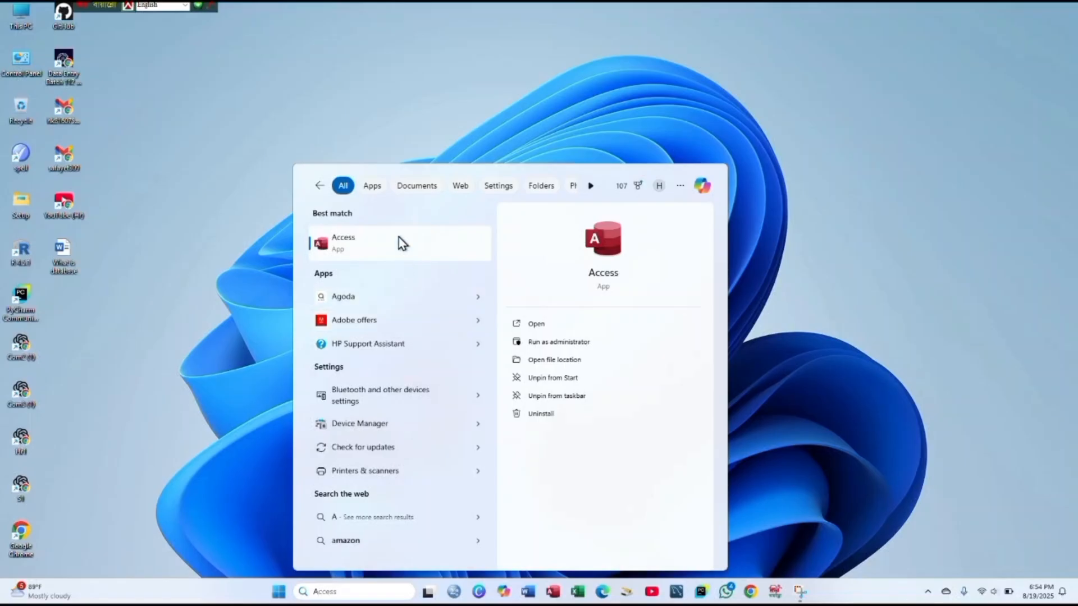
- Launch Access from Windows search and start a new blank database
{"action": "left_click", "coordinate": [398, 238]}
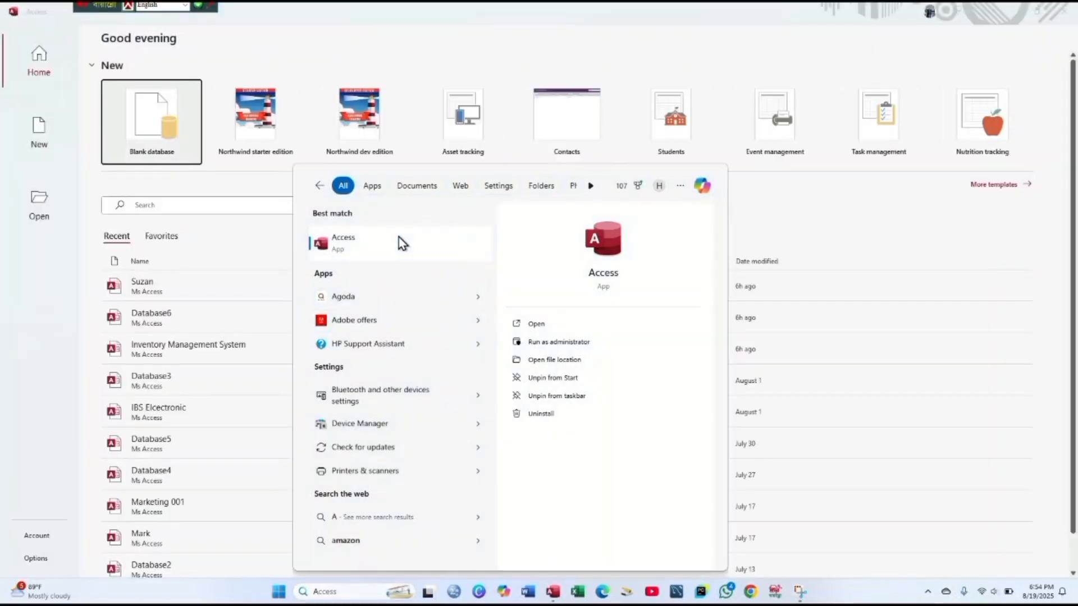
{"action": "left_click", "coordinate": [315, 186]}
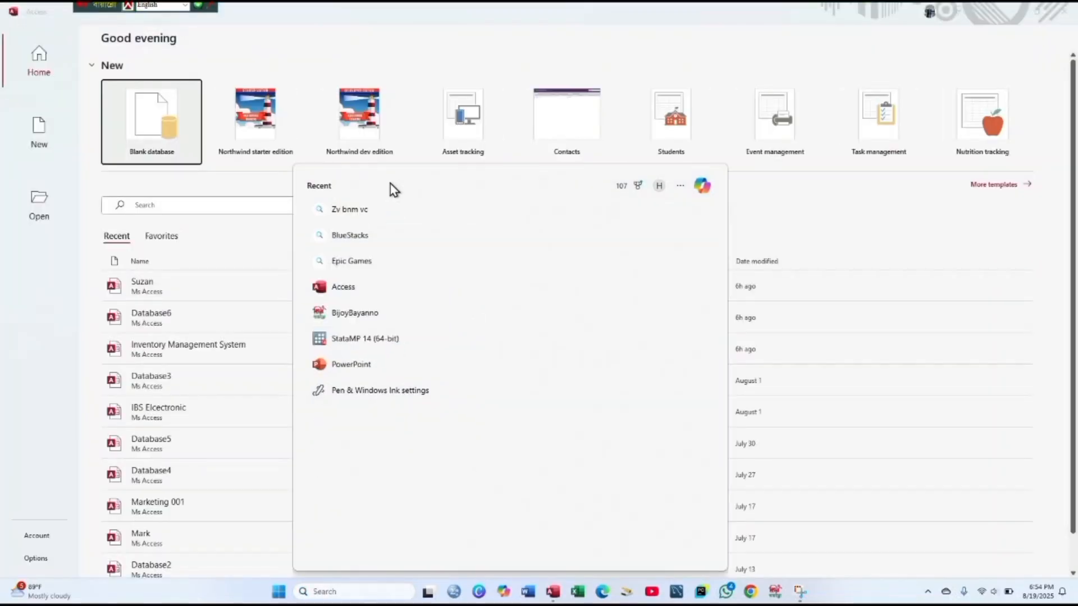
{"action": "left_click", "coordinate": [270, 185]}
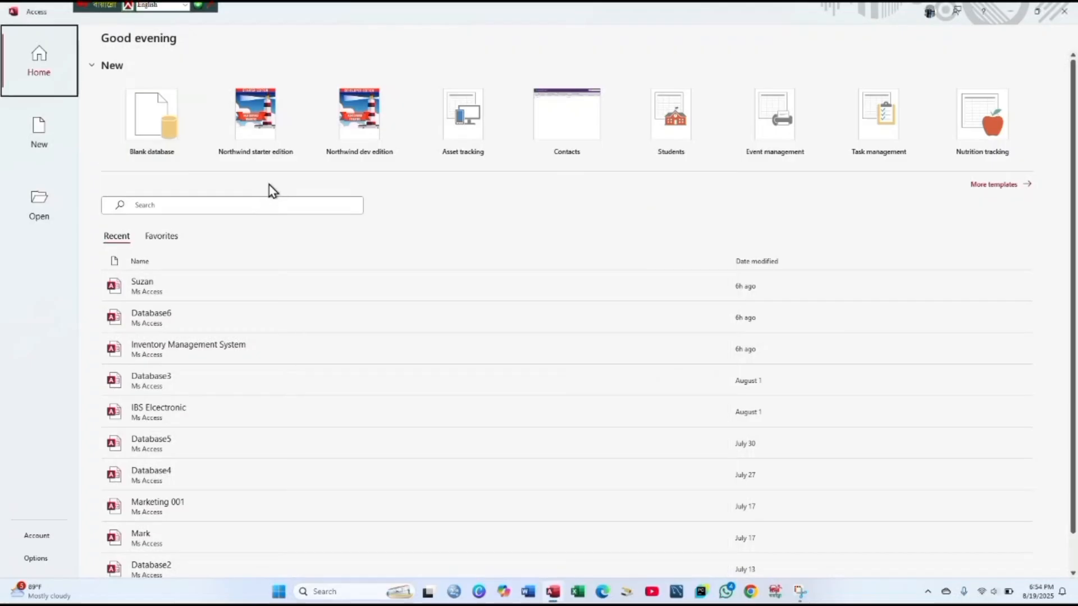
{"action": "left_click", "coordinate": [154, 122]}
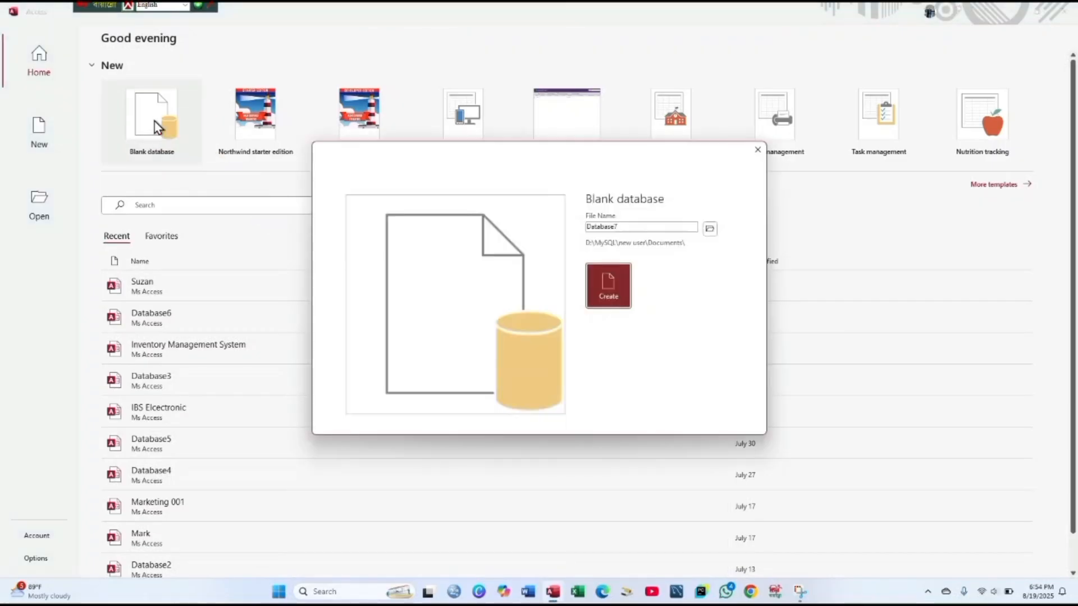
- Replace the default database file name with 'New Database'
{"action": "double_click", "coordinate": [644, 224]}
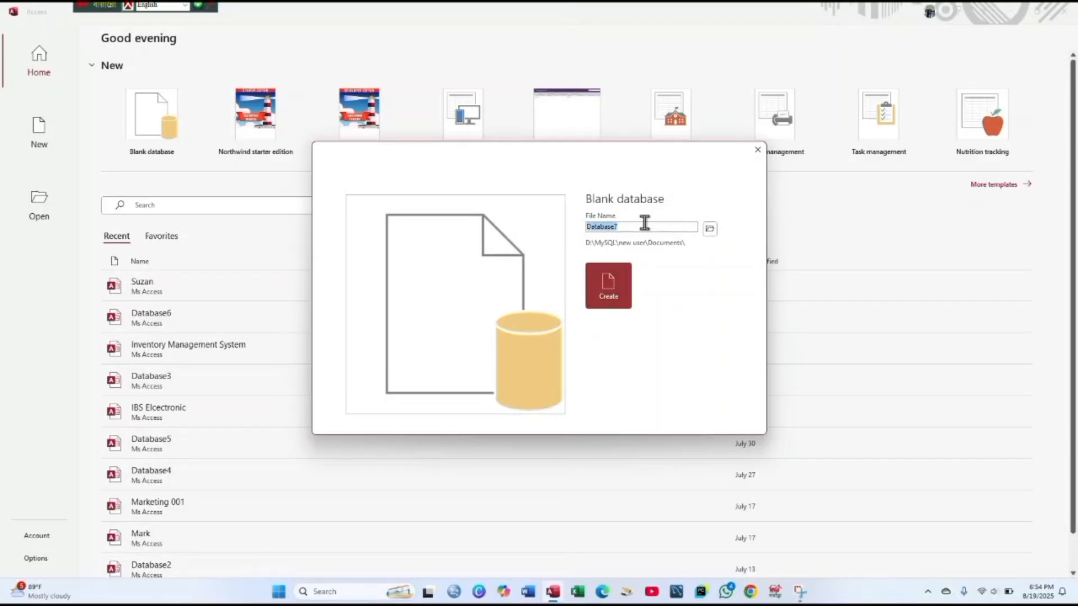
{"action": "key", "text": "BackSpace"}
{"action": "type", "text": "New Database"}
- Create the database, then save Table1 as 'IBS Electronics' on the way to Design View
{"action": "left_click", "coordinate": [601, 298]}
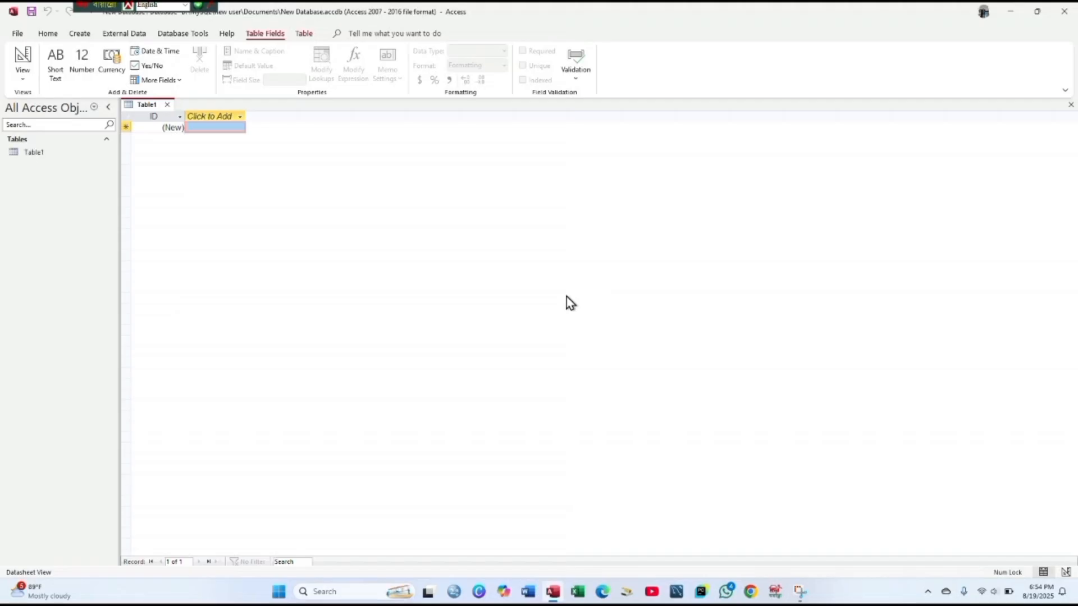
{"action": "left_click", "coordinate": [22, 73]}
{"action": "left_click", "coordinate": [63, 119]}
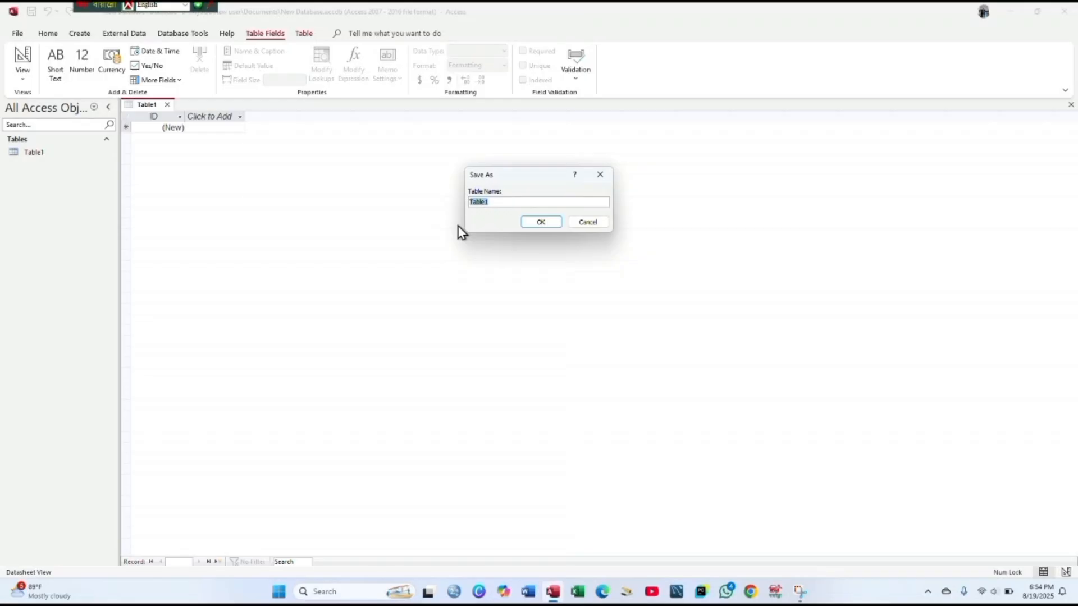
{"action": "key", "text": "BackSpace"}
{"action": "type", "text": "IBS Electronics"}
- Rename the ID field to Cust_ID with description 'Customer ID'
{"action": "left_click", "coordinate": [550, 225]}
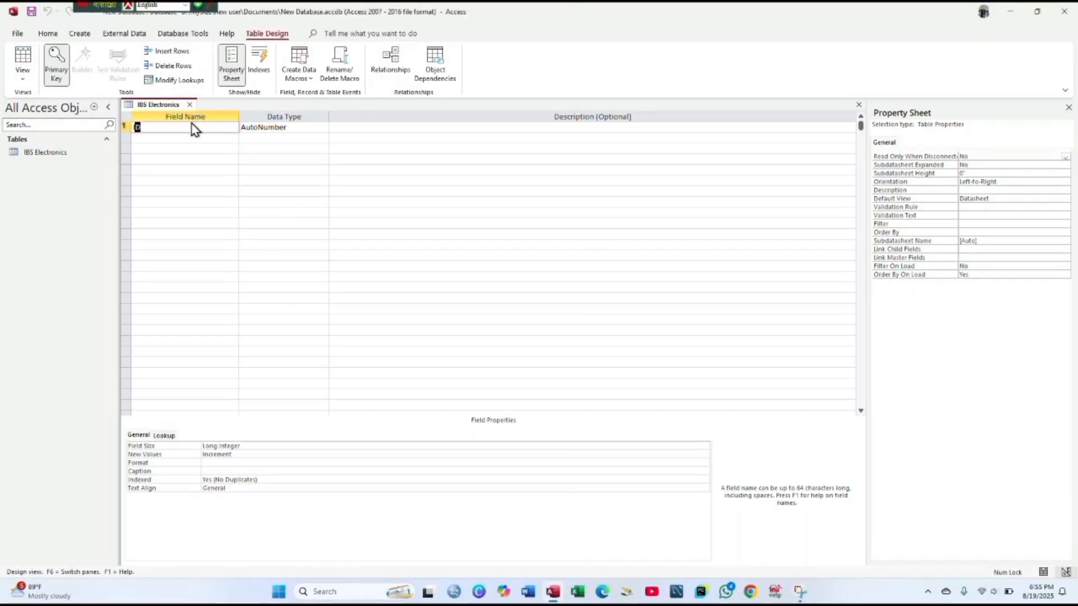
{"action": "key", "text": "BackSpace"}
{"action": "type", "text": "Cust_ID"}
{"action": "key", "text": "Tab"}
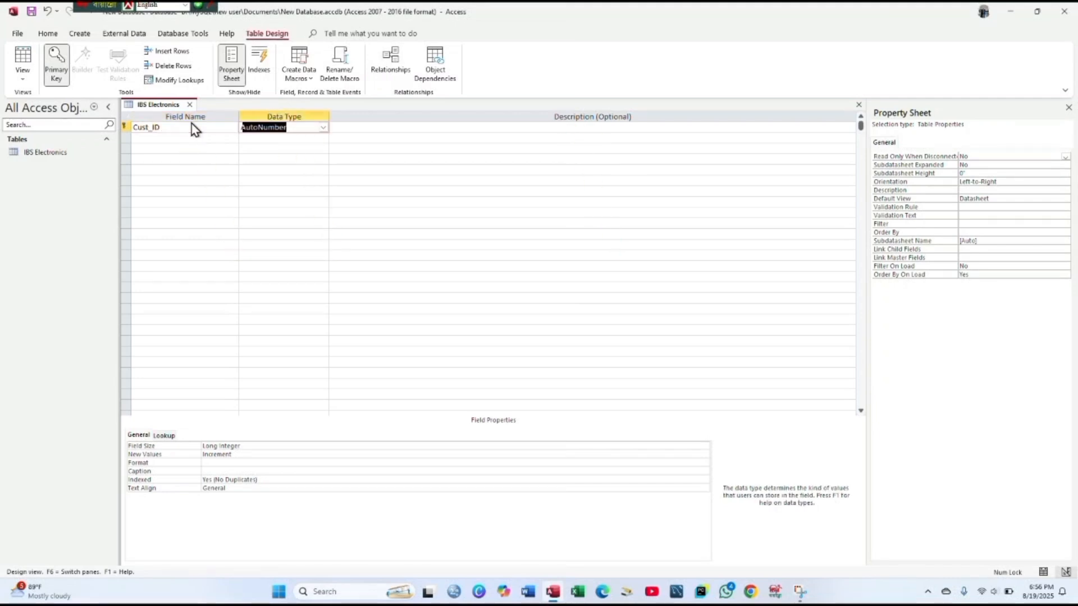
{"action": "key", "text": "Tab"}
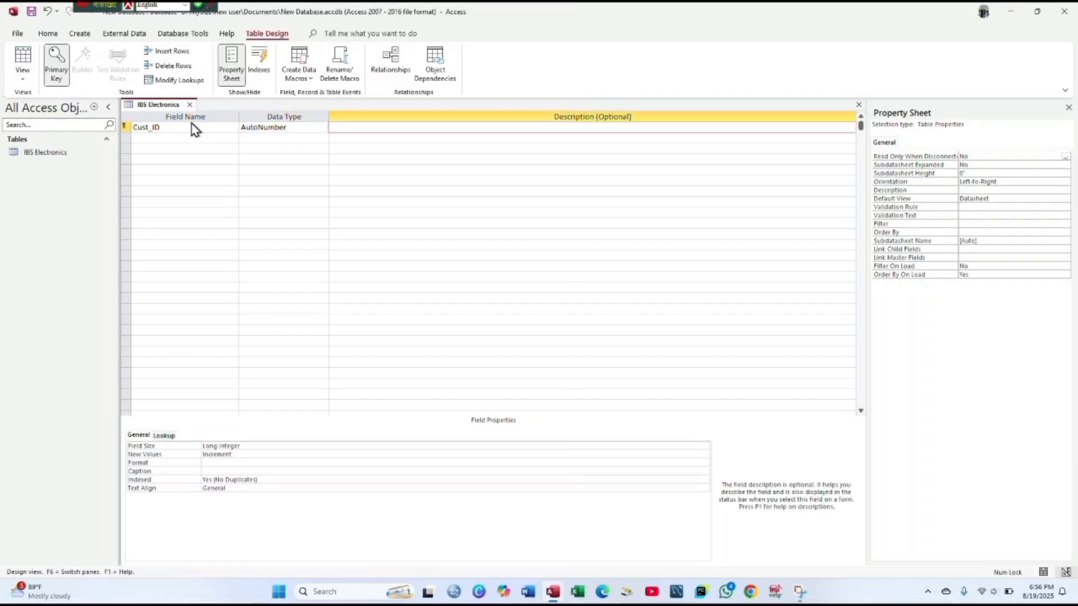
{"action": "type", "text": "Customer ID"}
- Add Name and Address fields described 'Name of the Customer' and 'Address of the Customer'
{"action": "key", "text": "Tab"}
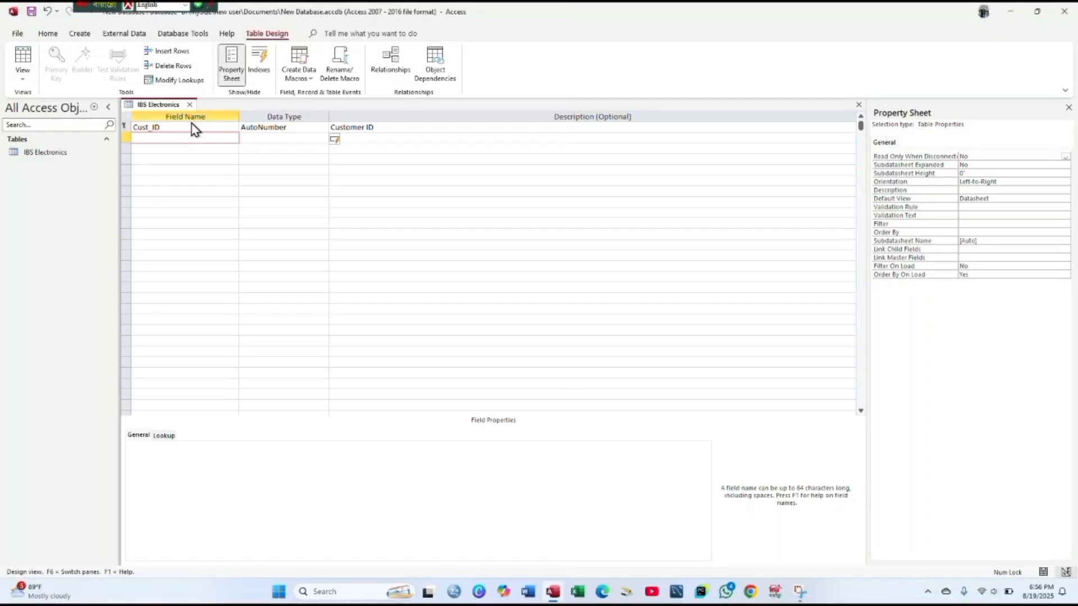
{"action": "type", "text": "Name"}
{"action": "key", "text": "Tab"}
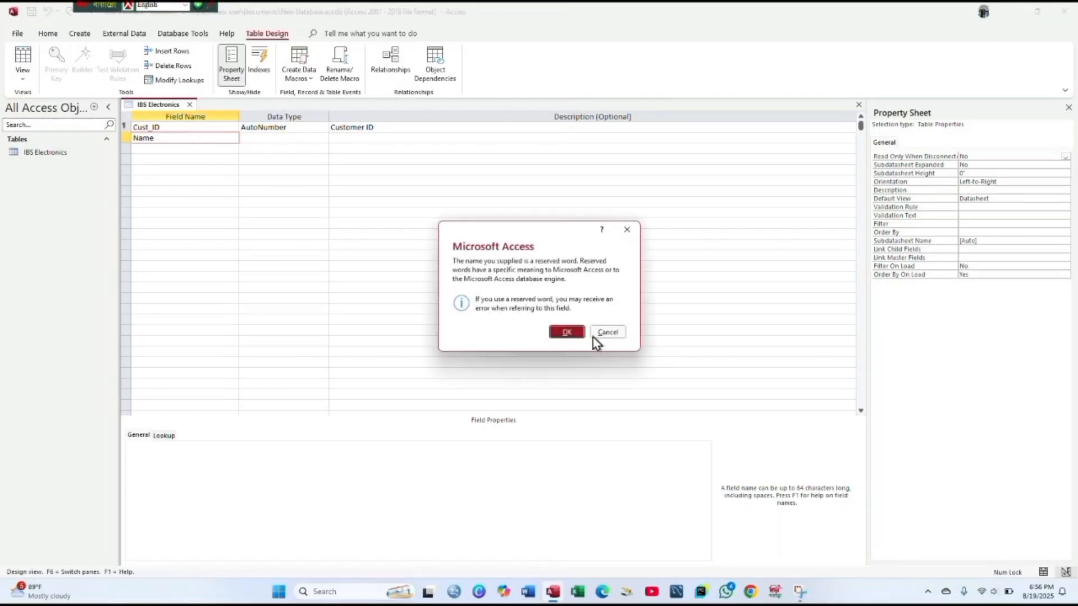
{"action": "left_click", "coordinate": [578, 333]}
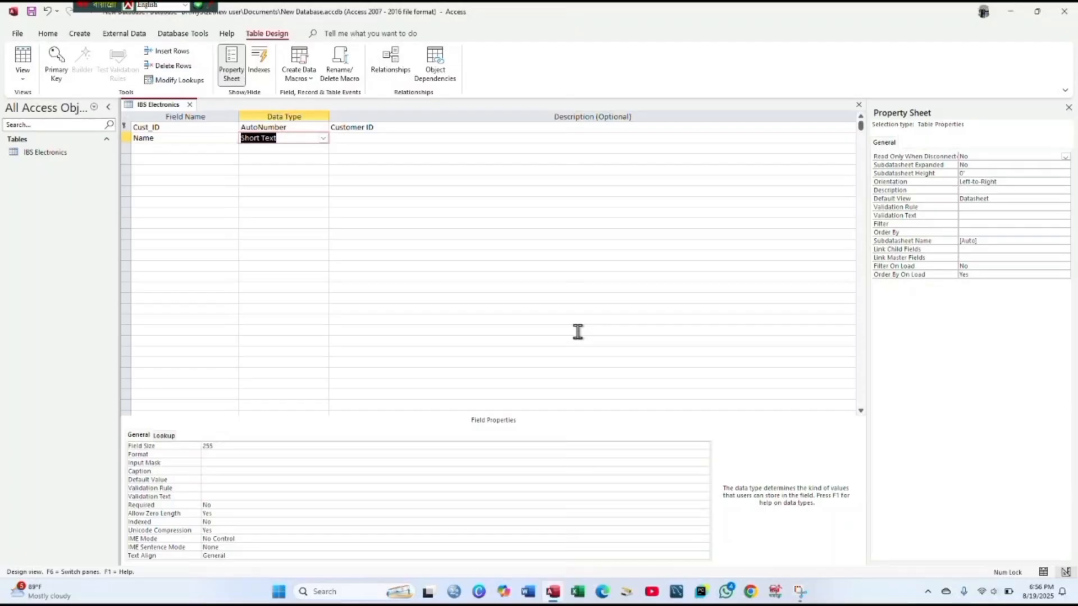
{"action": "key", "text": "Tab"}
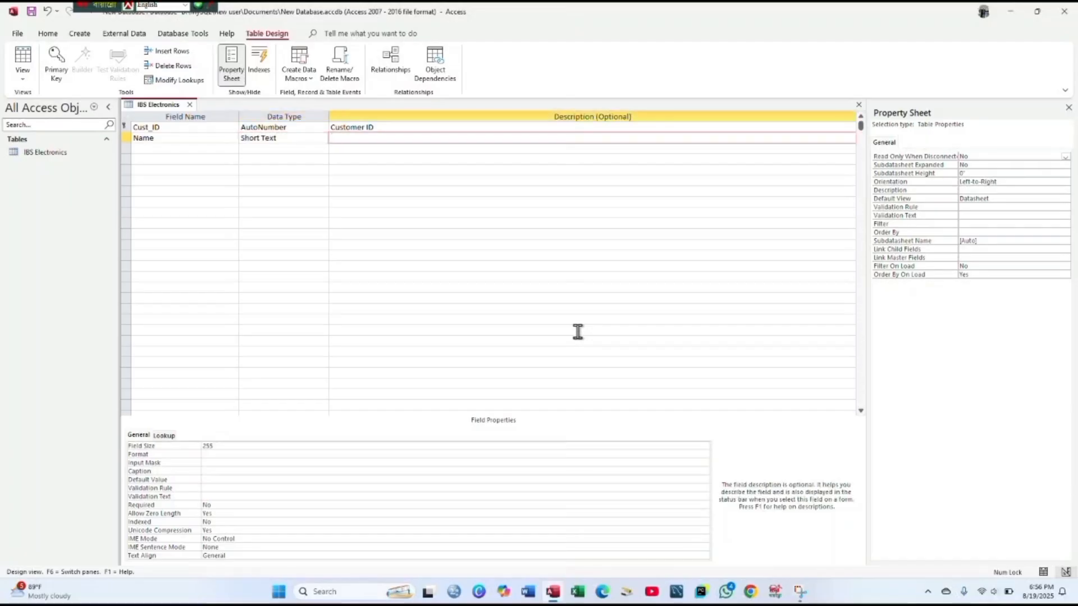
{"action": "type", "text": "Name of the Customer"}
{"action": "key", "text": "Return"}
{"action": "type", "text": "Address"}
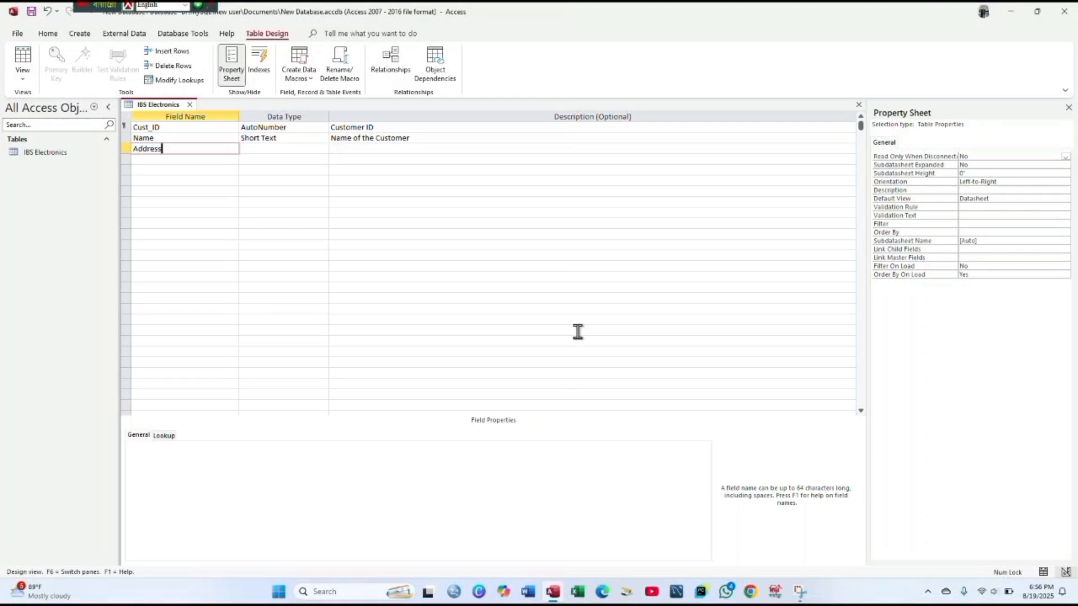
{"action": "key", "text": "Return"}
{"action": "key", "text": "Return"}
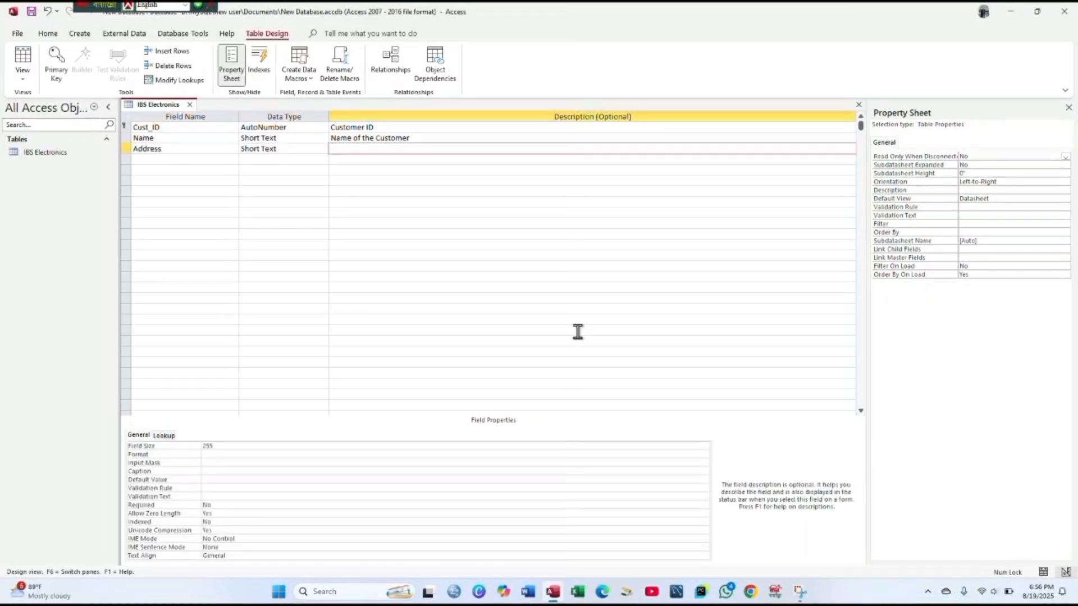
{"action": "type", "text": "Address of the Customer"}
- Add Age as a Number field described 'Age of the customer', then add an Income field
{"action": "key", "text": "Return"}
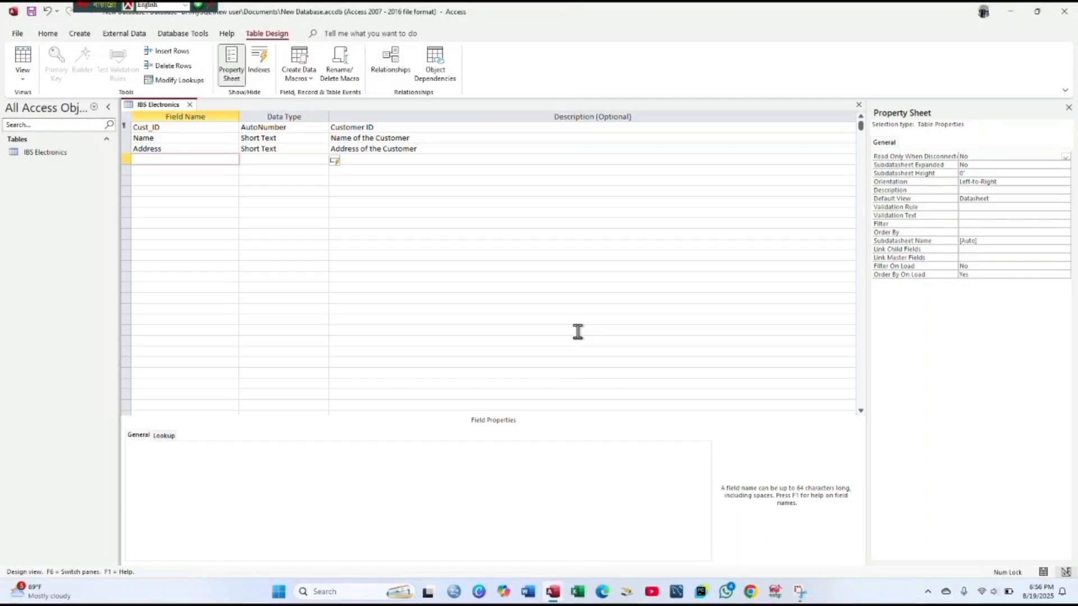
{"action": "type", "text": "Age"}
{"action": "key", "text": "Return"}
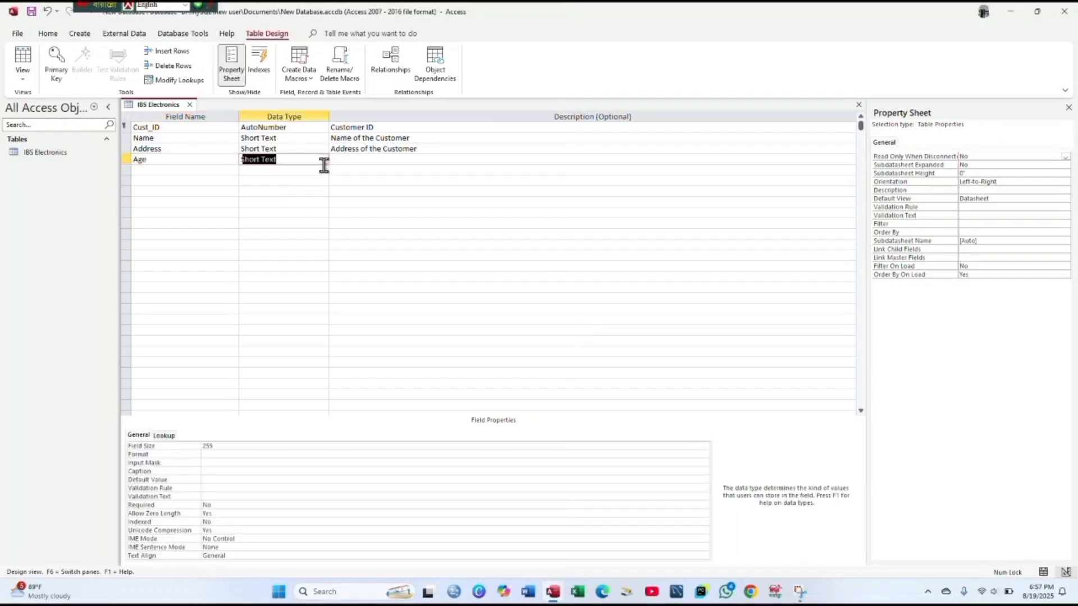
{"action": "left_click", "coordinate": [327, 163]}
{"action": "left_click", "coordinate": [328, 191]}
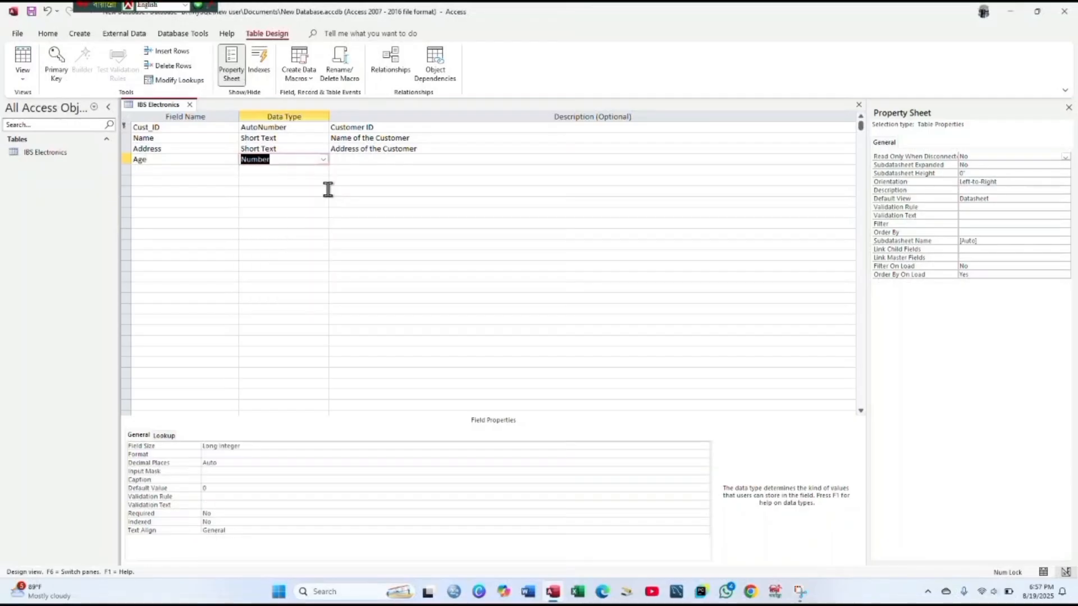
{"action": "left_click", "coordinate": [346, 161]}
{"action": "type", "text": "Age"}
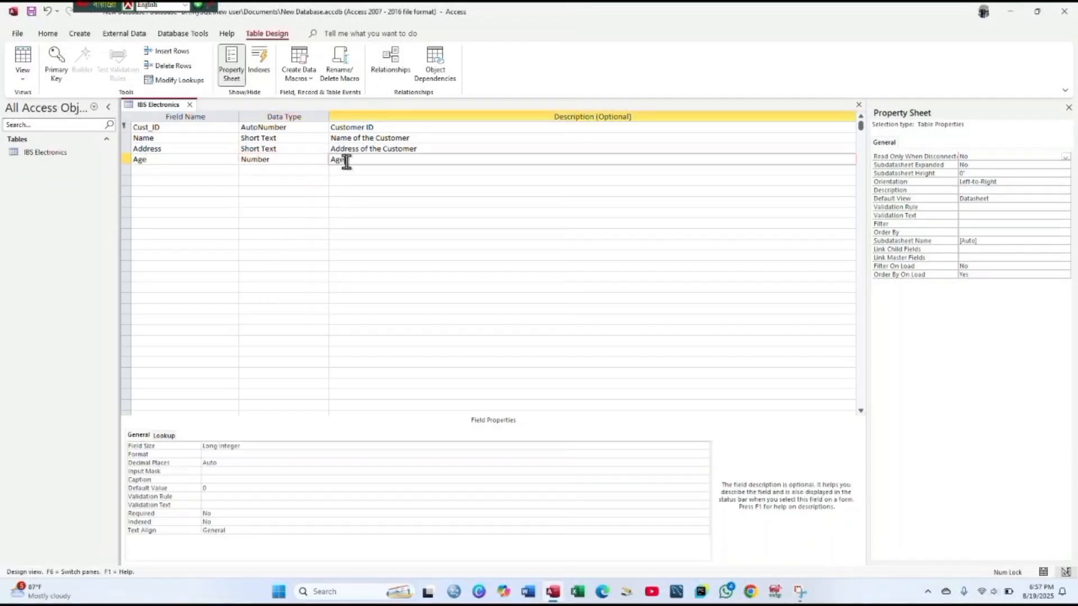
{"action": "type", "text": " of the customer"}
{"action": "left_click", "coordinate": [188, 168]}
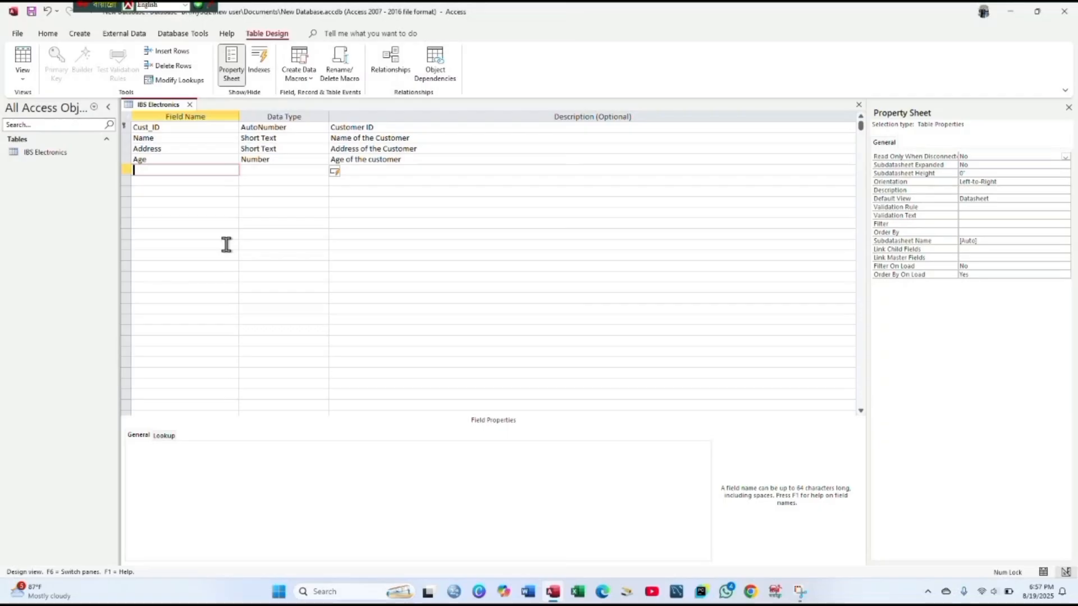
{"action": "type", "text": "Income"}
{"action": "key", "text": "Tab"}
- Set the Income field's data type to Currency
{"action": "left_click", "coordinate": [323, 170]}
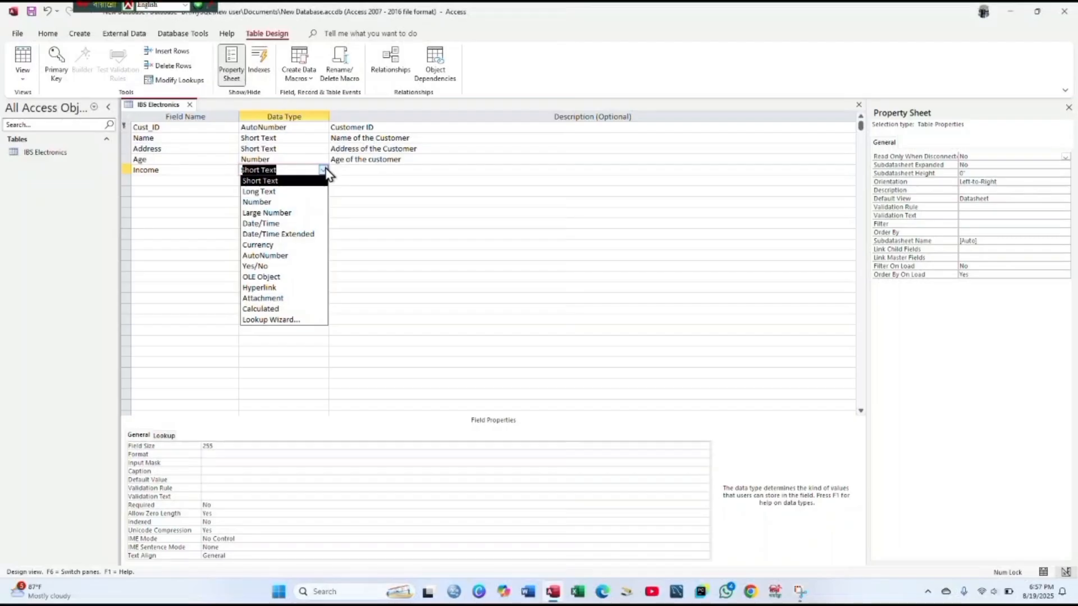
{"action": "left_click", "coordinate": [312, 245]}
{"action": "left_click", "coordinate": [378, 170]}
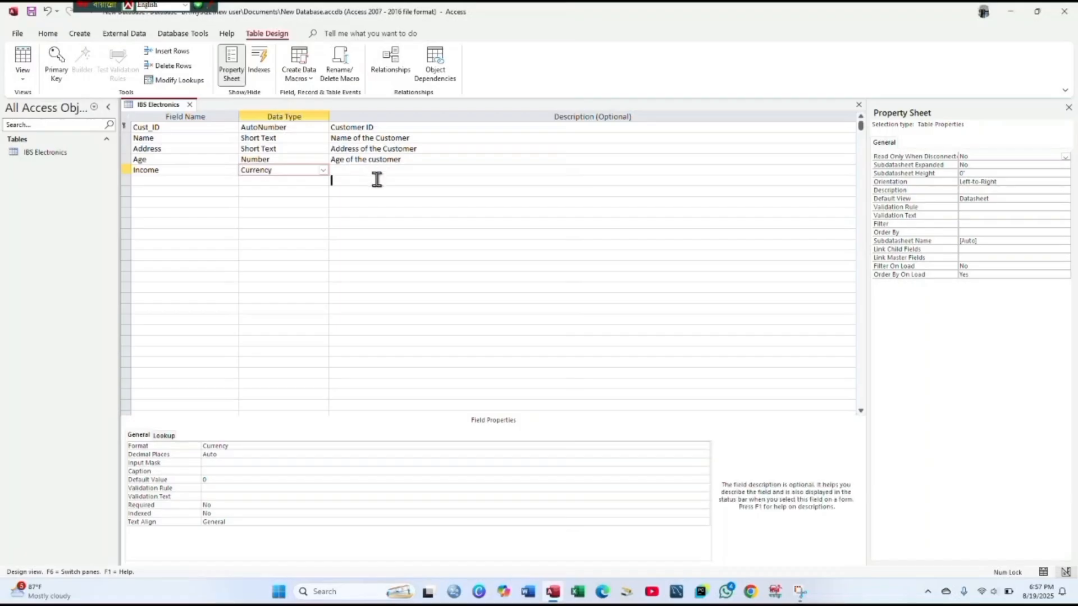
{"action": "left_click", "coordinate": [376, 180]}
{"action": "left_click", "coordinate": [353, 170]}
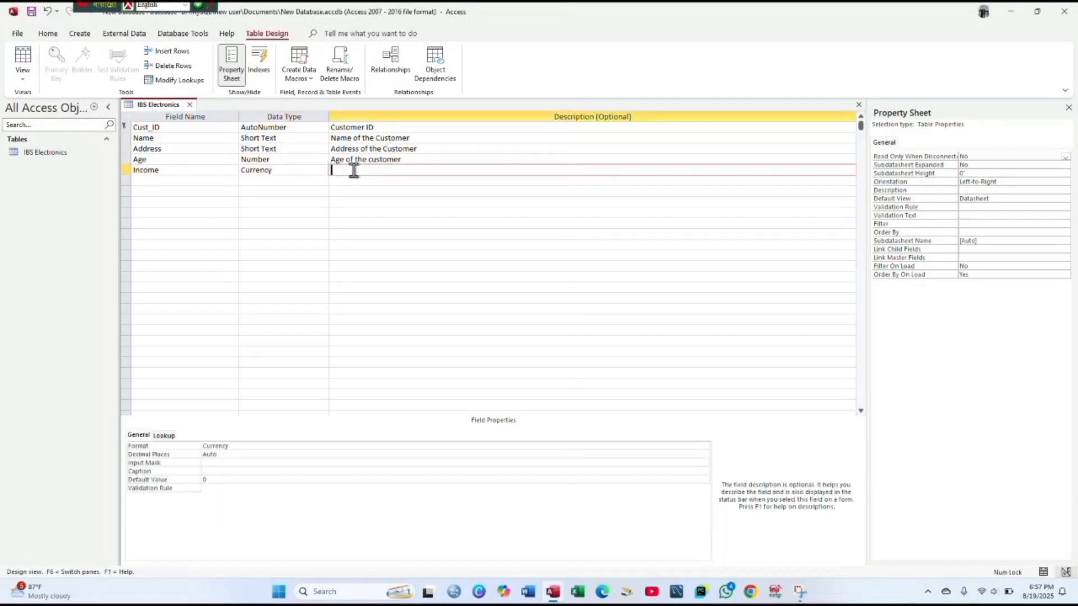
- Add a Photo field of type Attachment
{"action": "left_click", "coordinate": [219, 184]}
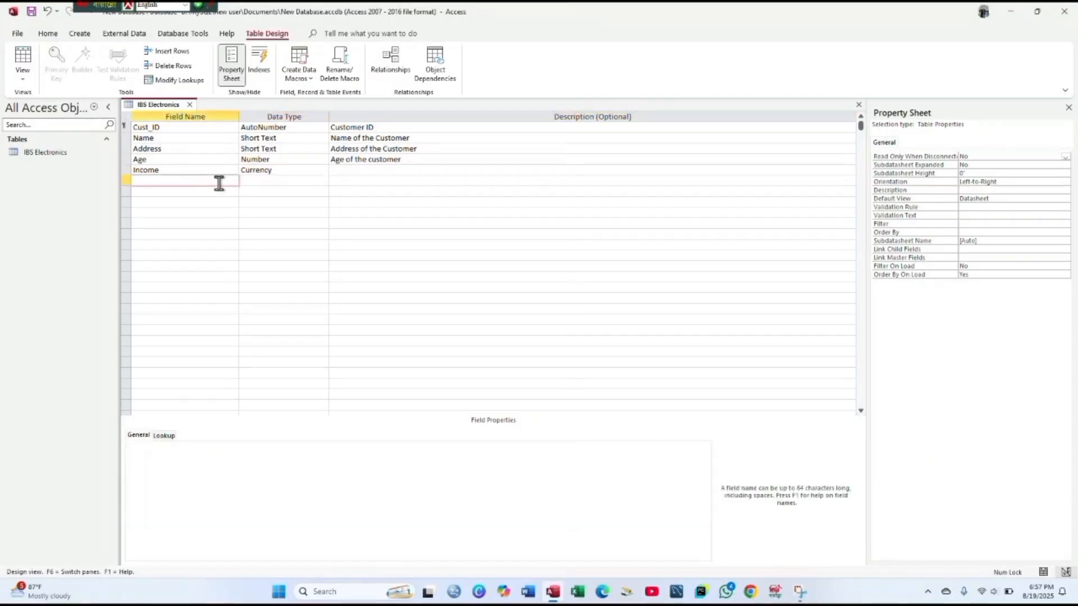
{"action": "type", "text": "Ph"}
{"action": "type", "text": "oyo"}
{"action": "key", "text": "BackSpace"}
{"action": "key", "text": "BackSpace"}
{"action": "type", "text": "to"}
{"action": "key", "text": "Tab"}
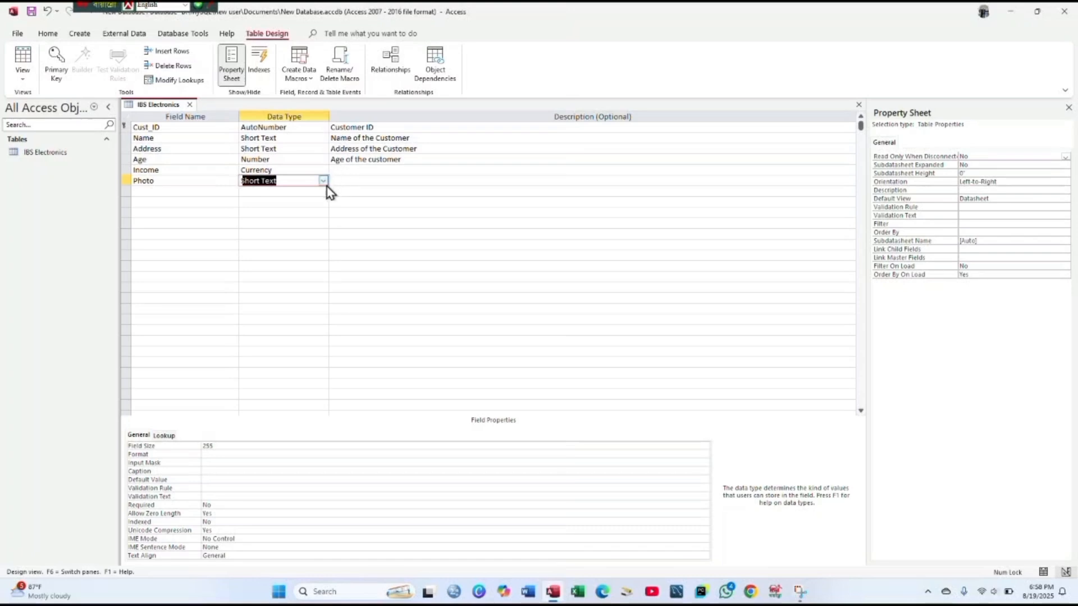
{"action": "left_click", "coordinate": [324, 181]}
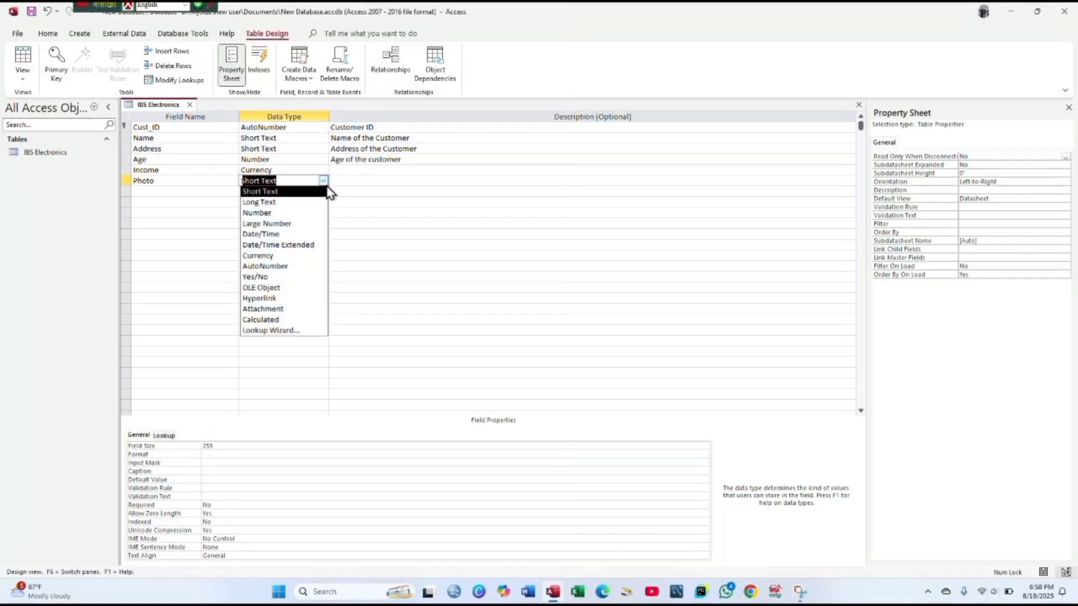
{"action": "left_click", "coordinate": [317, 309]}
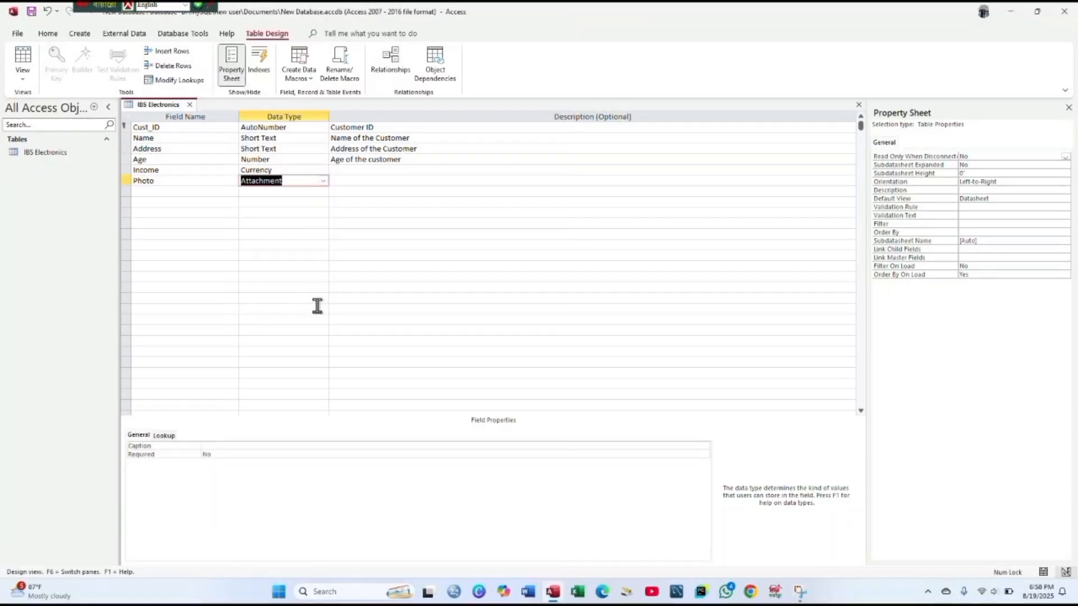
{"action": "left_click", "coordinate": [145, 185]}
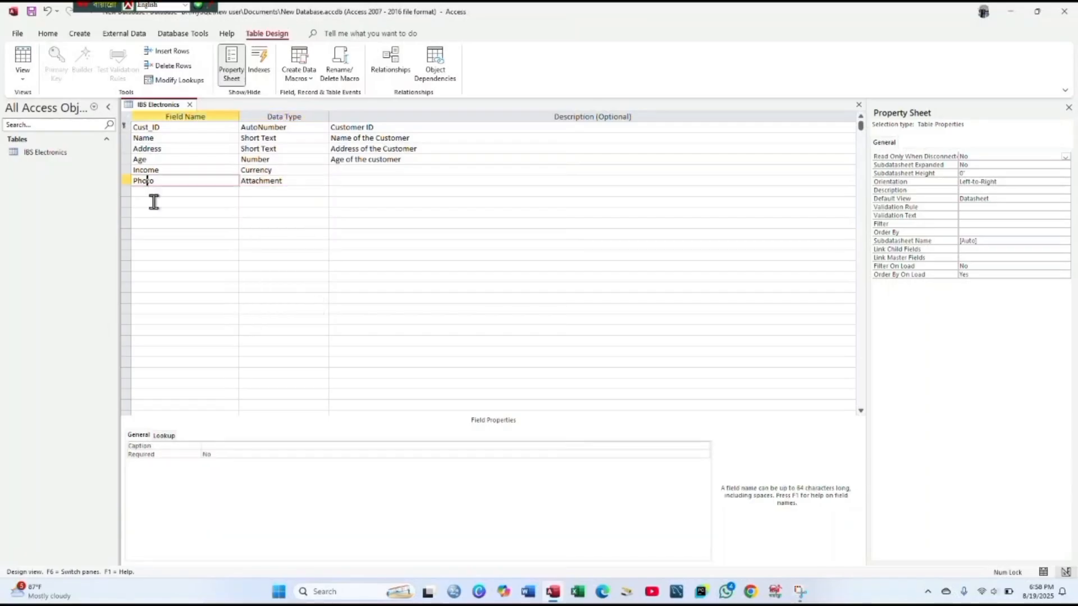
- Add a Web Address field of type Hyperlink
{"action": "left_click", "coordinate": [155, 192]}
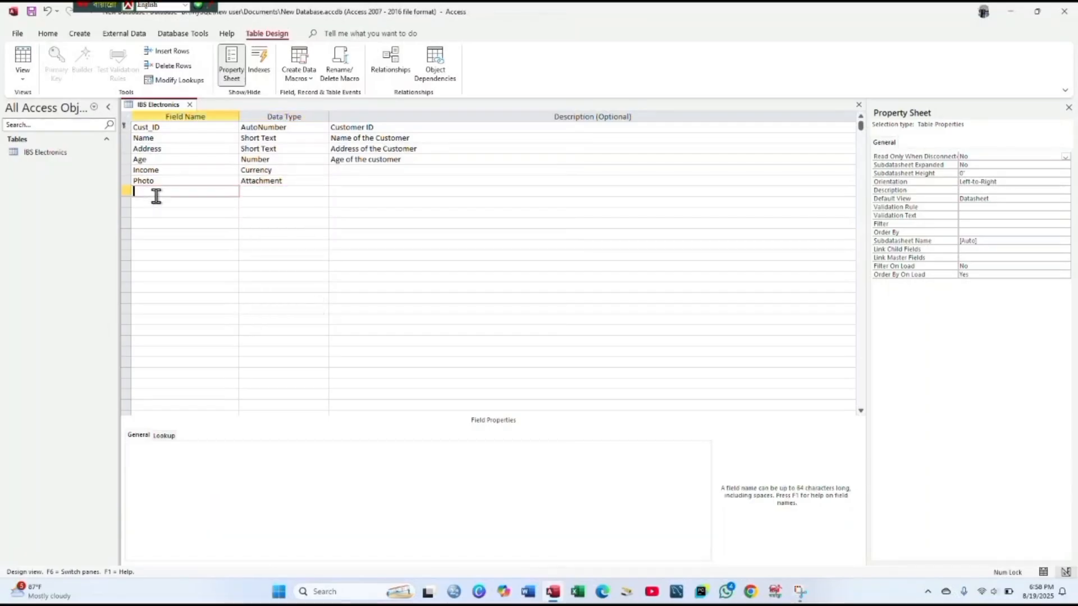
{"action": "type", "text": "Web S"}
{"action": "type", "text": "ddress"}
{"action": "key", "text": "Tab"}
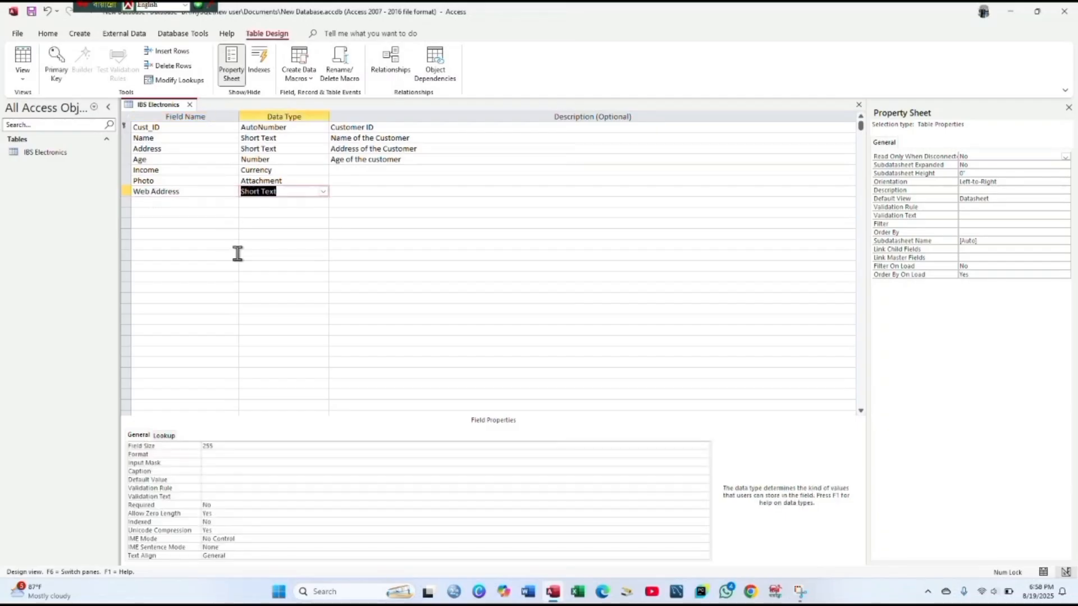
{"action": "left_click", "coordinate": [323, 192]}
{"action": "left_click", "coordinate": [298, 309]}
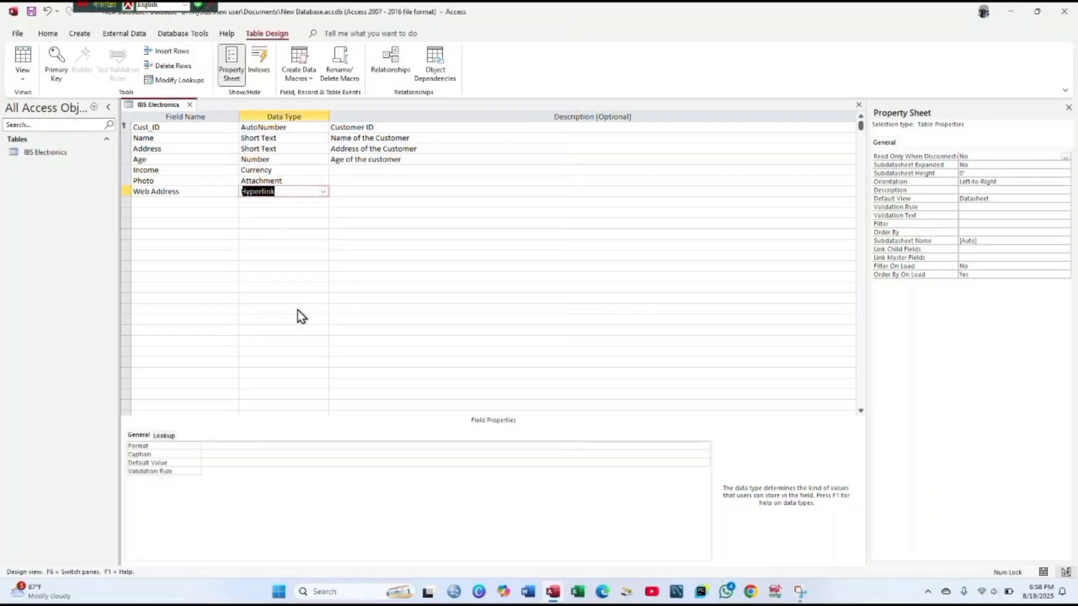
- Add a Joining date field of type Date/Time
{"action": "left_click", "coordinate": [191, 201]}
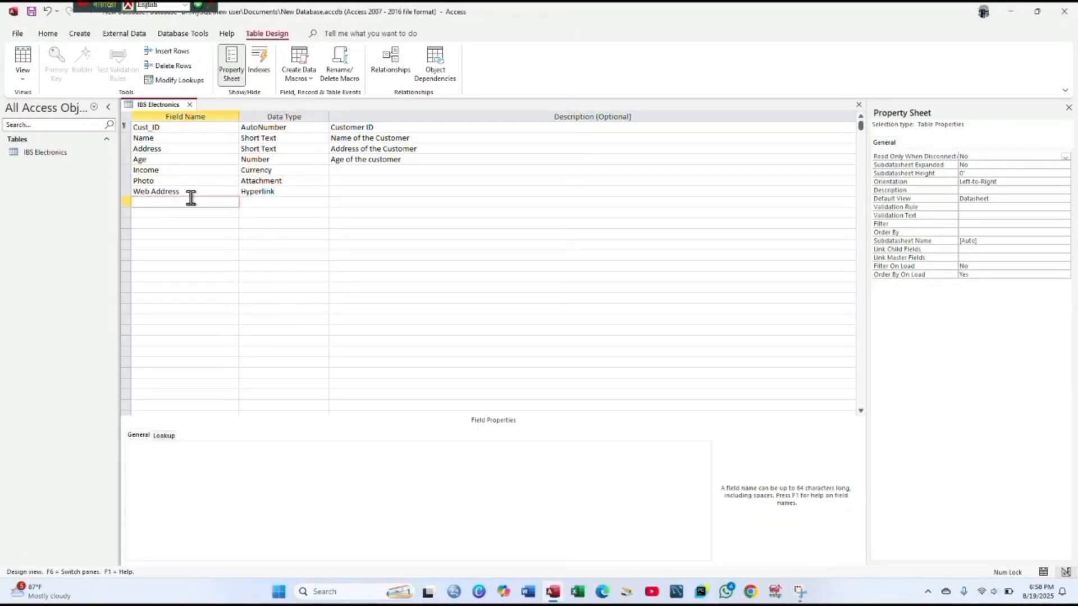
{"action": "type", "text": "Joining date"}
{"action": "key", "text": "Tab"}
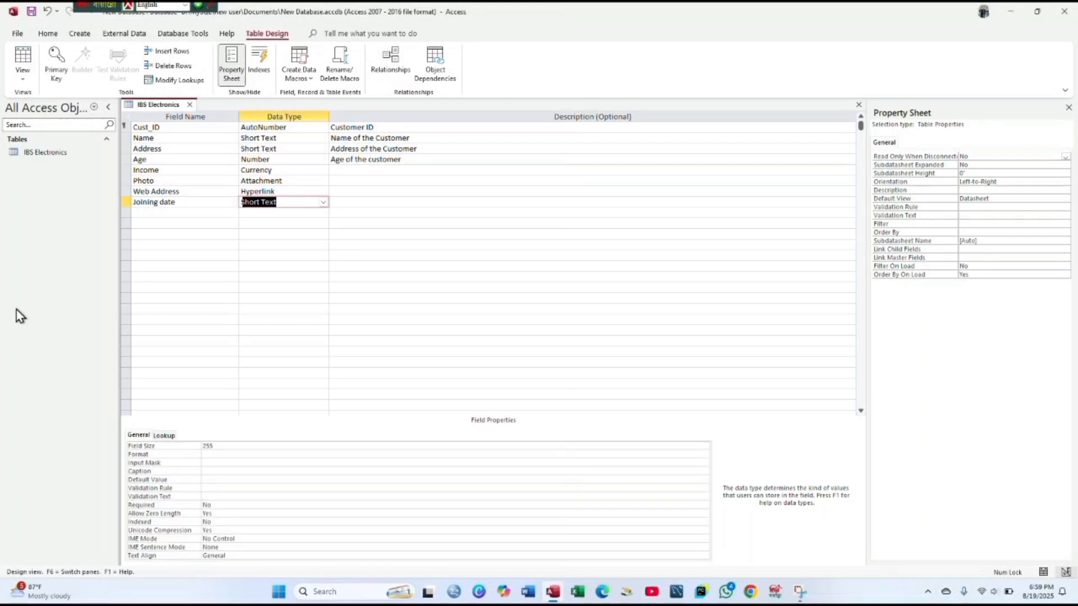
{"action": "left_click", "coordinate": [323, 203]}
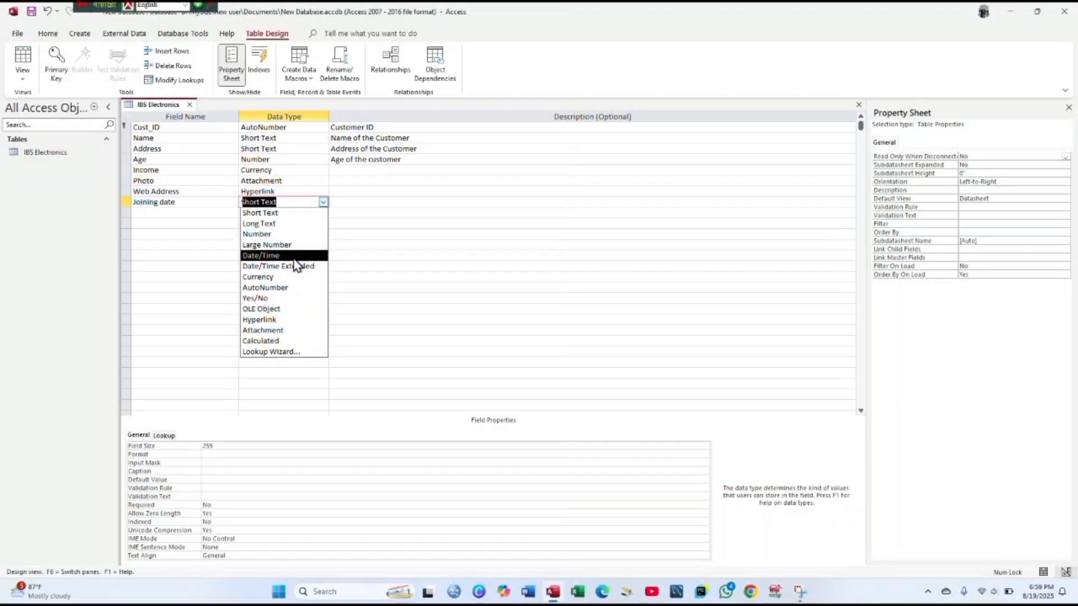
{"action": "left_click", "coordinate": [264, 255]}
{"action": "left_click", "coordinate": [164, 211]}
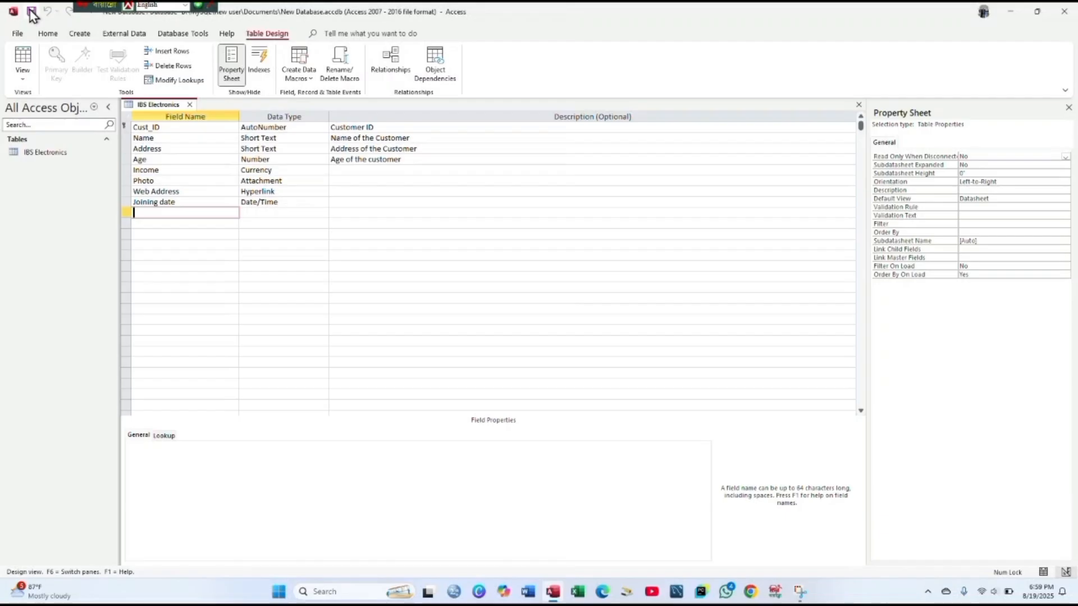
{"action": "left_click", "coordinate": [23, 73]}
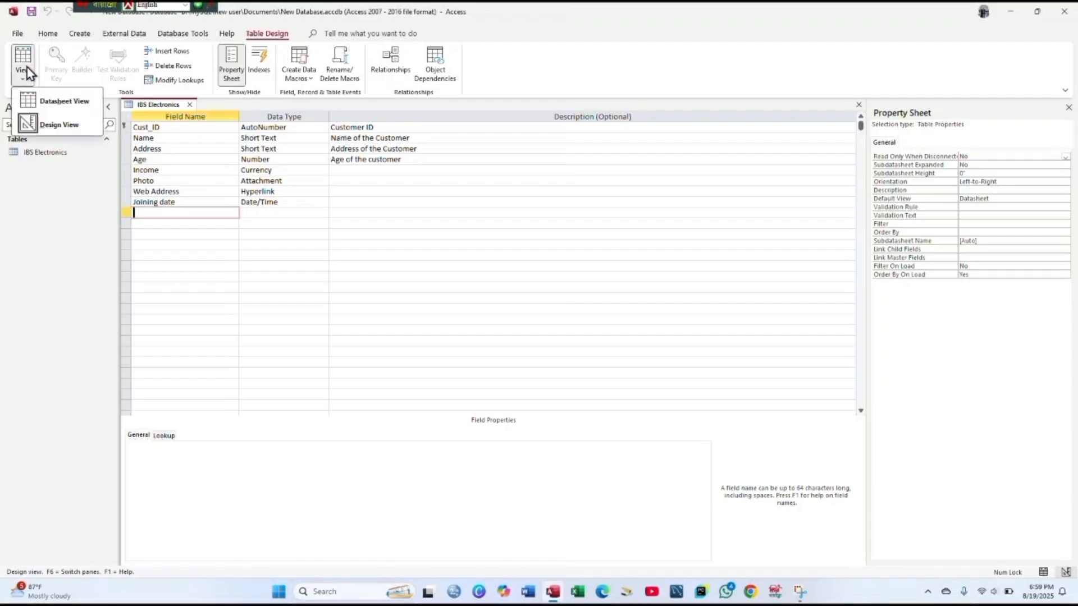
{"action": "left_click", "coordinate": [63, 101]}
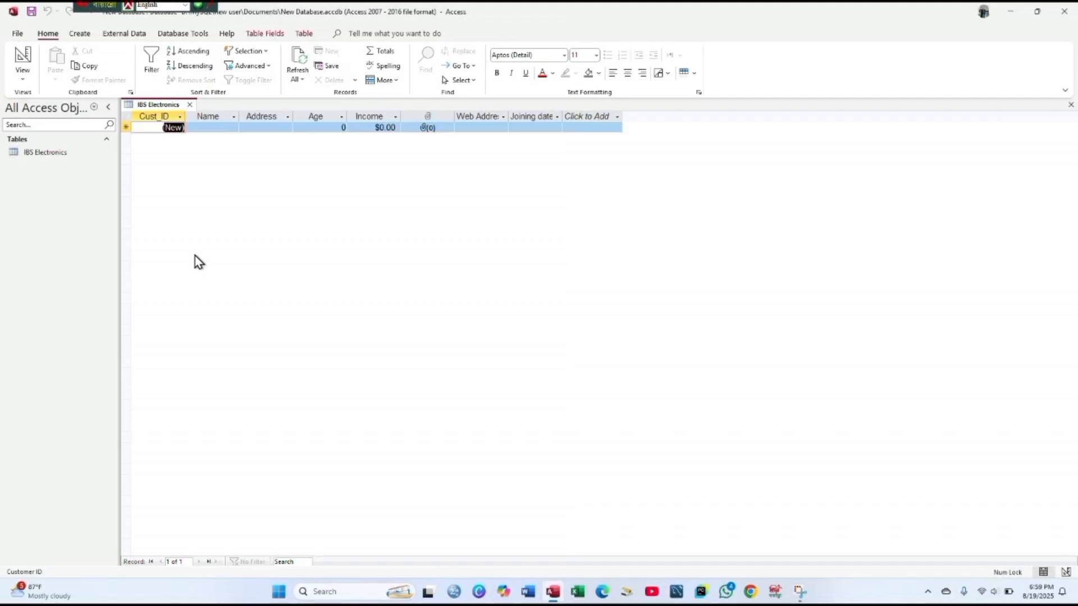
{"action": "key", "text": "Tab"}
{"action": "type", "text": "Sm"}
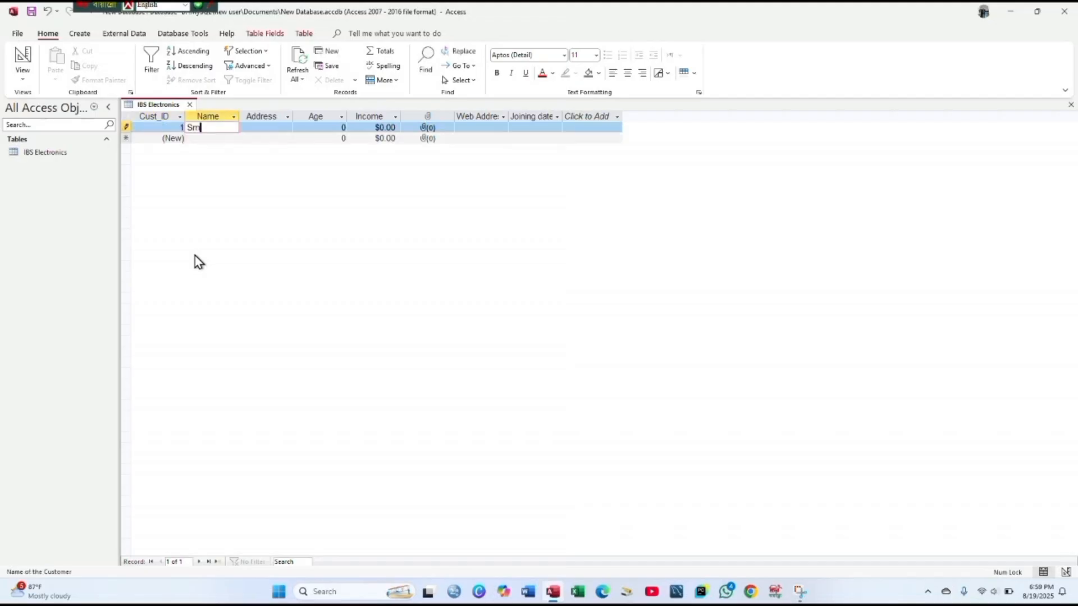
{"action": "type", "text": "ith"}
{"action": "key", "text": "Tab"}
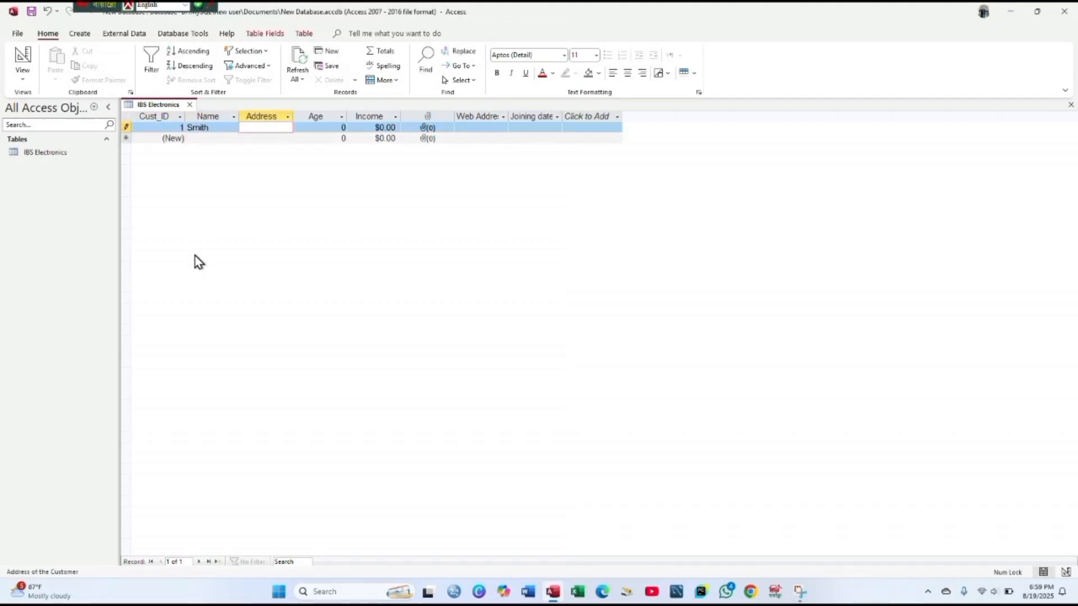
{"action": "left_click_drag", "start_coordinate": [292, 116], "coordinate": [393, 115]}
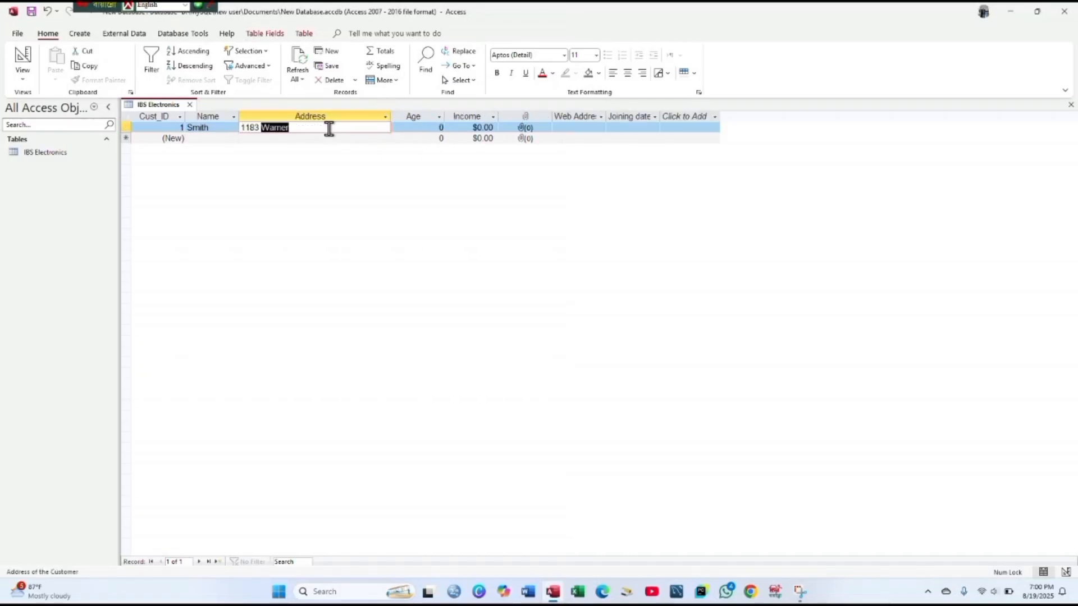
{"action": "left_click", "coordinate": [391, 128]}
{"action": "left_click", "coordinate": [304, 125]}
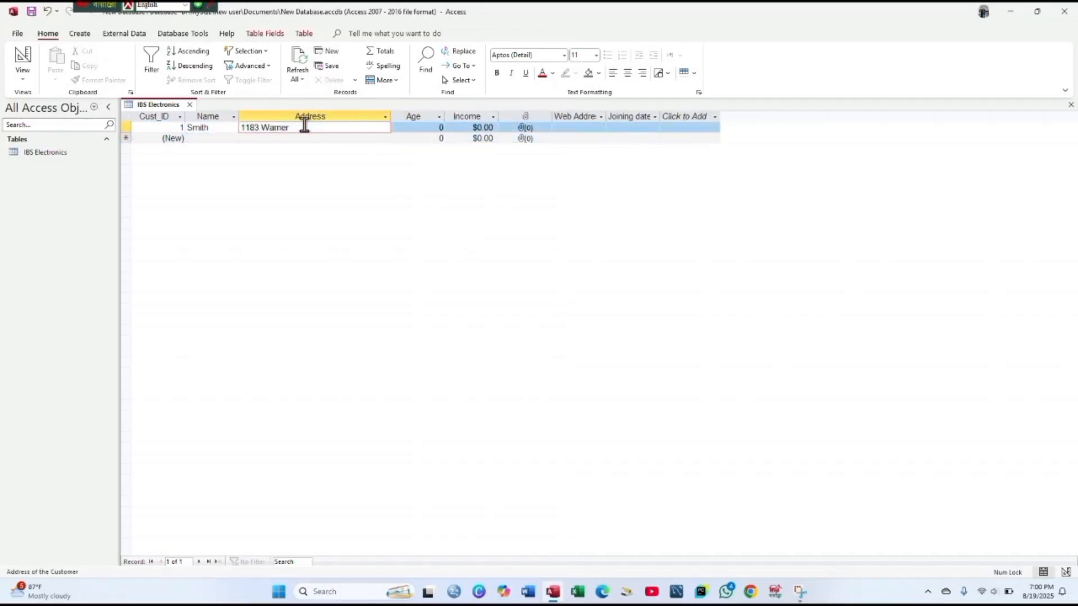
{"action": "key", "text": "Tab"}
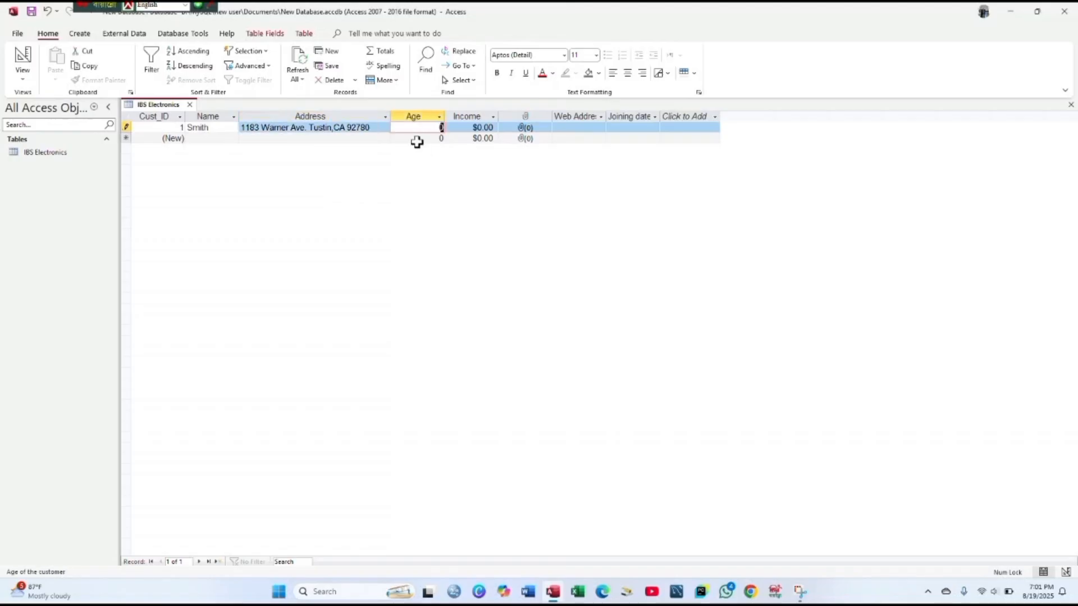
{"action": "type", "text": "37"}
{"action": "key", "text": "Tab"}
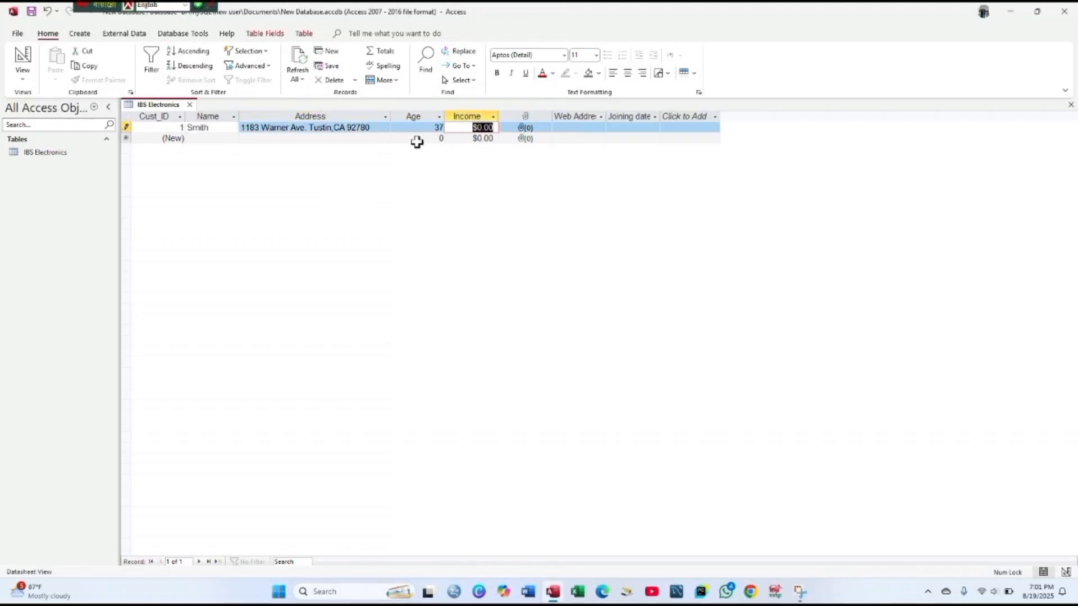
{"action": "type", "text": "78000"}
{"action": "key", "text": "Tab"}
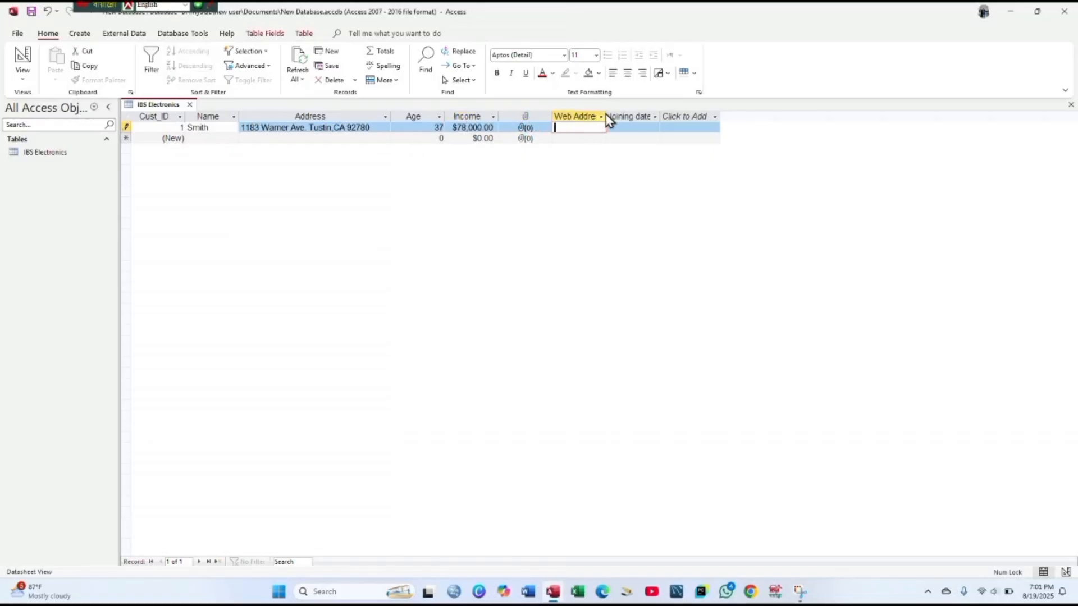
{"action": "left_click_drag", "start_coordinate": [605, 116], "coordinate": [709, 115]}
{"action": "left_click", "coordinate": [580, 127]}
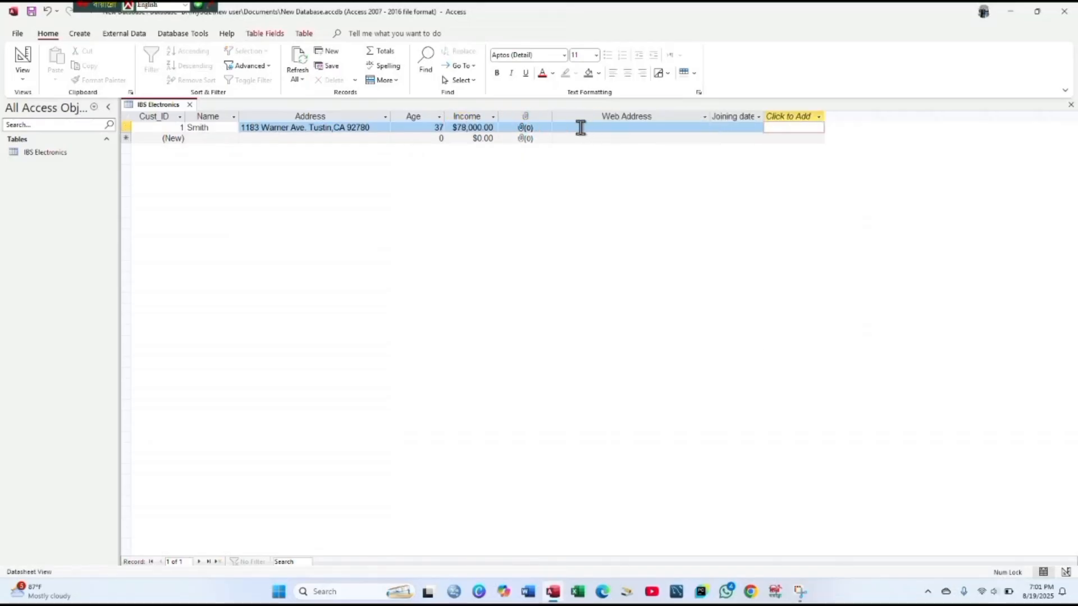
{"action": "type", "text": "http"}
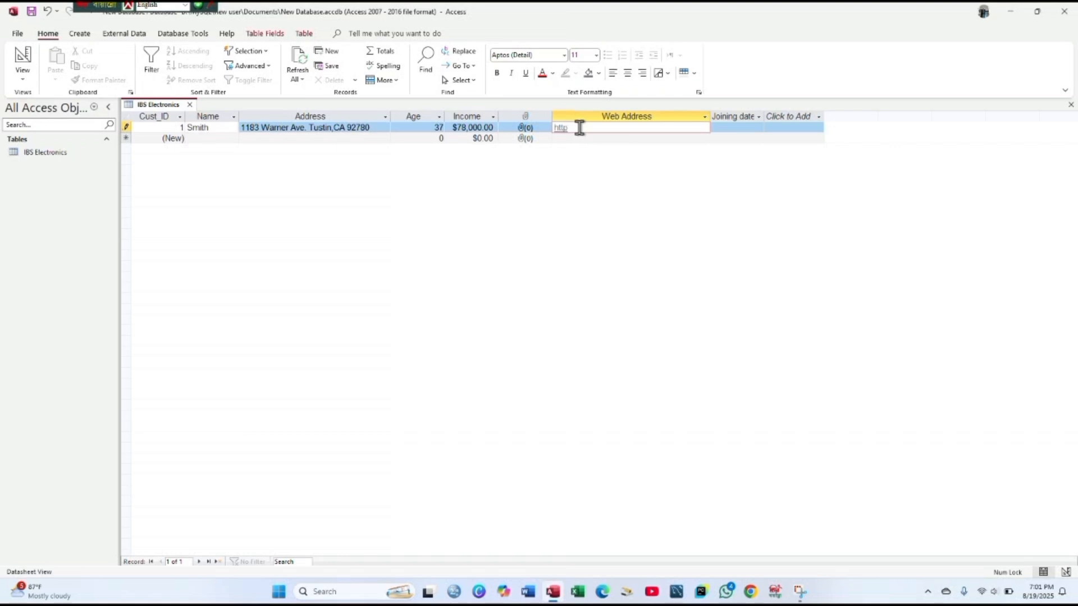
{"action": "type", "text": "://www.expertassembly.com"}
{"action": "key", "text": "Tab"}
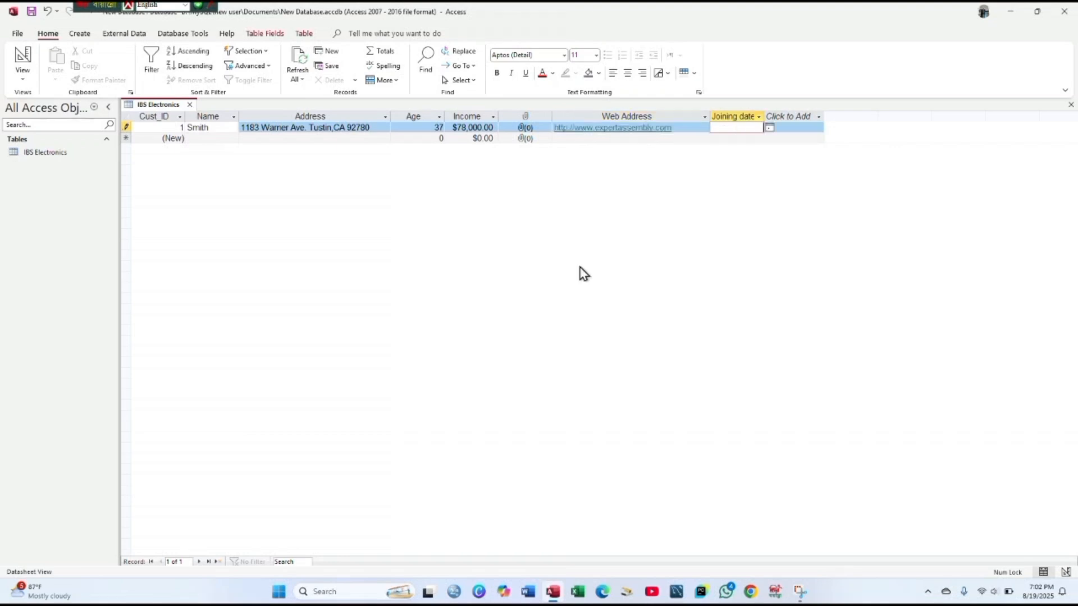
{"action": "left_click", "coordinate": [769, 128]}
{"action": "left_click", "coordinate": [746, 177]}
{"action": "key", "text": "Tab"}
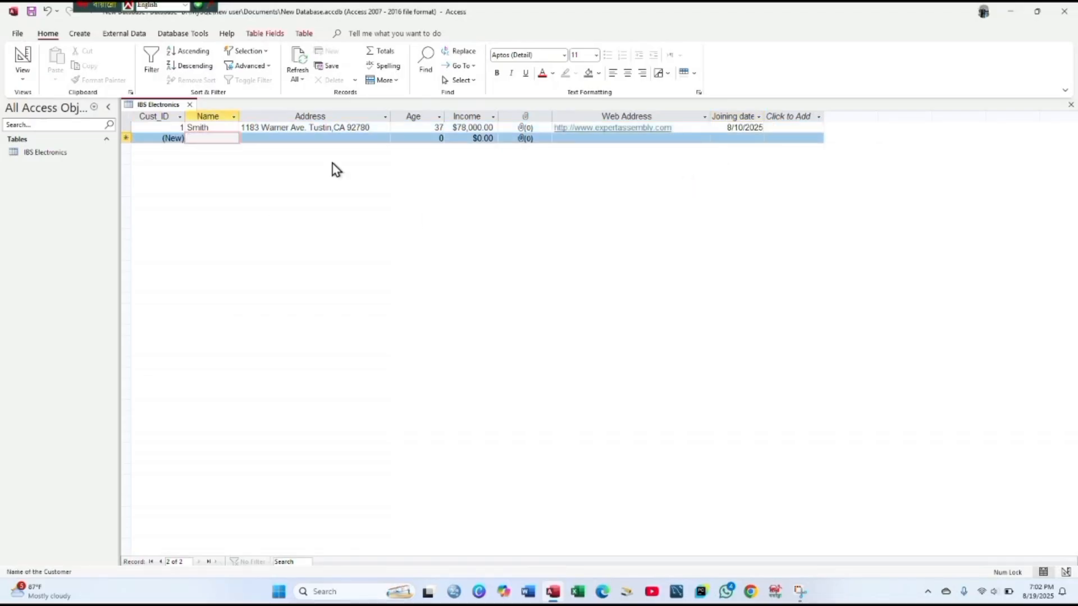
{"action": "type", "text": "James"}
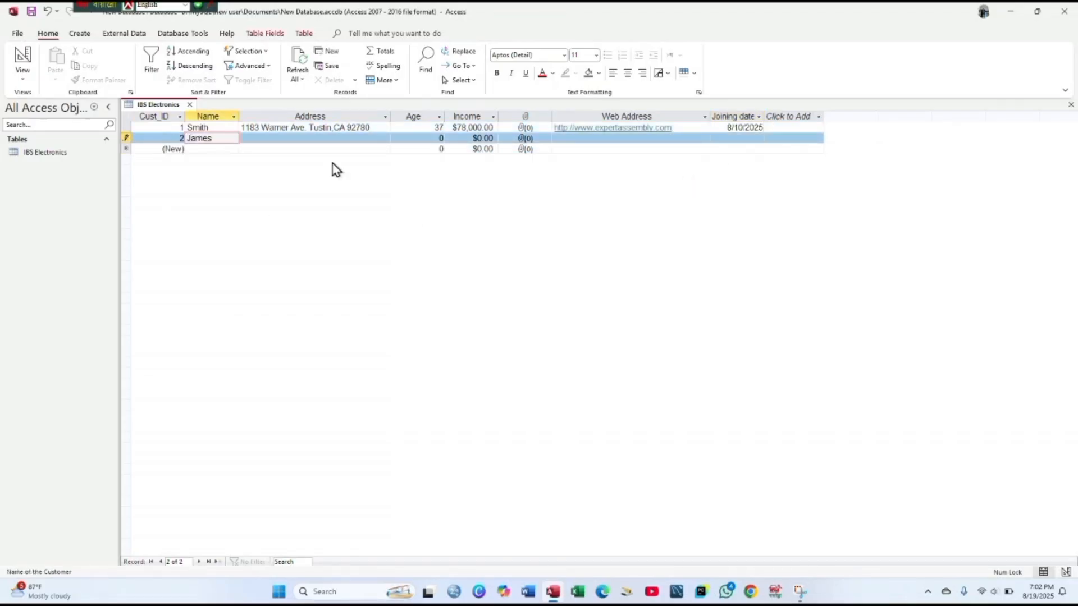
{"action": "key", "text": "Tab"}
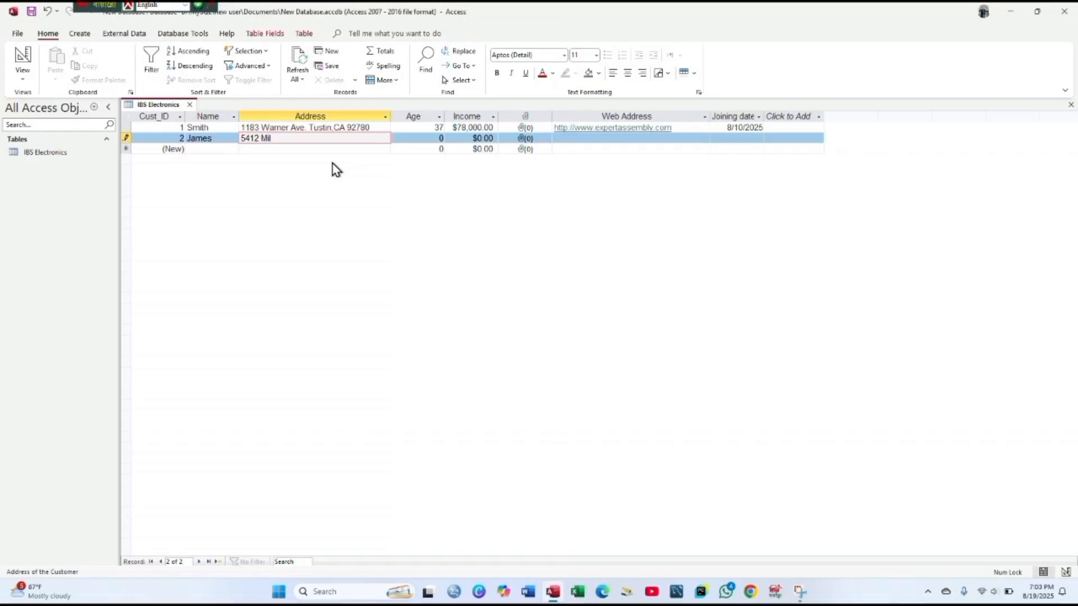
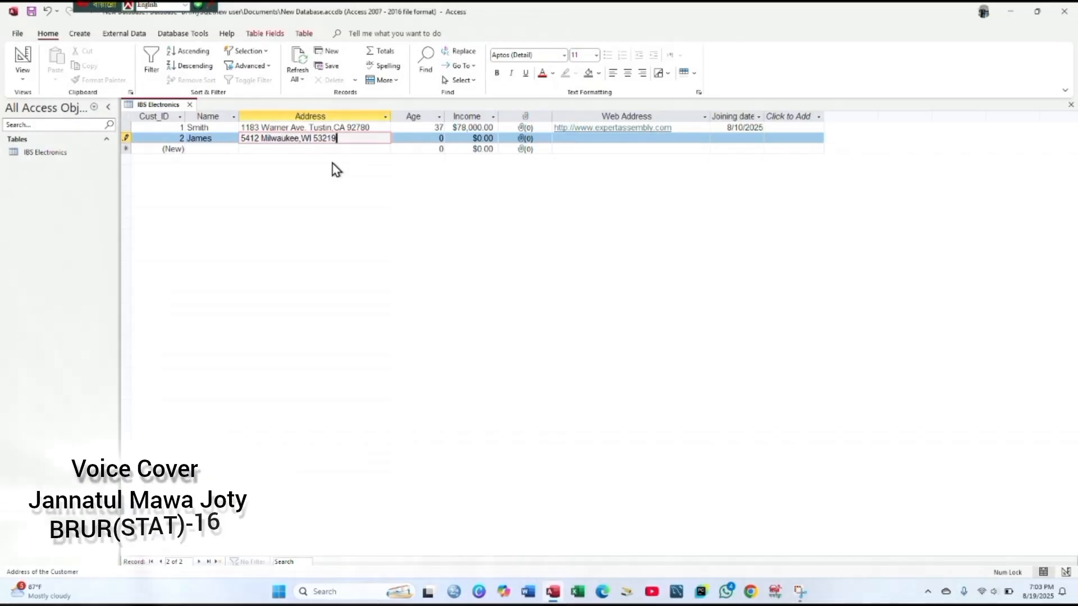
{"action": "key", "text": "Tab"}
{"action": "type", "text": "24"}
{"action": "key", "text": "Tab"}
{"action": "key", "text": "BackSpace"}
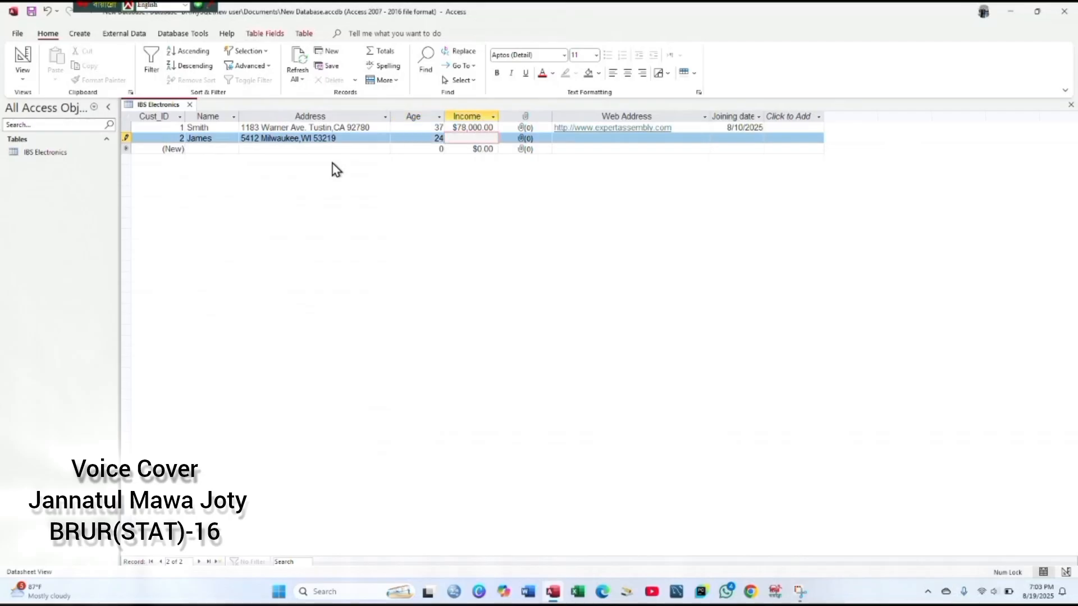
{"action": "type", "text": "70000"}
{"action": "key", "text": "Tab"}
{"action": "key", "text": "Tab"}
{"action": "type", "text": "www.ad"}
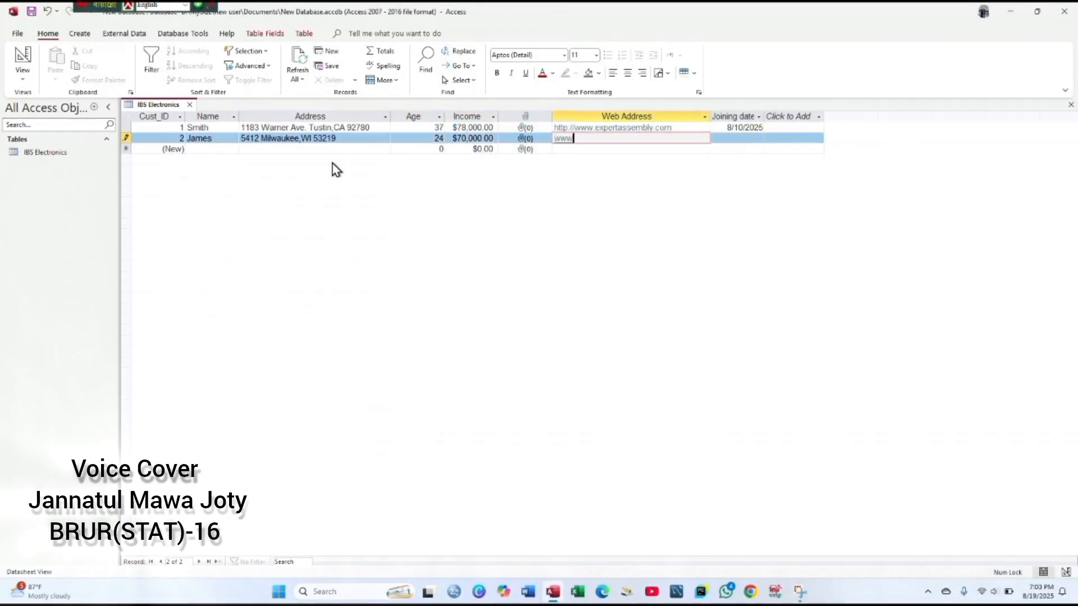
{"action": "type", "text": "u.com"}
{"action": "key", "text": "Tab"}
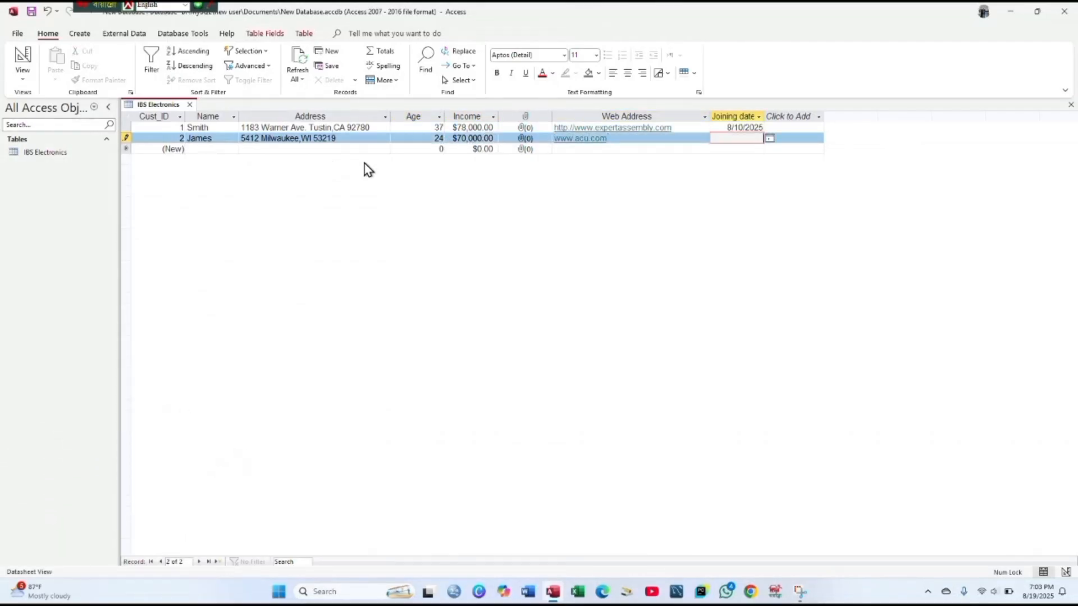
{"action": "left_click", "coordinate": [769, 138]}
{"action": "left_click", "coordinate": [677, 150]}
{"action": "left_click", "coordinate": [737, 190]}
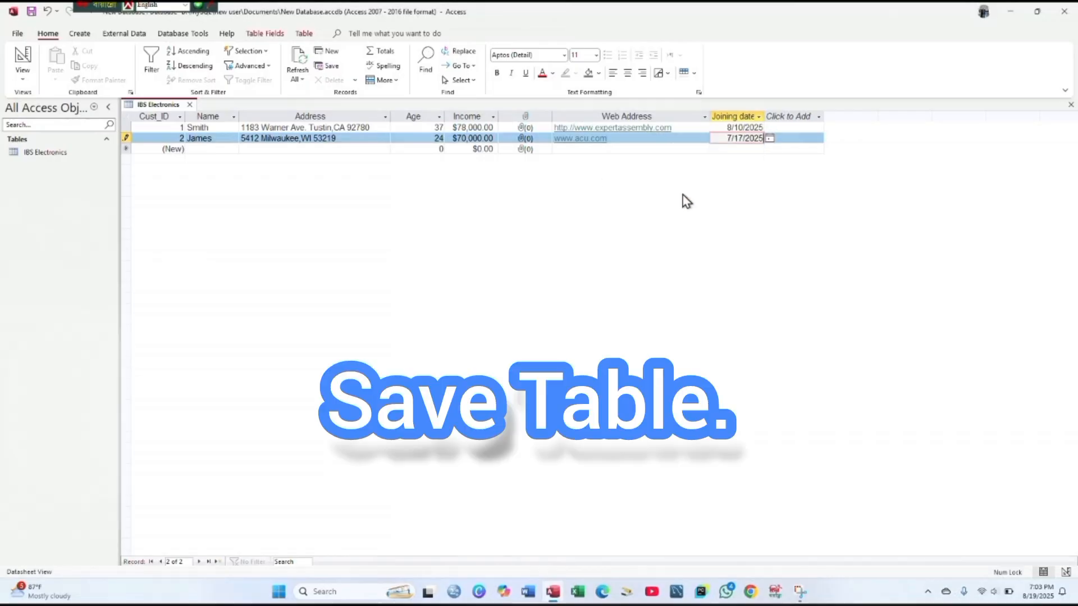
{"action": "key", "text": "Tab"}
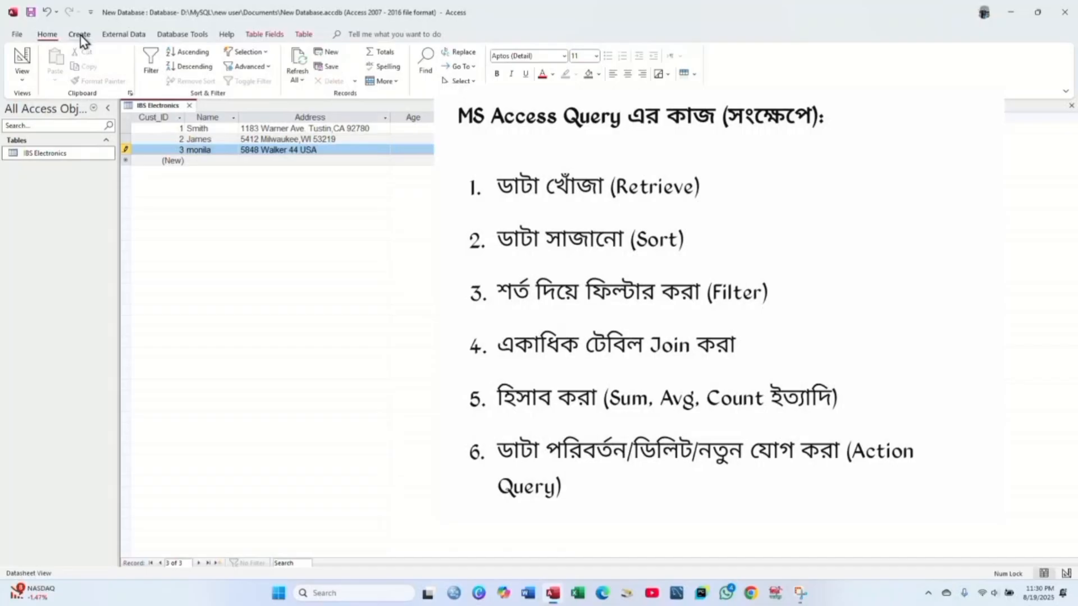
- Start a query design on IBS Electronics with Cust_ID and Name as first columns
{"action": "left_click", "coordinate": [81, 36]}
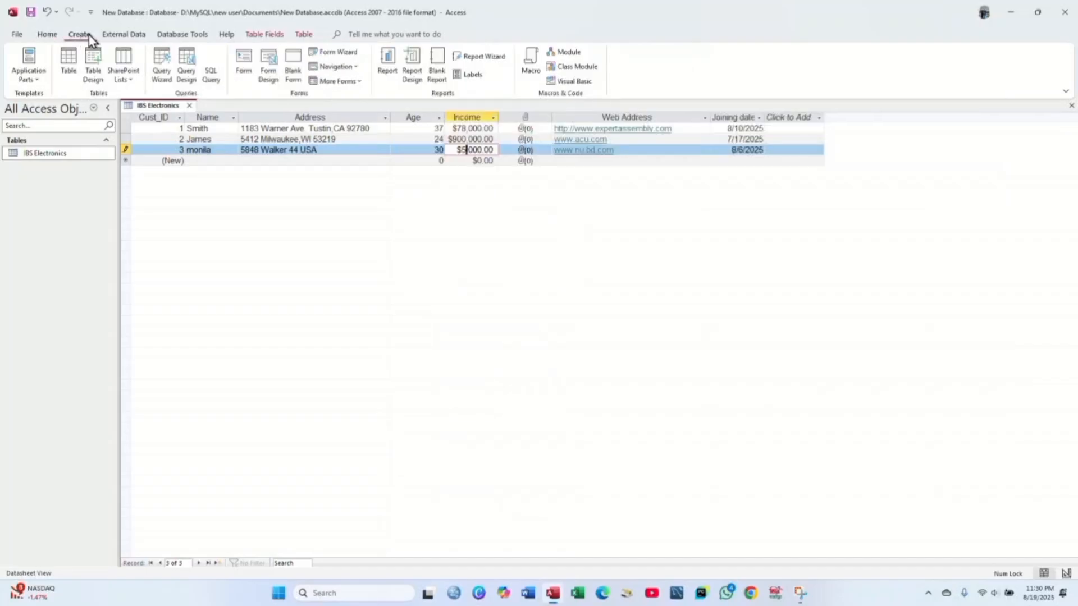
{"action": "left_click", "coordinate": [188, 68]}
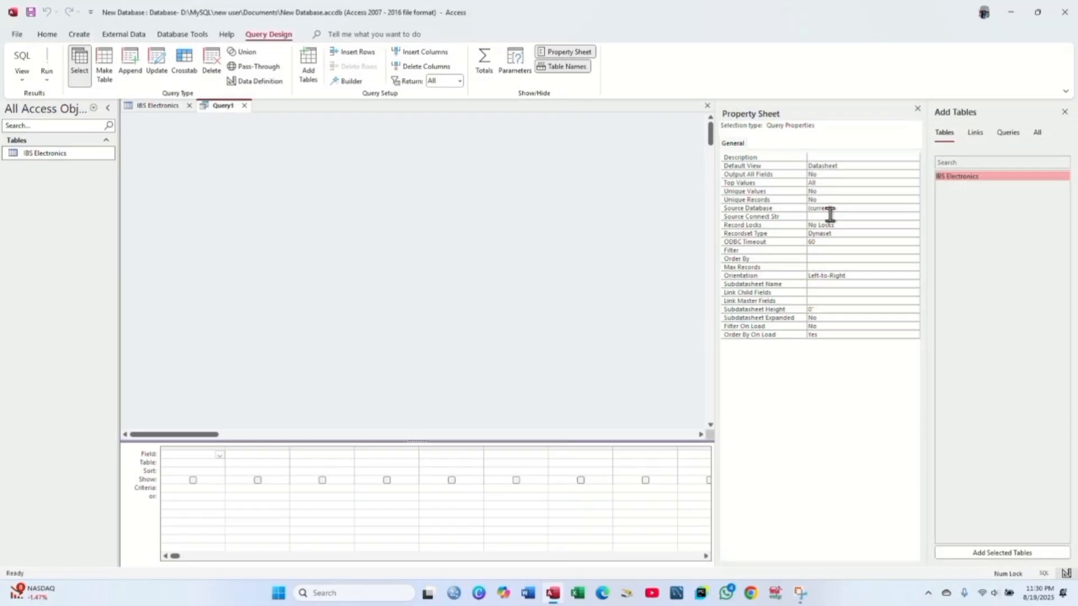
{"action": "double_click", "coordinate": [981, 177]}
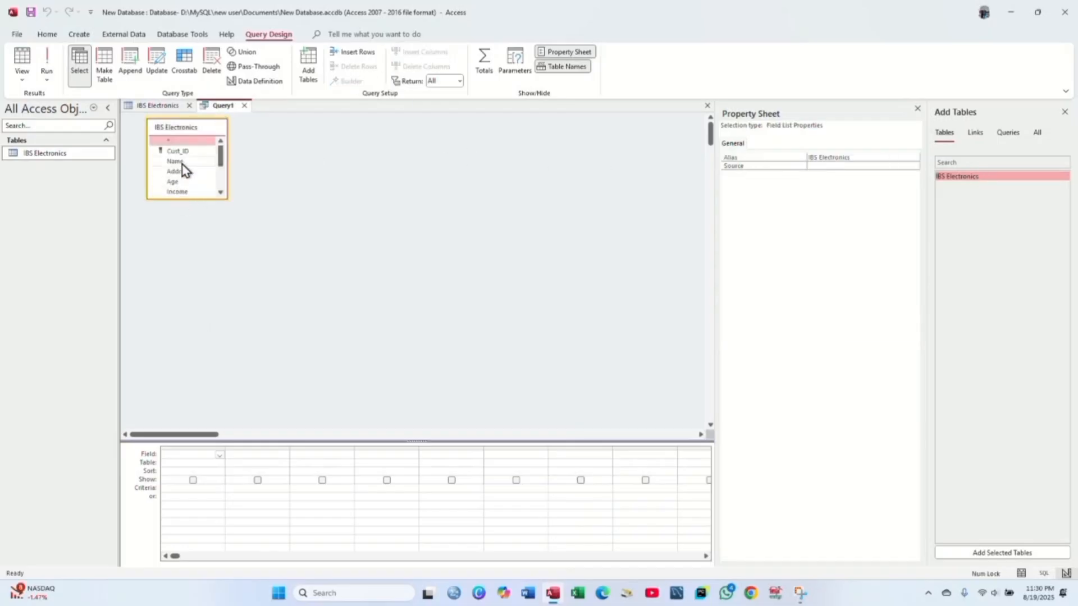
{"action": "left_click", "coordinate": [216, 455]}
{"action": "left_click", "coordinate": [219, 454]}
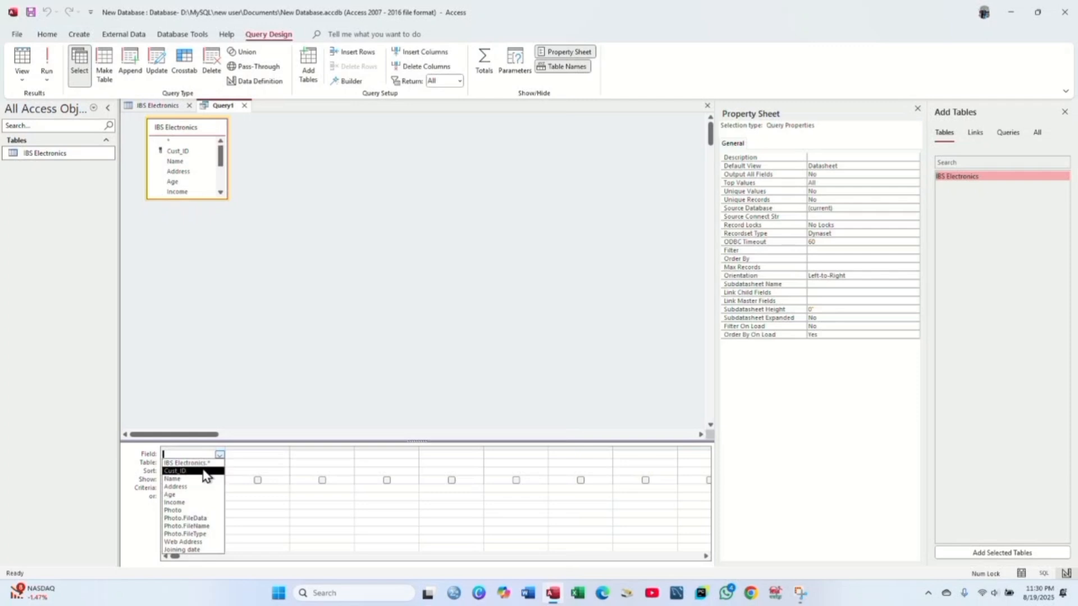
{"action": "left_click", "coordinate": [205, 472]}
{"action": "left_click", "coordinate": [287, 456]}
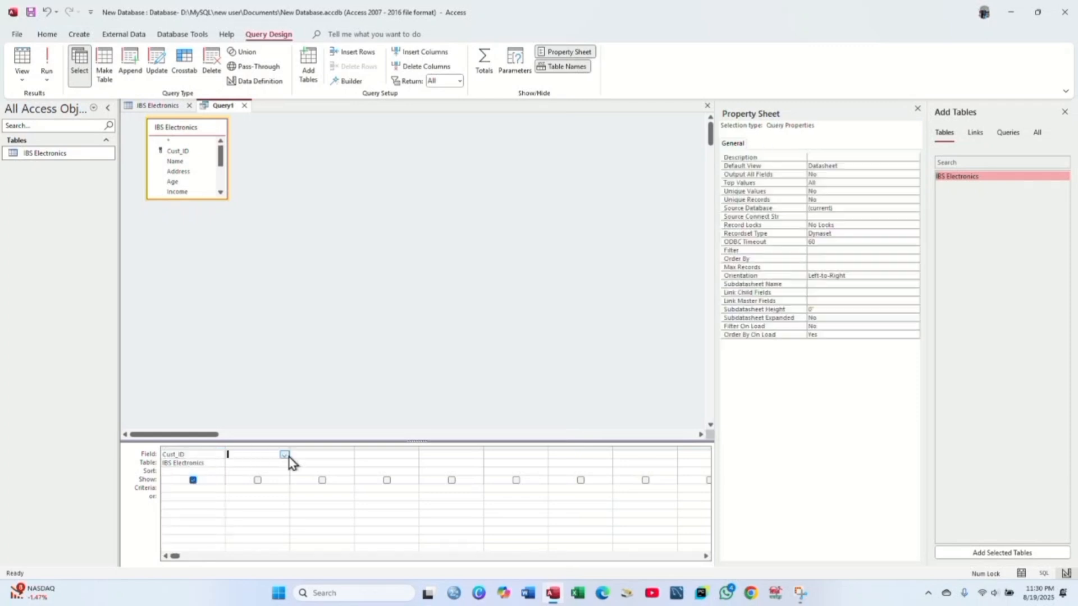
{"action": "left_click", "coordinate": [289, 457]}
{"action": "left_click", "coordinate": [271, 482]}
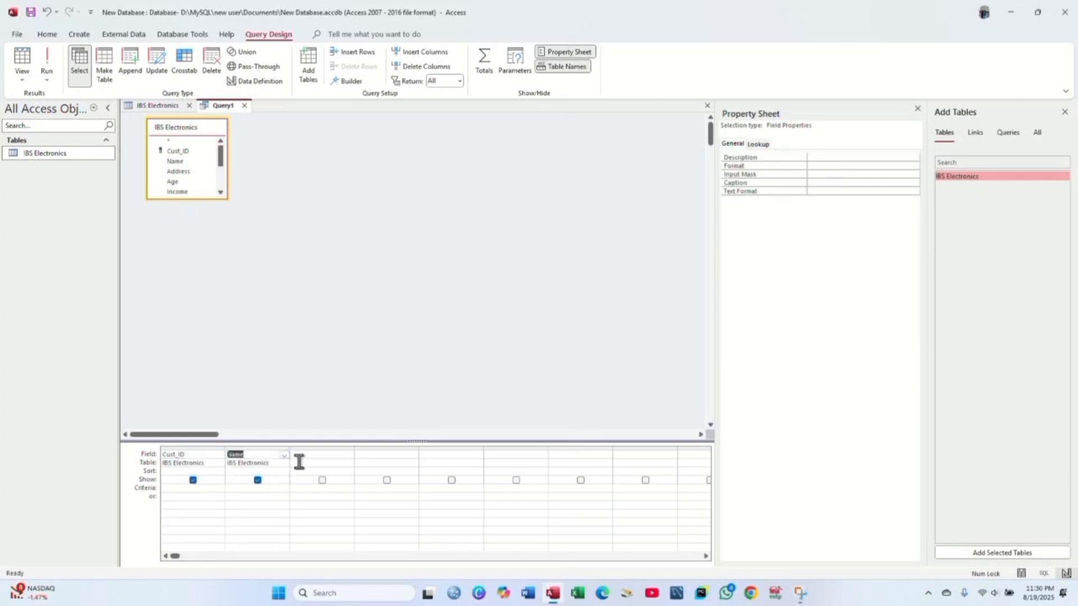
- Add Address, Age and Income columns and set Age's criterion to >24
{"action": "left_click", "coordinate": [309, 458]}
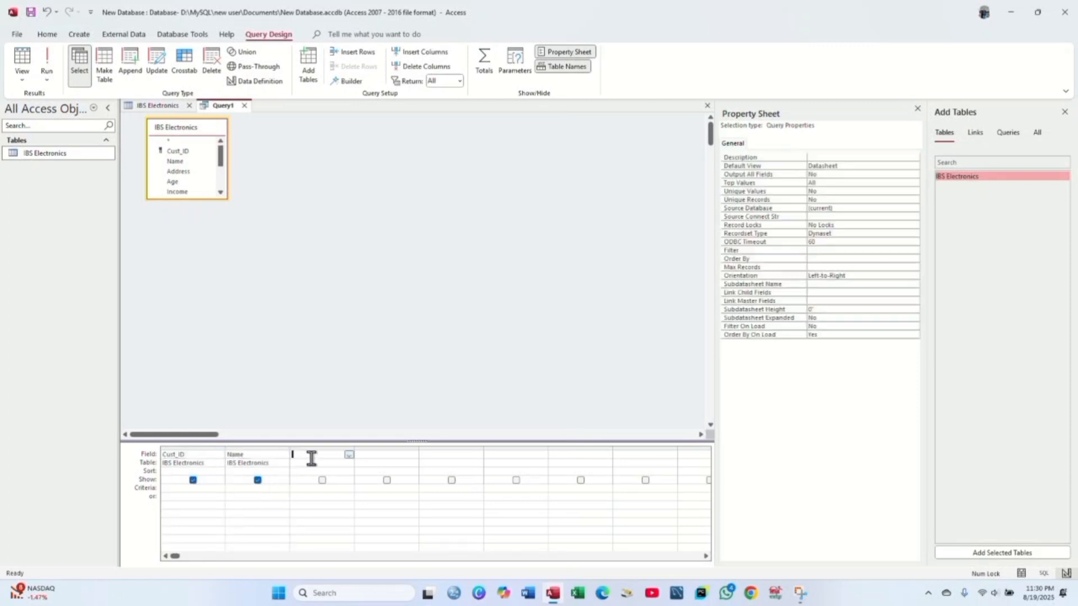
{"action": "left_click", "coordinate": [349, 455]}
{"action": "left_click", "coordinate": [338, 487]}
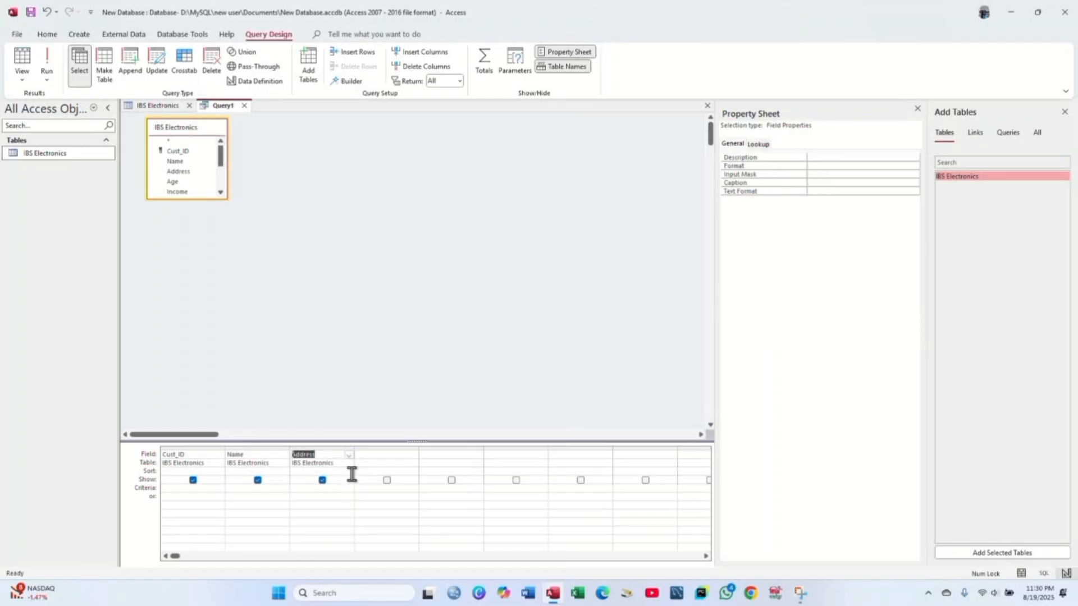
{"action": "left_click", "coordinate": [389, 456]}
{"action": "left_click", "coordinate": [414, 455]}
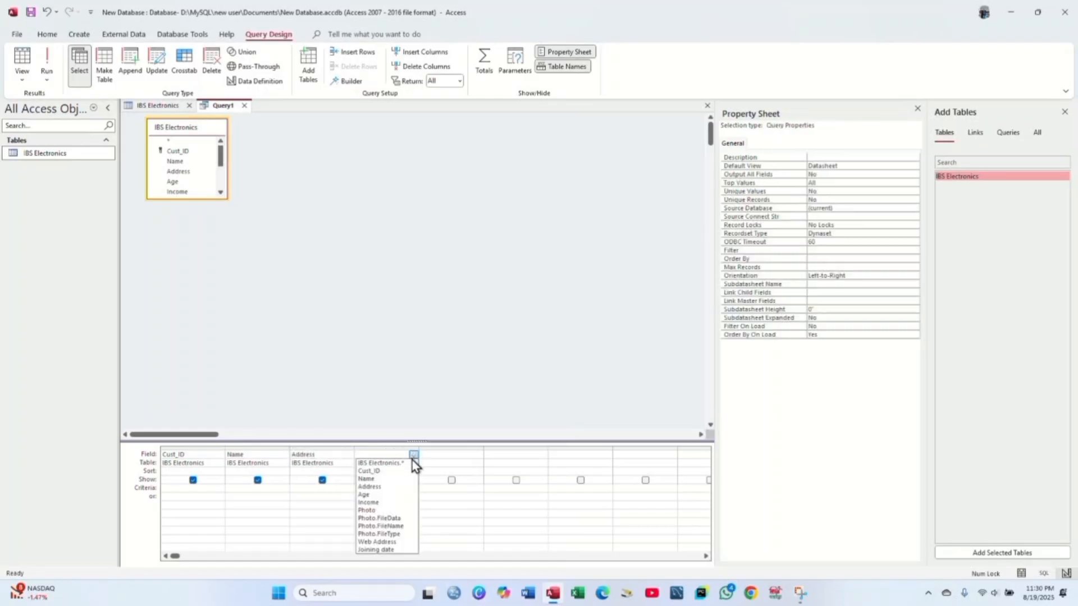
{"action": "left_click", "coordinate": [395, 494]}
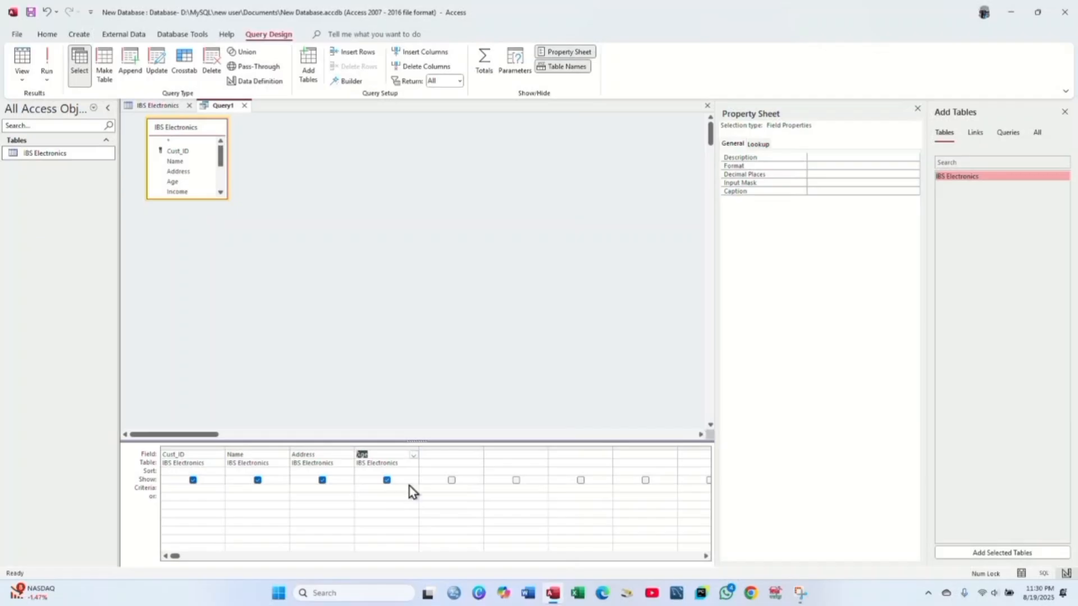
{"action": "left_click", "coordinate": [454, 455]}
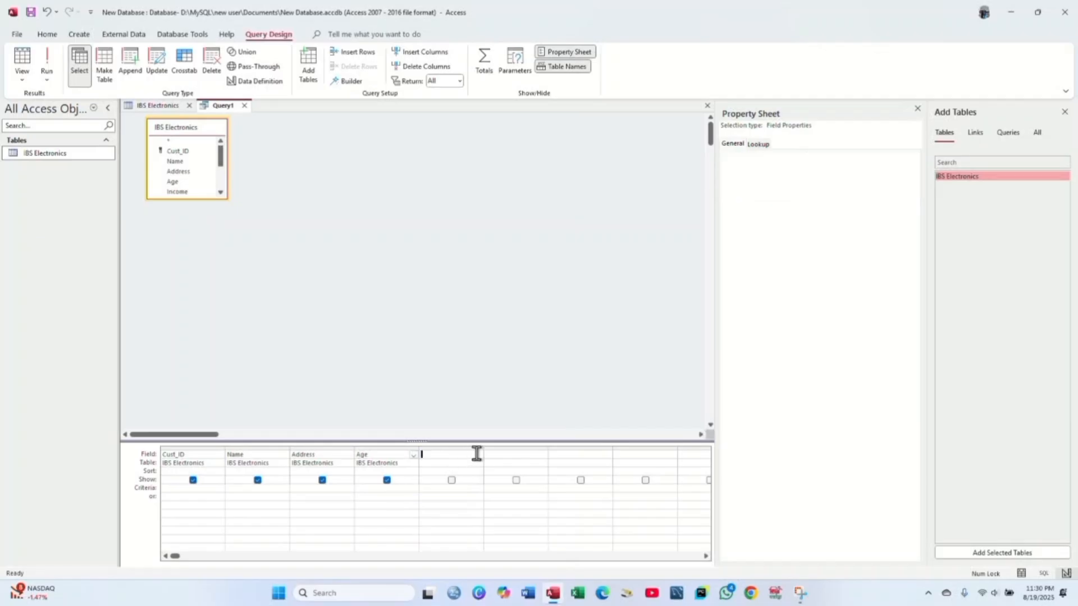
{"action": "left_click", "coordinate": [477, 455]}
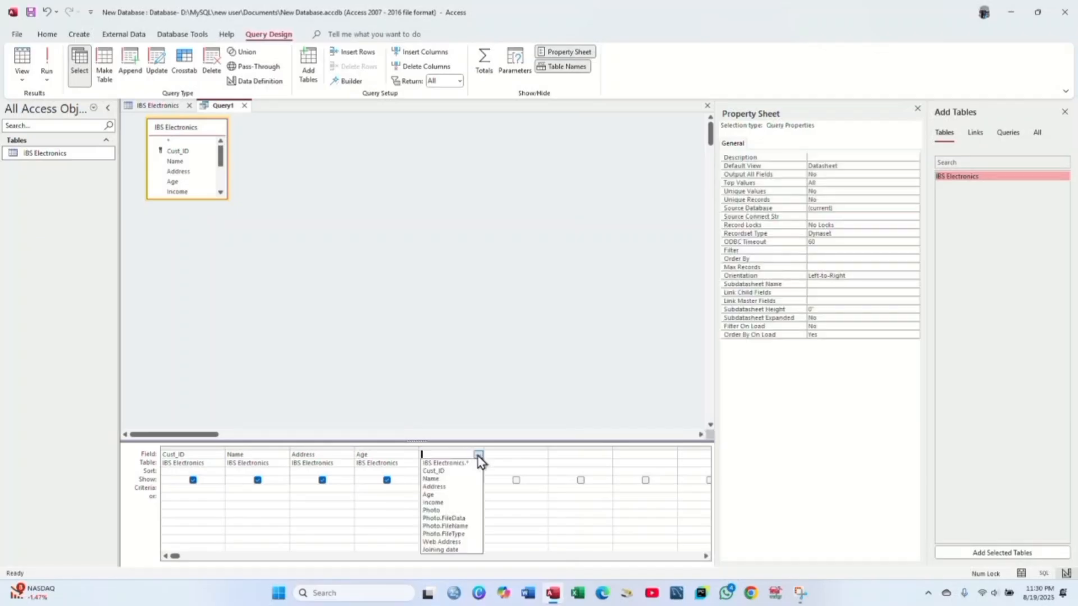
{"action": "left_click", "coordinate": [453, 504]}
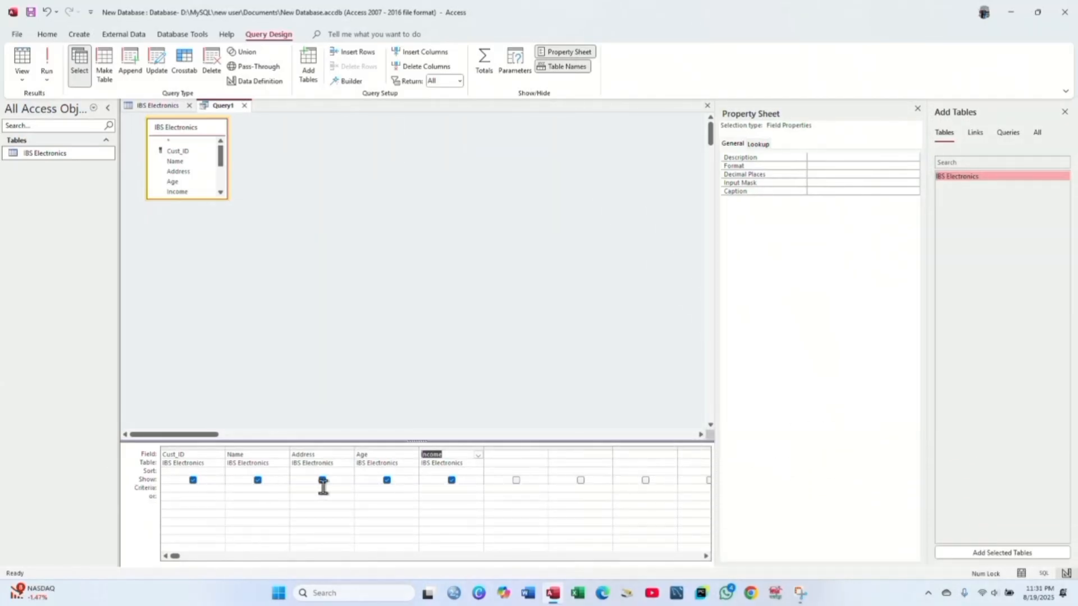
{"action": "left_click", "coordinate": [368, 489]}
{"action": "type", "text": ">24"}
- Save the query as Query1
{"action": "right_click", "coordinate": [231, 110]}
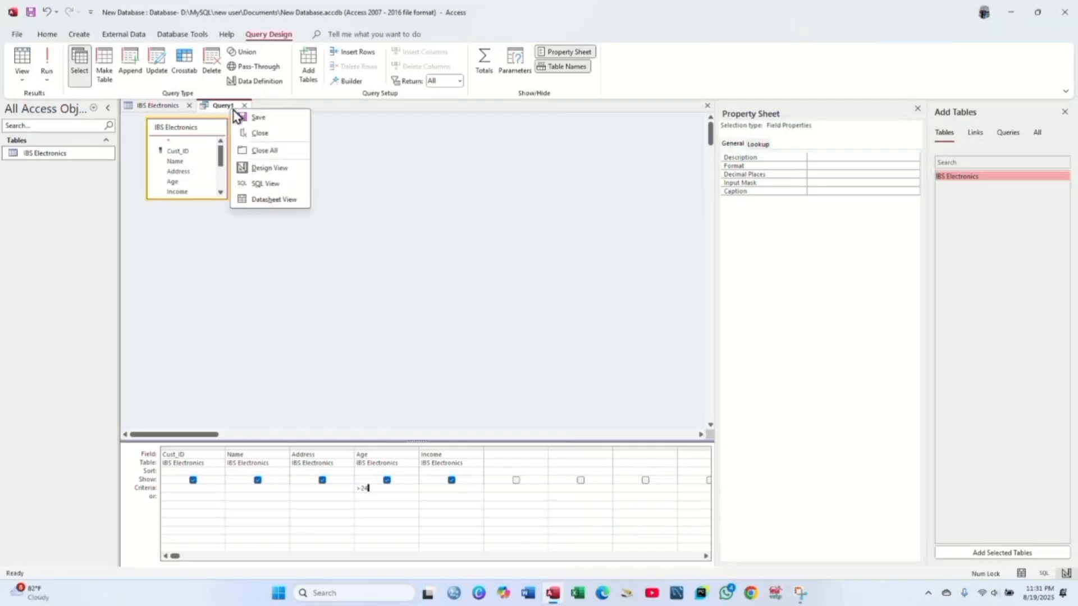
{"action": "left_click", "coordinate": [250, 117]}
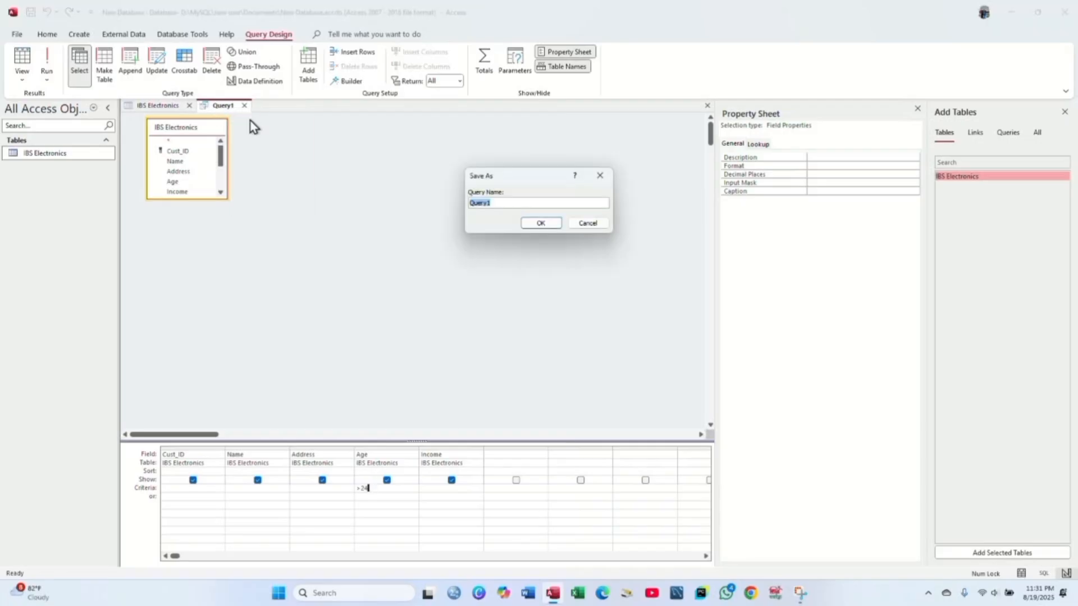
{"action": "left_click", "coordinate": [537, 224]}
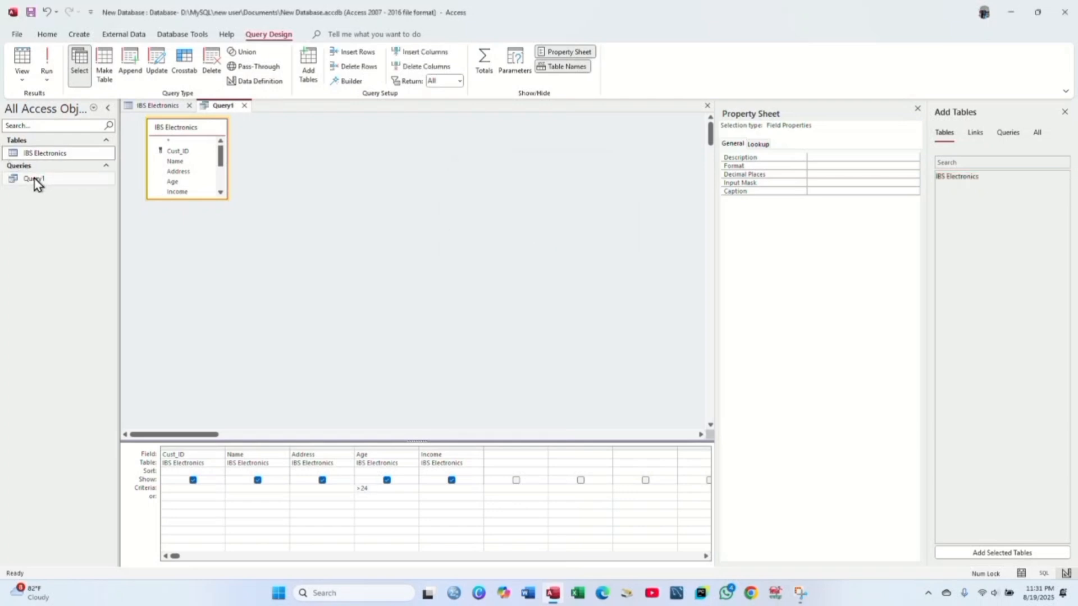
- Open Query1 from the navigation pane and select the returned Age and Income values
{"action": "left_click", "coordinate": [64, 181]}
{"action": "right_click", "coordinate": [64, 182]}
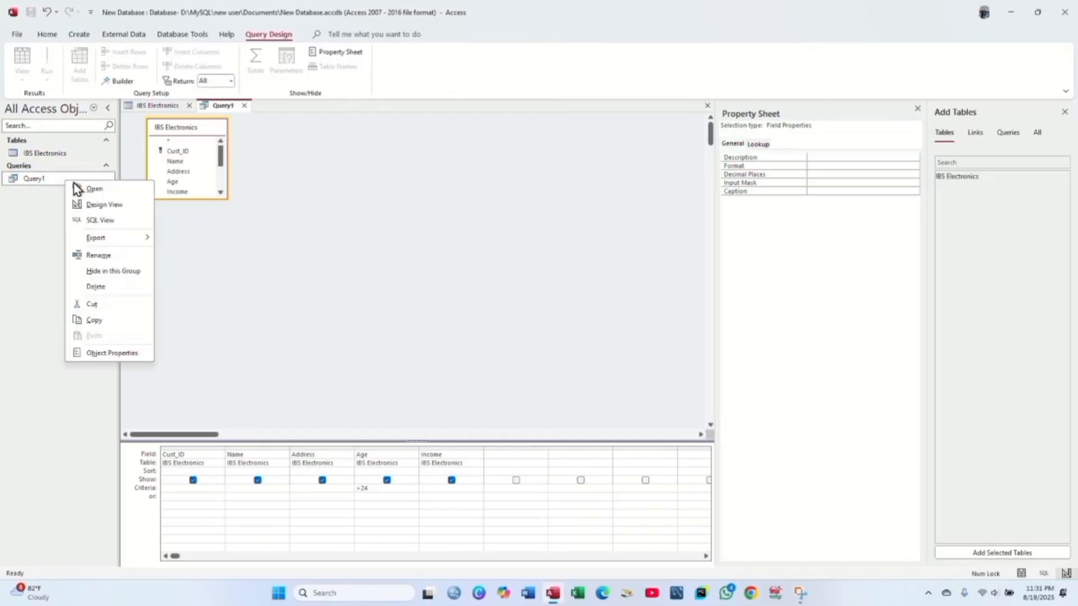
{"action": "left_click", "coordinate": [94, 191]}
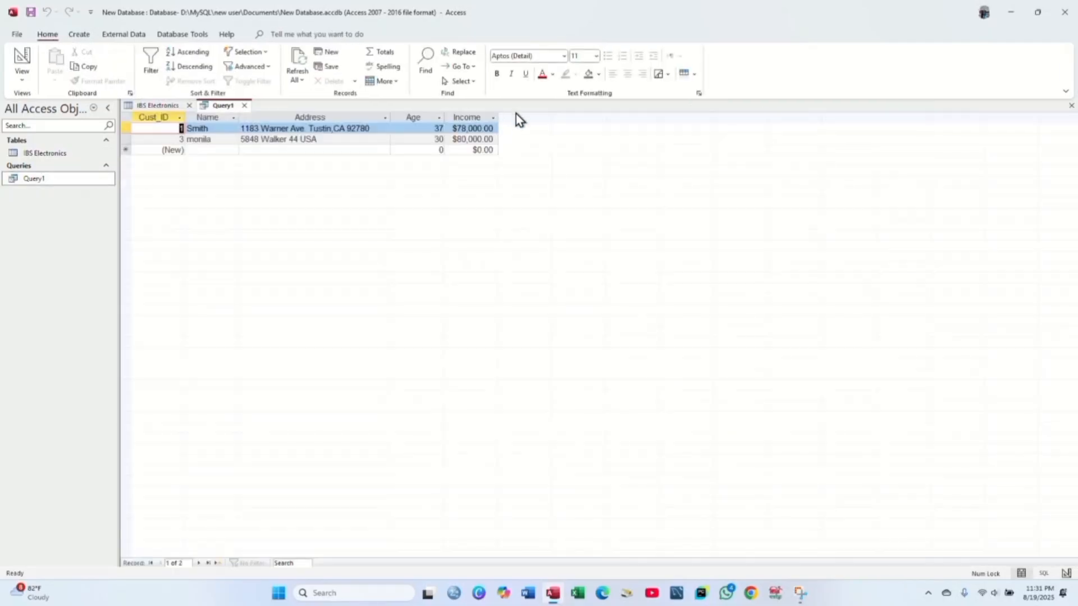
{"action": "left_click", "coordinate": [410, 116]}
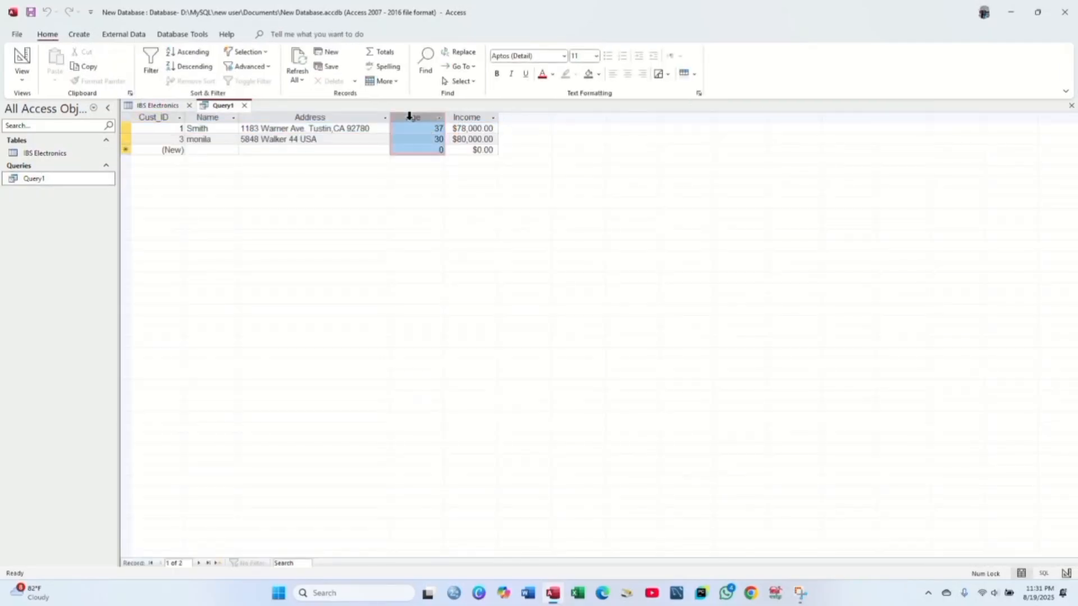
{"action": "left_click", "coordinate": [439, 127]}
{"action": "key", "text": "shift+Right"}
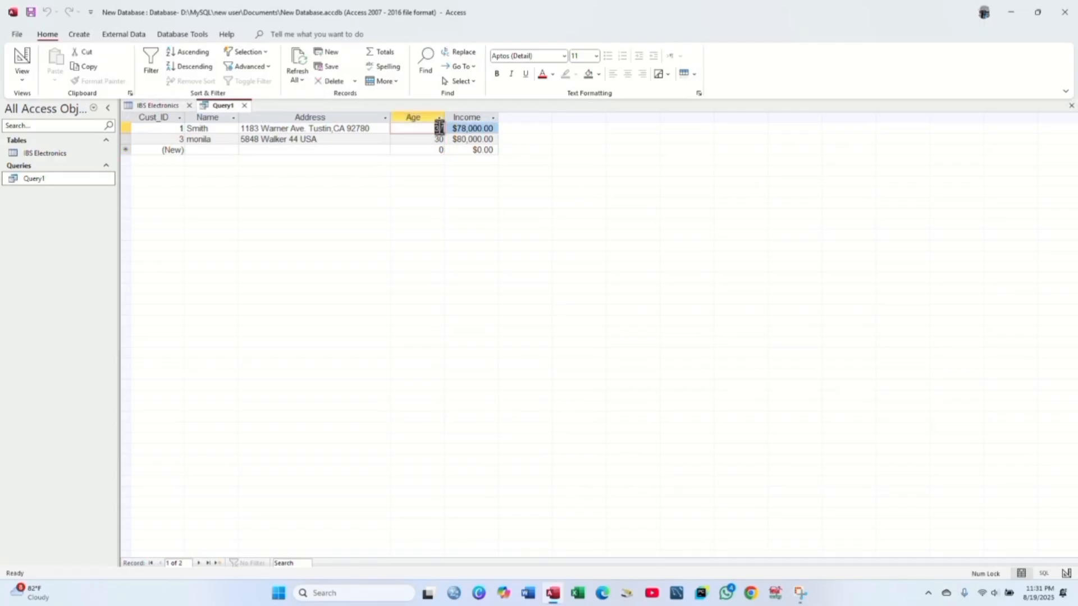
{"action": "left_click", "coordinate": [440, 139]}
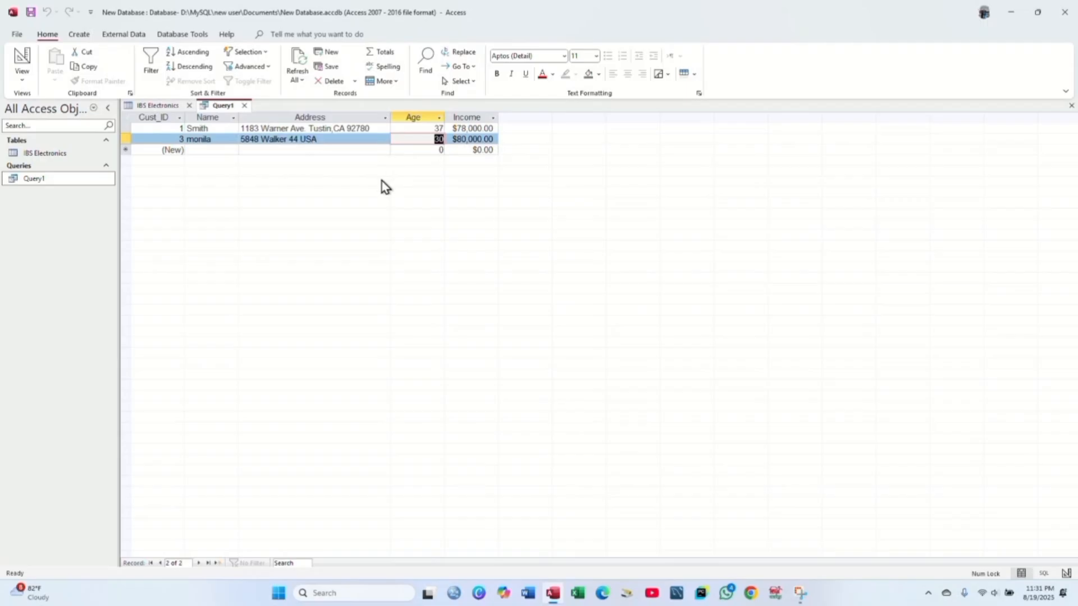
- Change Query1's Age criterion from >24 to >30 and rerun it, leaving the 37-year-old customer
{"action": "double_click", "coordinate": [73, 180]}
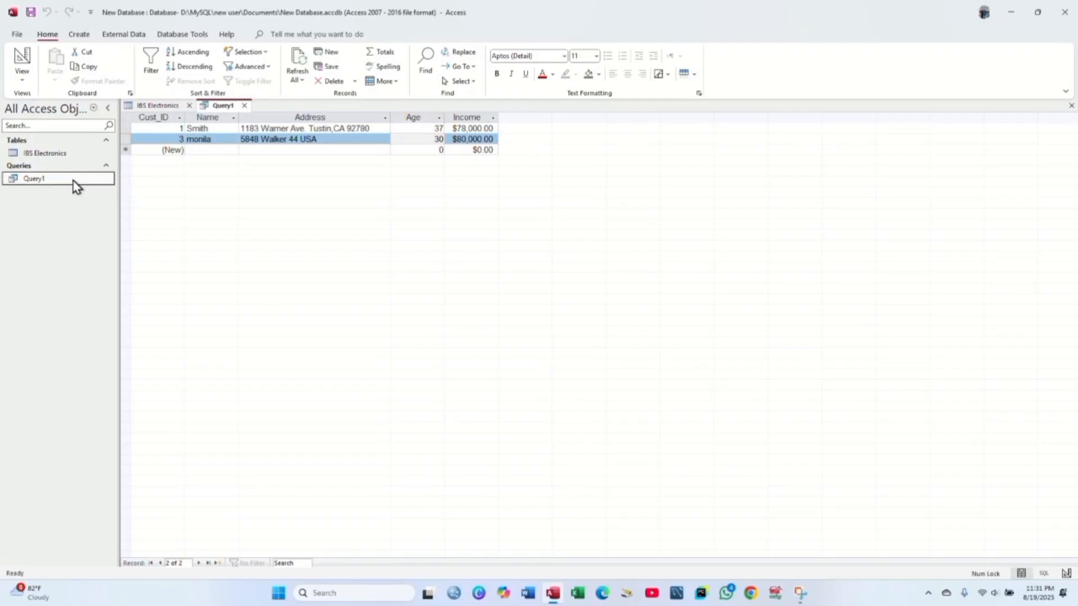
{"action": "right_click", "coordinate": [73, 181]}
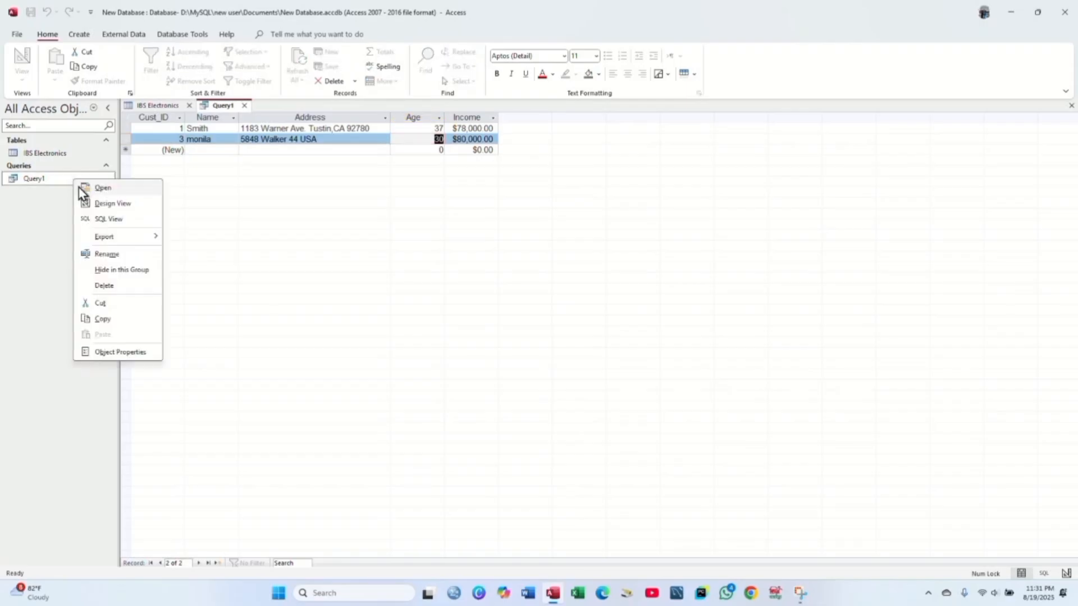
{"action": "left_click", "coordinate": [107, 204]}
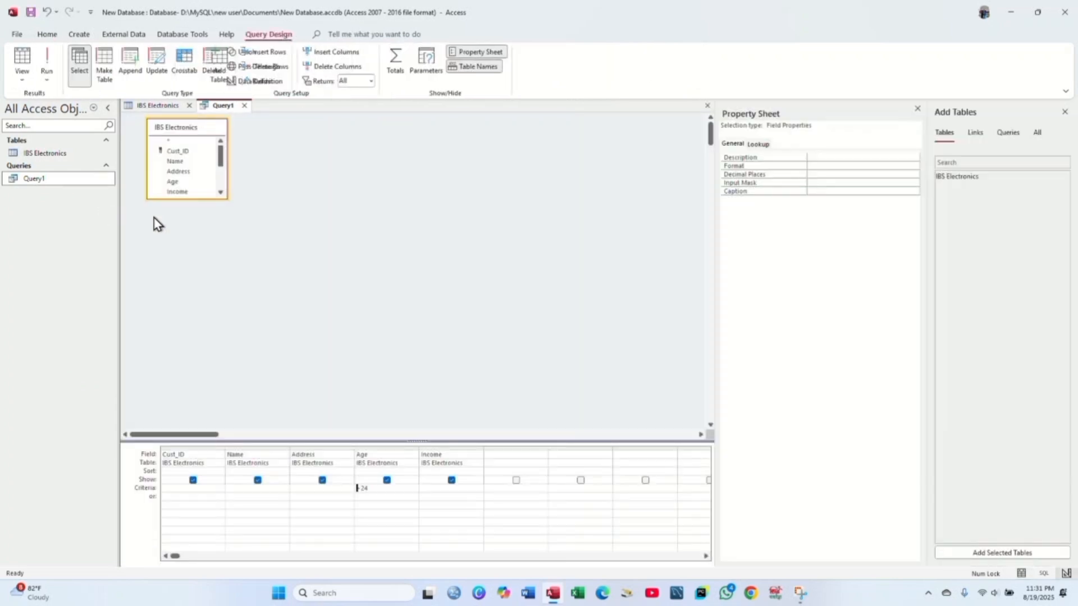
{"action": "left_click", "coordinate": [392, 488]}
{"action": "key", "text": "BackSpace"}
{"action": "key", "text": "BackSpace"}
{"action": "key", "text": "BackSpace"}
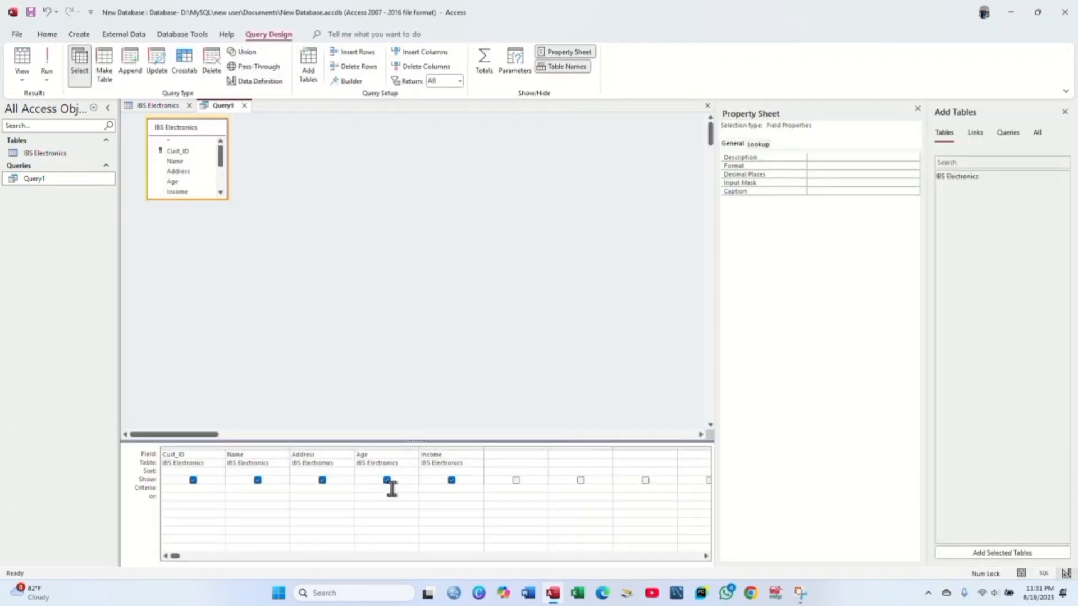
{"action": "type", "text": ">30"}
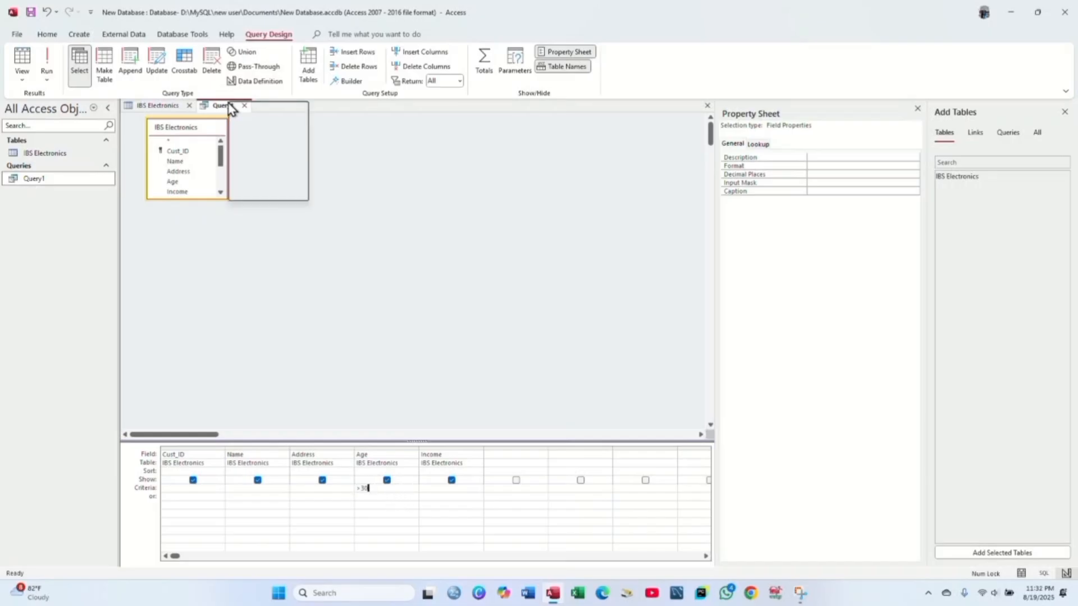
{"action": "key", "text": "Escape"}
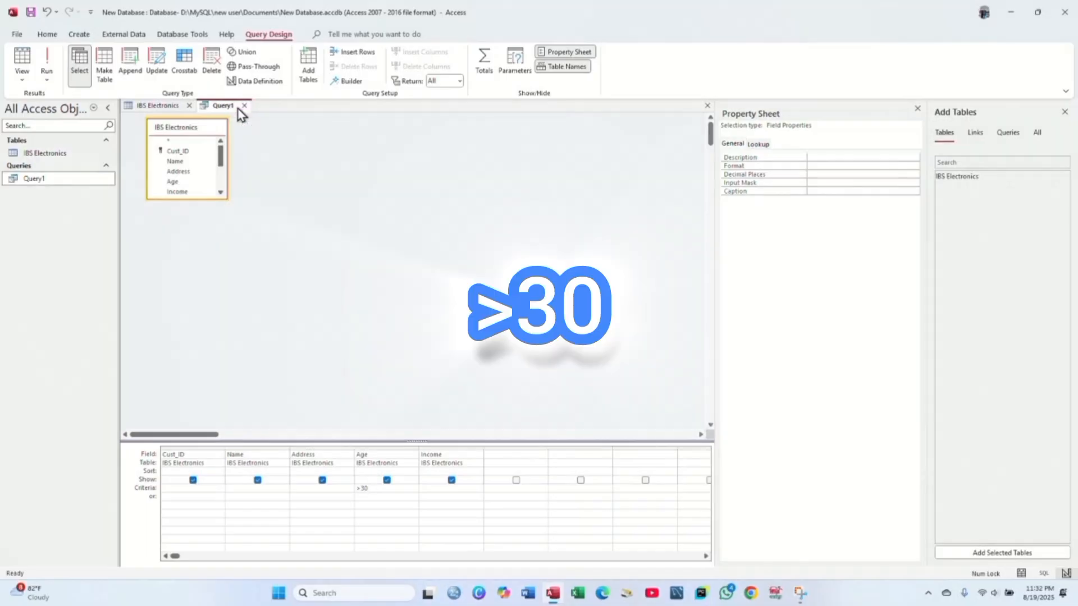
{"action": "right_click", "coordinate": [67, 180]}
{"action": "left_click", "coordinate": [90, 188]}
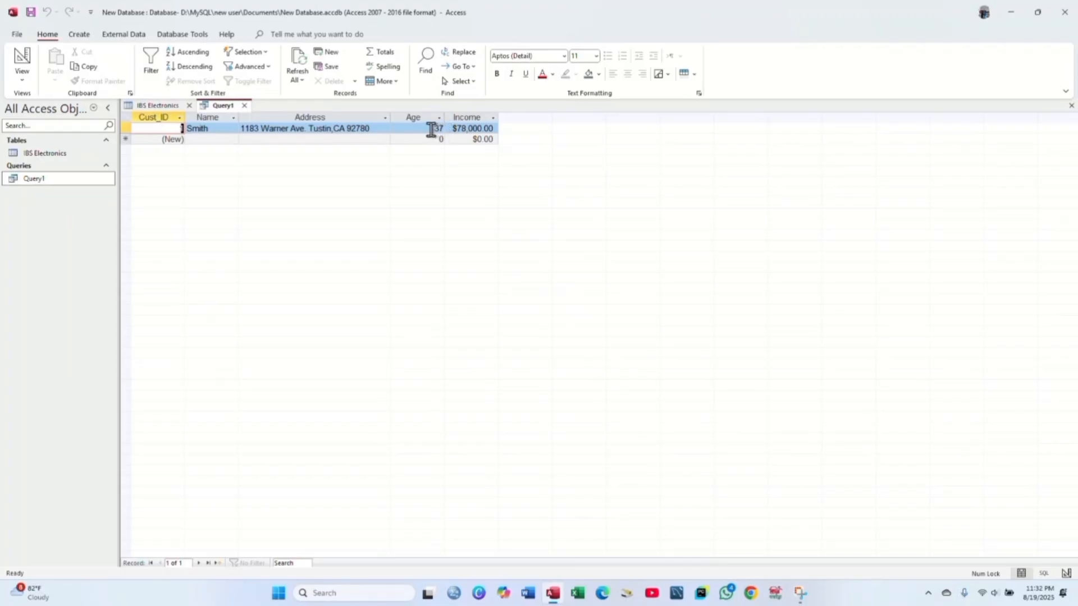
{"action": "double_click", "coordinate": [438, 130]}
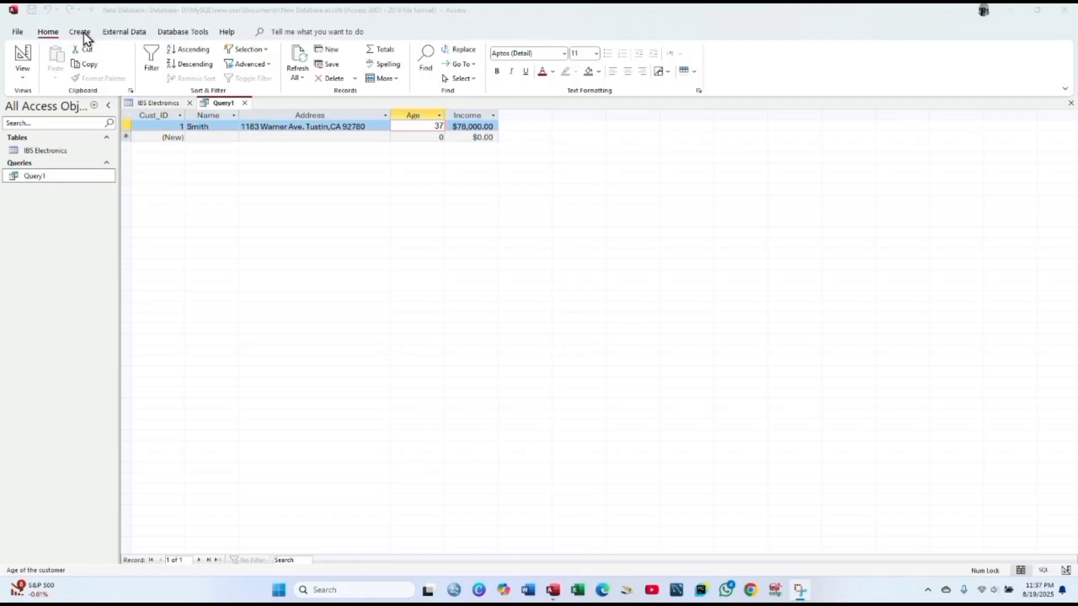
- Start a new blank form in Design View and draw a command button near its top-left
{"action": "left_click", "coordinate": [83, 33]}
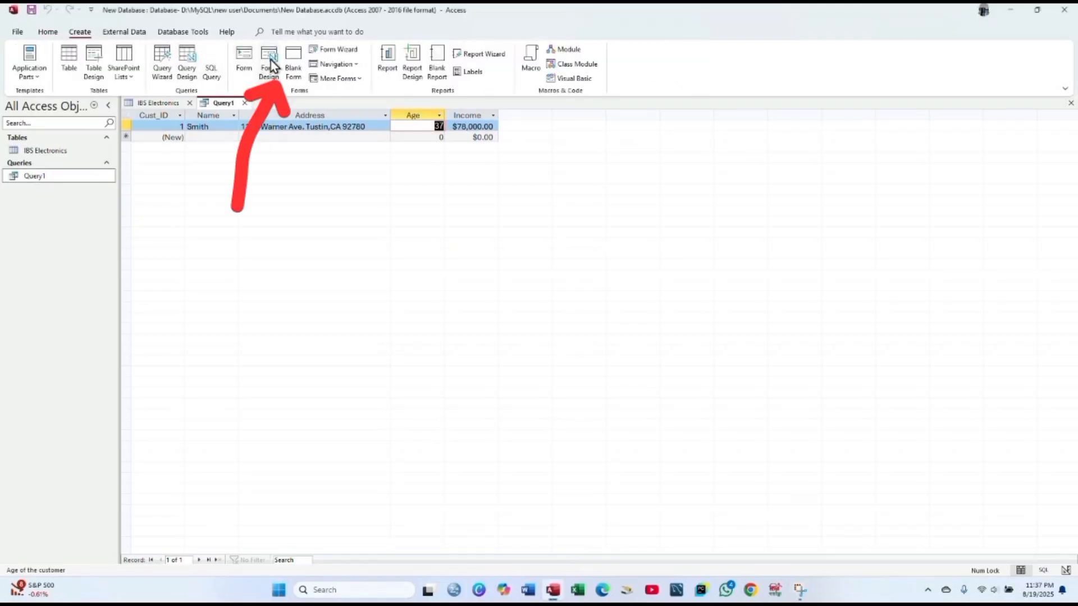
{"action": "left_click", "coordinate": [268, 66]}
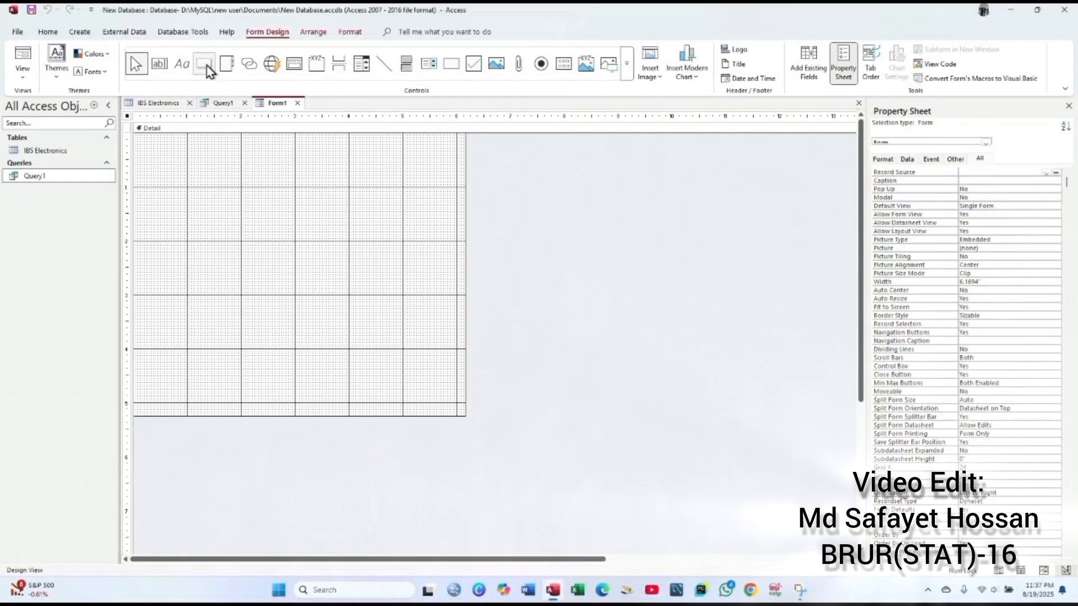
{"action": "left_click", "coordinate": [205, 65]}
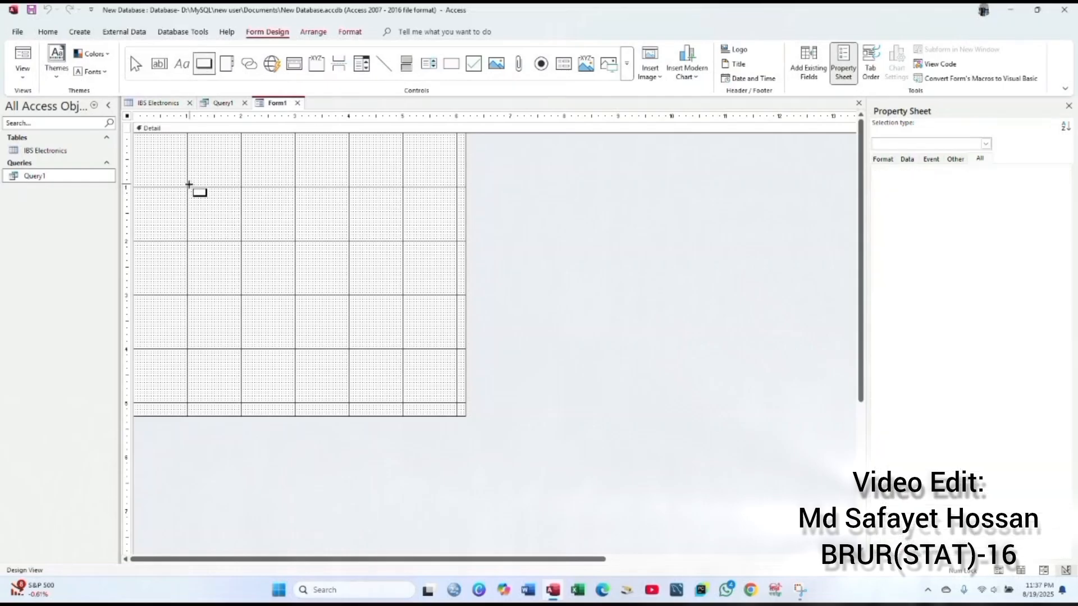
{"action": "left_click_drag", "start_coordinate": [189, 185], "coordinate": [301, 235]}
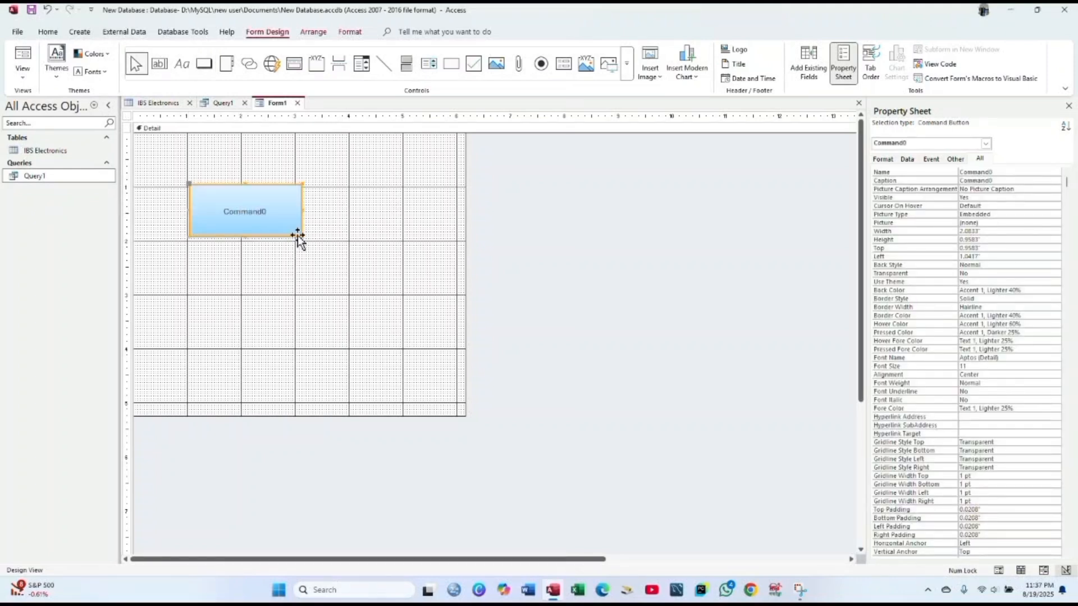
- Caption the button 'Show Table' and select it
{"action": "left_click", "coordinate": [271, 210]}
{"action": "key", "text": "BackSpace"}
{"action": "key", "text": "BackSpace"}
{"action": "key", "text": "BackSpace"}
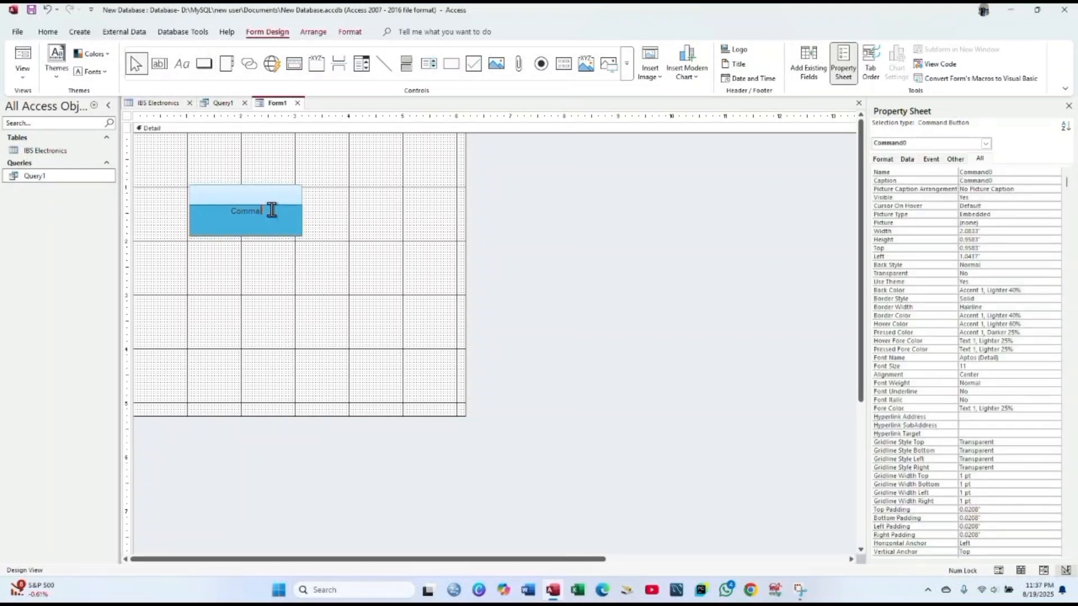
{"action": "key", "text": "BackSpace"}
{"action": "key", "text": "BackSpace"}
{"action": "key", "text": "BackSpace"}
{"action": "key", "text": "BackSpace"}
{"action": "key", "text": "BackSpace"}
{"action": "type", "text": "Show Table"}
{"action": "left_click", "coordinate": [310, 223]}
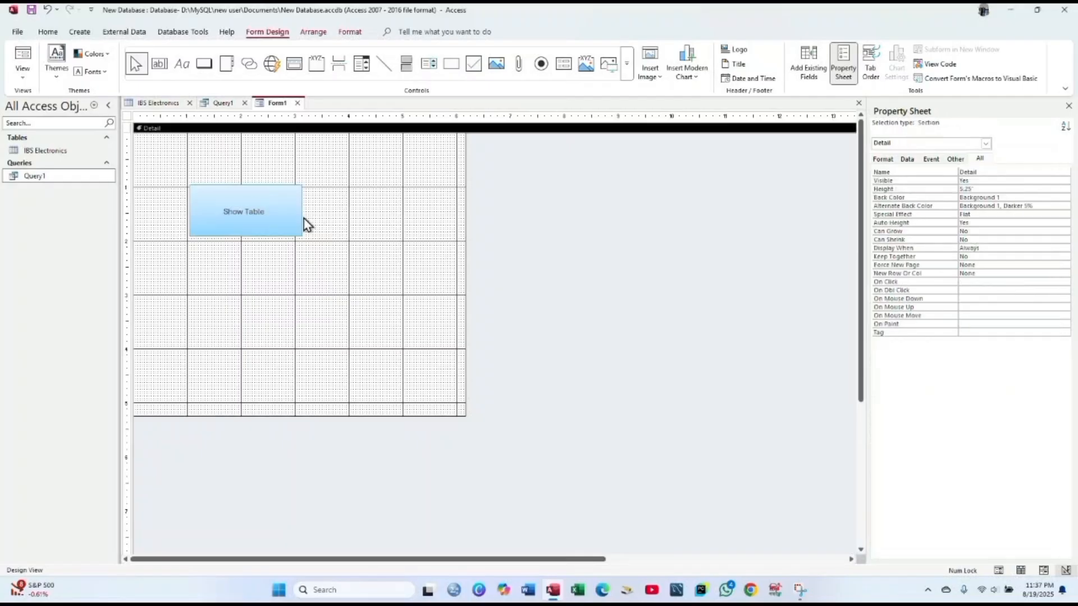
{"action": "left_click", "coordinate": [299, 222]}
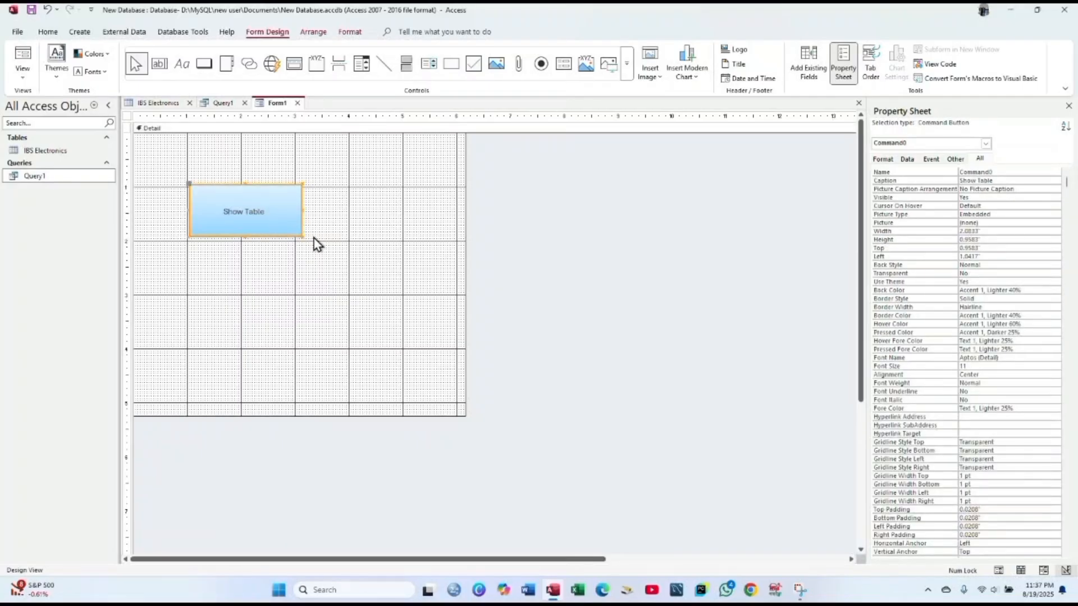
{"action": "left_click", "coordinate": [351, 203]}
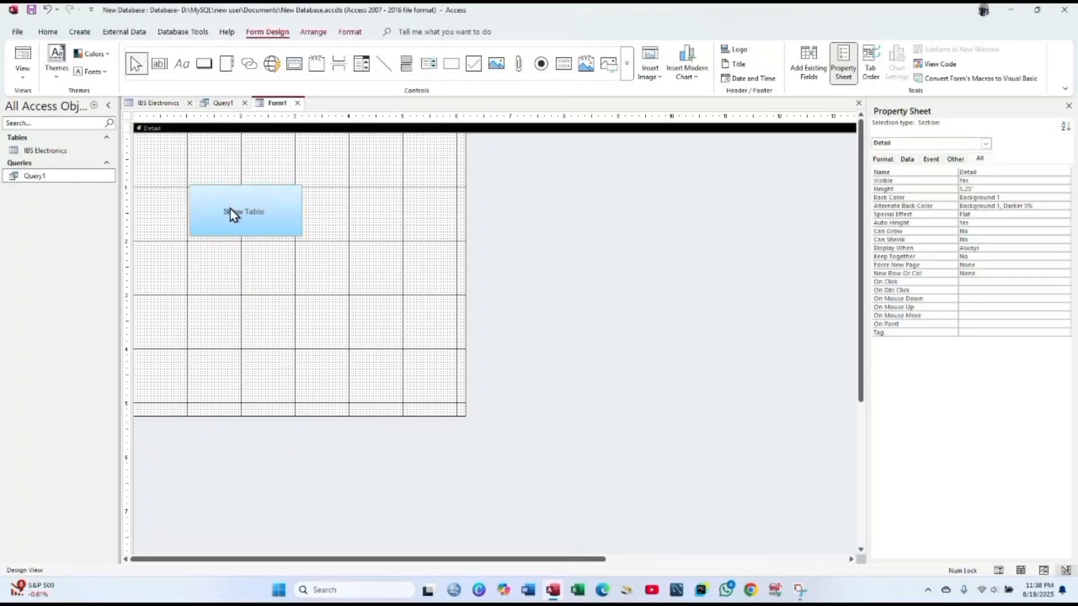
{"action": "left_click", "coordinate": [238, 233]}
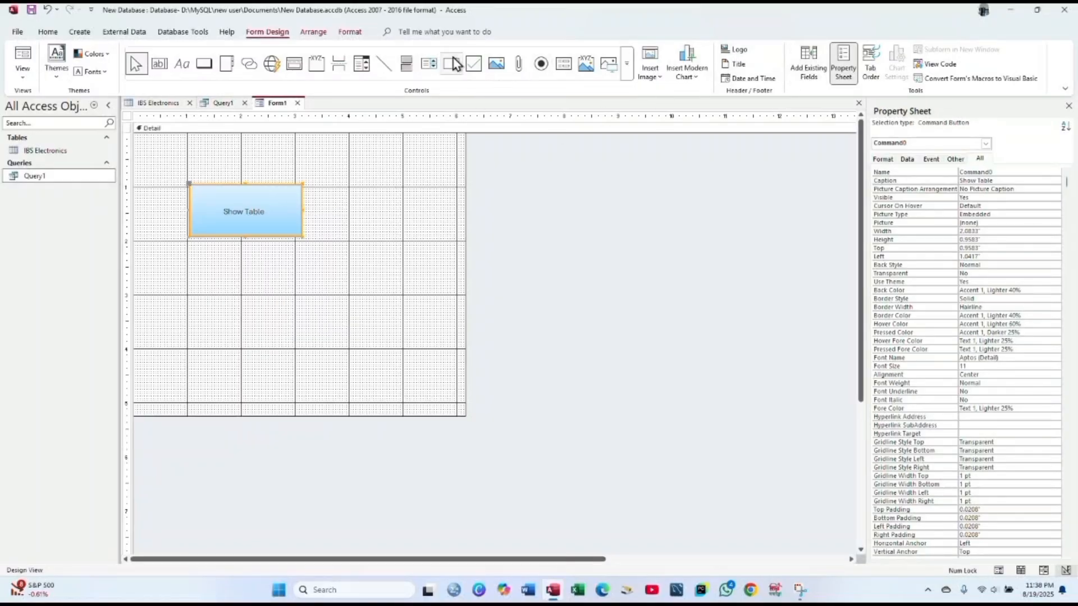
- Fill the Show Table button with Accent 2 Darker 25% dark orange
{"action": "left_click", "coordinate": [350, 34]}
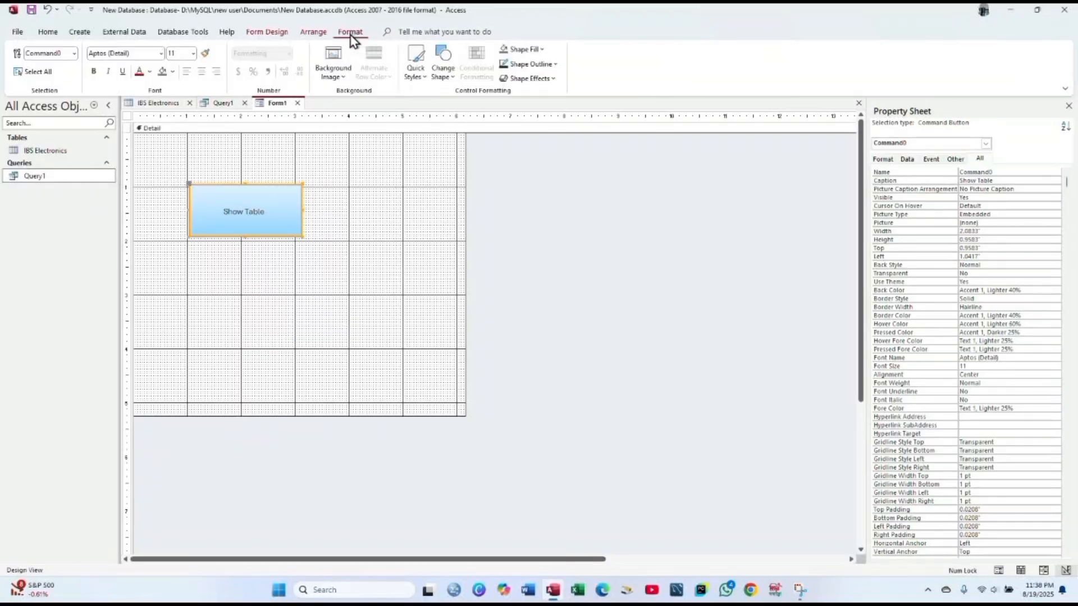
{"action": "left_click", "coordinate": [525, 50]}
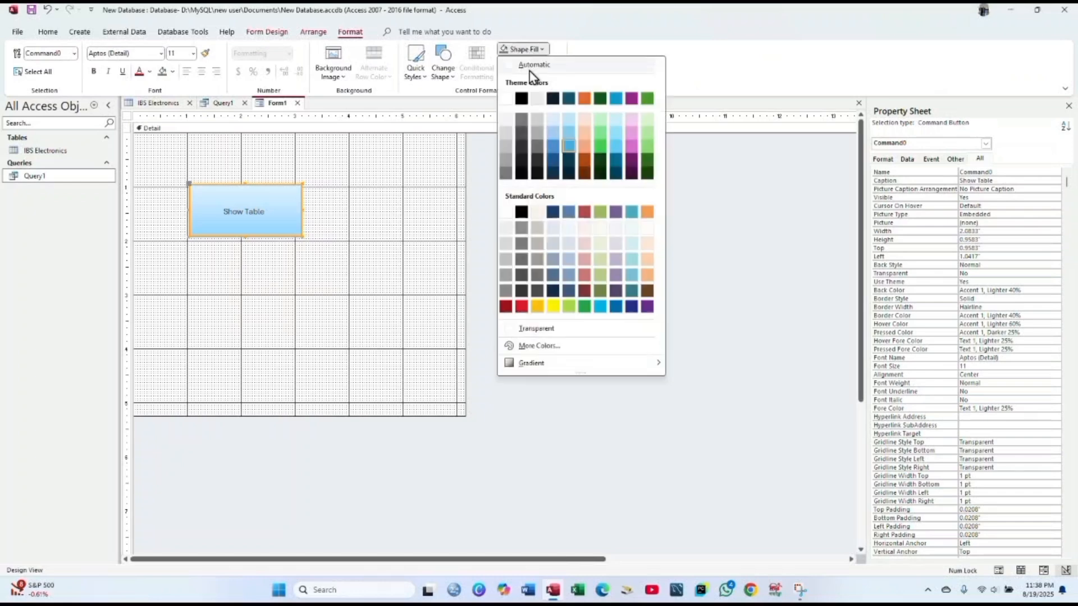
{"action": "left_click", "coordinate": [584, 162]}
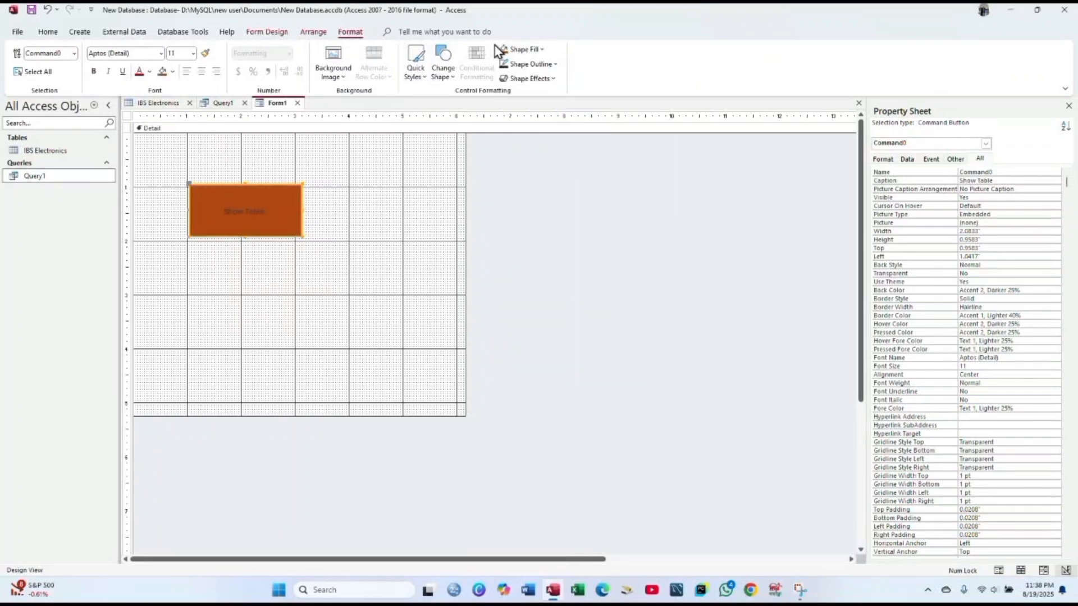
{"action": "left_click", "coordinate": [439, 72]}
{"action": "left_click", "coordinate": [486, 102]}
{"action": "left_click", "coordinate": [363, 228]}
{"action": "left_click", "coordinate": [292, 220]}
- Set the Show Table caption to 26-point font and begin saving Form1
{"action": "left_click", "coordinate": [260, 211]}
{"action": "left_click_drag", "start_coordinate": [260, 211], "coordinate": [195, 204]}
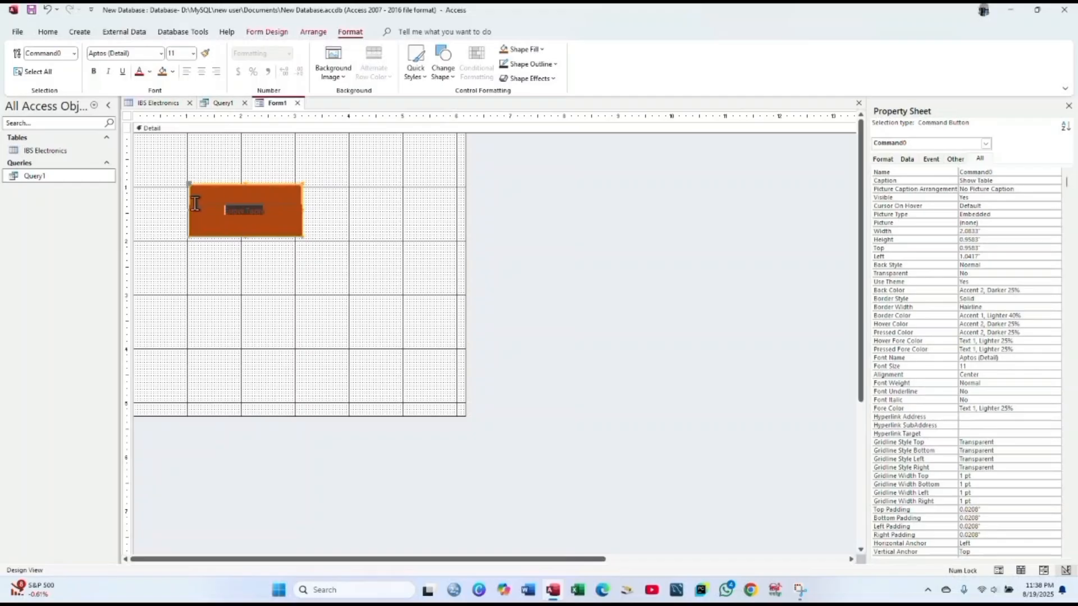
{"action": "left_click", "coordinate": [269, 212]}
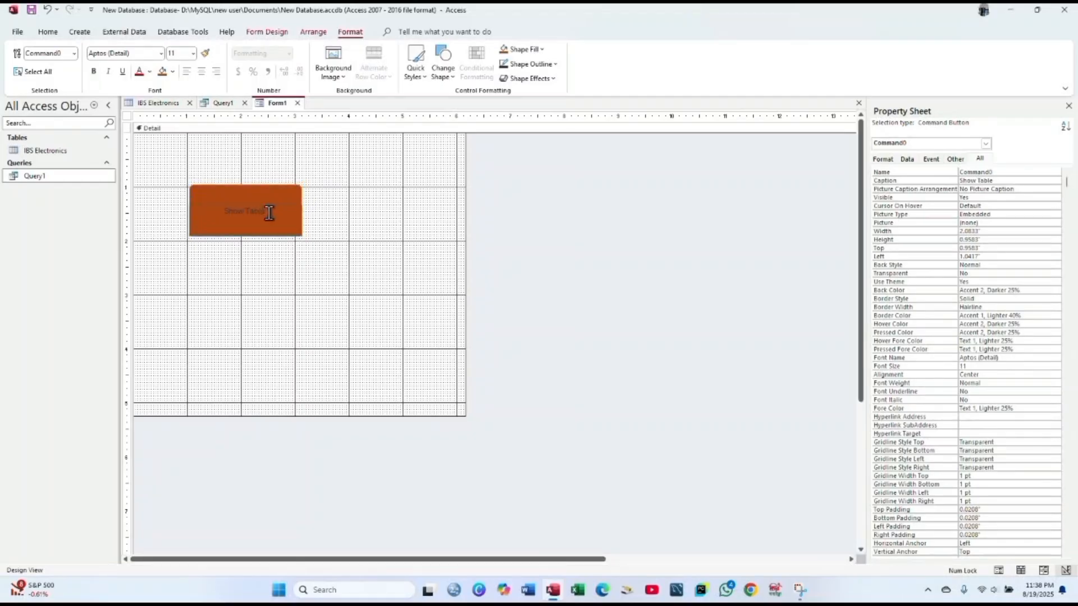
{"action": "left_click_drag", "start_coordinate": [269, 213], "coordinate": [195, 210]}
{"action": "left_click", "coordinate": [194, 55]}
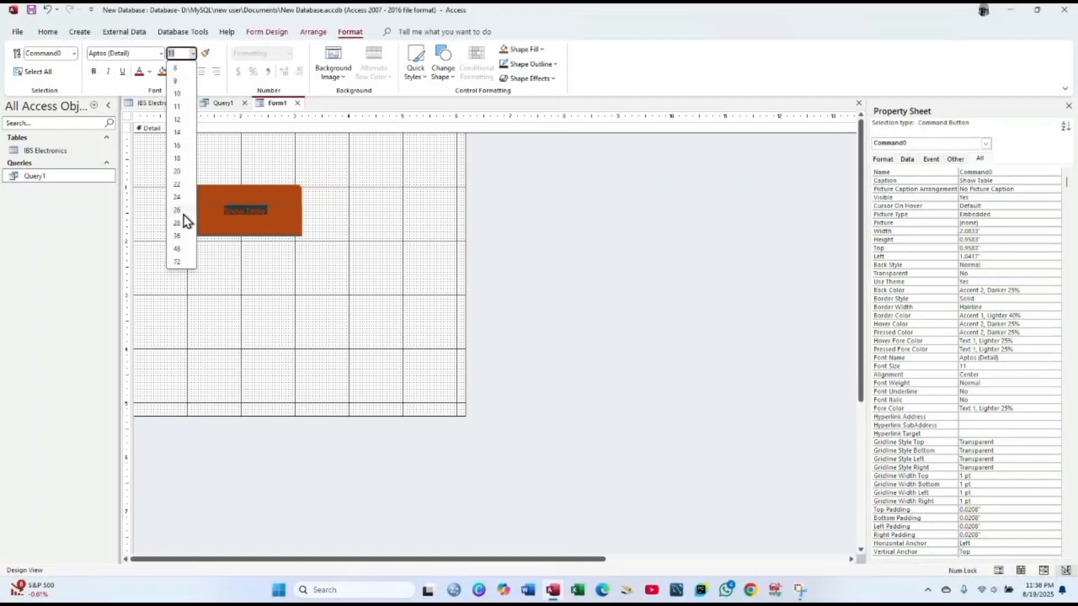
{"action": "left_click", "coordinate": [183, 209]}
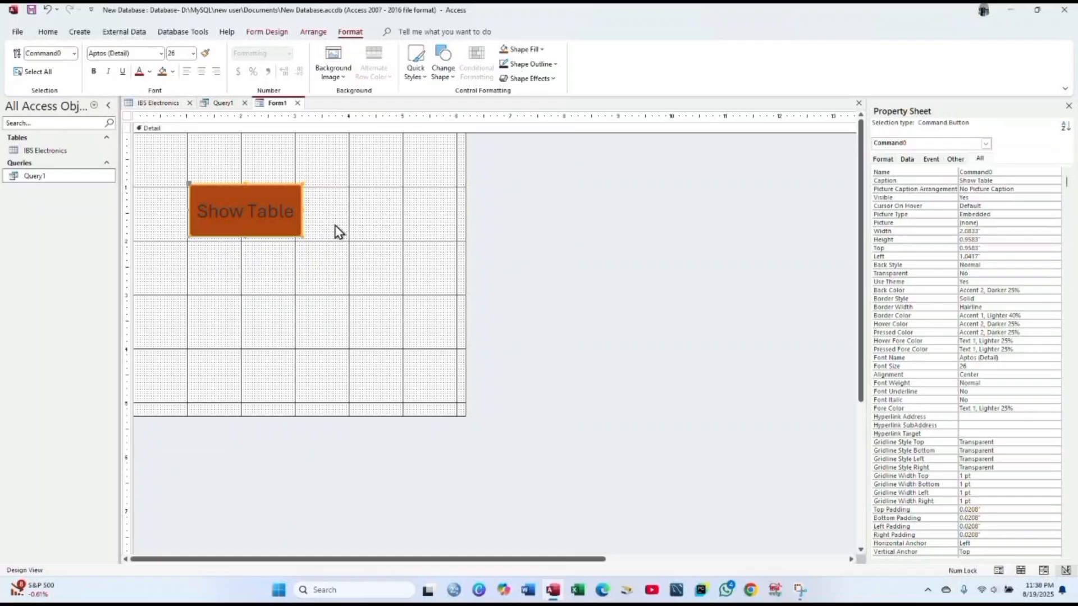
{"action": "right_click", "coordinate": [277, 103]}
- Save the form as 'Table SHow form' and open it in Form View
{"action": "left_click", "coordinate": [309, 116]}
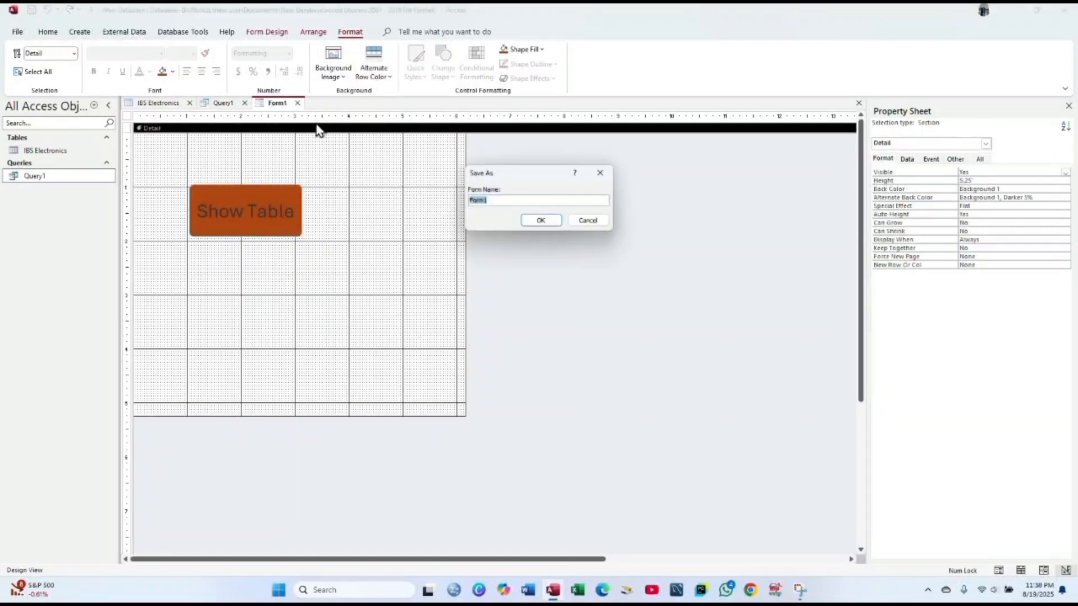
{"action": "key", "text": "BackSpace"}
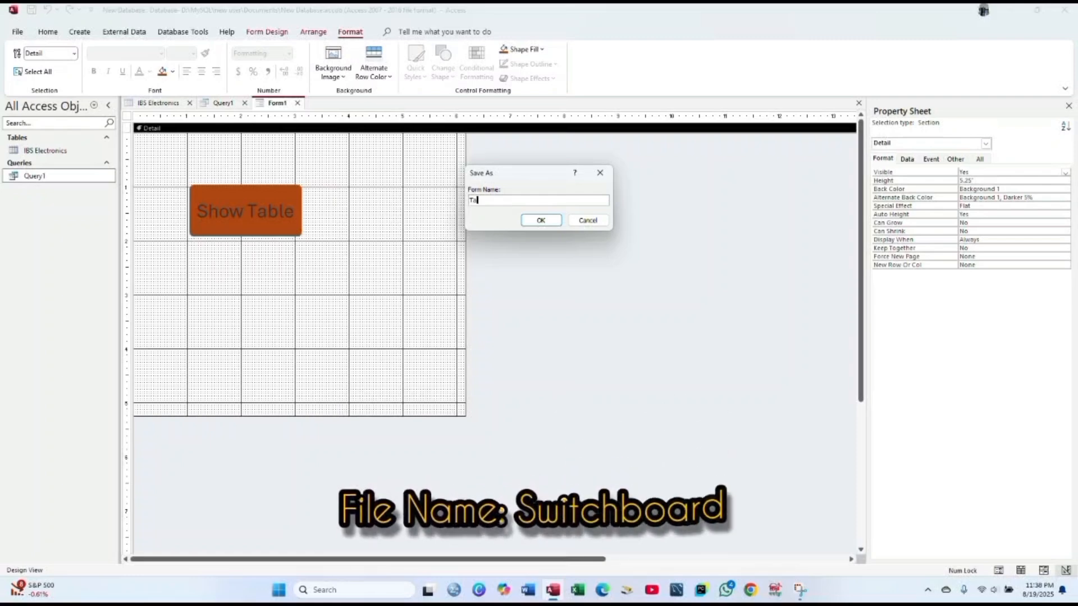
{"action": "type", "text": "Table"}
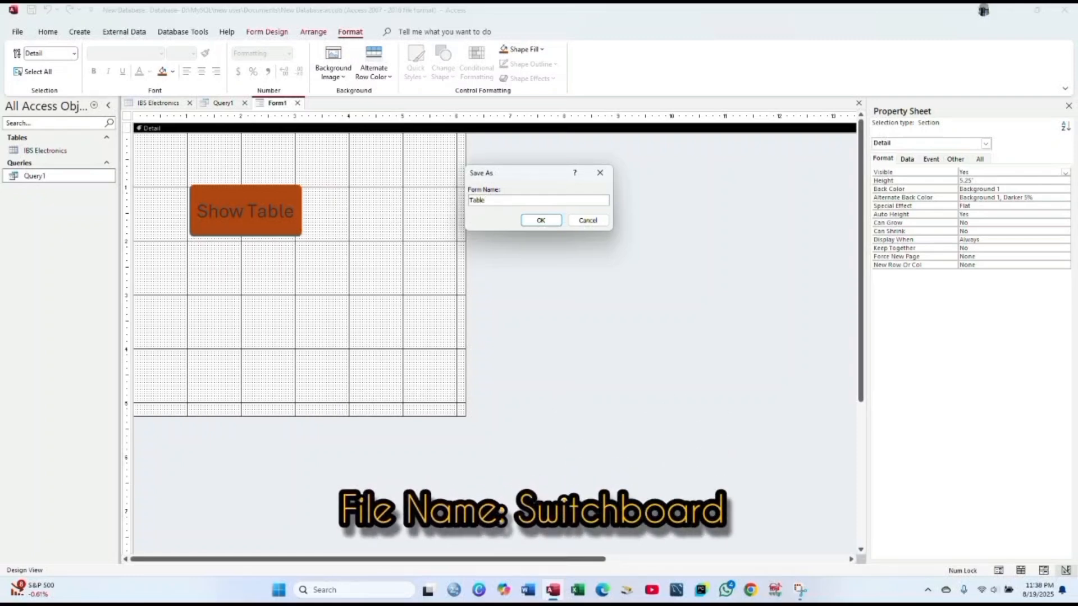
{"action": "type", "text": " SHow f"}
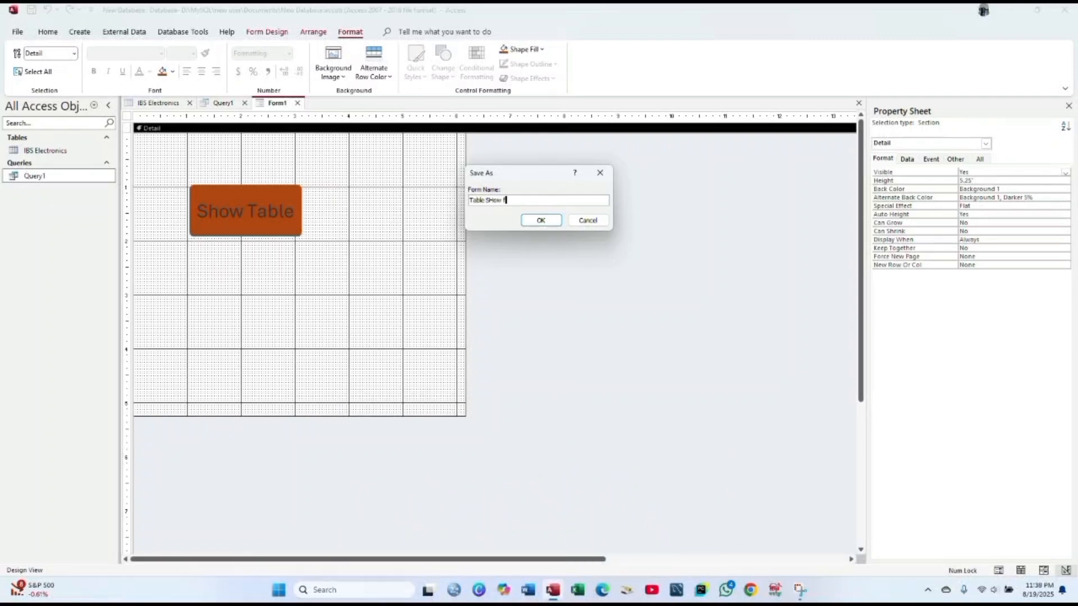
{"action": "type", "text": "r"}
{"action": "type", "text": "rm"}
{"action": "key", "text": "Return"}
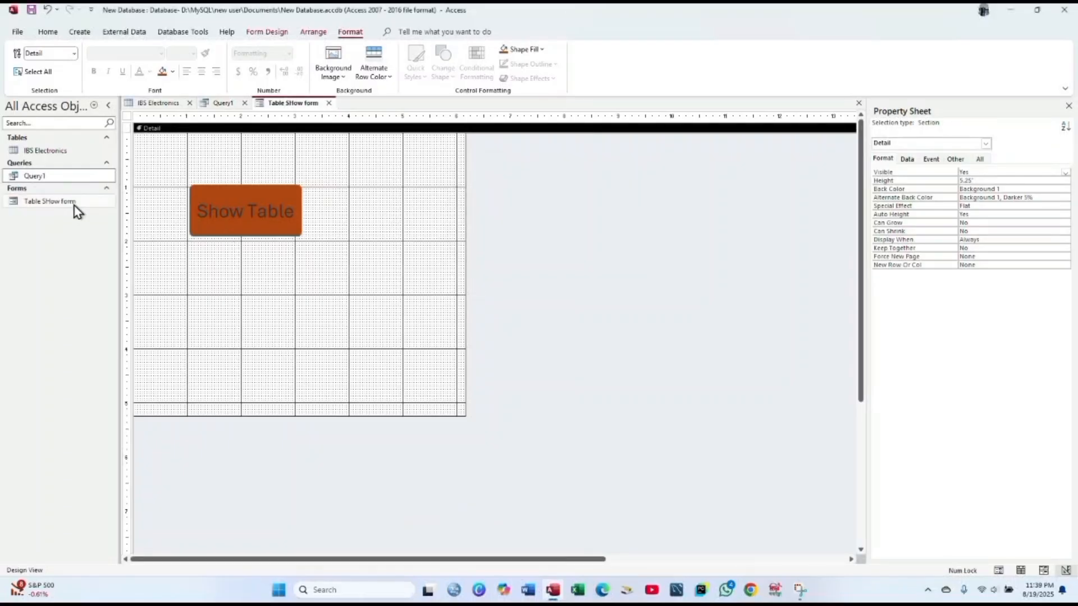
{"action": "right_click", "coordinate": [77, 211]}
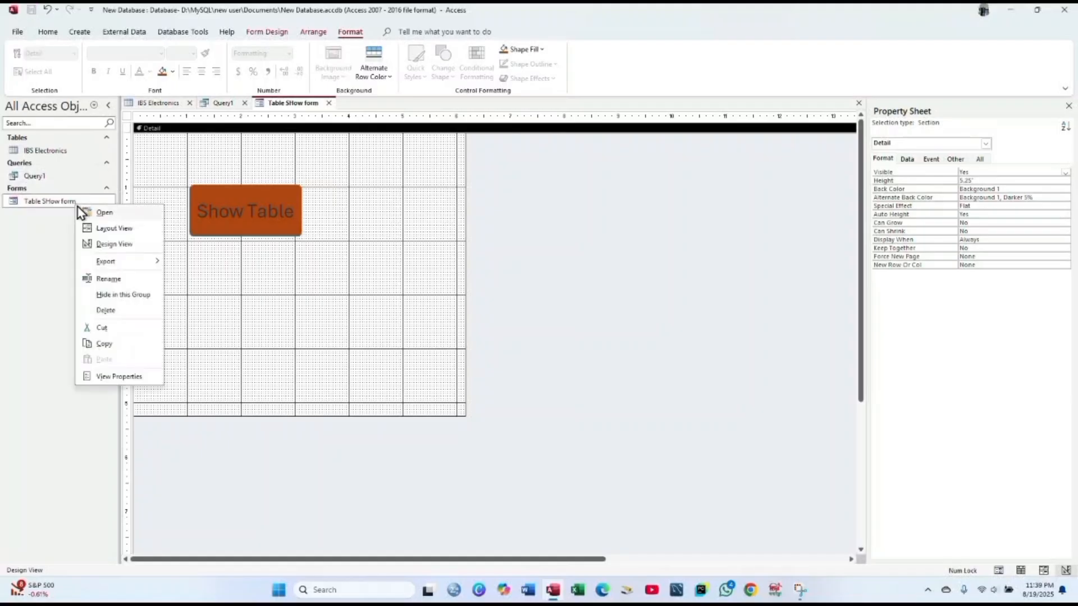
{"action": "left_click", "coordinate": [97, 214]}
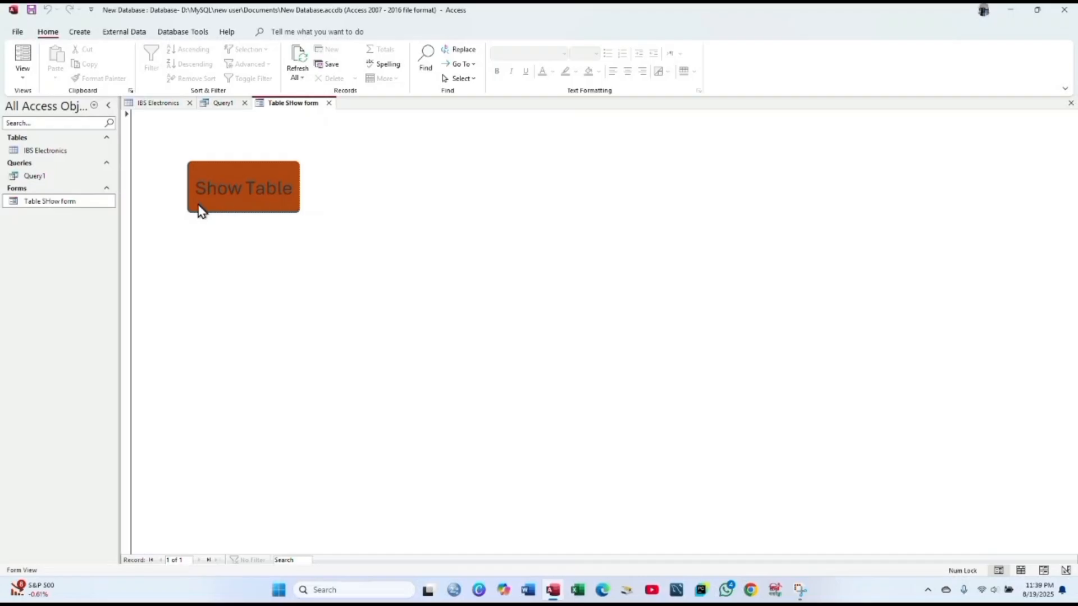
- Create a new macro with an OpenTable action for the IBS Electronics table
{"action": "left_click", "coordinate": [79, 32]}
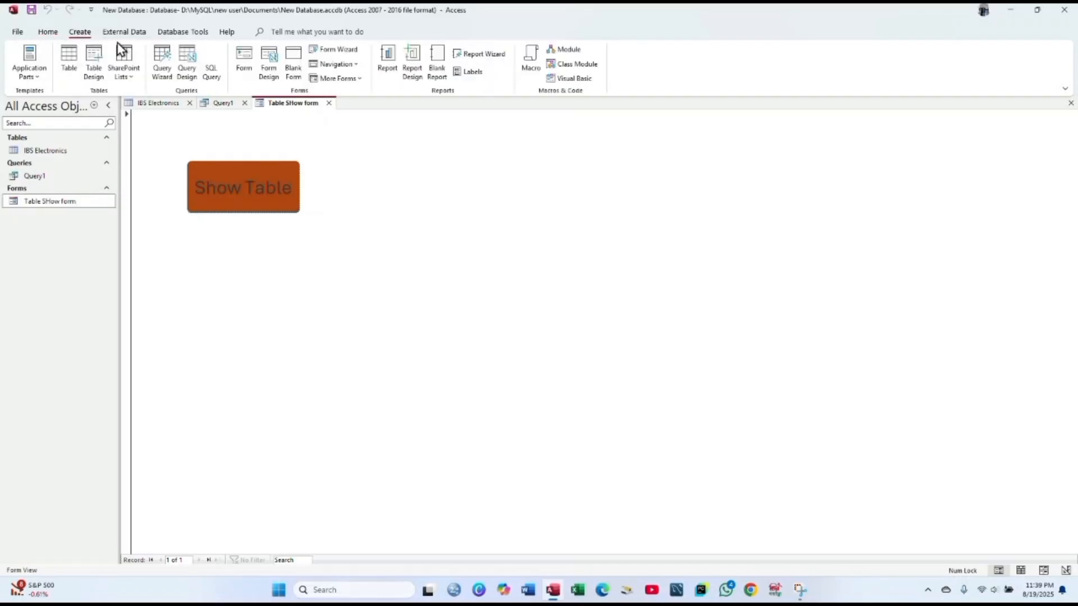
{"action": "left_click", "coordinate": [531, 61]}
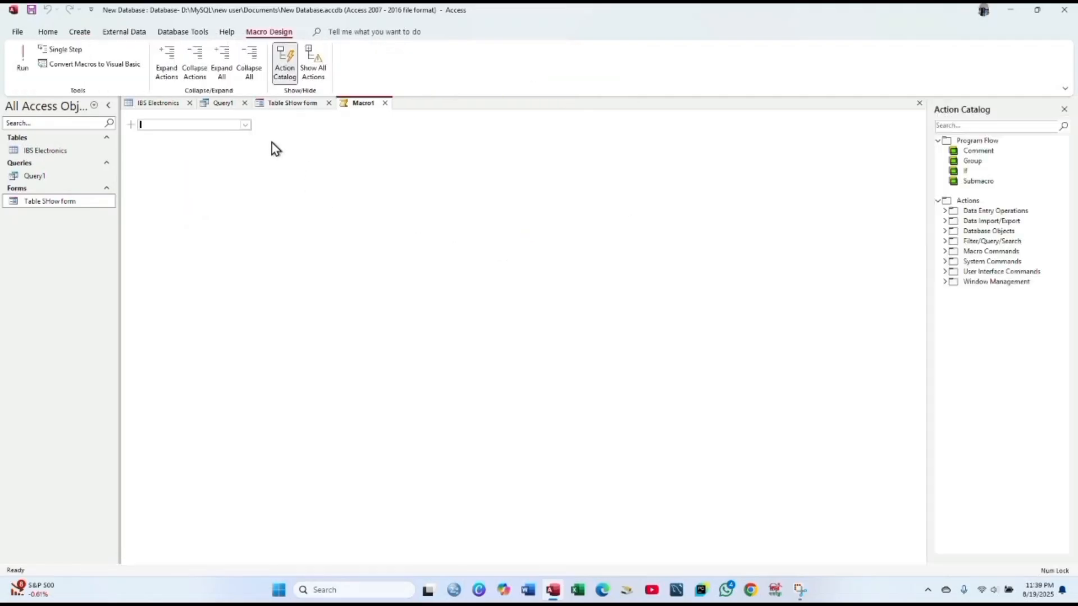
{"action": "left_click", "coordinate": [246, 126]}
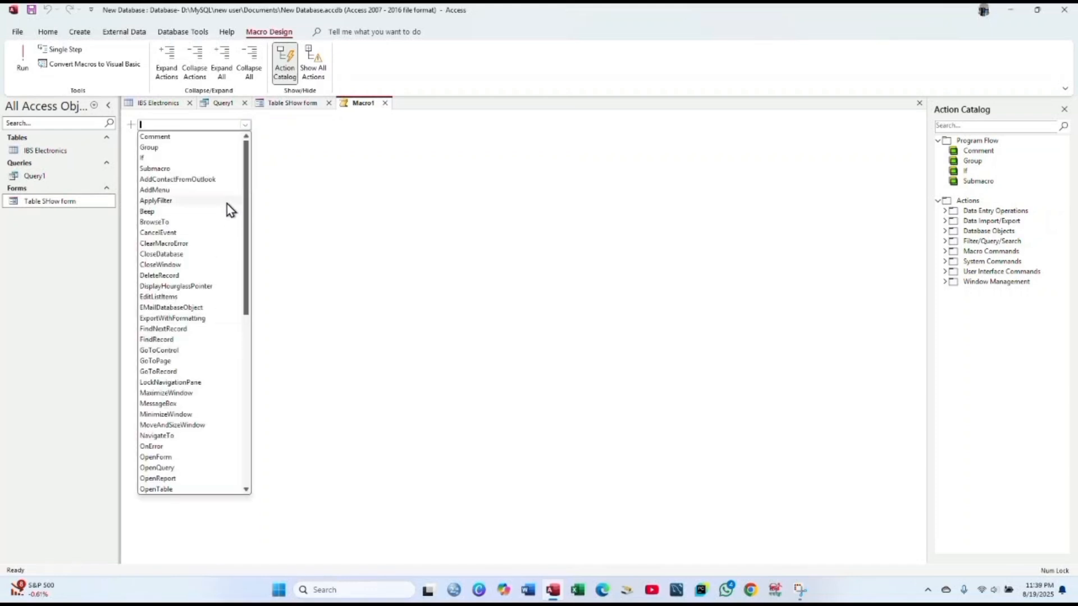
{"action": "type", "text": "Open"}
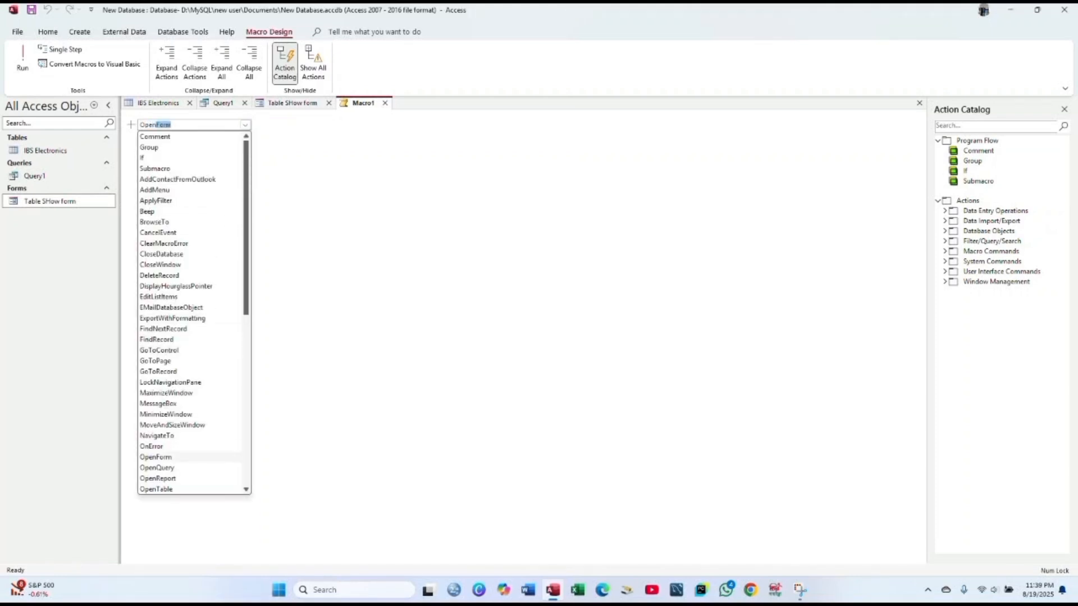
{"action": "type", "text": "T"}
{"action": "key", "text": "Return"}
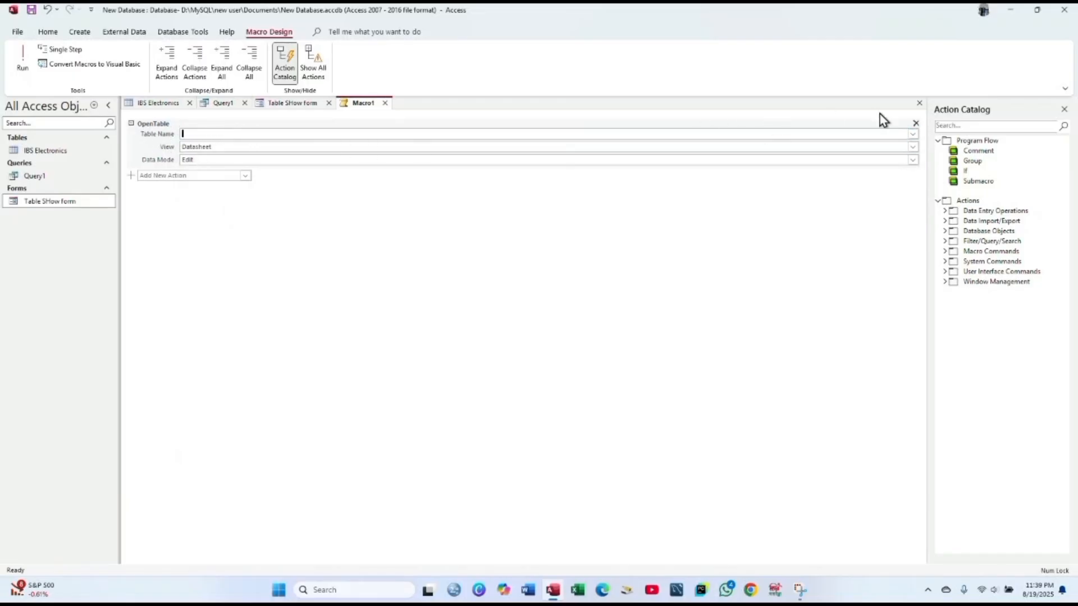
{"action": "left_click", "coordinate": [913, 134]}
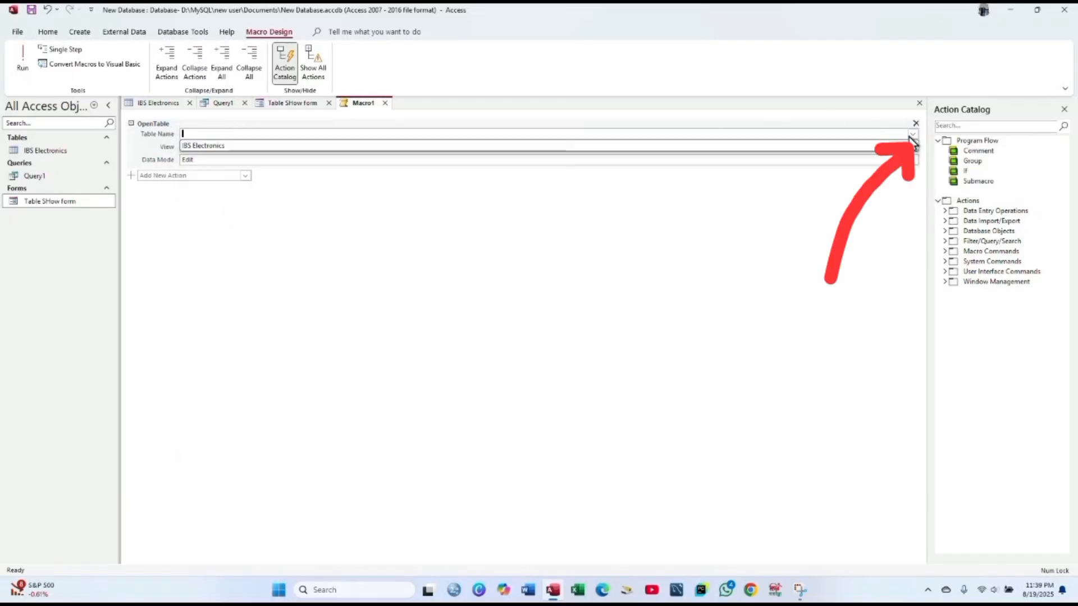
{"action": "left_click", "coordinate": [688, 148]}
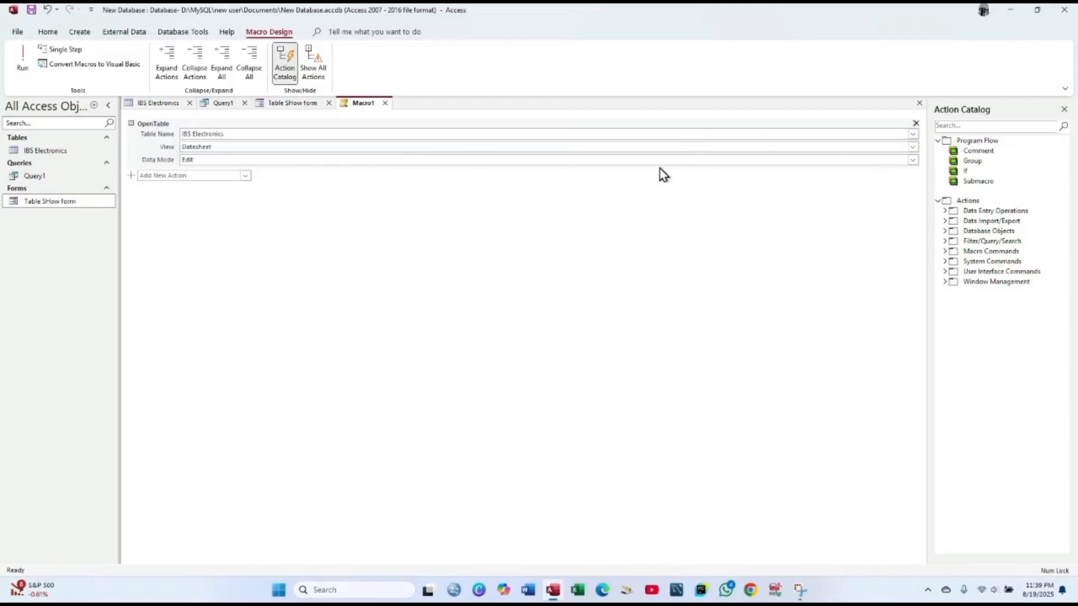
- Save the macro as Macro1 and return to the Table SHow form
{"action": "right_click", "coordinate": [357, 105]}
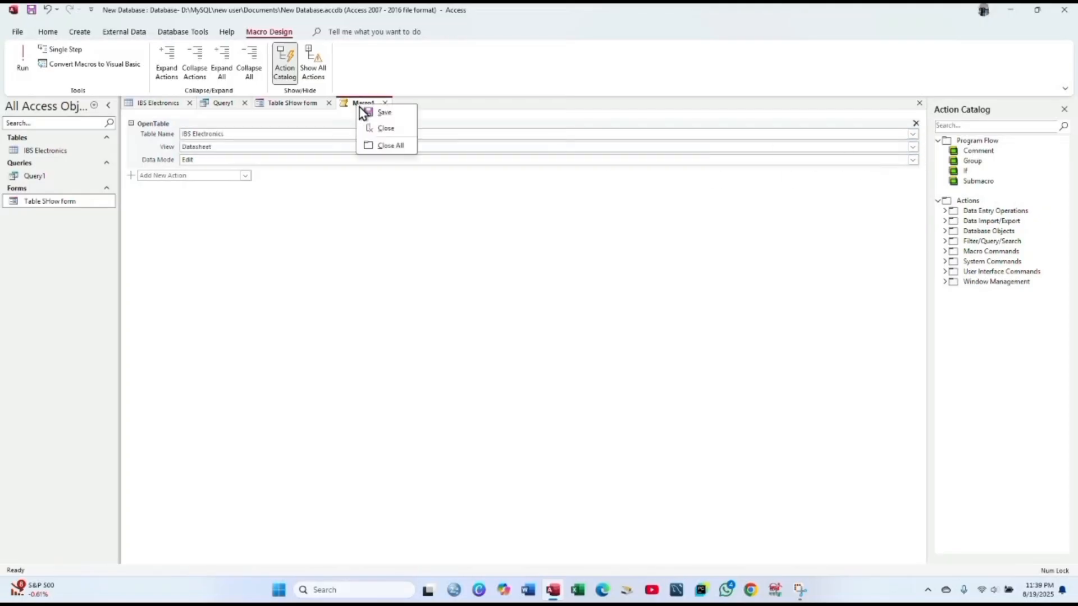
{"action": "left_click", "coordinate": [379, 113]}
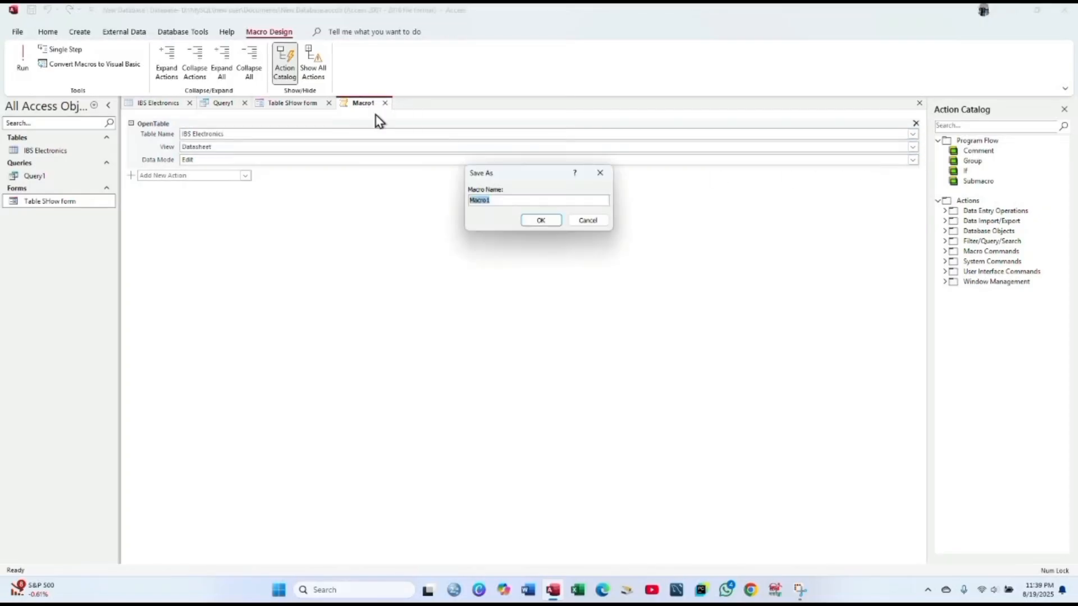
{"action": "left_click", "coordinate": [539, 220]}
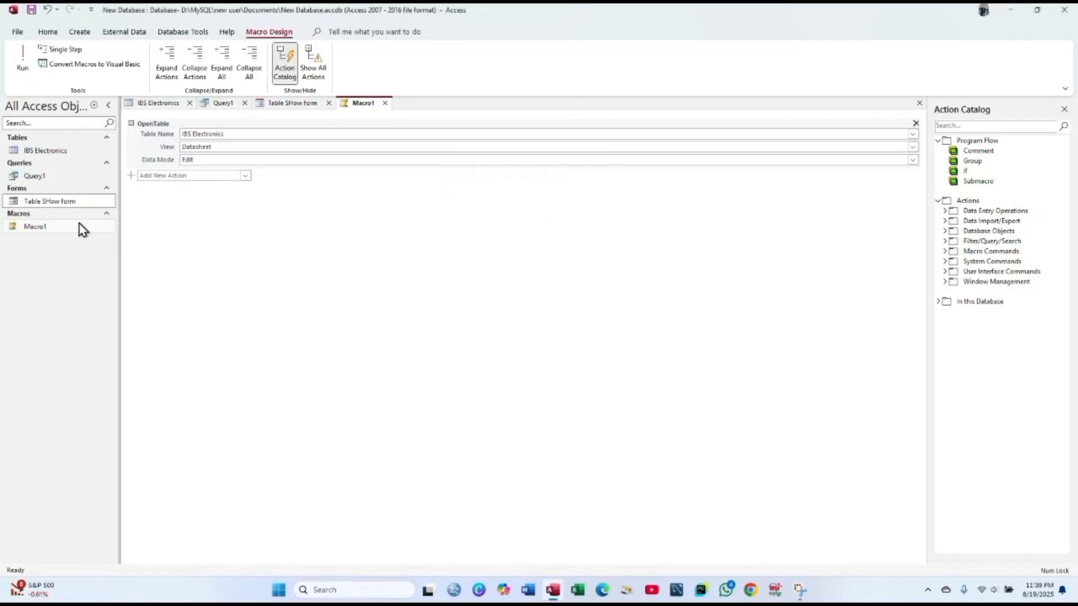
{"action": "double_click", "coordinate": [56, 202]}
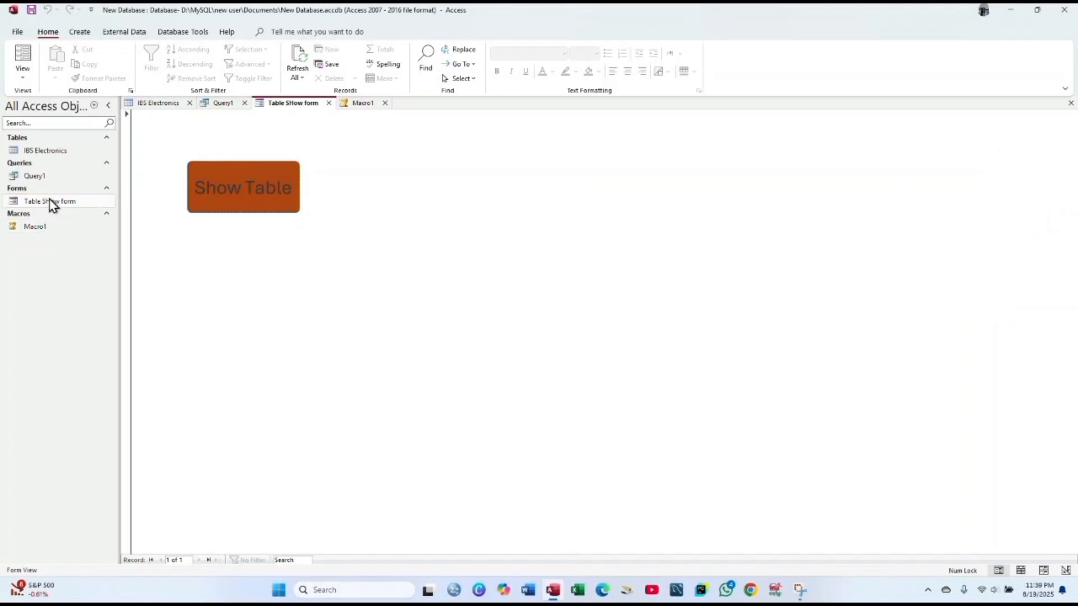
- Open the Table SHow form in Design View
{"action": "right_click", "coordinate": [53, 203]}
{"action": "left_click", "coordinate": [76, 209]}
{"action": "right_click", "coordinate": [41, 201]}
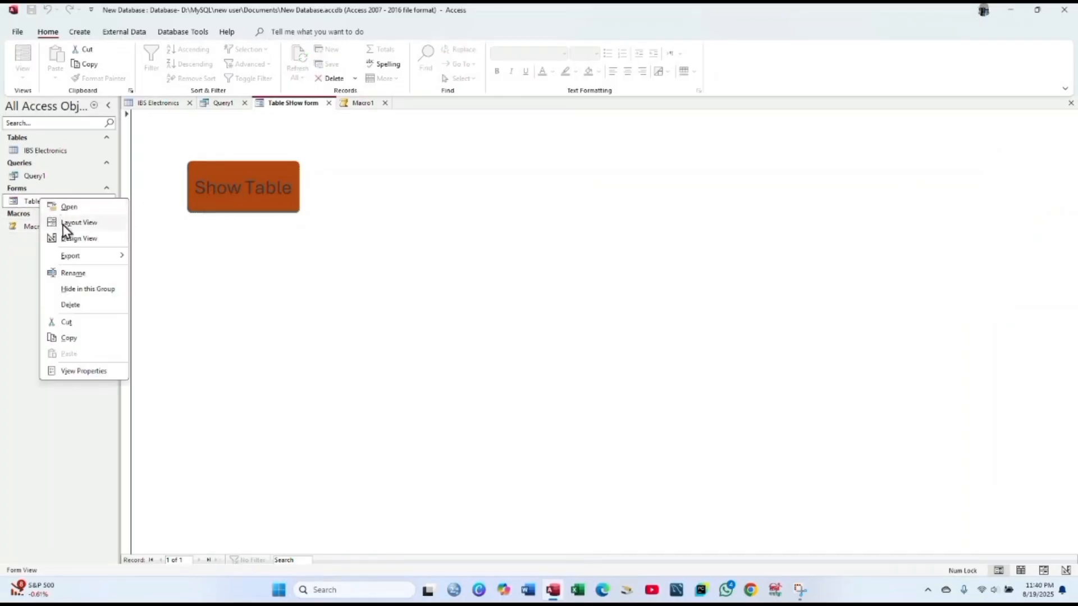
{"action": "left_click", "coordinate": [70, 238]}
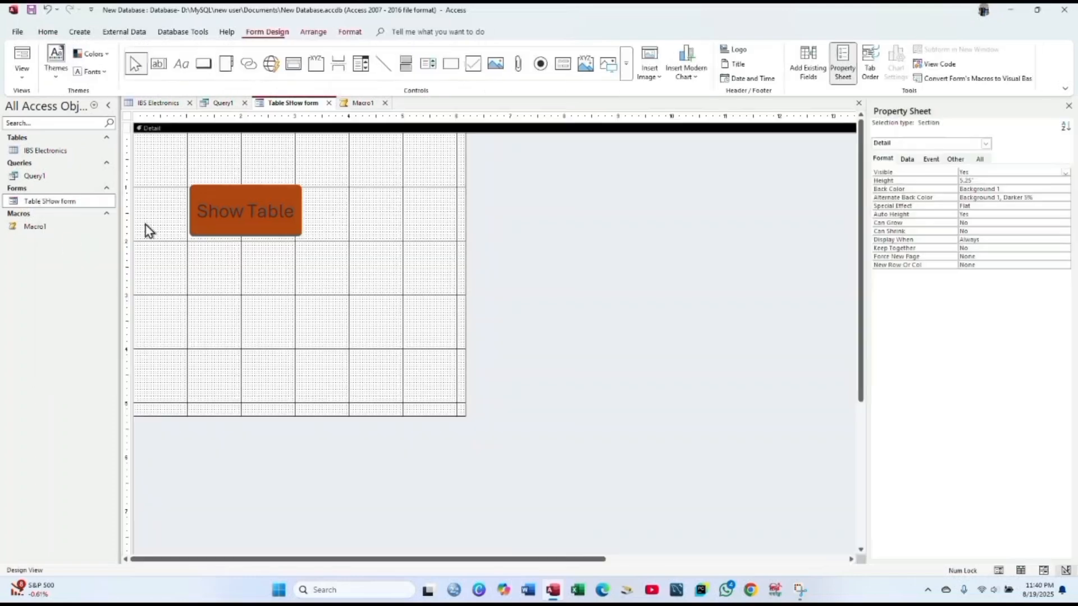
- Set the On Click event property to Macro1 in the Property Sheet
{"action": "left_click", "coordinate": [931, 160]}
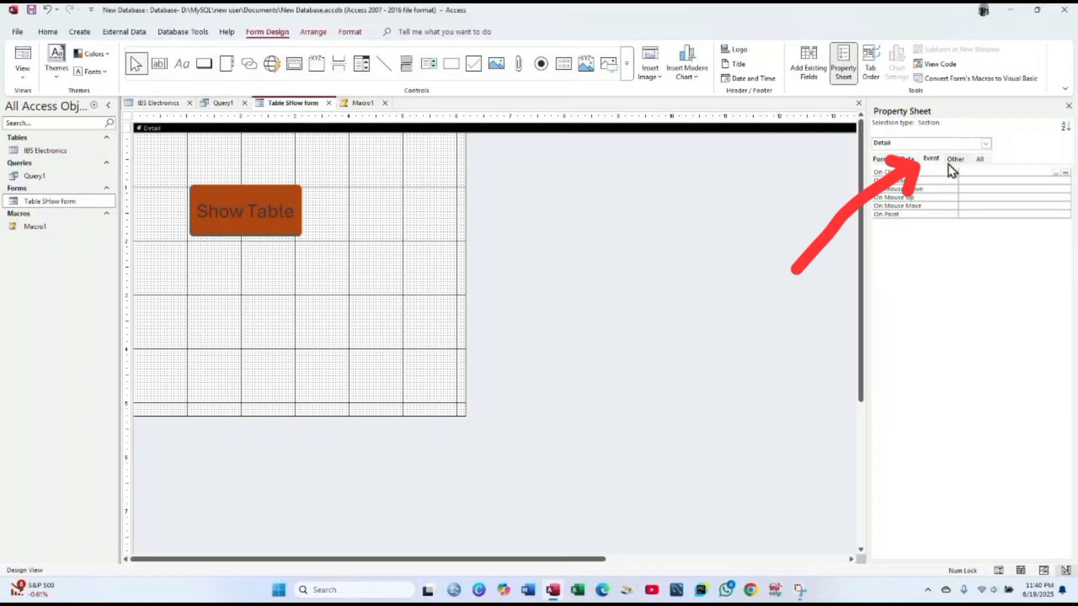
{"action": "left_click", "coordinate": [1056, 173]}
{"action": "left_click", "coordinate": [1026, 189]}
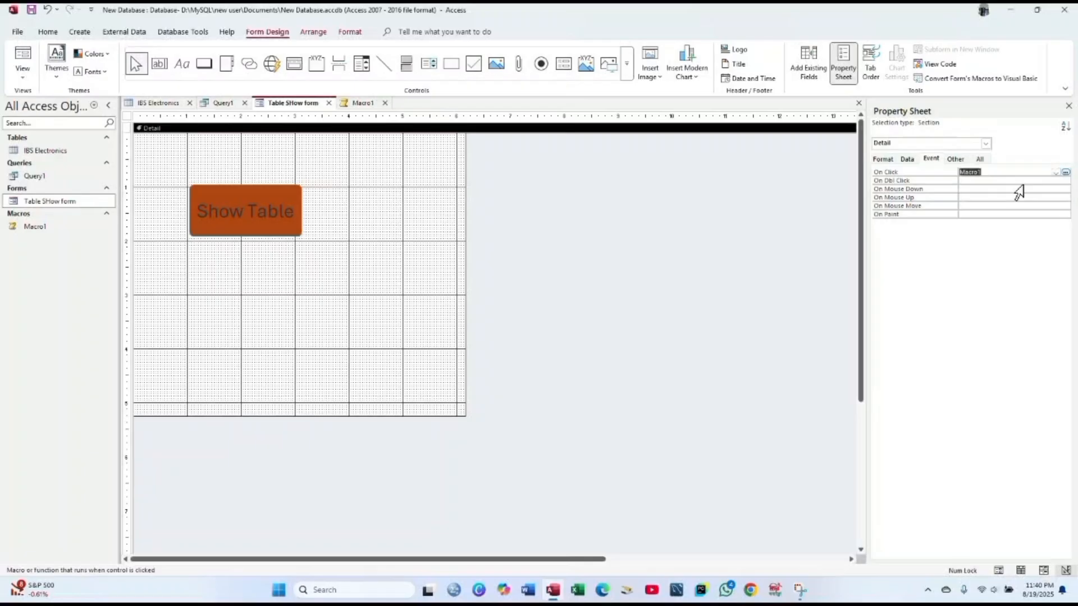
{"action": "right_click", "coordinate": [302, 105]}
{"action": "left_click", "coordinate": [308, 104]}
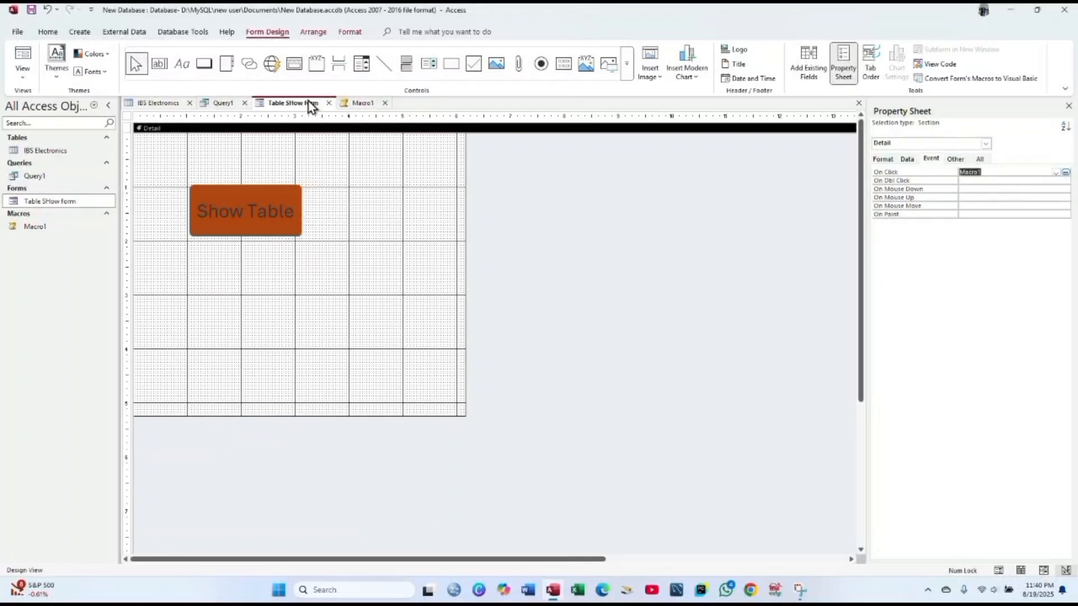
- Open the Table SHow form and click Show Table to open IBS Electronics in Datasheet View
{"action": "right_click", "coordinate": [60, 200]}
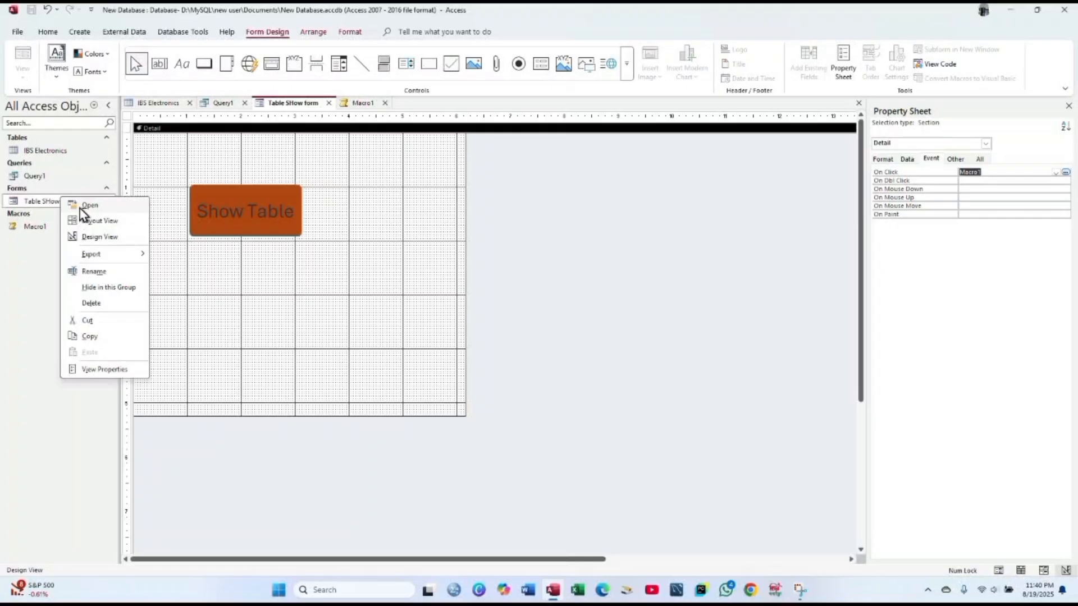
{"action": "left_click", "coordinate": [88, 205]}
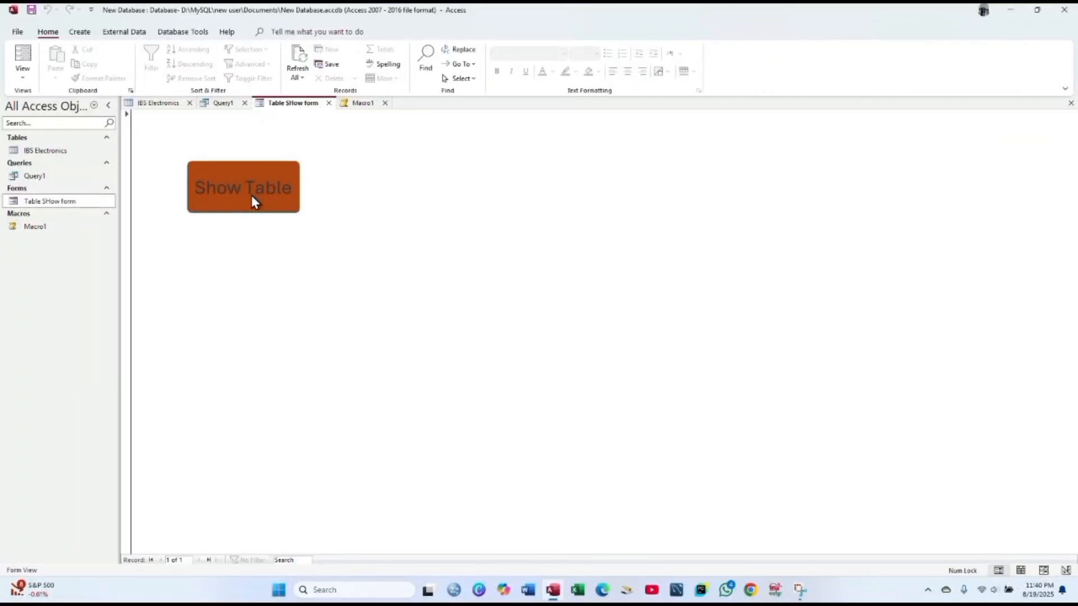
{"action": "left_click", "coordinate": [87, 205]}
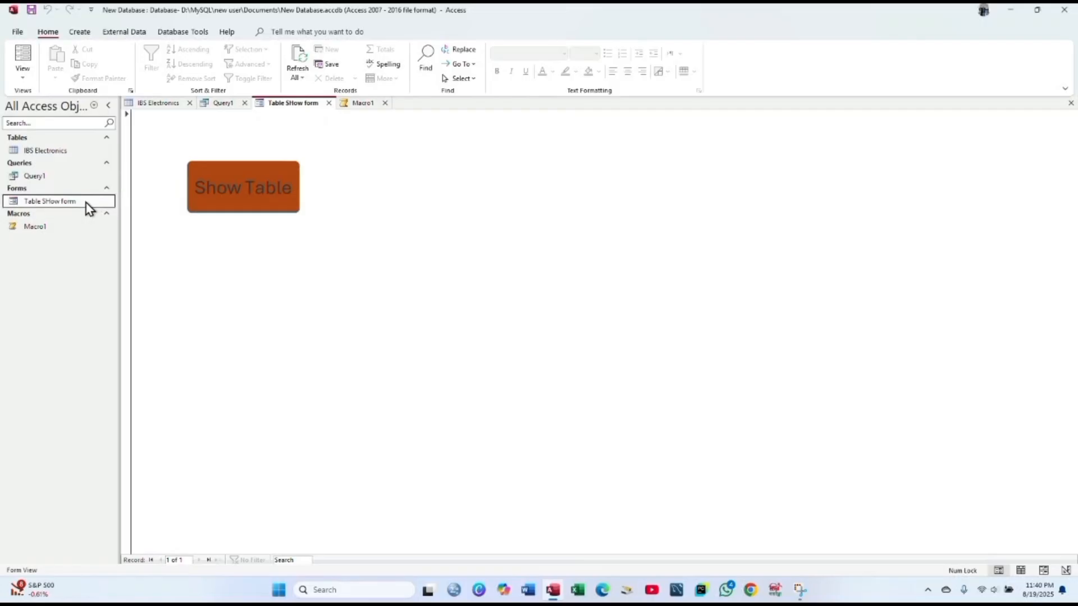
{"action": "right_click", "coordinate": [87, 206]}
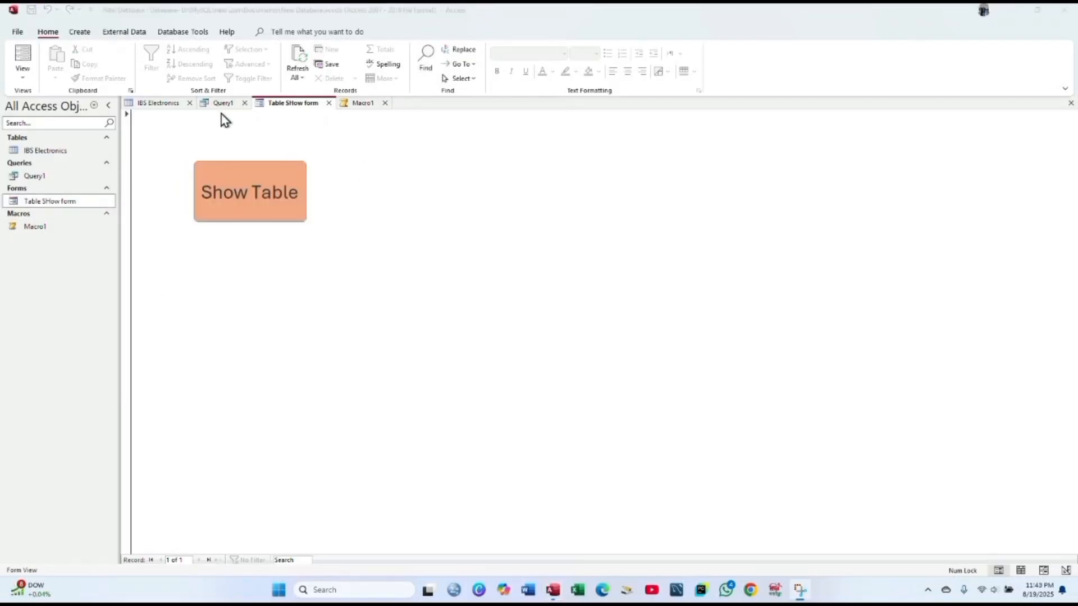
{"action": "left_click", "coordinate": [268, 187]}
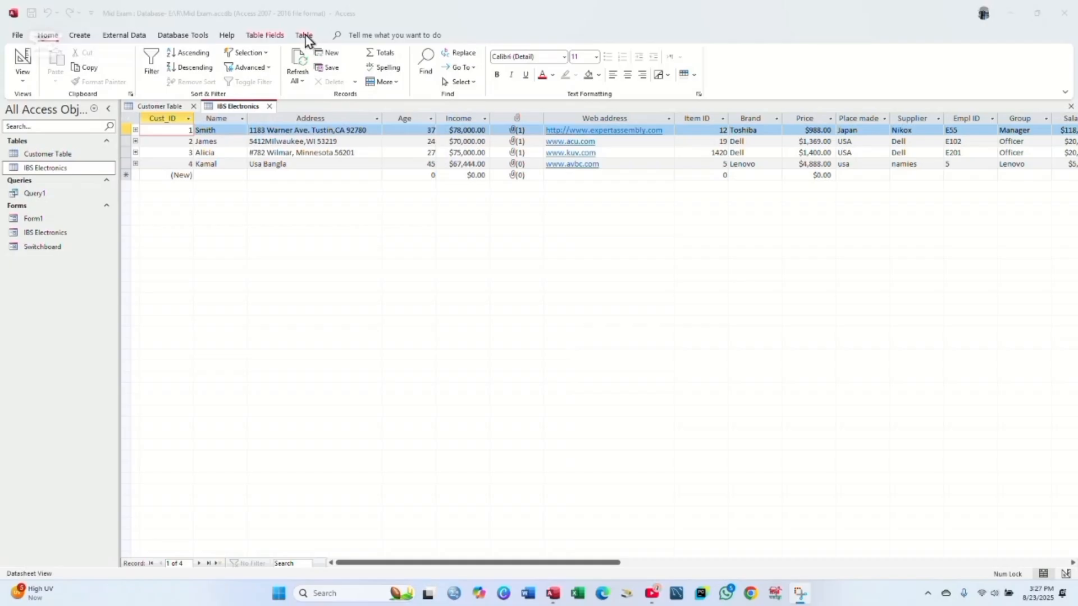
- Open Relationships and delete the Customer Table_1, IBS Electronics_1 and IBS Electronics boxes
{"action": "left_click", "coordinate": [304, 36]}
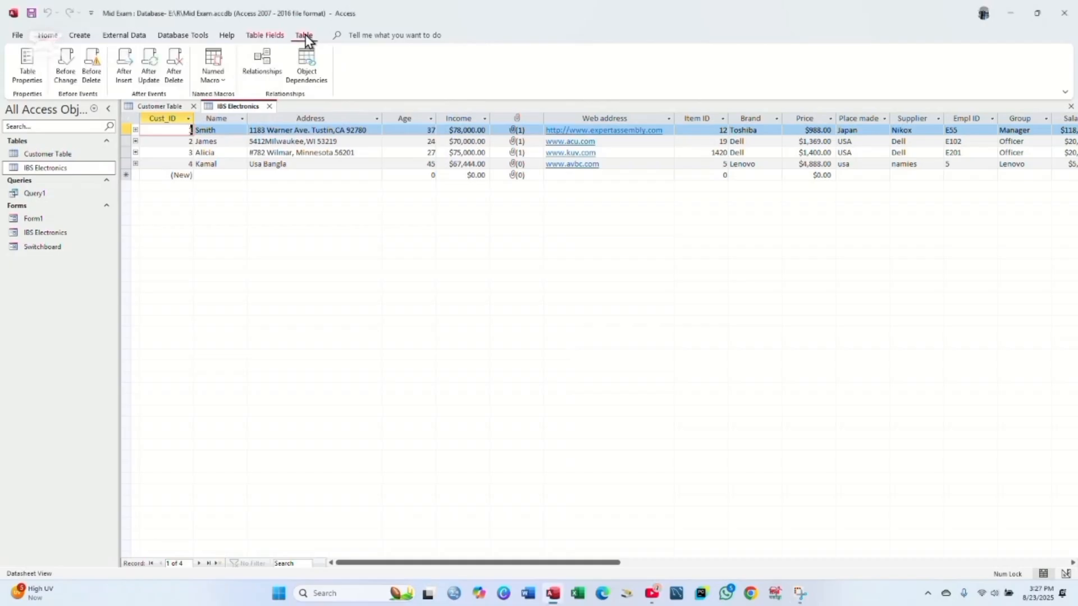
{"action": "left_click", "coordinate": [261, 62]}
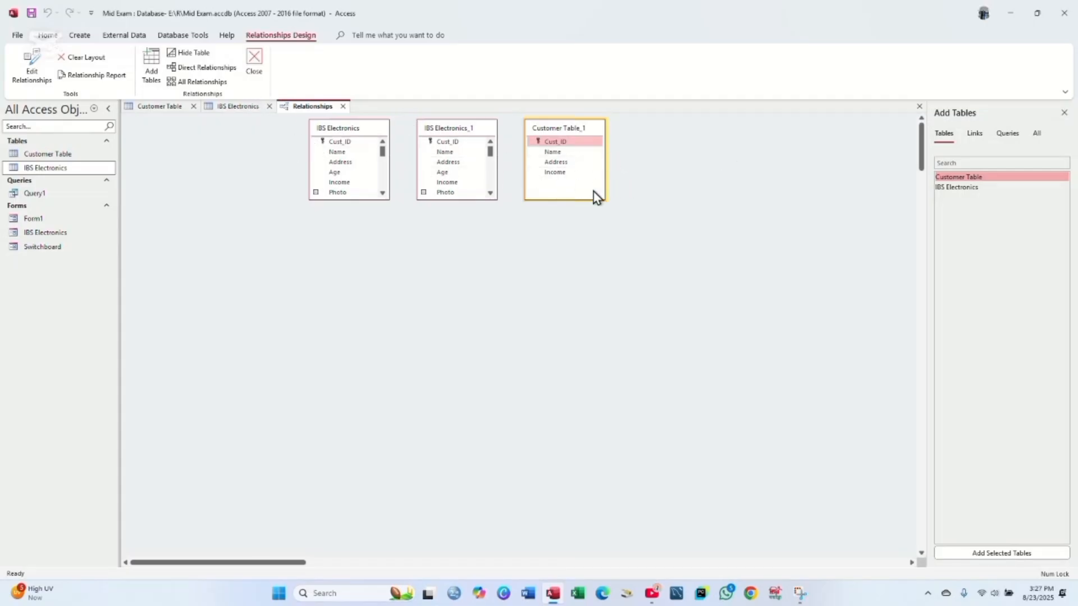
{"action": "key", "text": "Delete"}
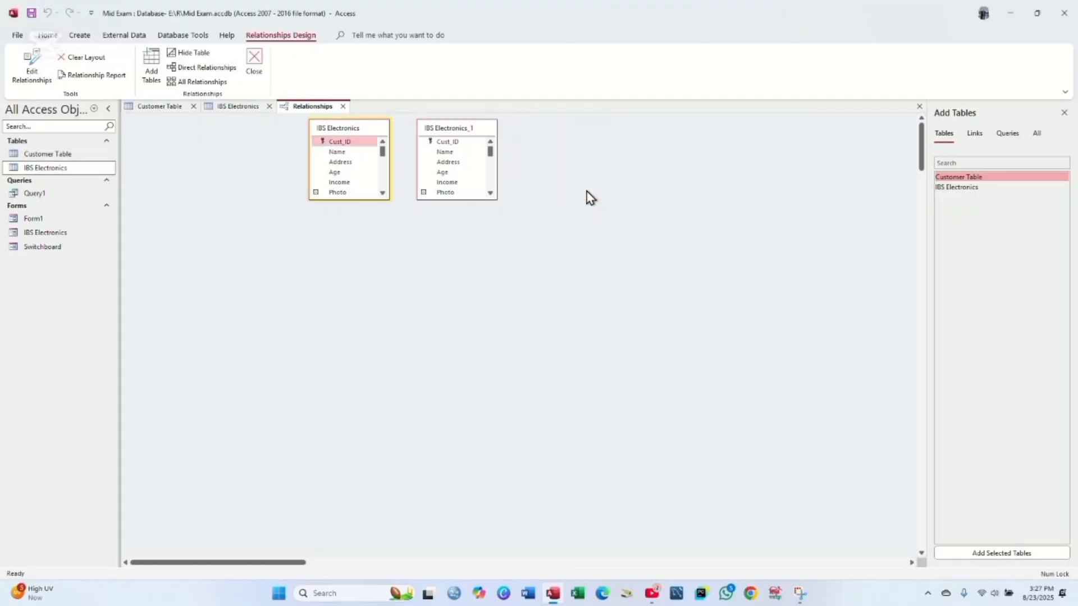
{"action": "left_click", "coordinate": [486, 132]}
{"action": "key", "text": "Delete"}
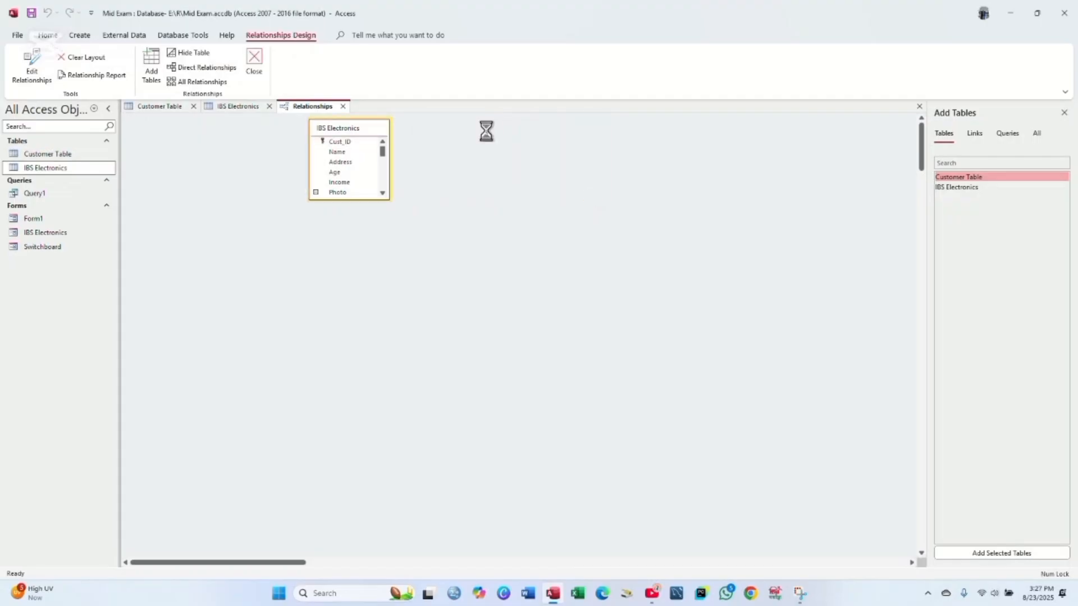
{"action": "left_click", "coordinate": [363, 133]}
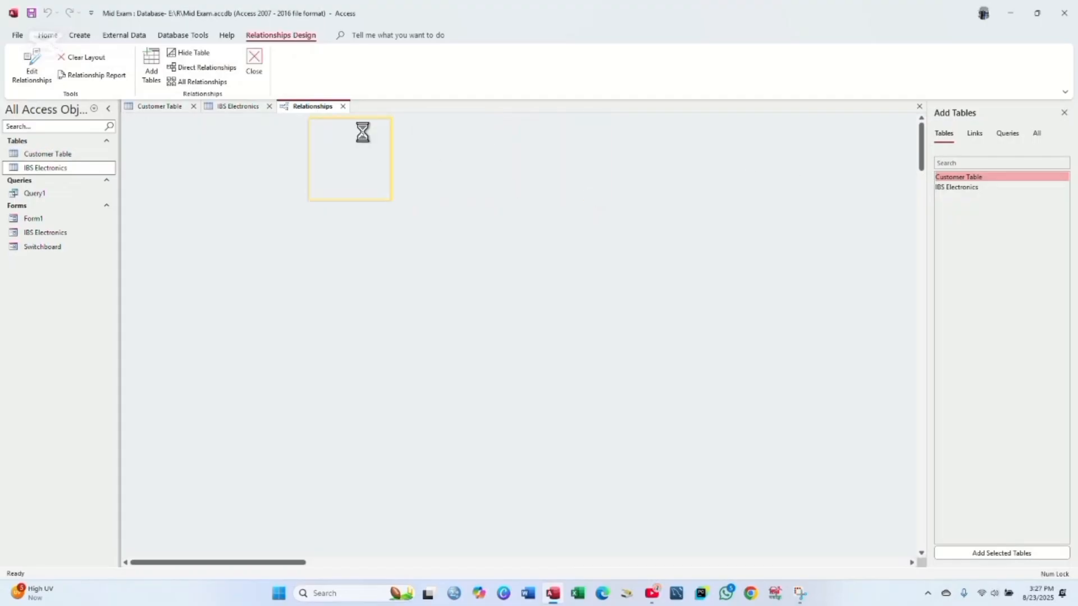
{"action": "key", "text": "Delete"}
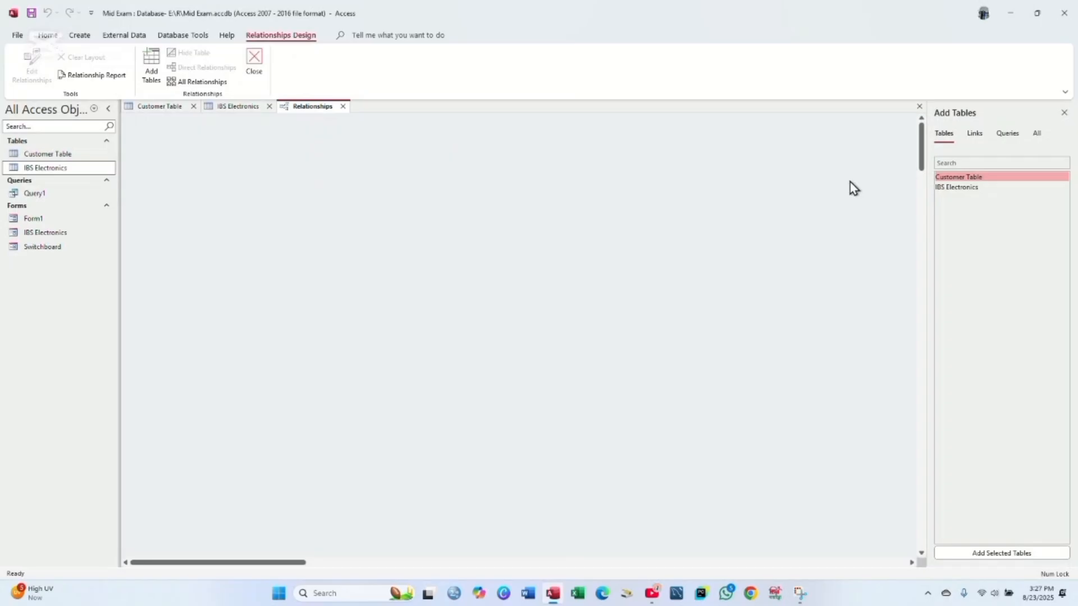
- Add IBS Electronics and Customer Table to the relationships layout
{"action": "left_click", "coordinate": [964, 188]}
{"action": "double_click", "coordinate": [964, 189]}
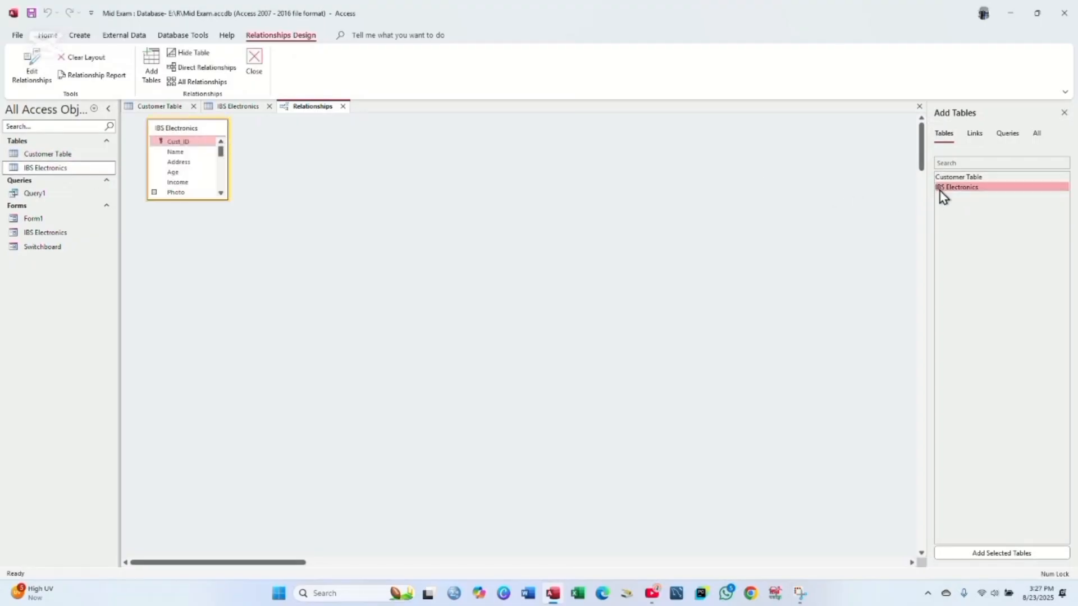
{"action": "left_click", "coordinate": [963, 177]}
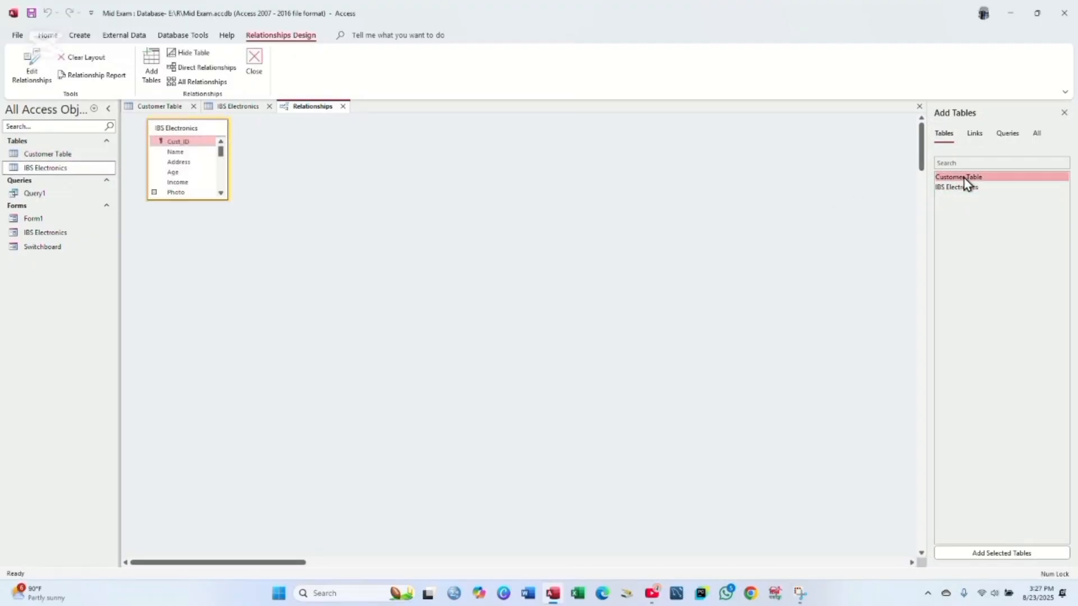
{"action": "double_click", "coordinate": [964, 178]}
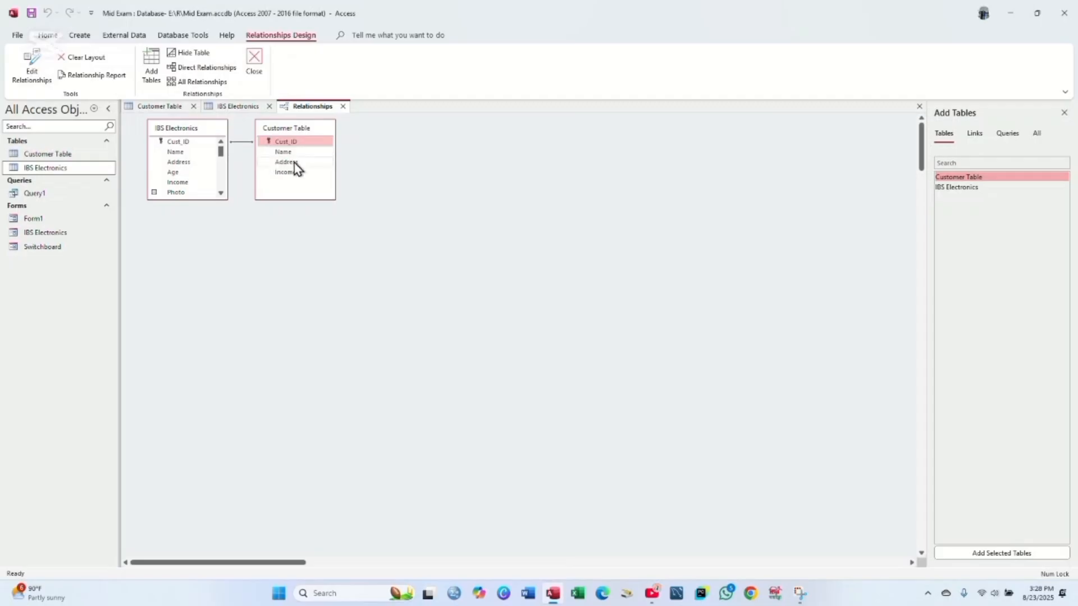
- Create a new relationship linking Customer Table's Address to IBS Electronics' Address
{"action": "left_click", "coordinate": [475, 21]}
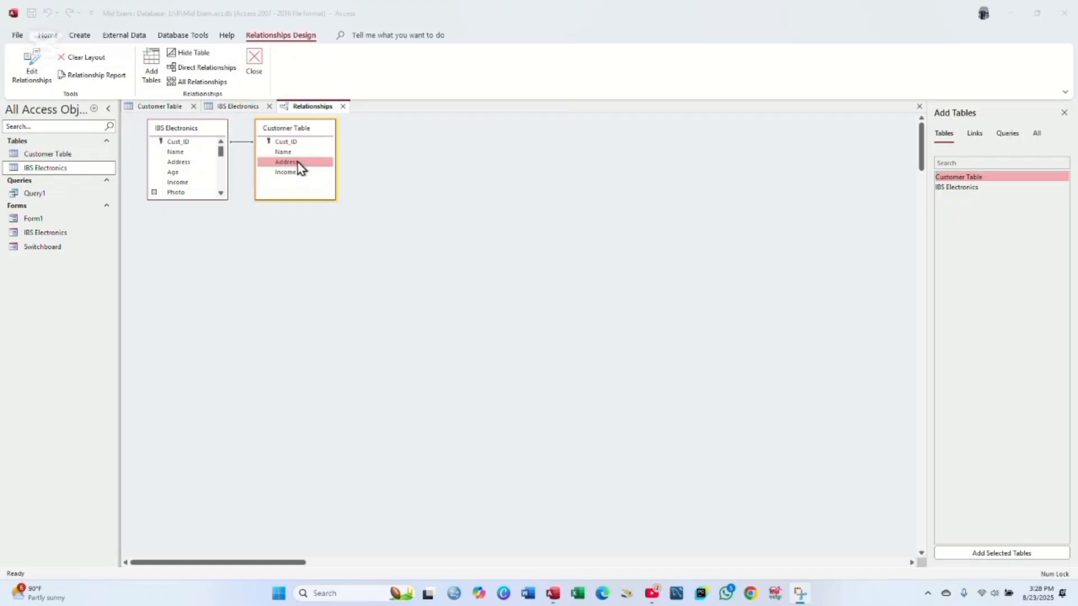
{"action": "left_click_drag", "start_coordinate": [298, 163], "coordinate": [183, 163]}
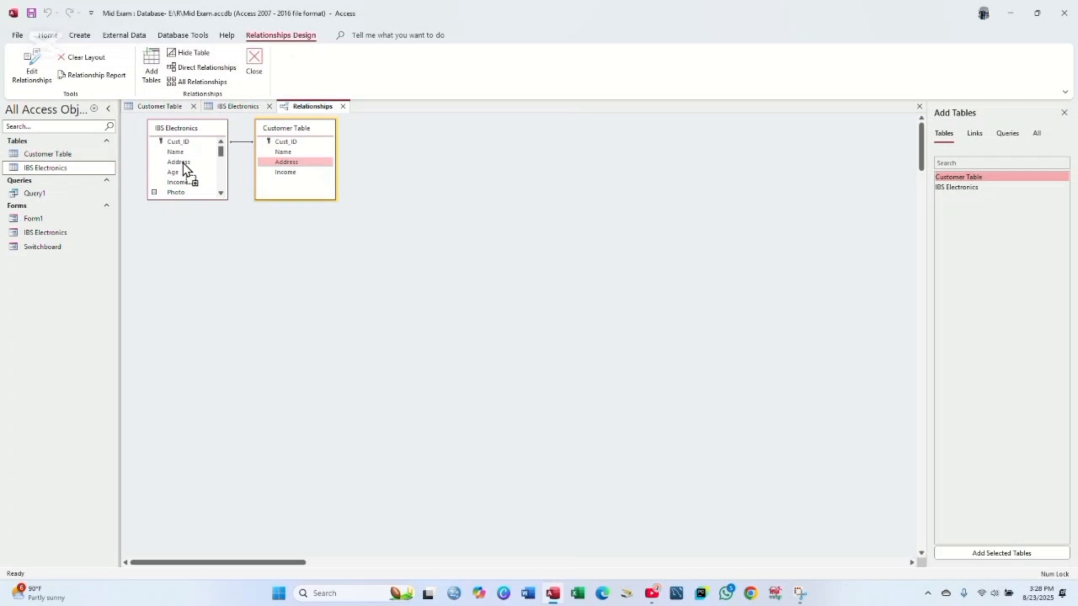
{"action": "left_click_drag", "start_coordinate": [184, 164], "coordinate": [184, 163]}
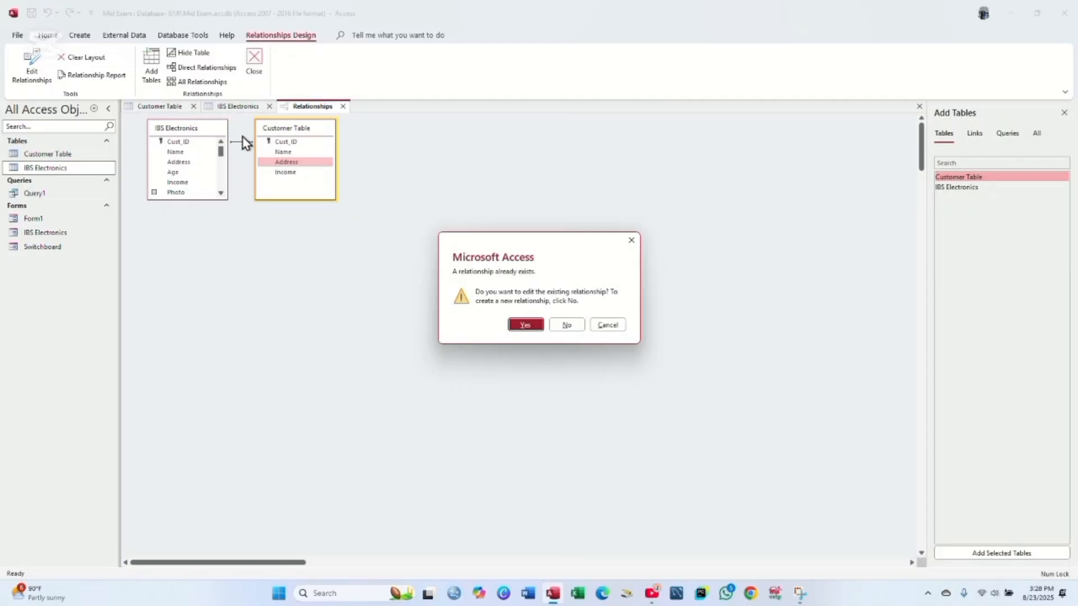
{"action": "left_click", "coordinate": [567, 325]}
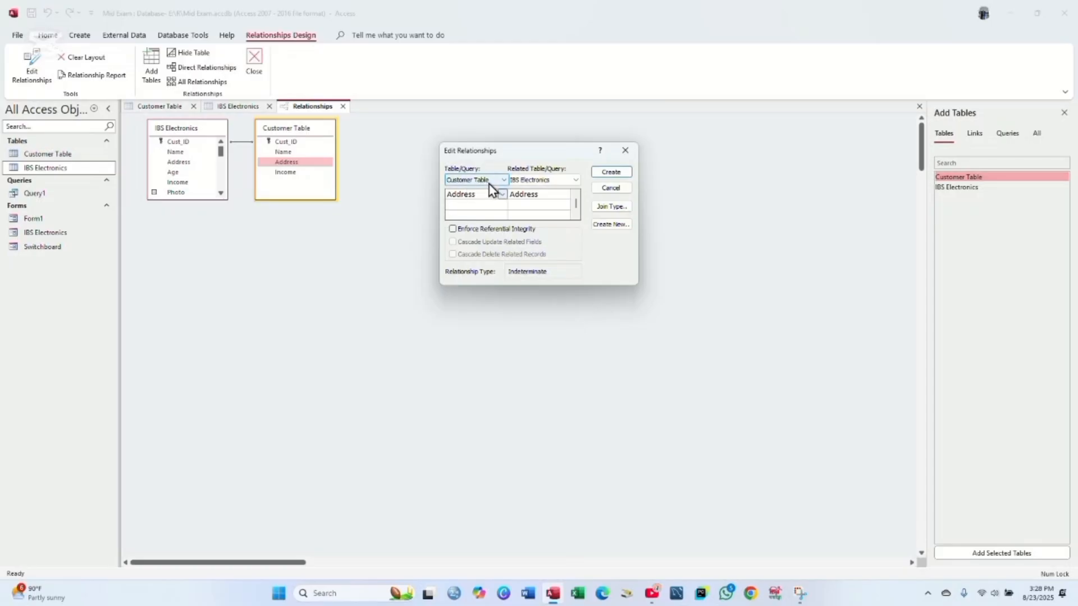
{"action": "left_click", "coordinate": [619, 175]}
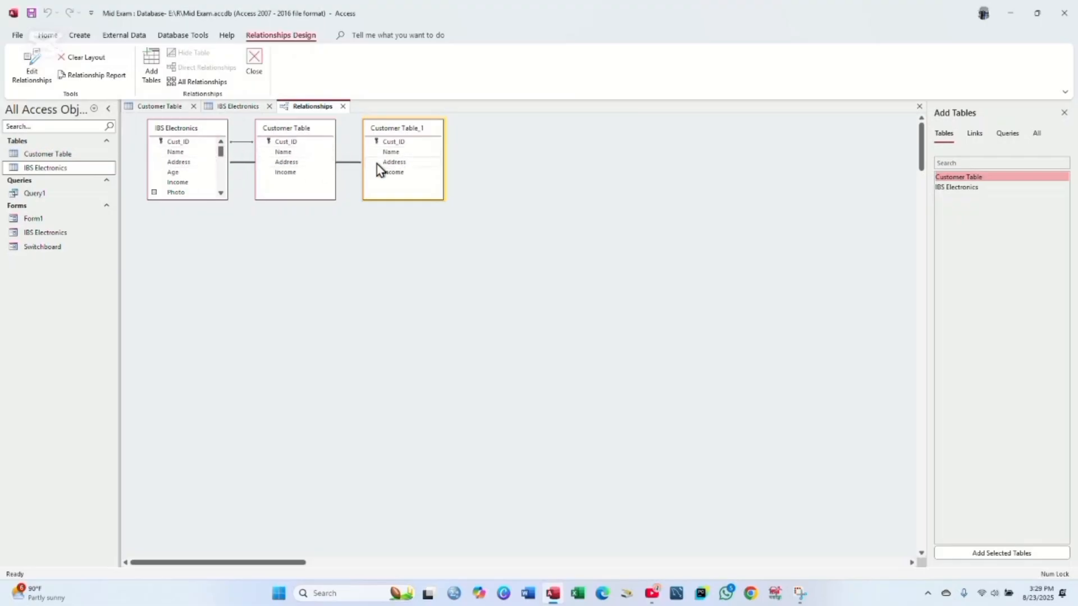
{"action": "left_click", "coordinate": [242, 165]}
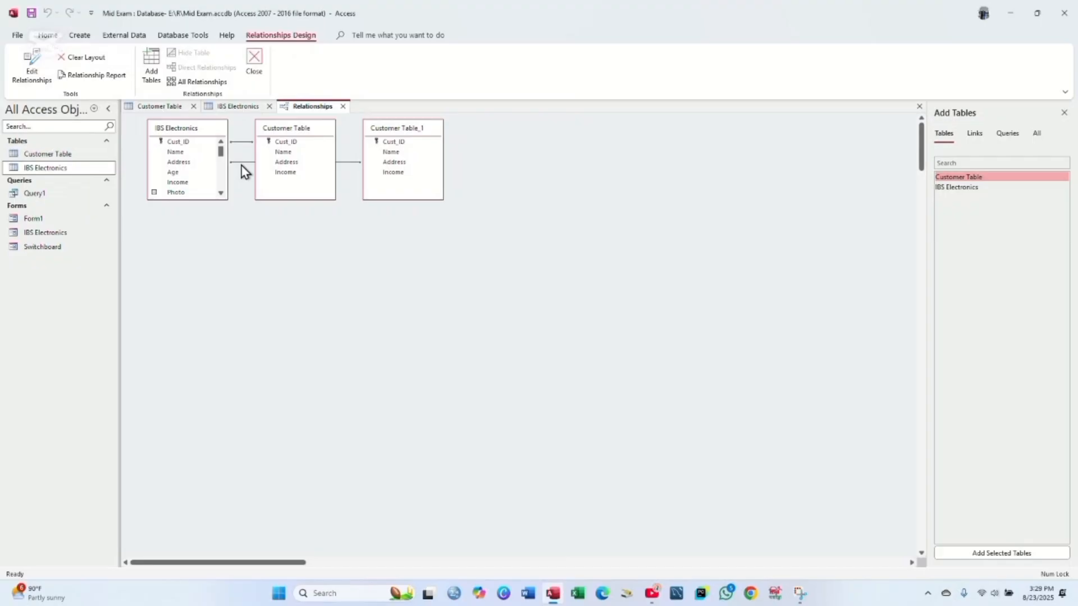
{"action": "right_click", "coordinate": [243, 168]}
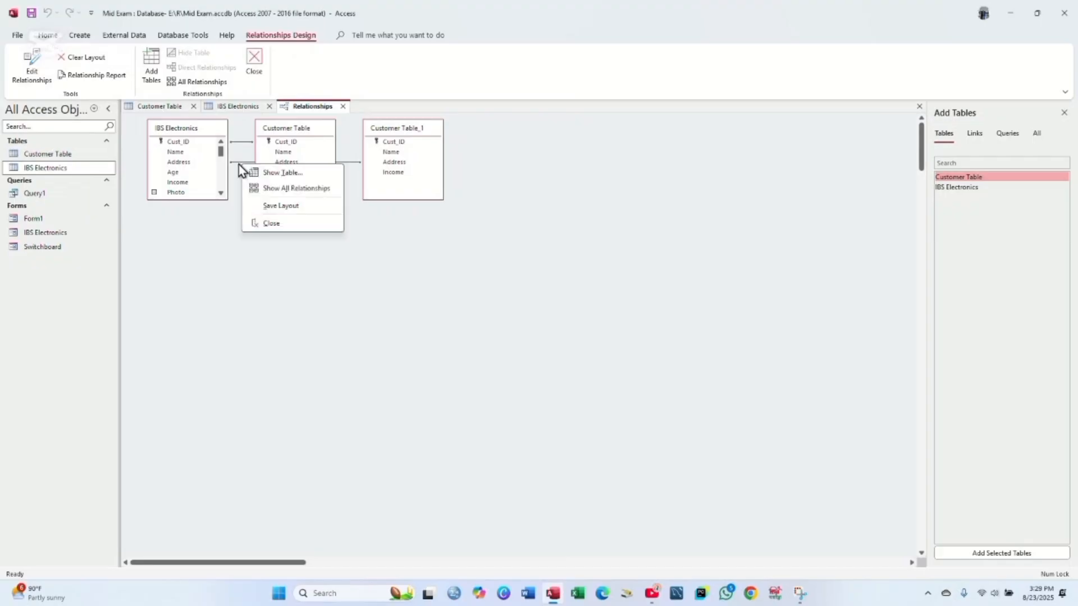
{"action": "left_click", "coordinate": [241, 164]}
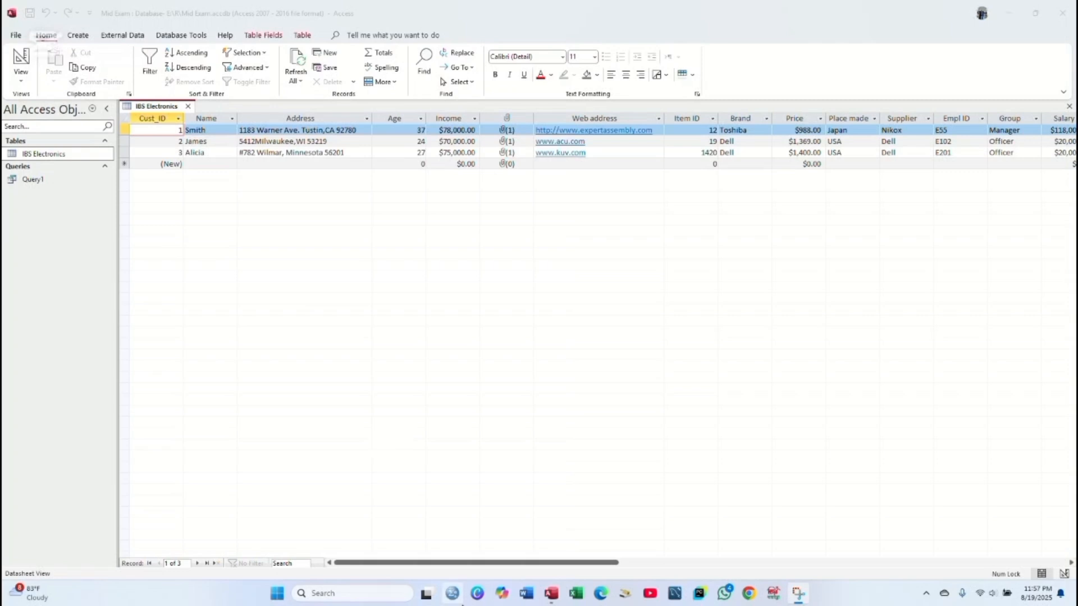
- Run the Form Wizard on IBS Electronics with all fields in Columnar layout and finish
{"action": "left_click_drag", "start_coordinate": [445, 564], "coordinate": [349, 583]}
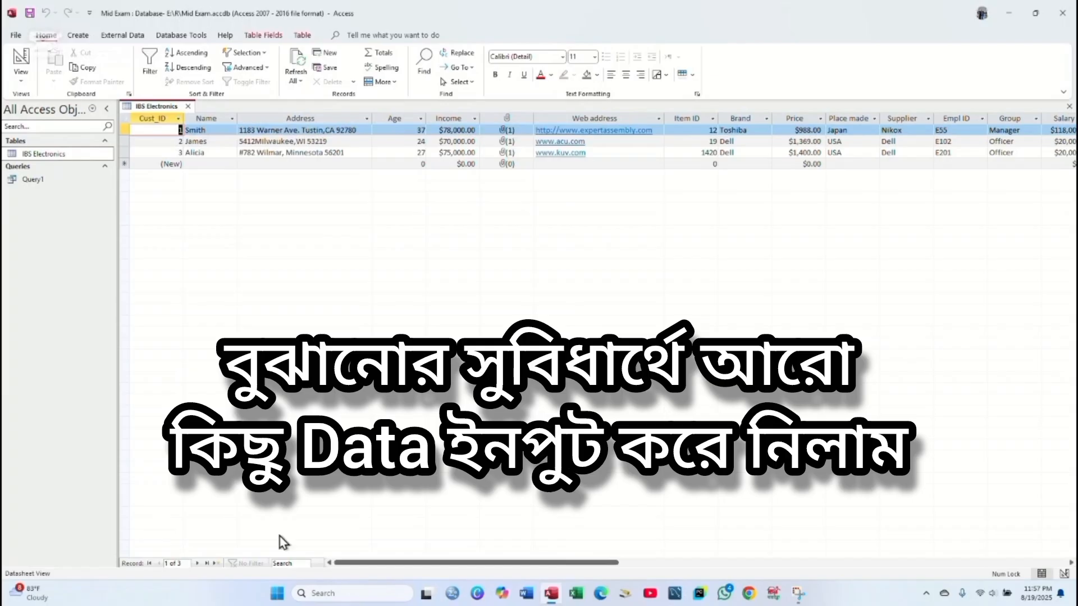
{"action": "left_click", "coordinate": [79, 38]}
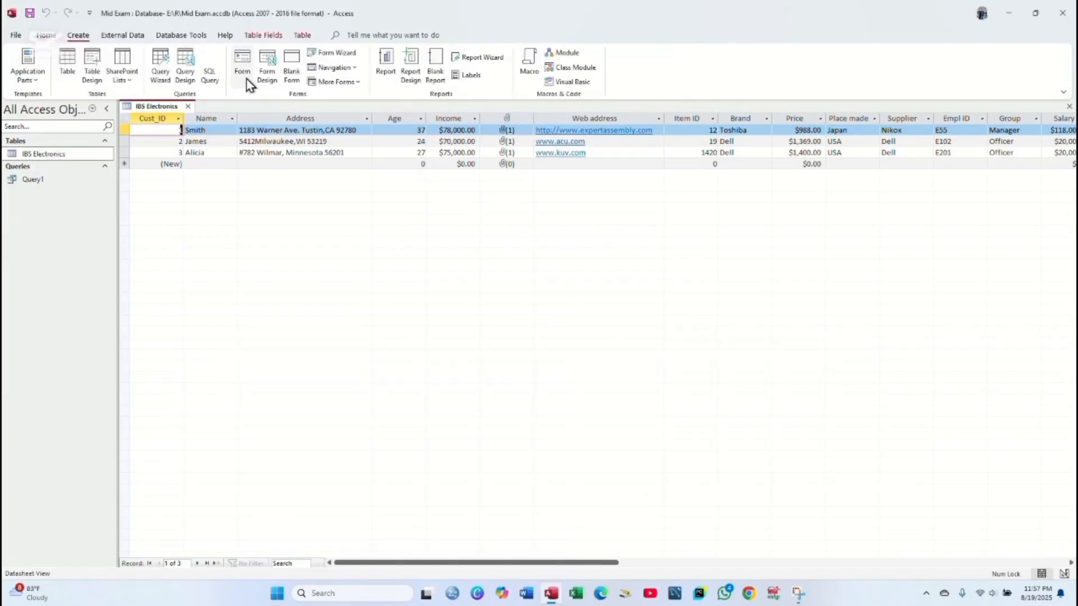
{"action": "left_click", "coordinate": [335, 53]}
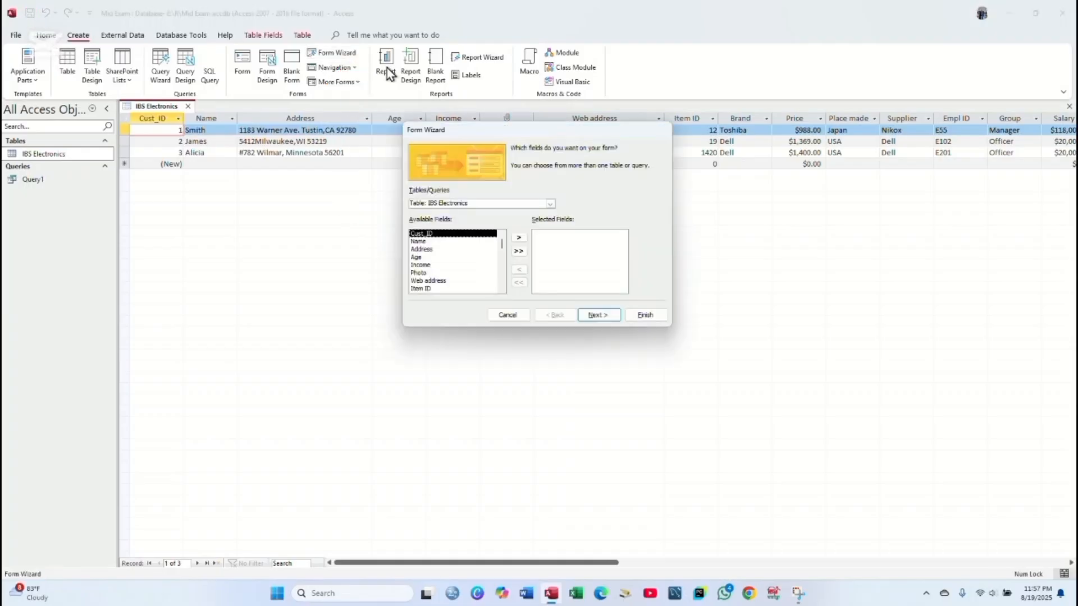
{"action": "left_click", "coordinate": [520, 252]}
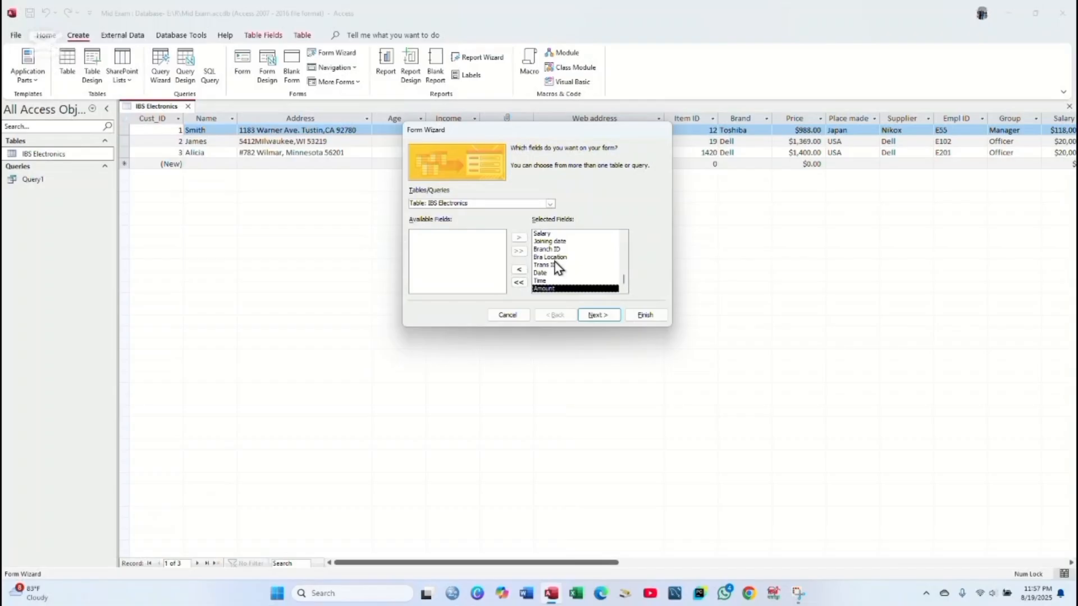
{"action": "scroll", "coordinate": [556, 266], "scroll_direction": "up", "scroll_amount": 2}
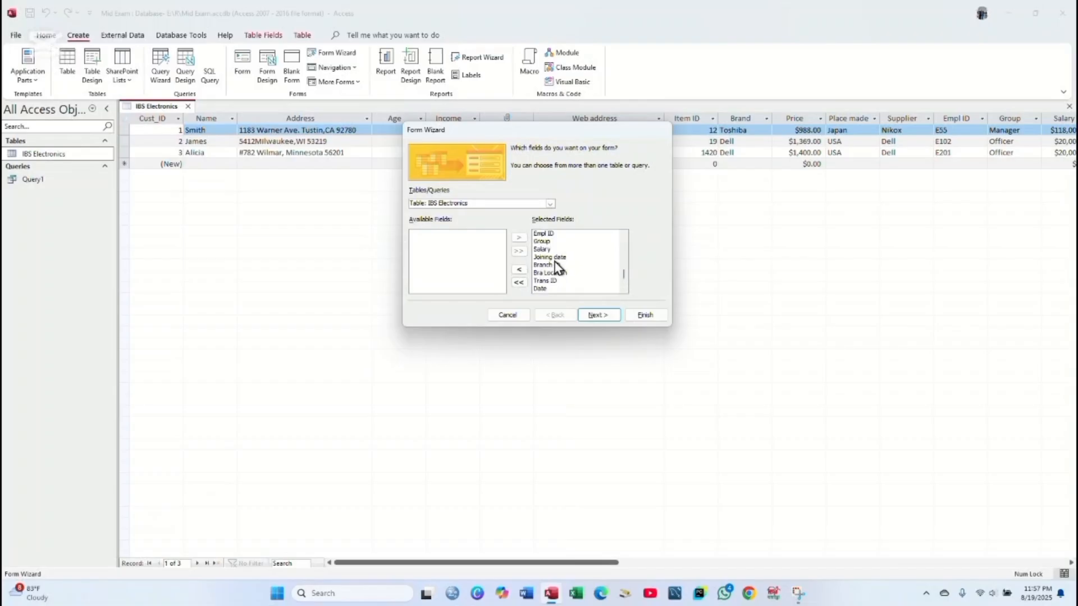
{"action": "left_click", "coordinate": [598, 316]}
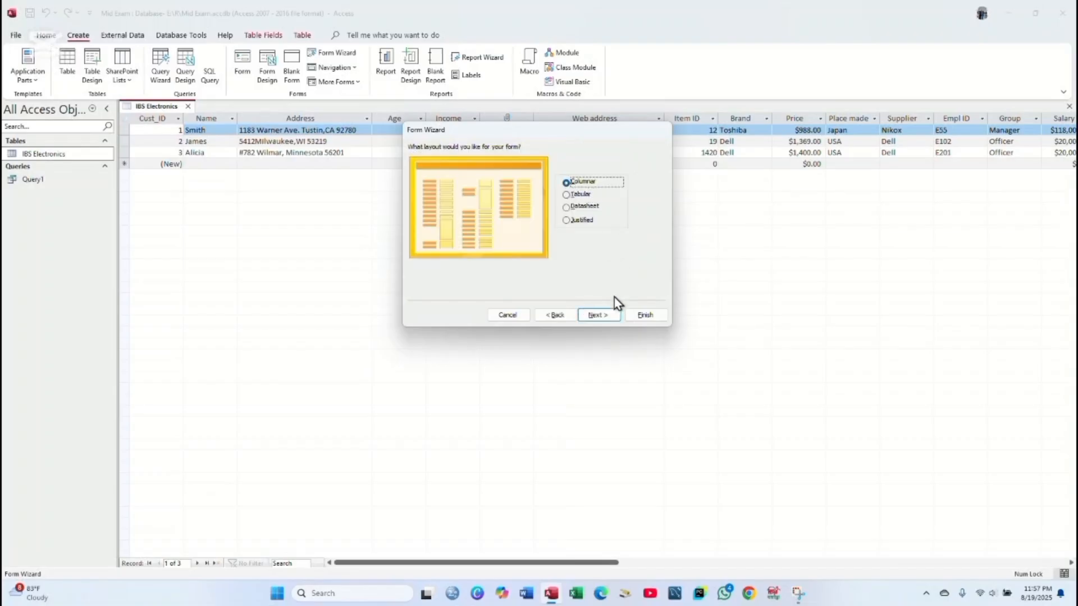
{"action": "left_click", "coordinate": [599, 314]}
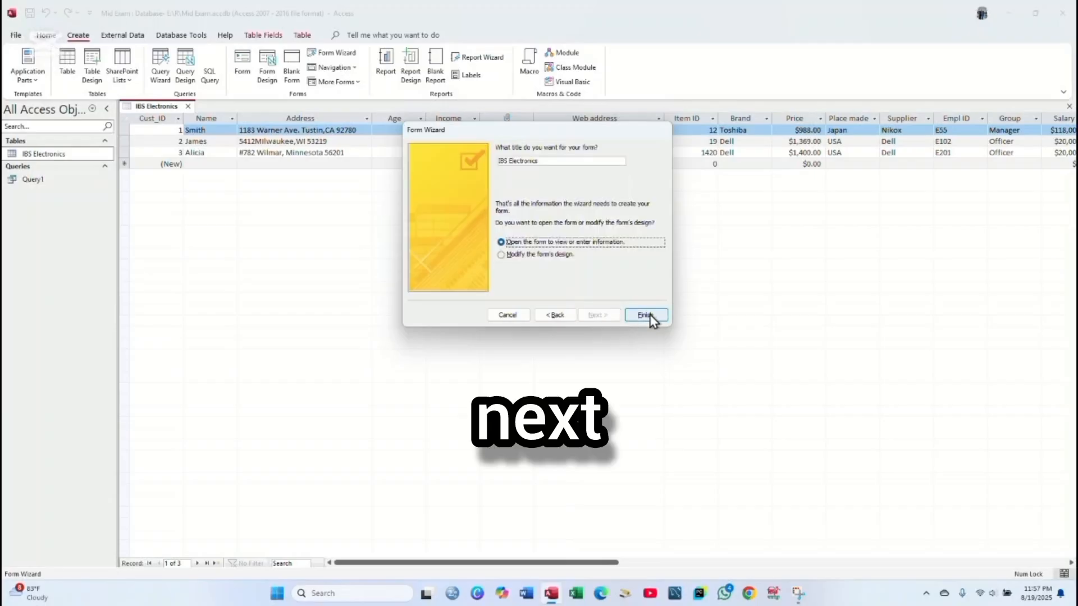
{"action": "left_click", "coordinate": [646, 315]}
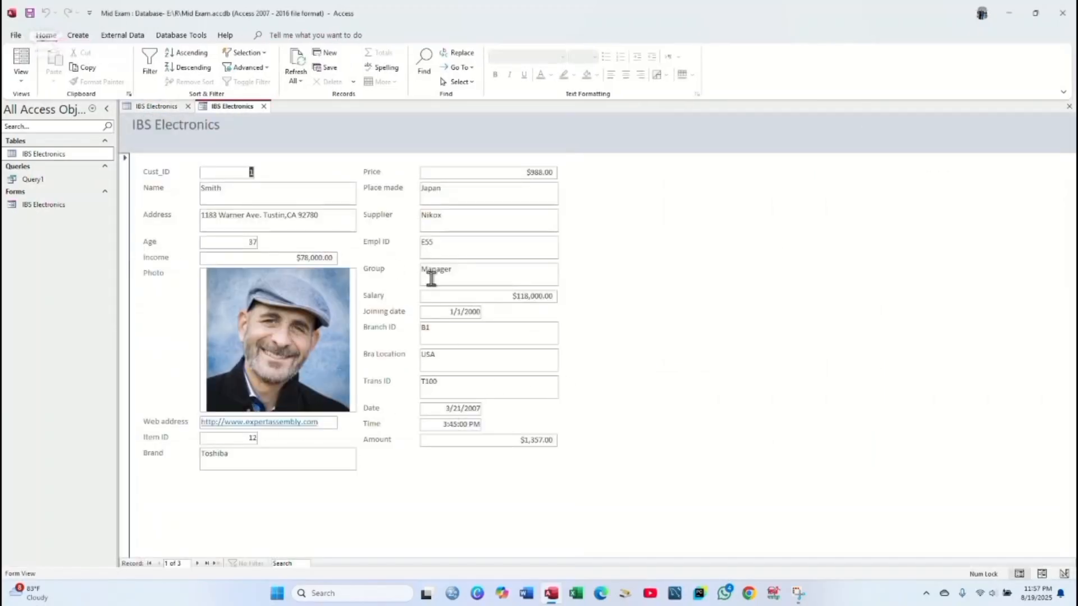
- Open the IBS Electronics form in Design View from the Forms list
{"action": "right_click", "coordinate": [238, 109]}
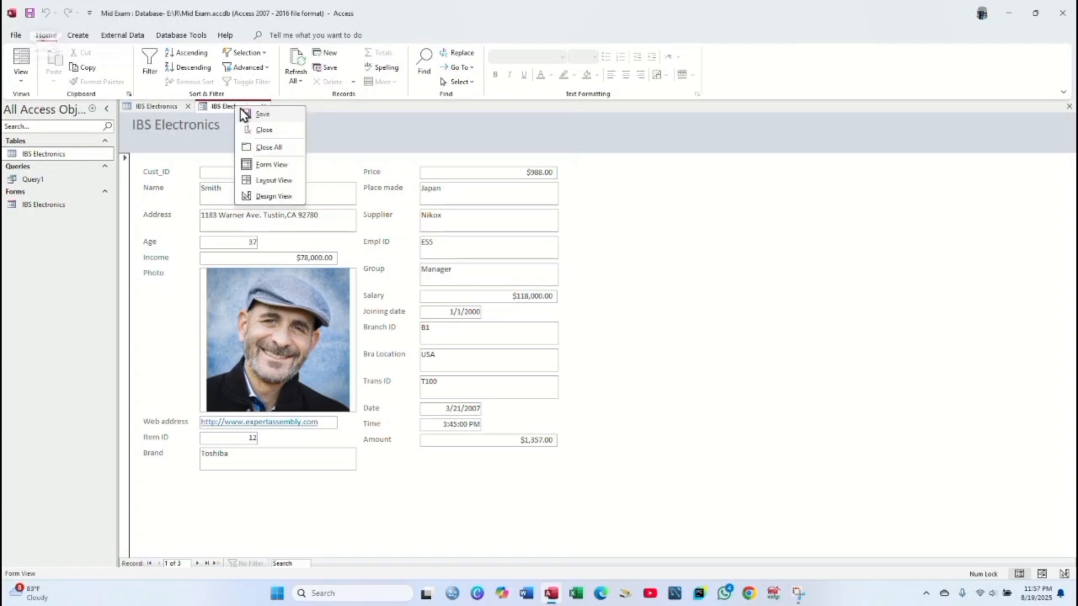
{"action": "left_click", "coordinate": [250, 107]}
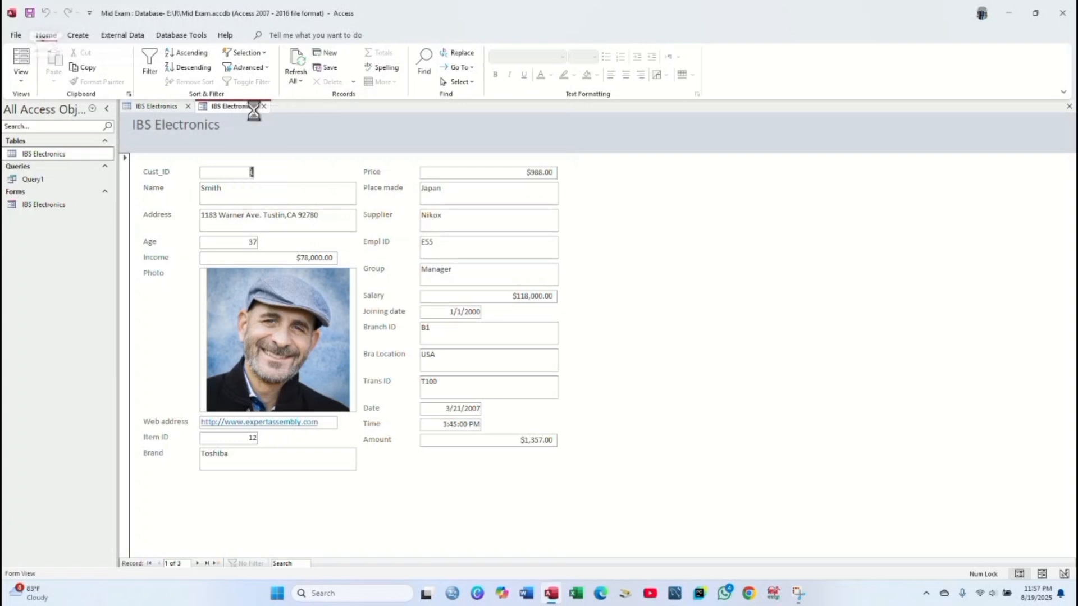
{"action": "left_click", "coordinate": [58, 210]}
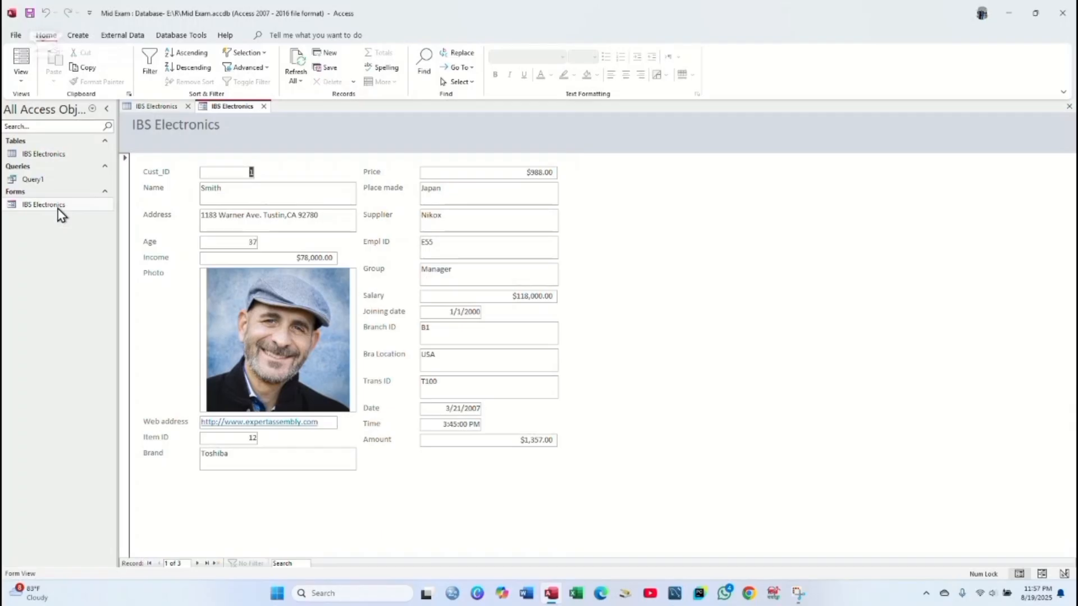
{"action": "right_click", "coordinate": [60, 211]}
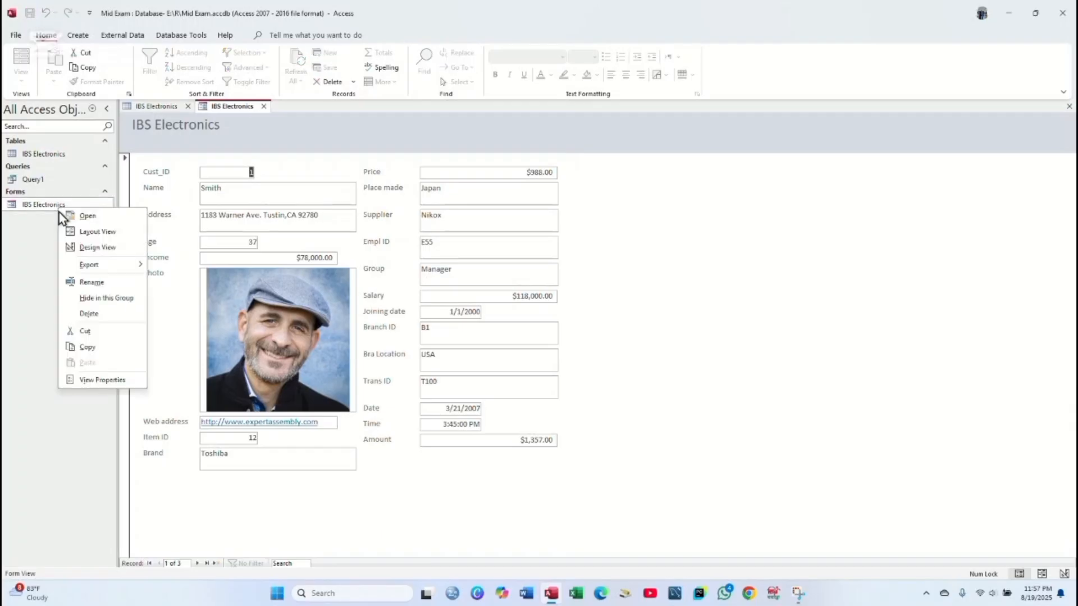
{"action": "left_click", "coordinate": [88, 248]}
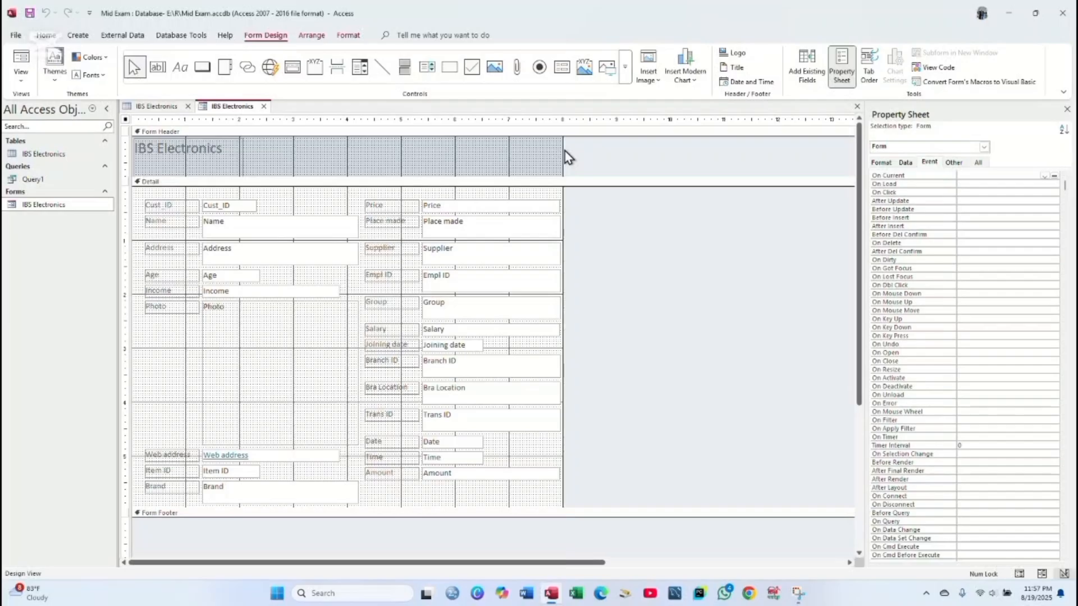
- Widen the form's design area to the right and adjust the right-column text box widths
{"action": "left_click_drag", "start_coordinate": [562, 148], "coordinate": [732, 150]}
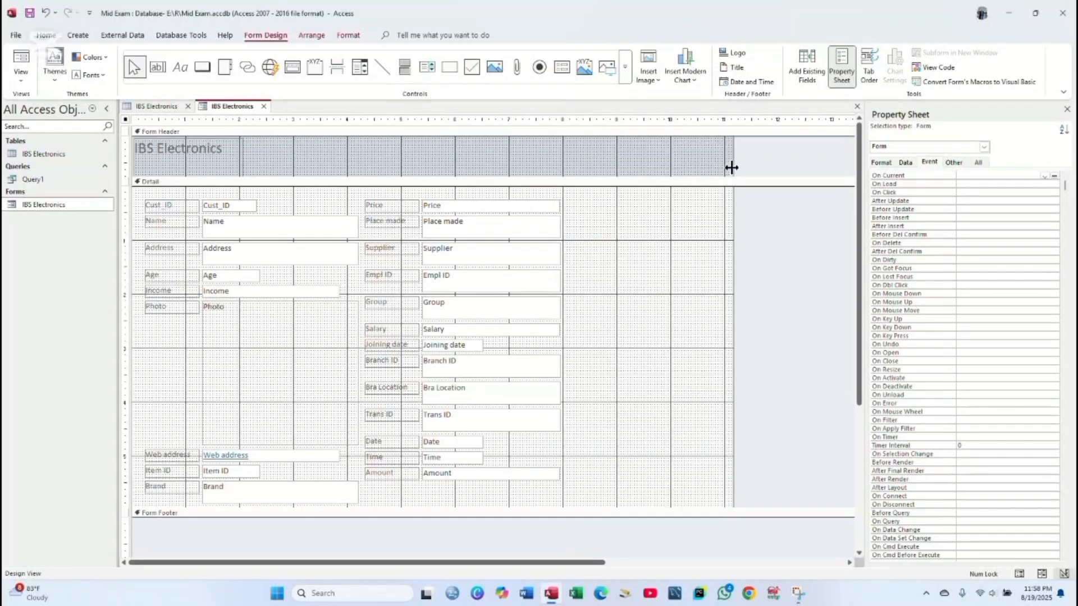
{"action": "left_click", "coordinate": [483, 21]}
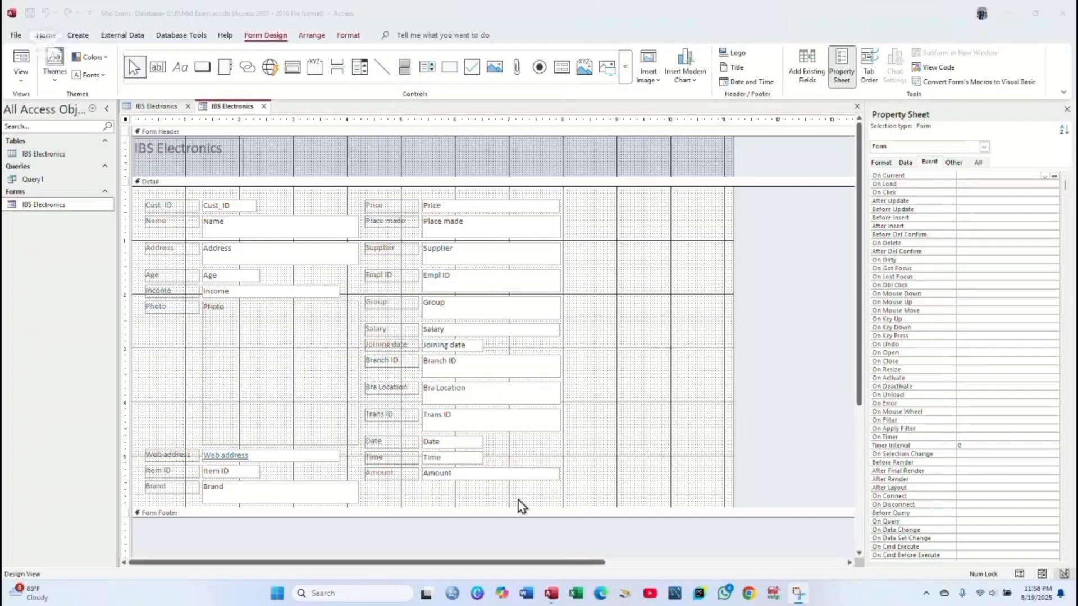
{"action": "left_click_drag", "start_coordinate": [540, 497], "coordinate": [458, 203]}
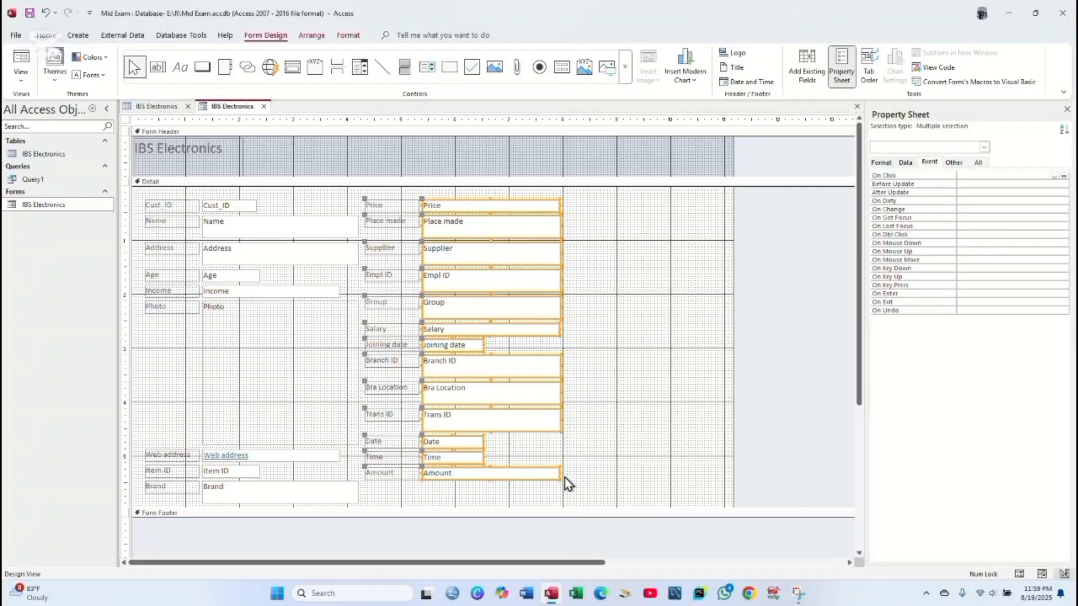
{"action": "left_click_drag", "start_coordinate": [561, 475], "coordinate": [624, 476]}
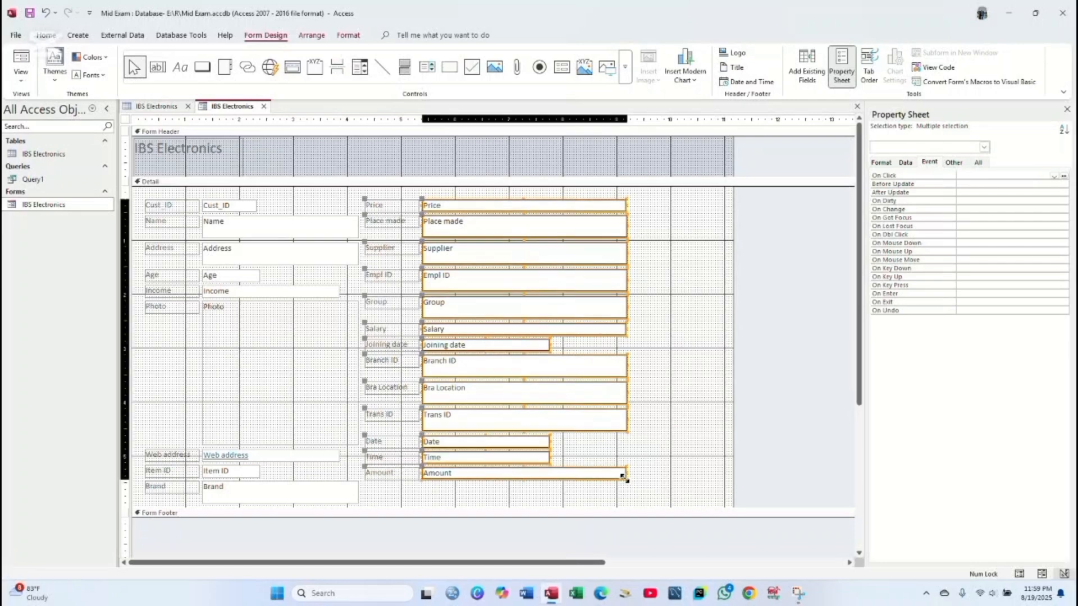
{"action": "left_click_drag", "start_coordinate": [623, 476], "coordinate": [564, 476]}
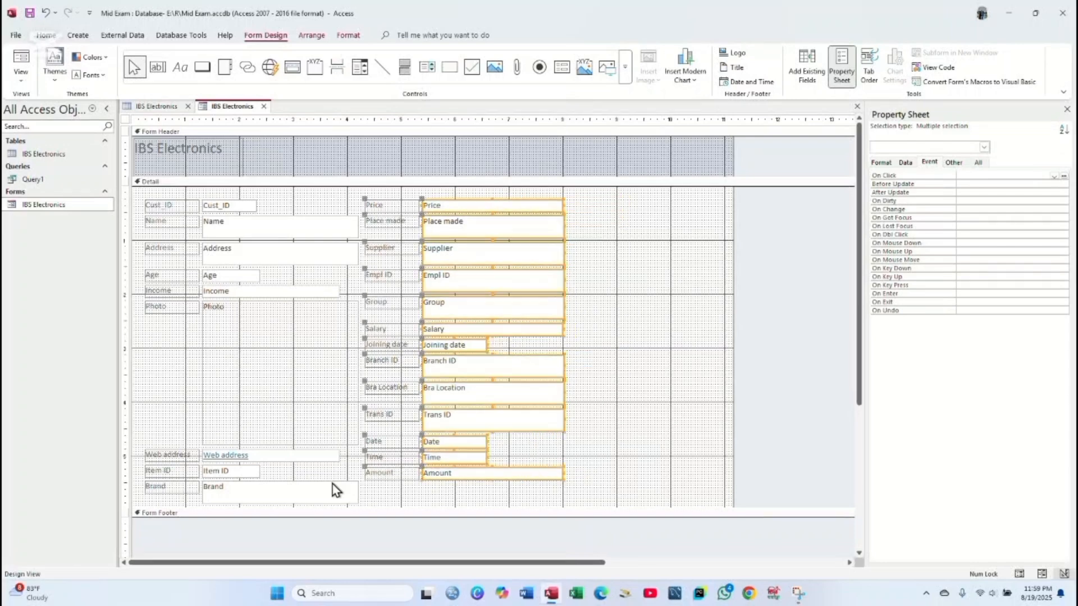
{"action": "left_click", "coordinate": [619, 484]}
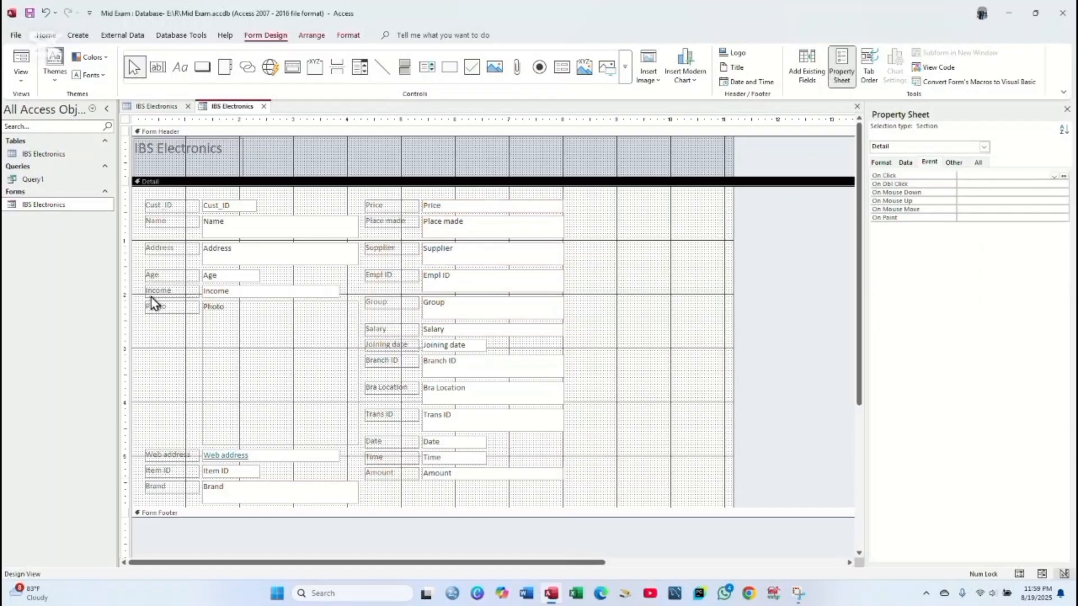
- Move the Photo attachment control up and left, then select every control on the form
{"action": "left_click", "coordinate": [265, 389]}
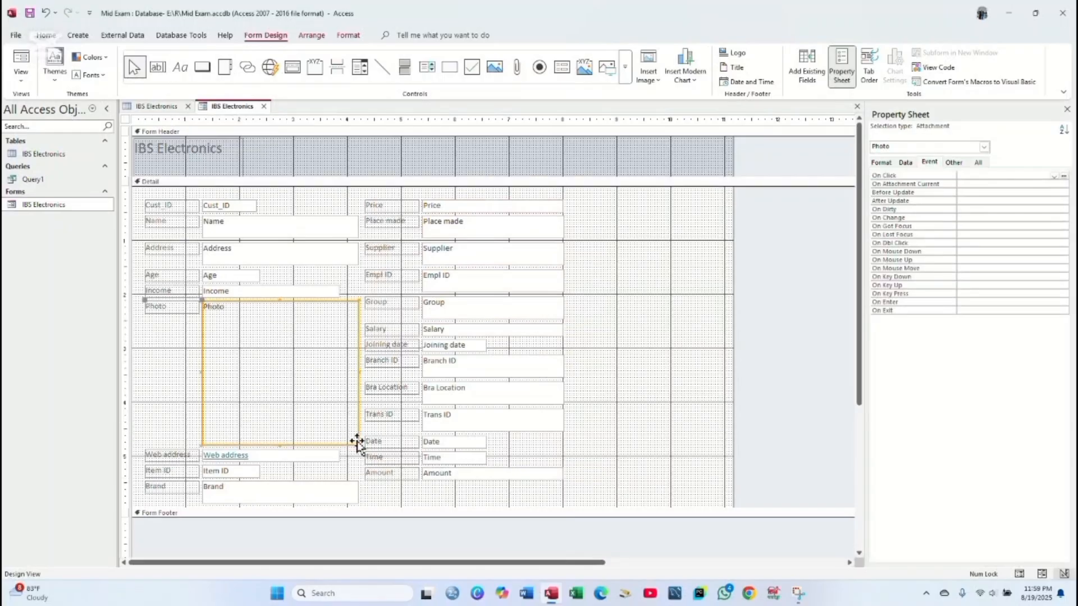
{"action": "left_click_drag", "start_coordinate": [357, 444], "coordinate": [330, 425]}
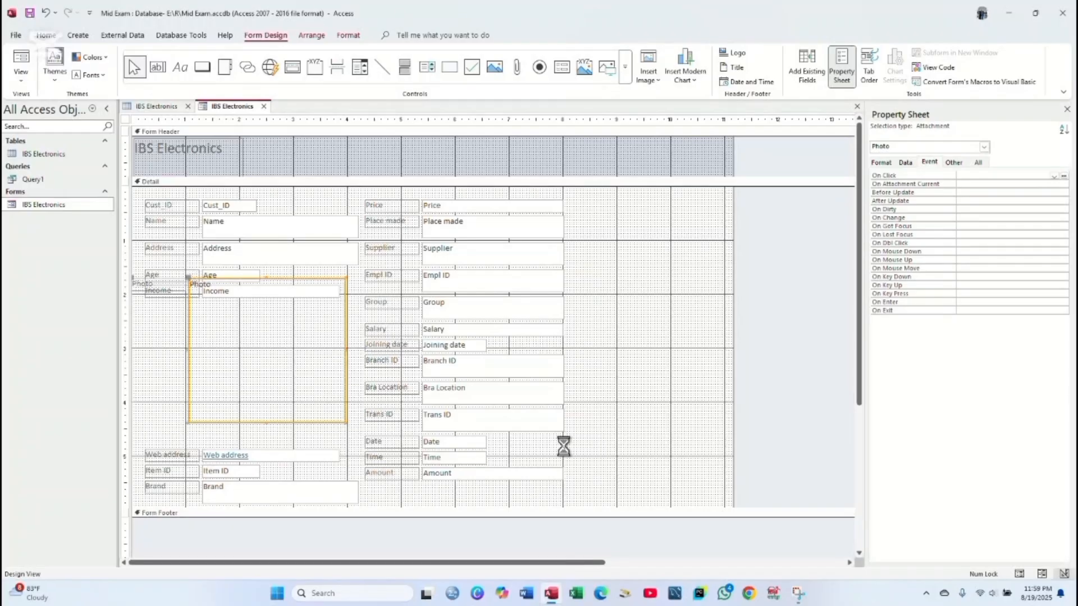
{"action": "left_click", "coordinate": [605, 422]}
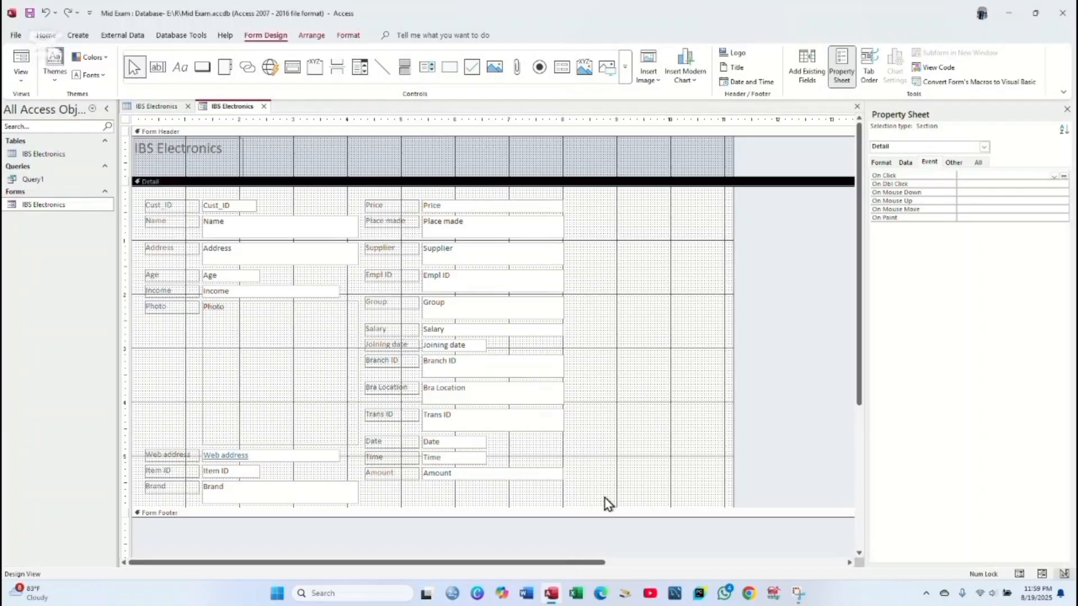
{"action": "left_click_drag", "start_coordinate": [612, 498], "coordinate": [157, 191]}
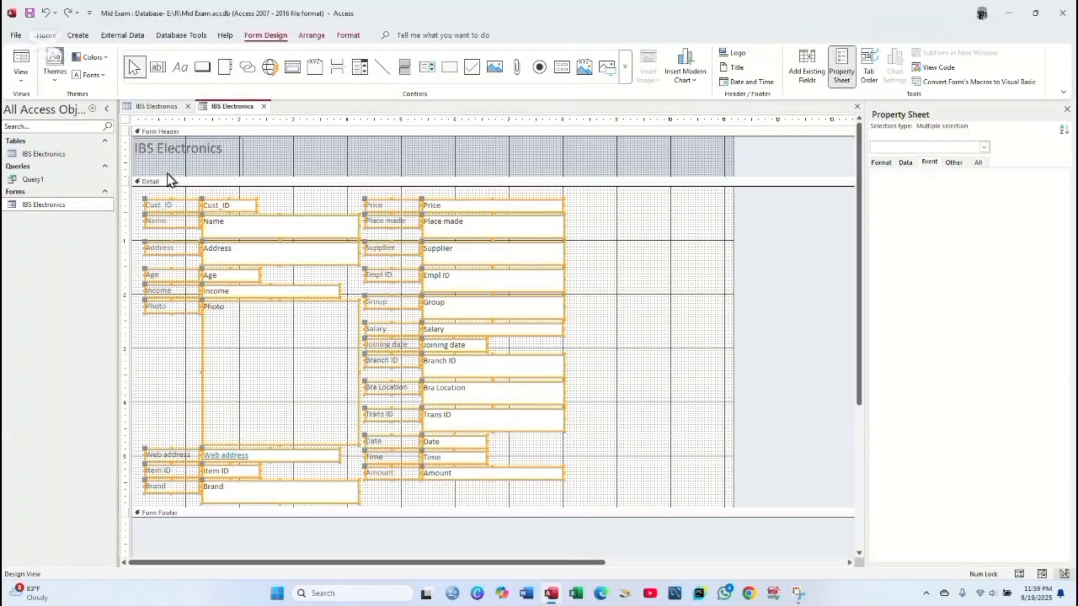
- Apply Times New Roman font and black font colour to all the selected labels and fields
{"action": "left_click", "coordinate": [340, 36]}
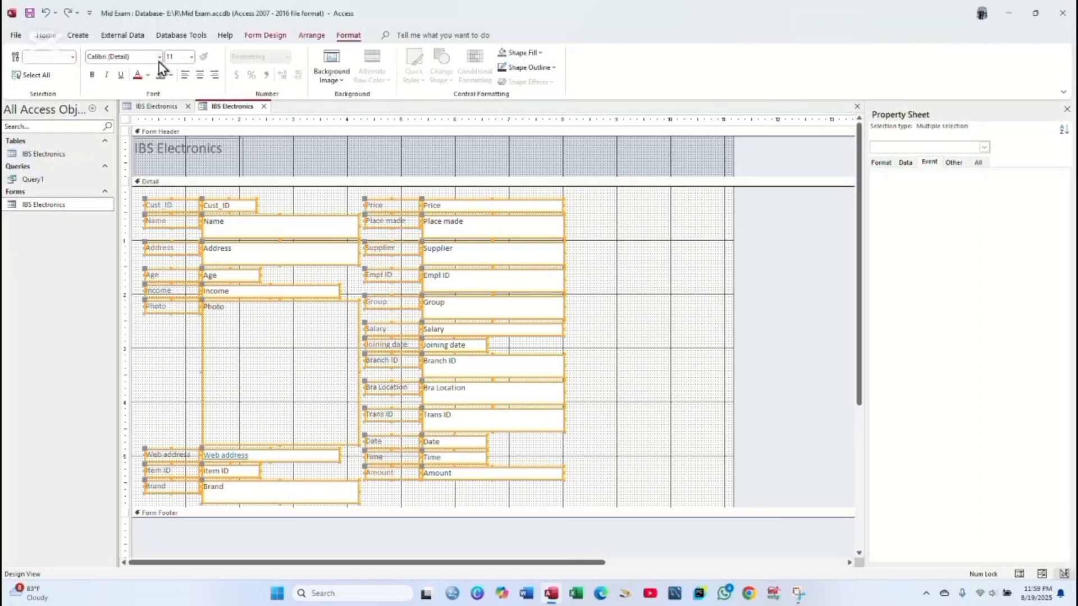
{"action": "left_click", "coordinate": [159, 57]}
{"action": "type", "text": "Times New Roman"}
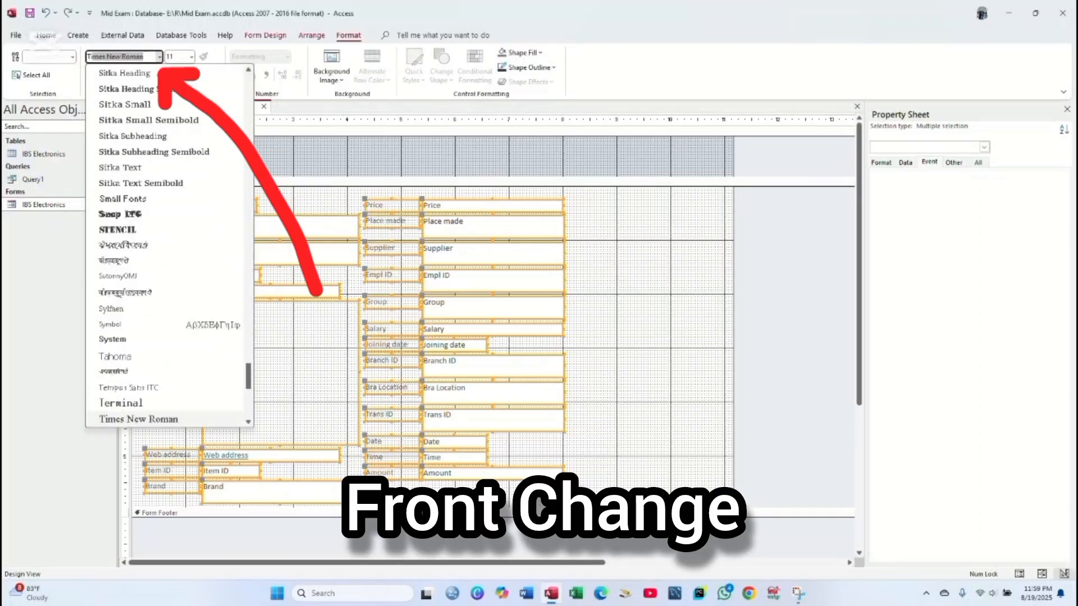
{"action": "key", "text": "Return"}
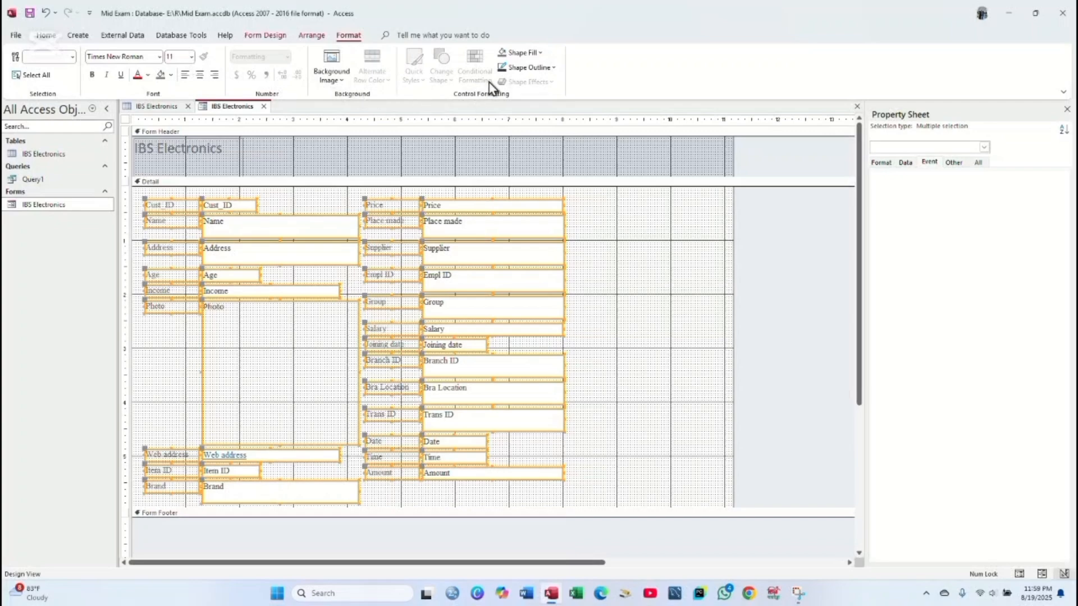
{"action": "left_click", "coordinate": [148, 75]}
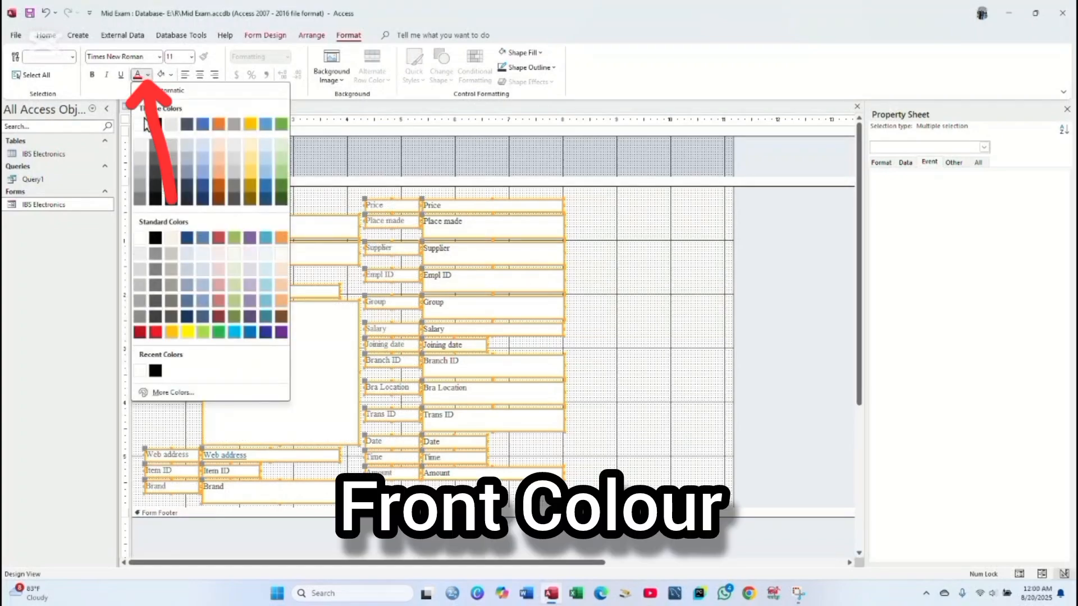
{"action": "left_click", "coordinate": [158, 124]}
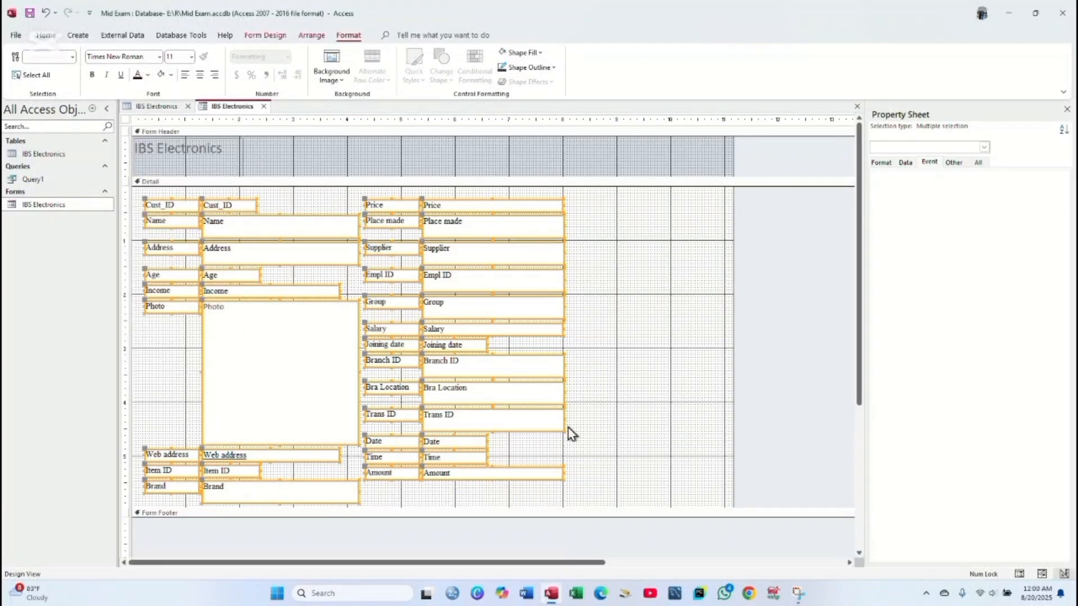
{"action": "left_click", "coordinate": [637, 468]}
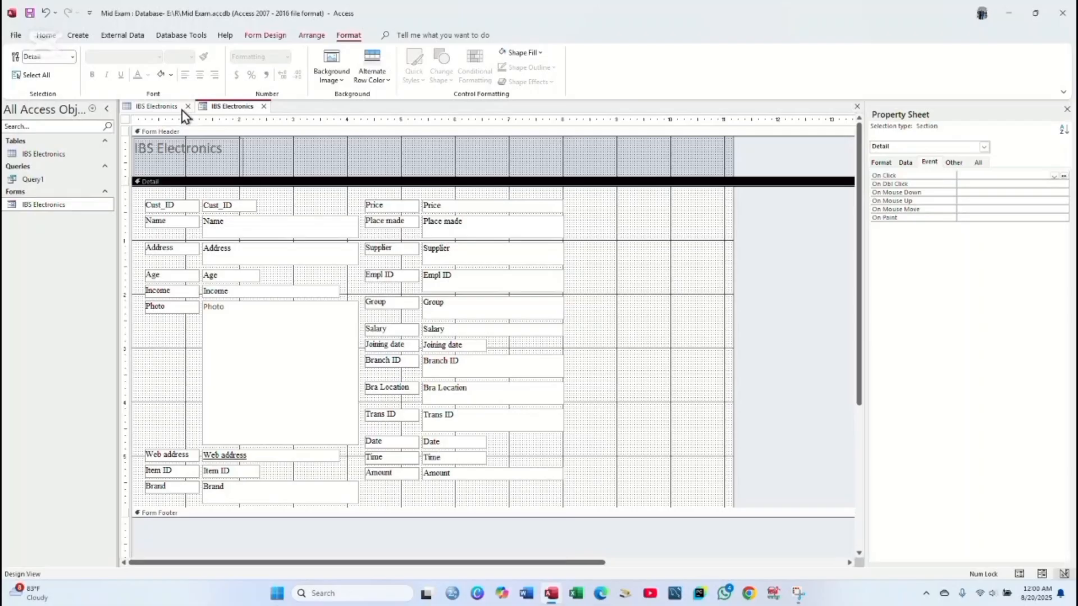
- Draw a trial command button beside the Price and Supplier fields, then delete it
{"action": "left_click", "coordinate": [77, 33]}
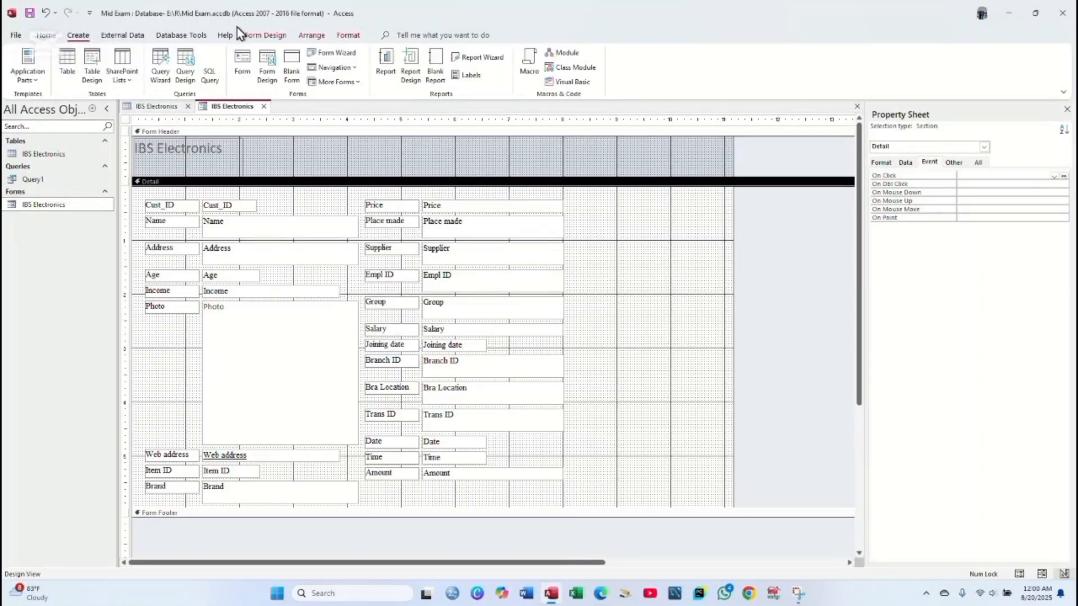
{"action": "left_click", "coordinate": [275, 37]}
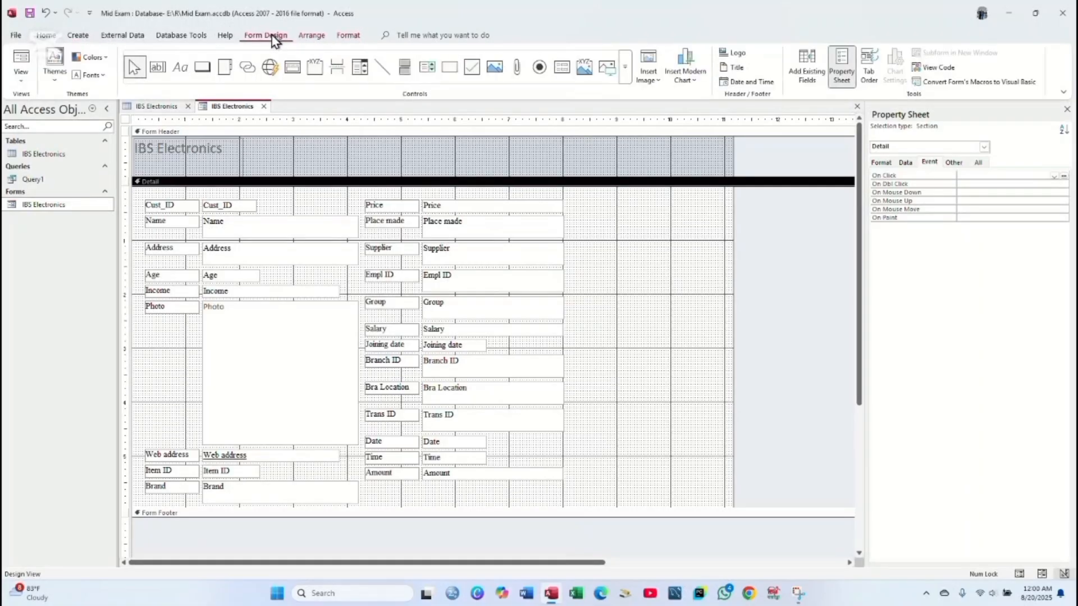
{"action": "left_click", "coordinate": [205, 72]}
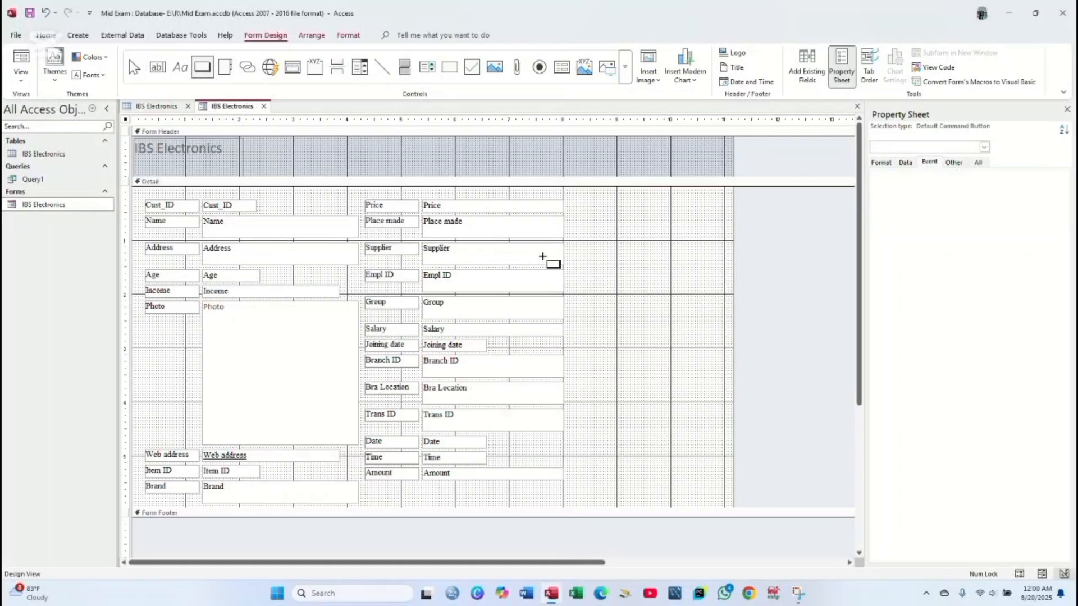
{"action": "mouse_move", "coordinate": [585, 209]}
{"action": "left_mouse_down"}
{"action": "mouse_move", "coordinate": [672, 264]}
{"action": "mouse_move", "coordinate": [680, 258]}
{"action": "left_mouse_up"}
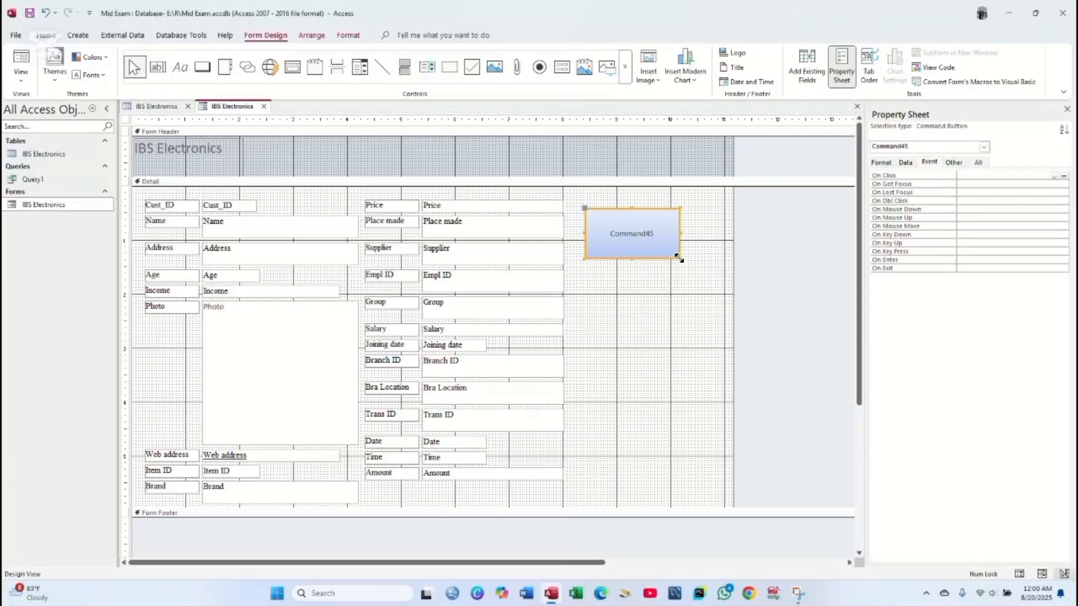
{"action": "key", "text": "Delete"}
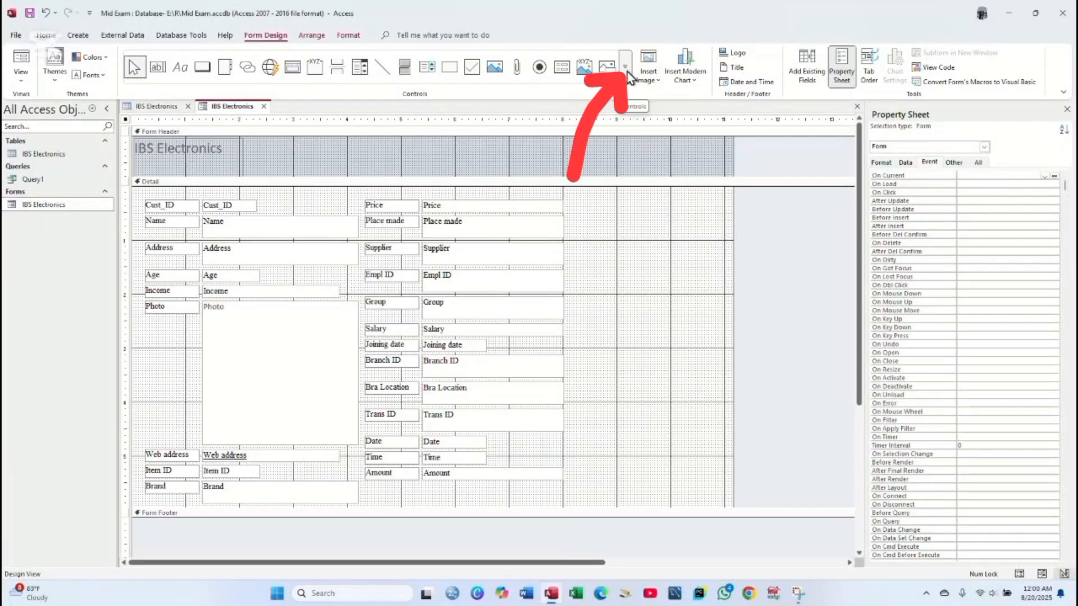
- Enable Use Control Wizards and draw a command button beside the Price field
{"action": "left_click", "coordinate": [627, 69]}
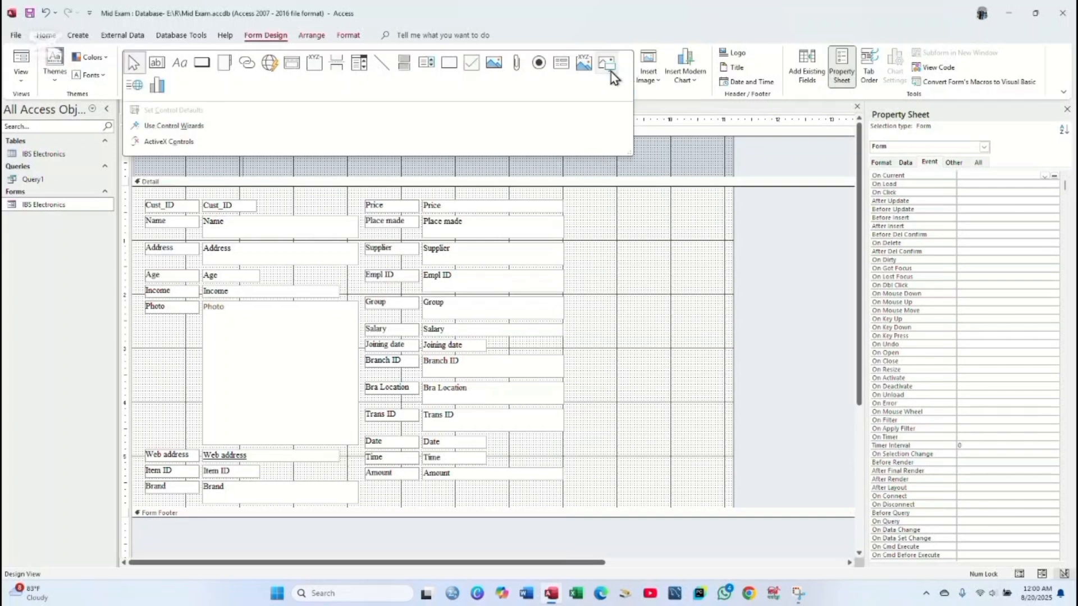
{"action": "left_click", "coordinate": [196, 126]}
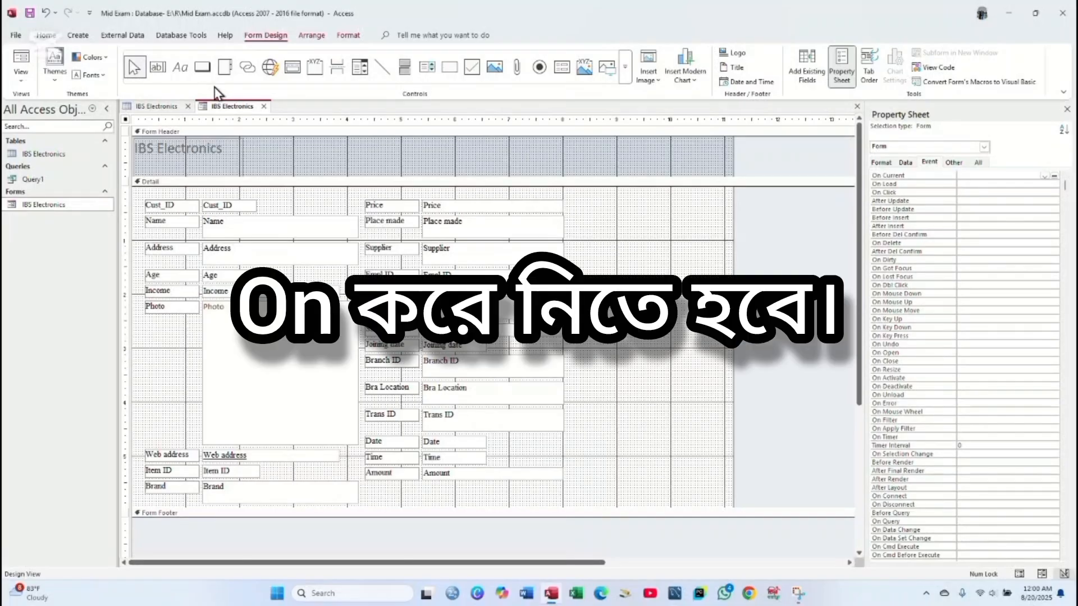
{"action": "left_click", "coordinate": [203, 70]}
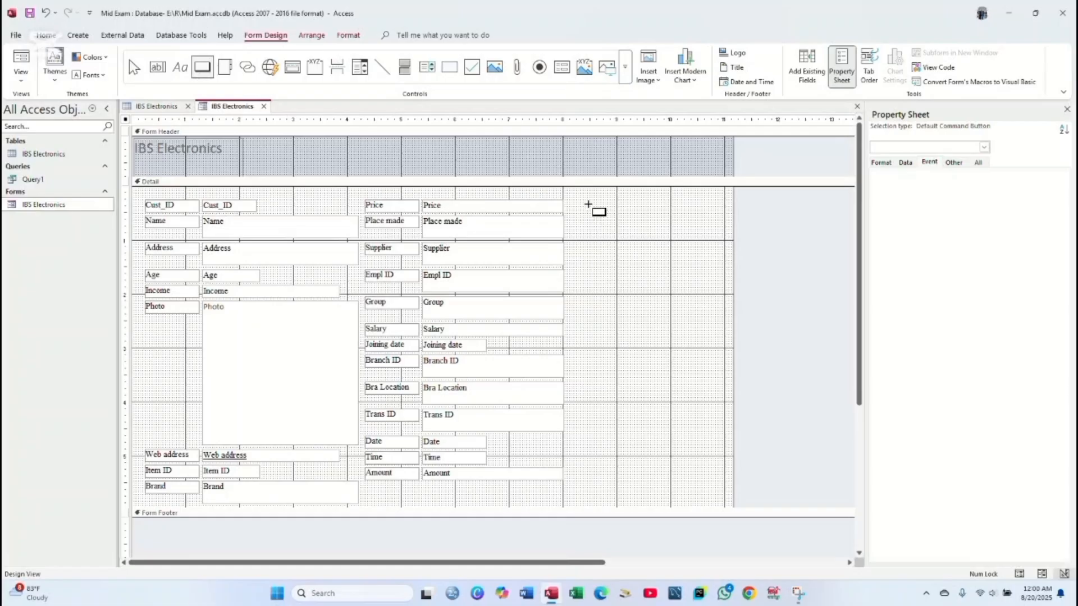
{"action": "left_click_drag", "start_coordinate": [585, 202], "coordinate": [658, 257]}
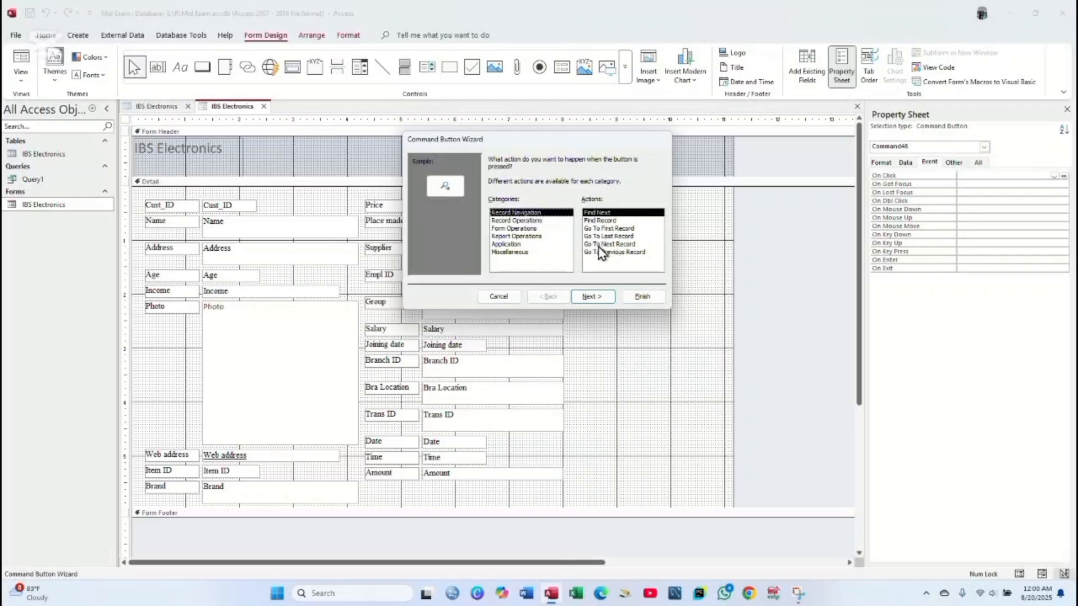
- Make the new button a Go To Next Record action labelled with the text 'Next Record'
{"action": "left_click", "coordinate": [602, 244]}
{"action": "left_click", "coordinate": [593, 295]}
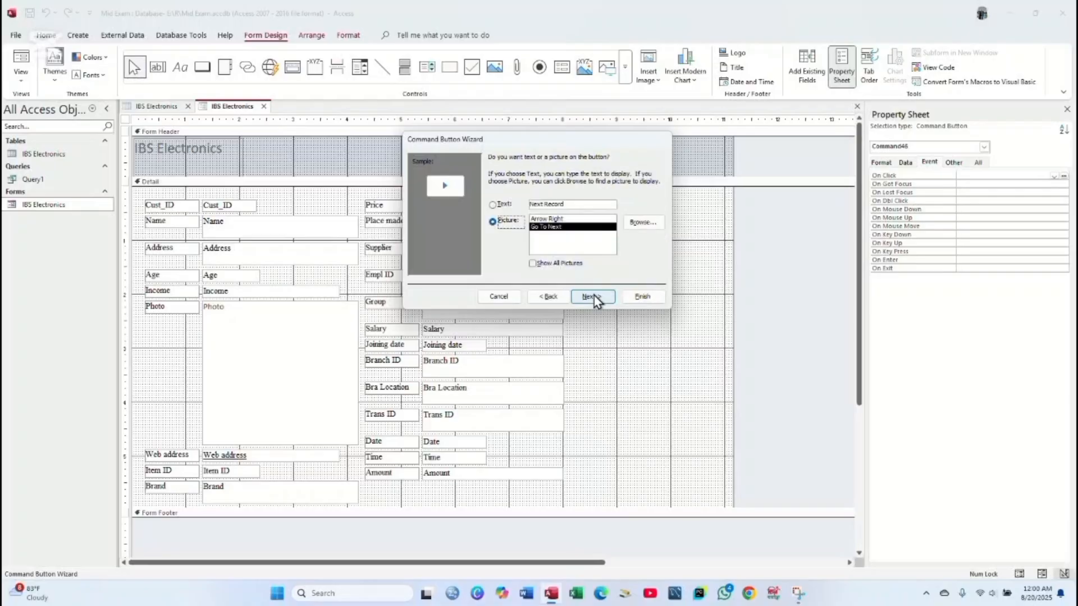
{"action": "left_click", "coordinate": [493, 205]}
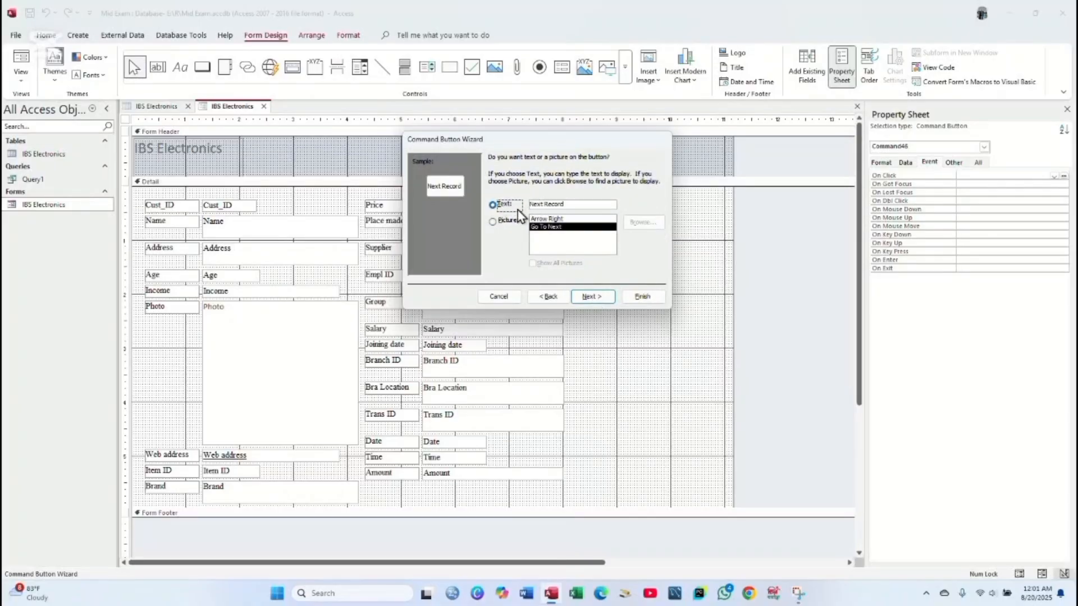
{"action": "left_click", "coordinate": [593, 296]}
{"action": "left_click", "coordinate": [640, 296]}
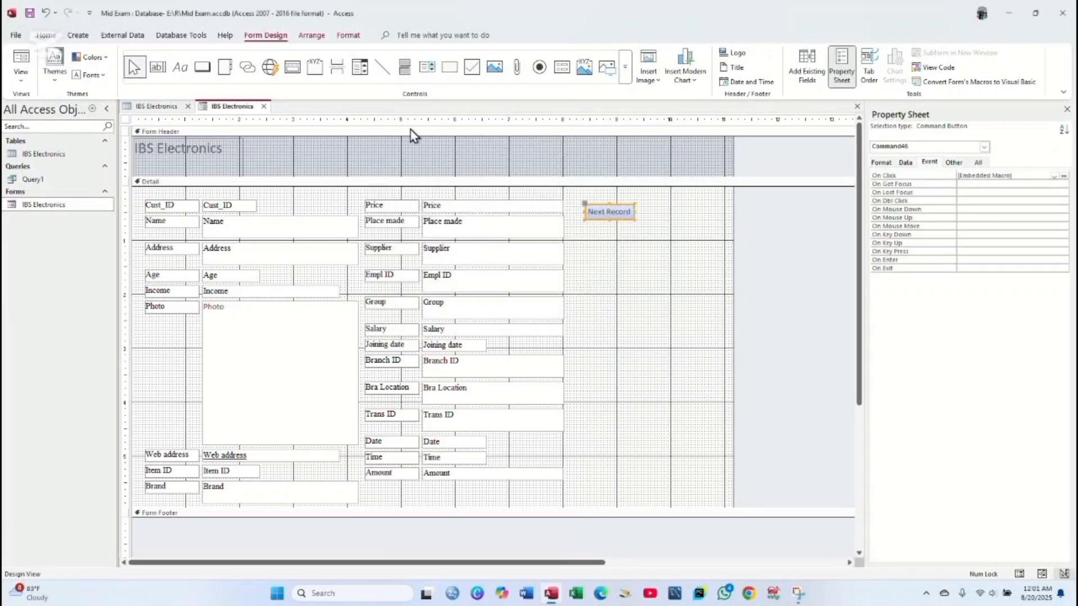
- Add a 'Previous Record' text button below Next Record using the Go To Previous Record action
{"action": "left_click", "coordinate": [202, 67]}
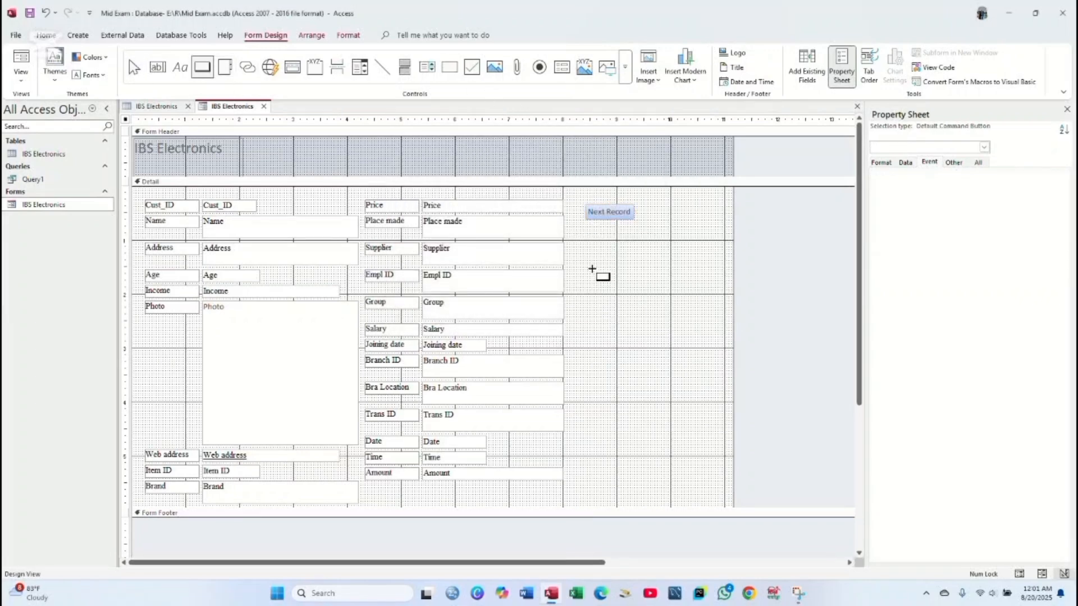
{"action": "left_click_drag", "start_coordinate": [587, 234], "coordinate": [645, 263]}
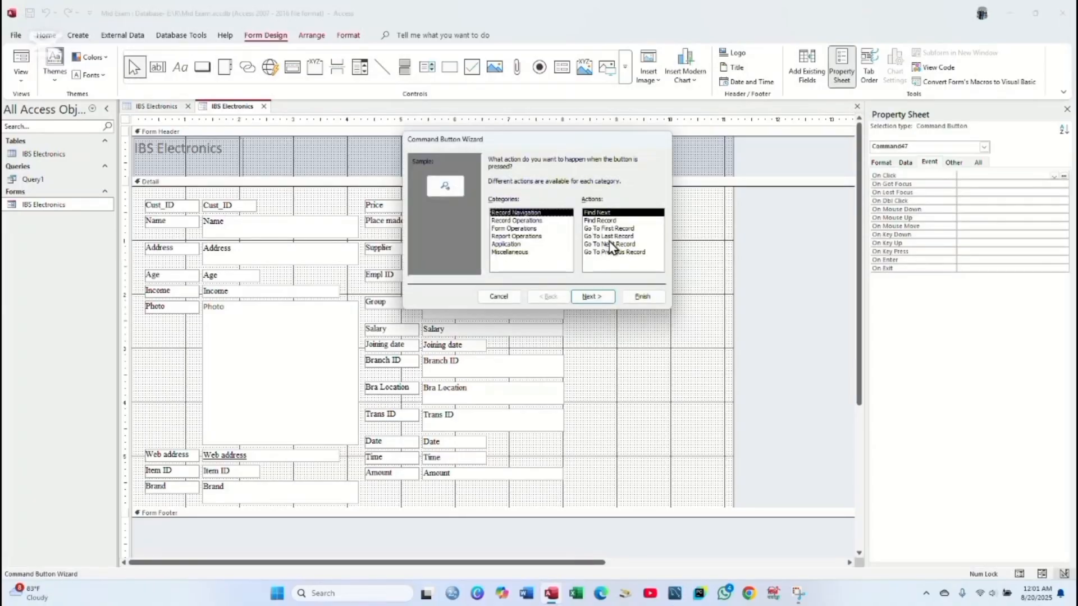
{"action": "left_click", "coordinate": [612, 254]}
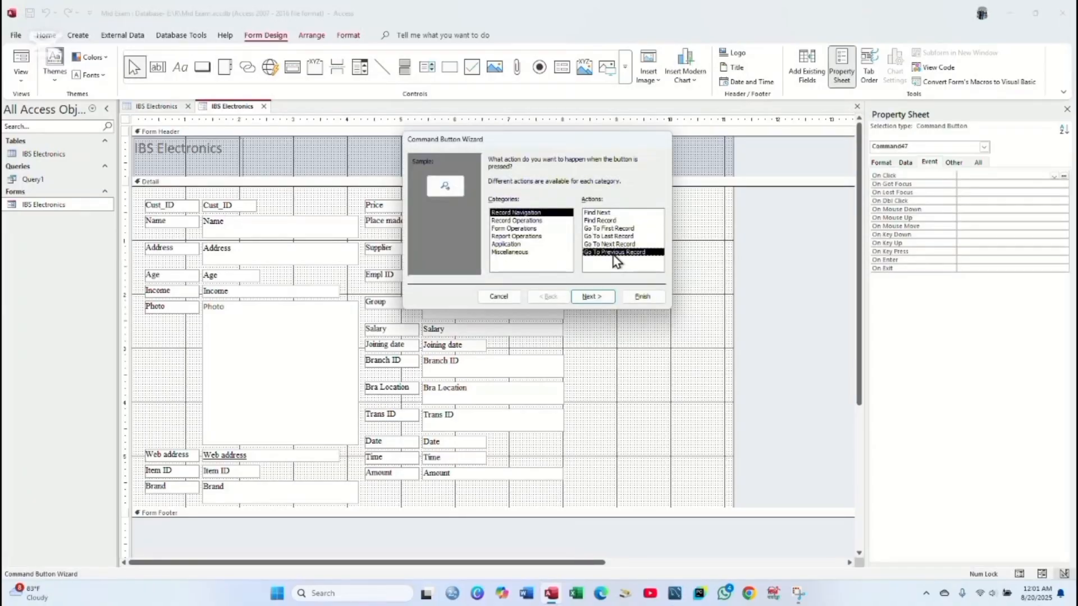
{"action": "left_click", "coordinate": [593, 299]}
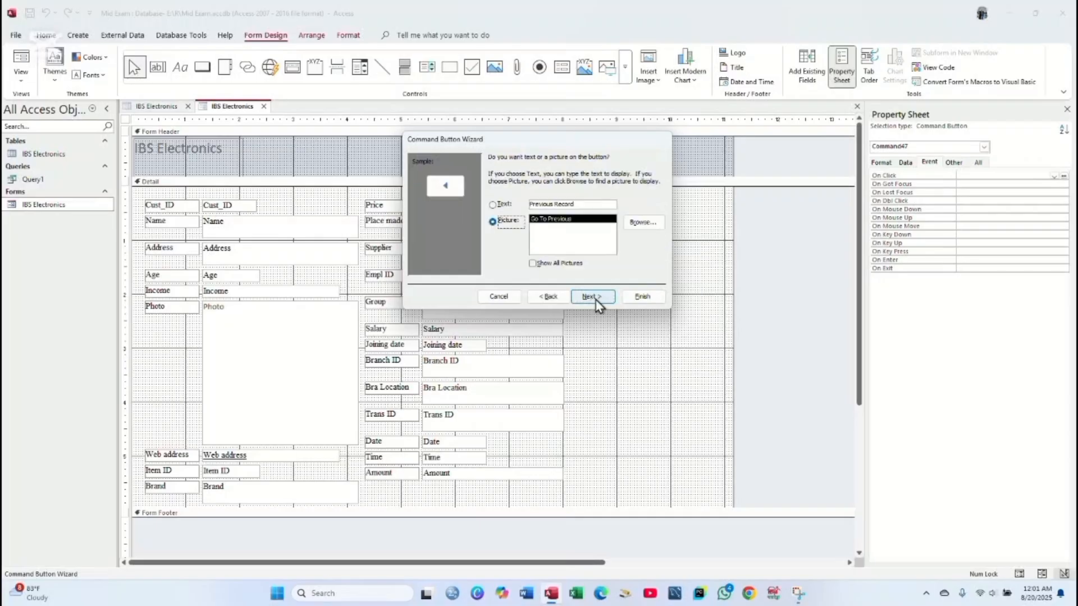
{"action": "left_click", "coordinate": [494, 205]}
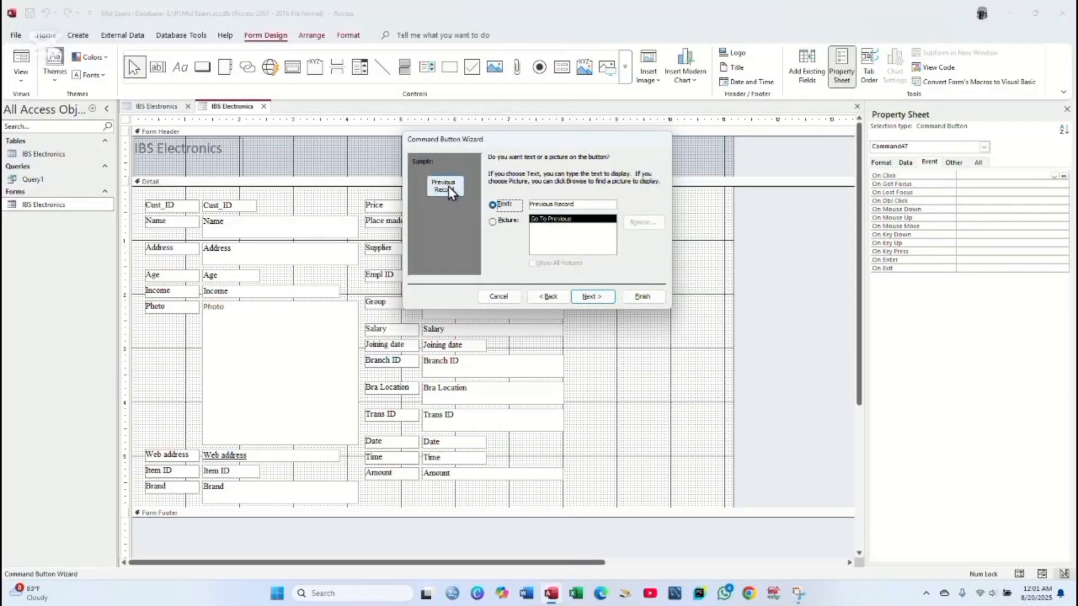
{"action": "left_click", "coordinate": [585, 299]}
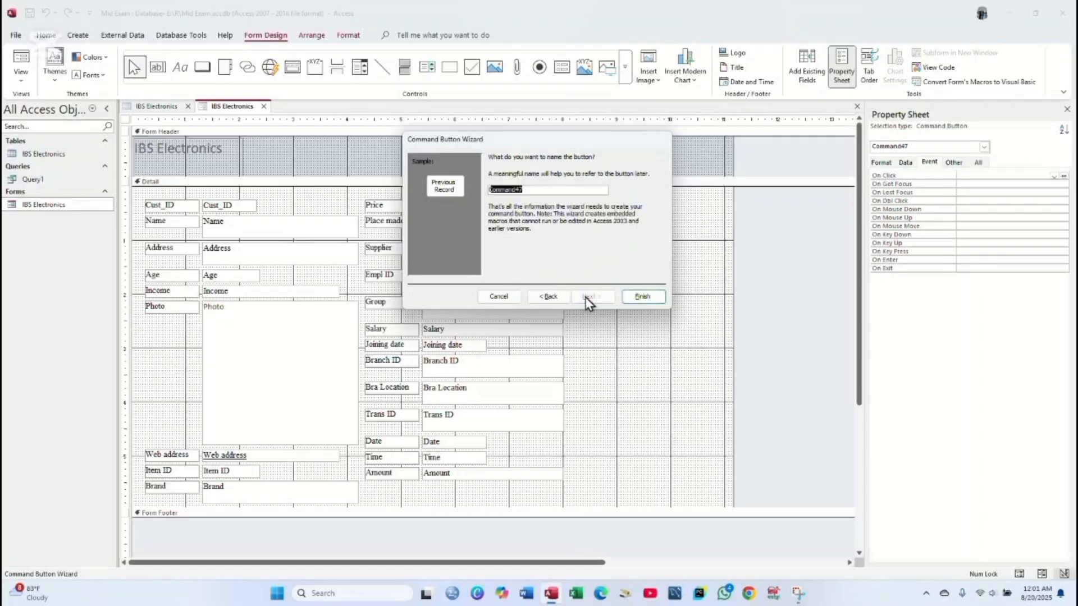
{"action": "left_click", "coordinate": [641, 298]}
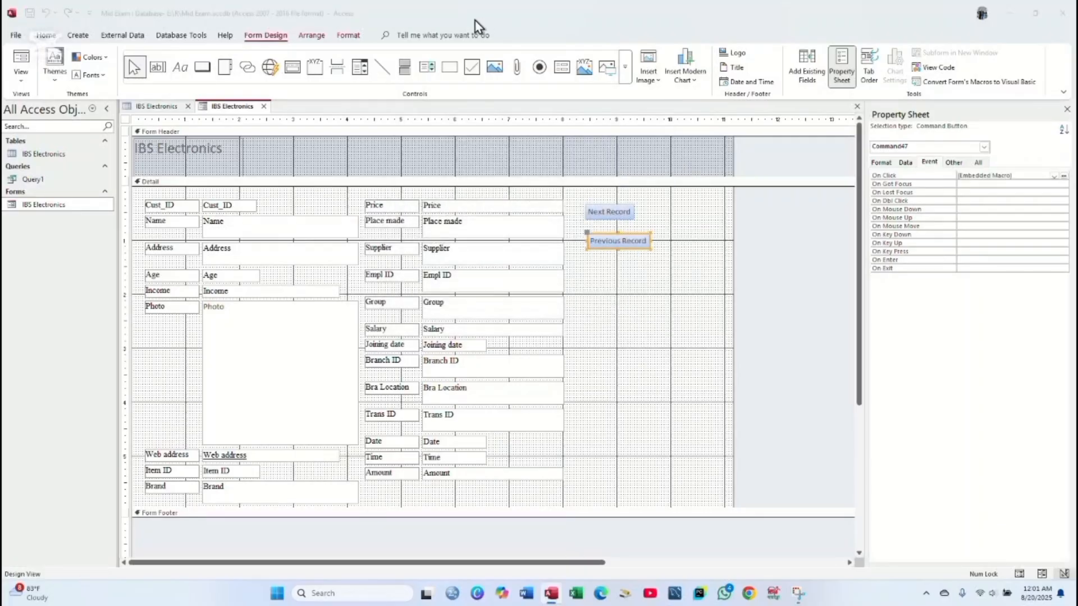
- Add a 'Find Record' text button below Previous Record using the Find Record action
{"action": "left_click", "coordinate": [204, 68]}
{"action": "left_click", "coordinate": [203, 68]}
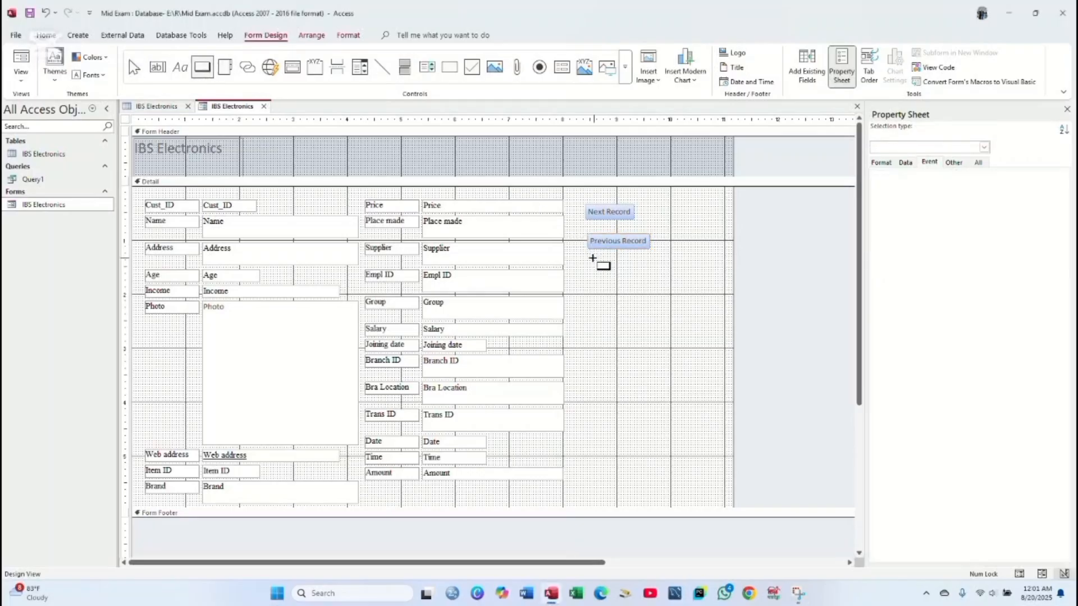
{"action": "left_click_drag", "start_coordinate": [592, 258], "coordinate": [665, 306]}
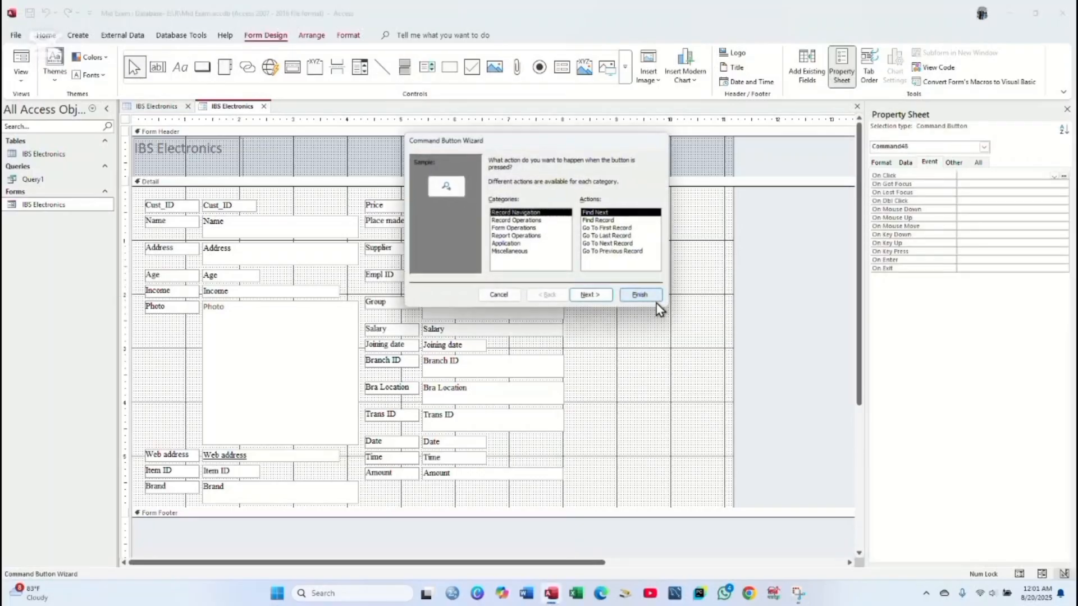
{"action": "left_click", "coordinate": [597, 221]}
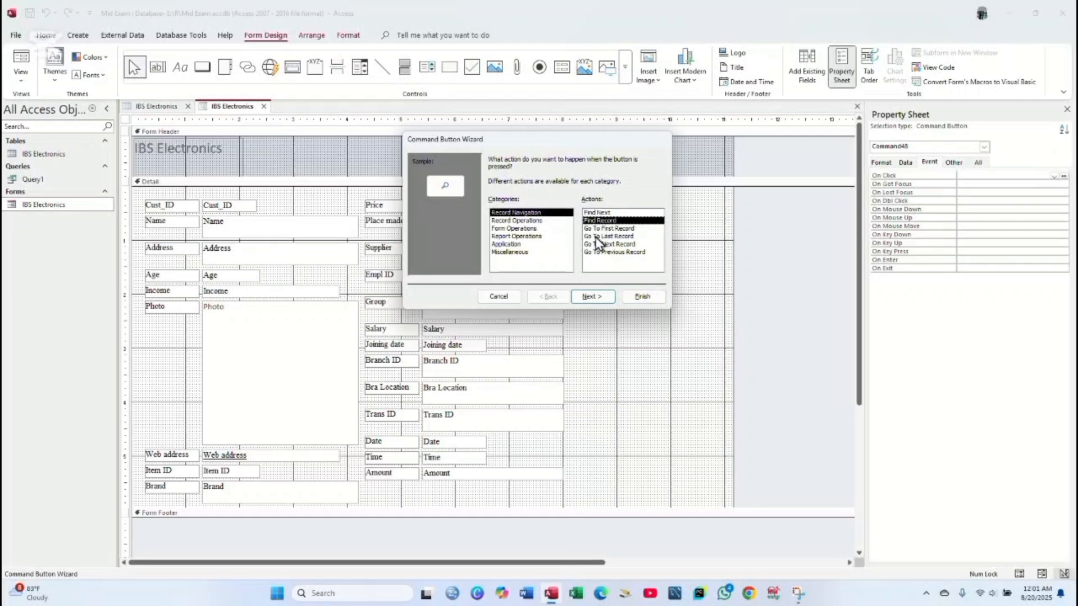
{"action": "left_click", "coordinate": [595, 297]}
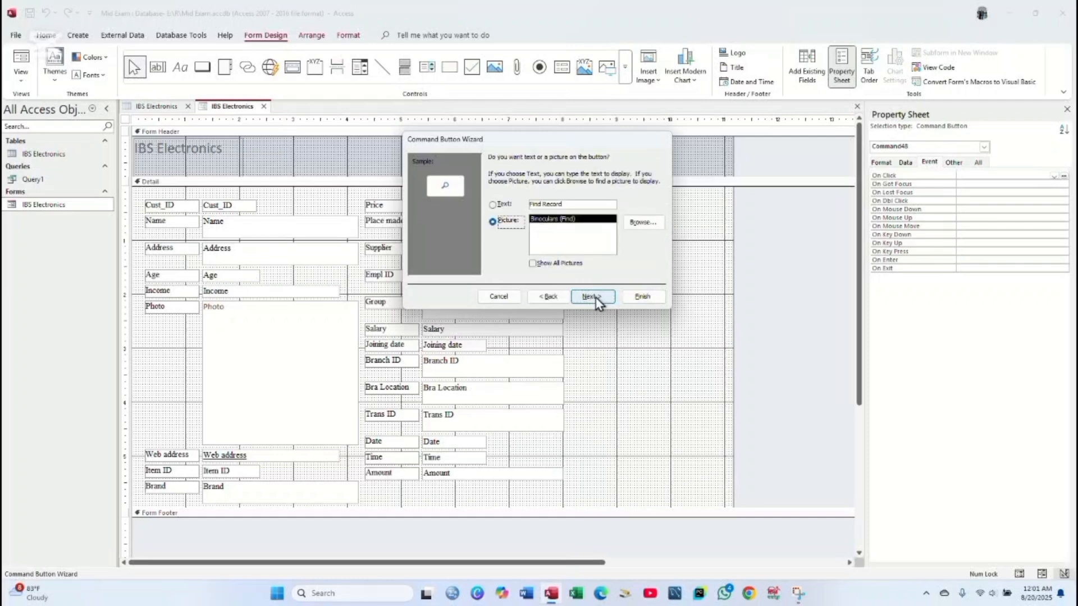
{"action": "left_click", "coordinate": [495, 206]}
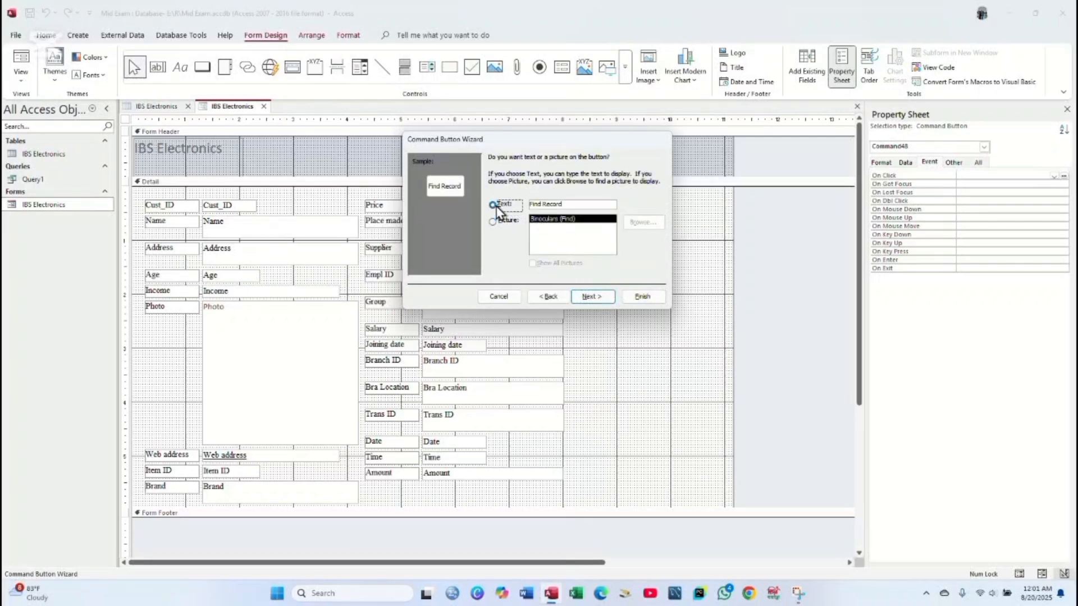
{"action": "left_click", "coordinate": [608, 296]}
{"action": "left_click", "coordinate": [642, 297]}
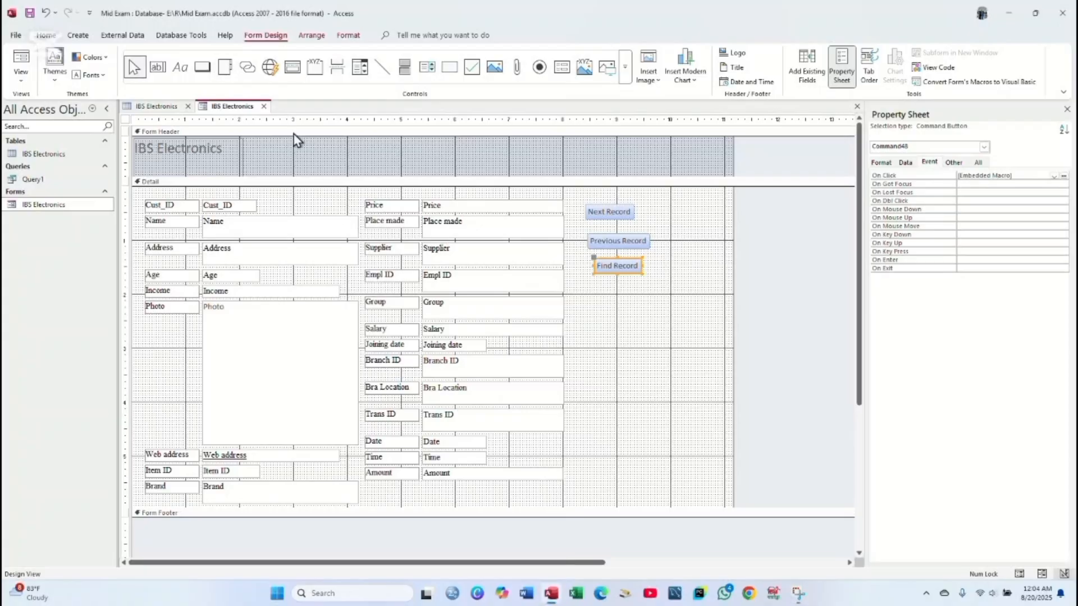
- Add a 'Save Record' text button below Find Record using Record Operations > Save Record
{"action": "left_click", "coordinate": [202, 67]}
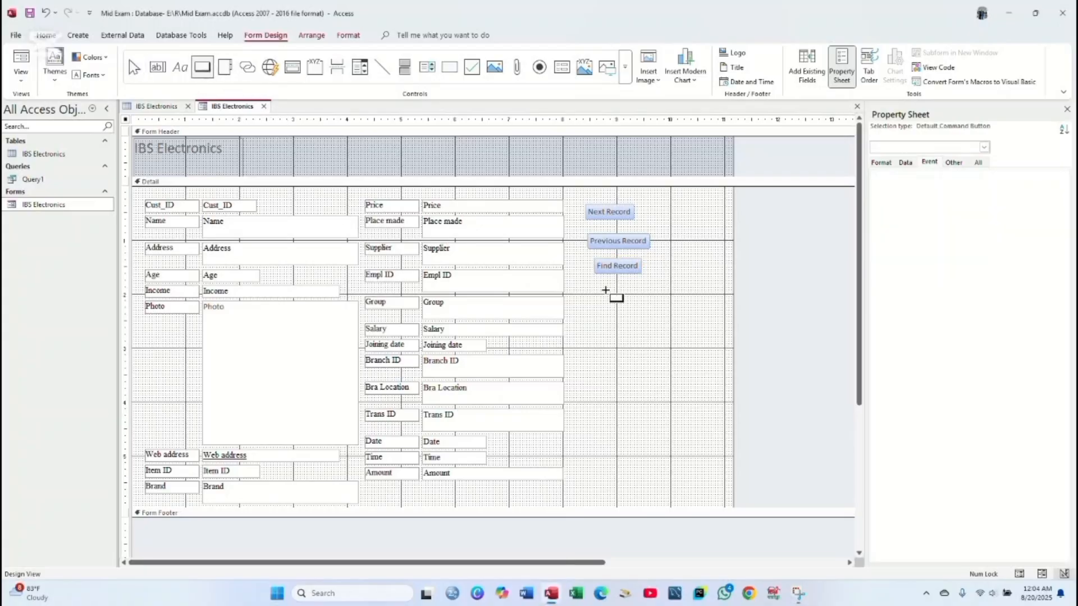
{"action": "left_click_drag", "start_coordinate": [589, 285], "coordinate": [654, 326]}
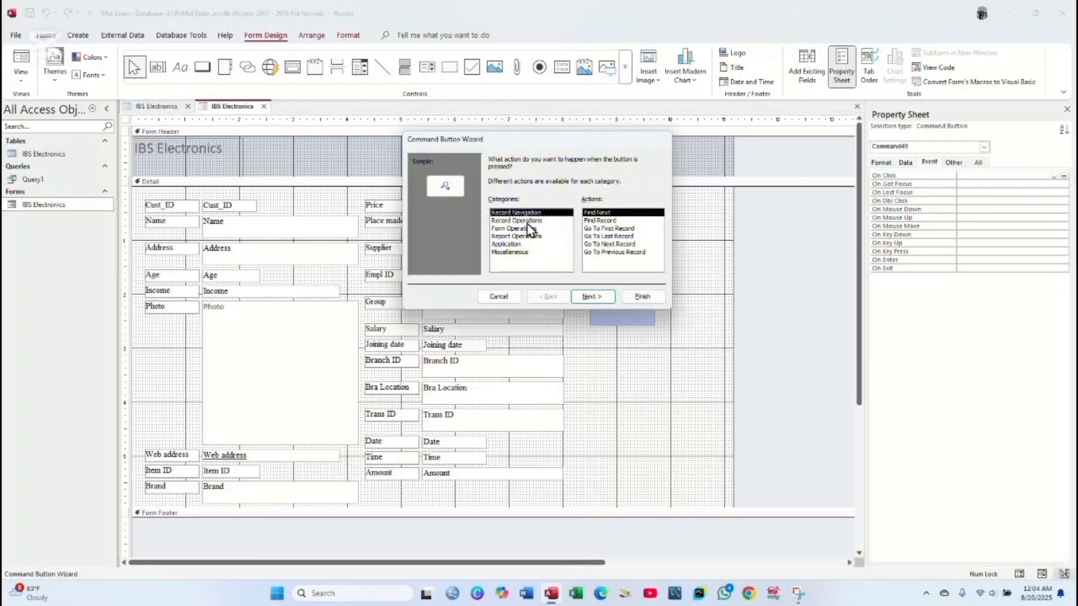
{"action": "left_click", "coordinate": [527, 222]}
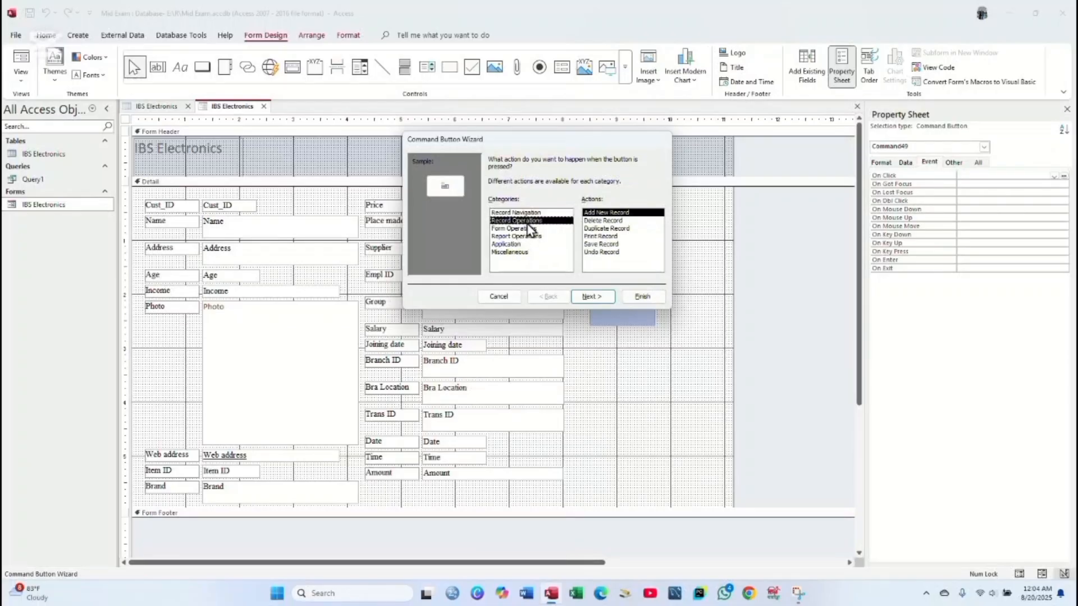
{"action": "left_click", "coordinate": [597, 245]}
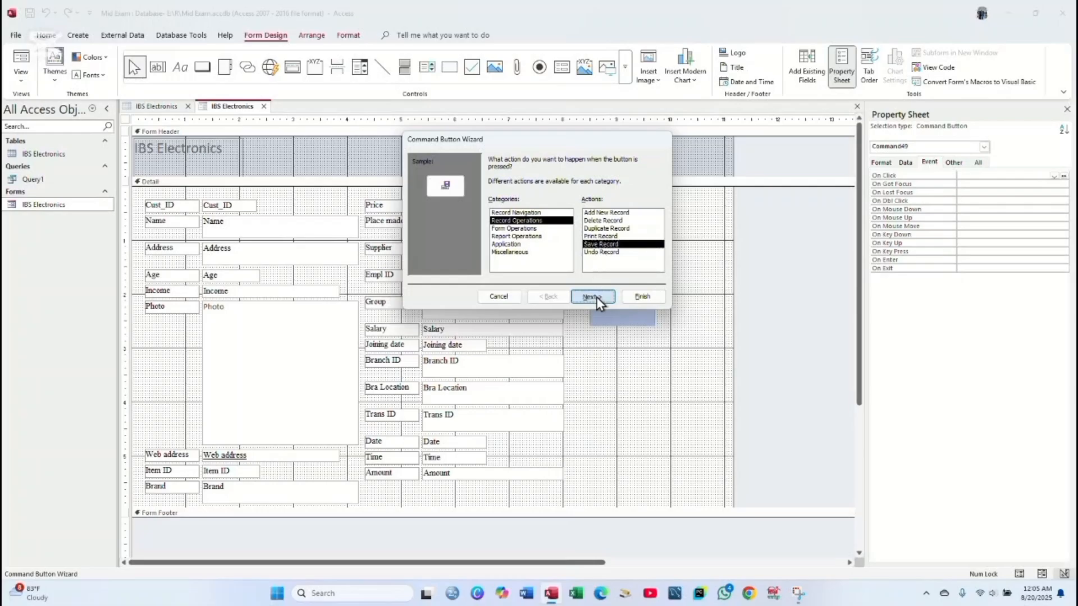
{"action": "left_click", "coordinate": [597, 297]}
{"action": "left_click", "coordinate": [510, 206]}
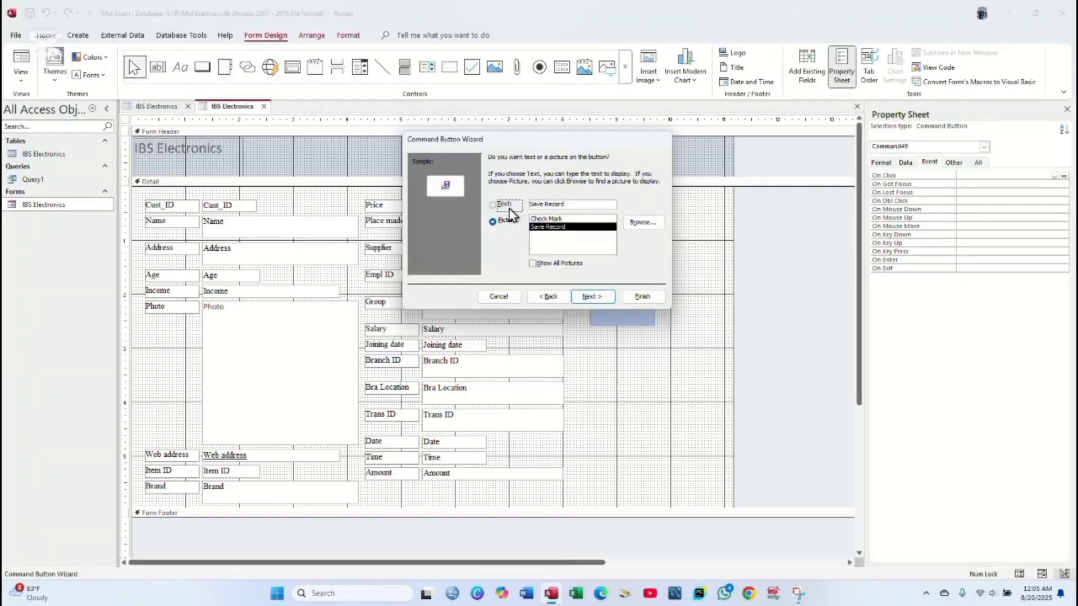
{"action": "left_click", "coordinate": [591, 296]}
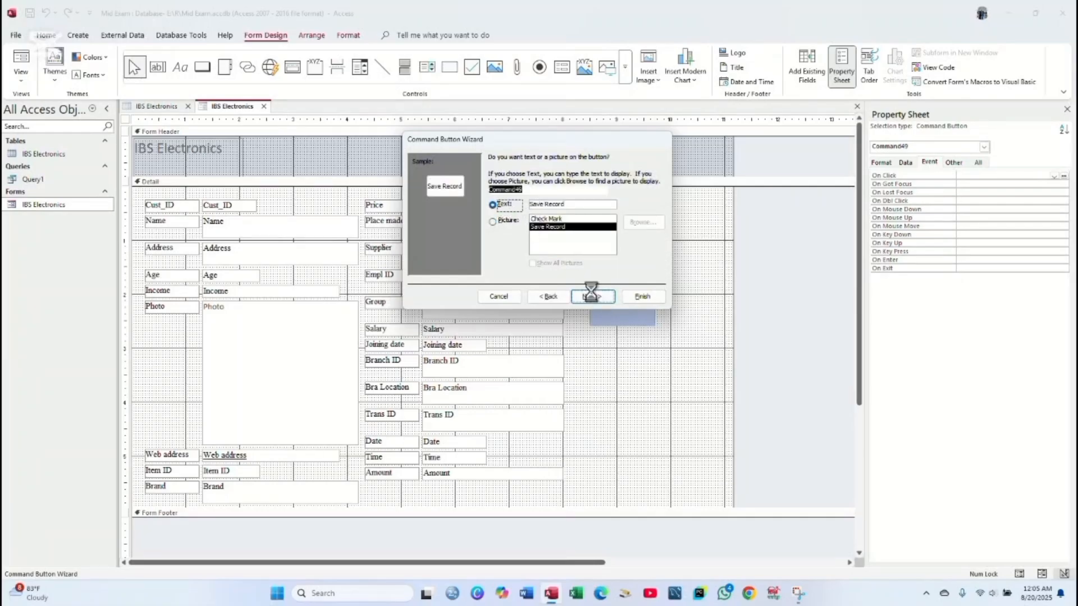
{"action": "left_click", "coordinate": [642, 296]}
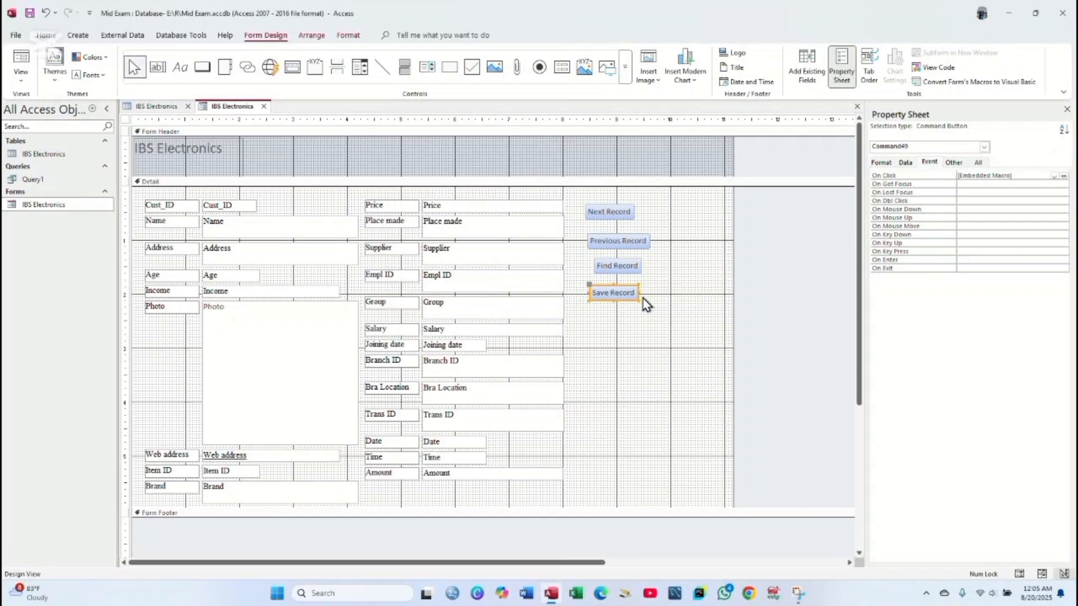
{"action": "left_click", "coordinate": [205, 68]}
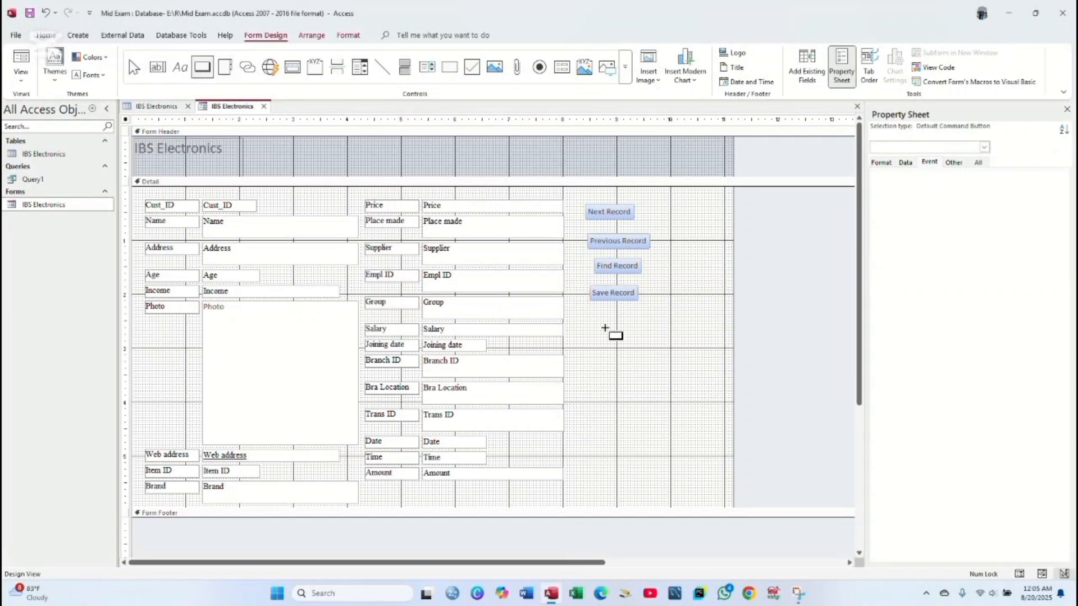
- Draw a button below Save Record that runs Query1, captioned 'Run Query'
{"action": "left_click_drag", "start_coordinate": [592, 316], "coordinate": [673, 357]}
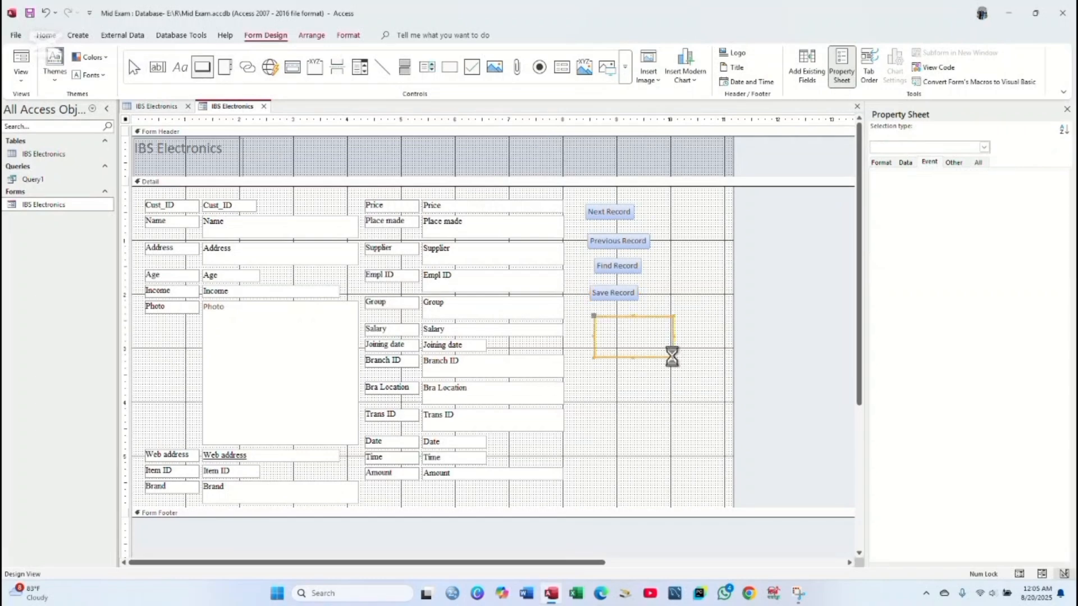
{"action": "left_click", "coordinate": [540, 253]}
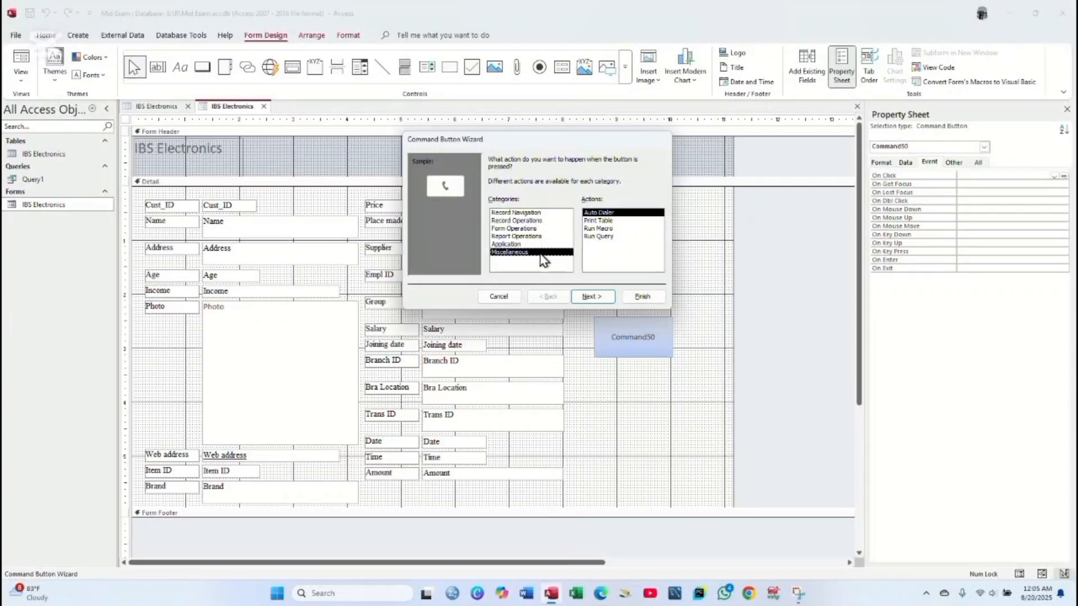
{"action": "left_click", "coordinate": [601, 236]}
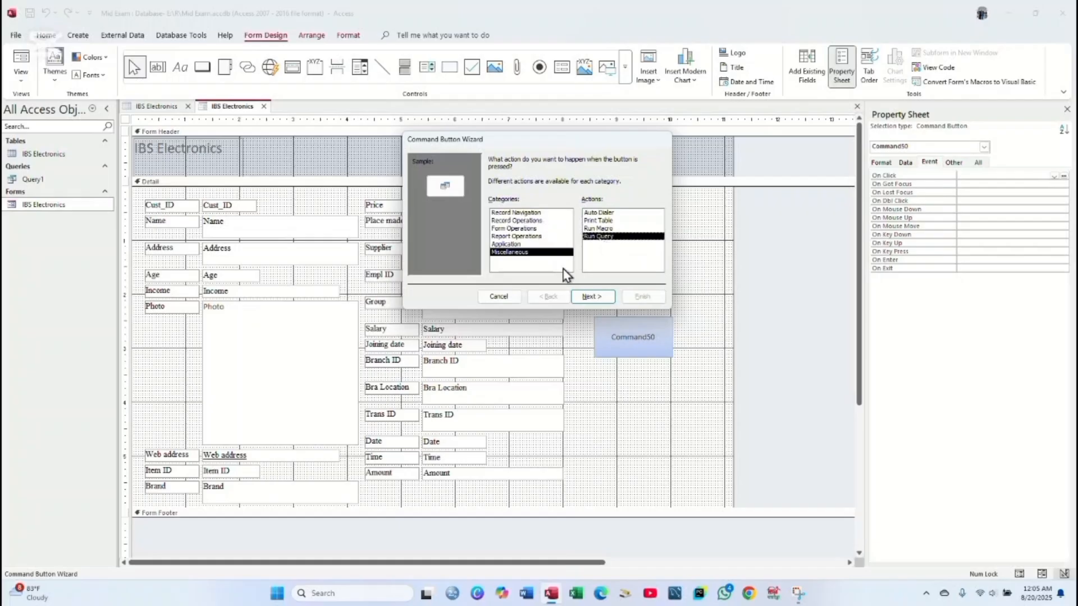
{"action": "left_click", "coordinate": [593, 303]}
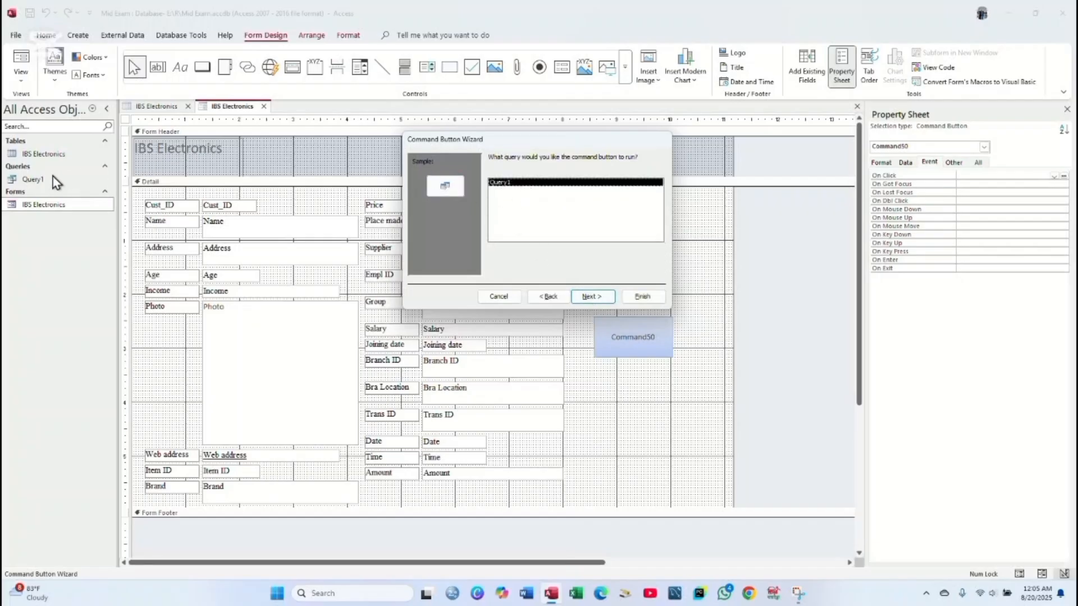
{"action": "left_click", "coordinate": [594, 297]}
{"action": "left_click", "coordinate": [492, 204]}
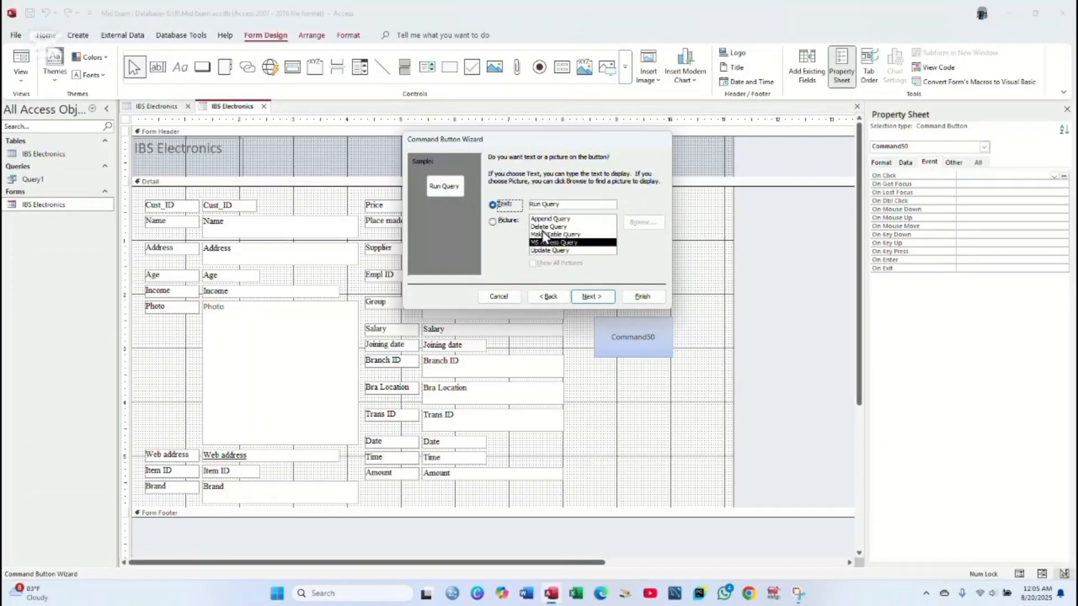
{"action": "left_click", "coordinate": [592, 297]}
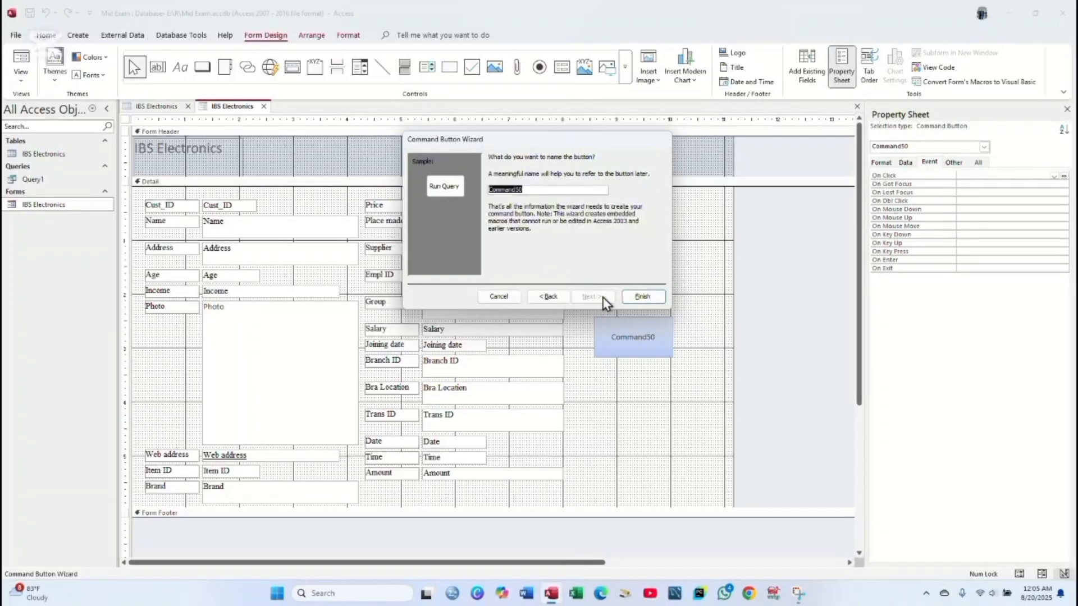
{"action": "left_click", "coordinate": [640, 298]}
{"action": "left_click", "coordinate": [634, 323]}
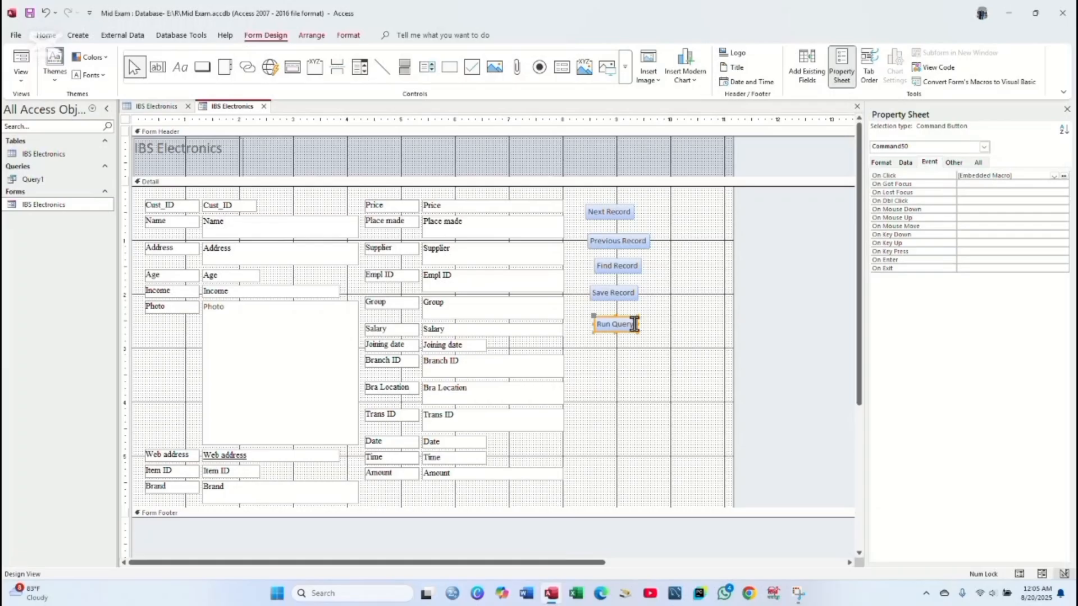
{"action": "left_click", "coordinate": [640, 363]}
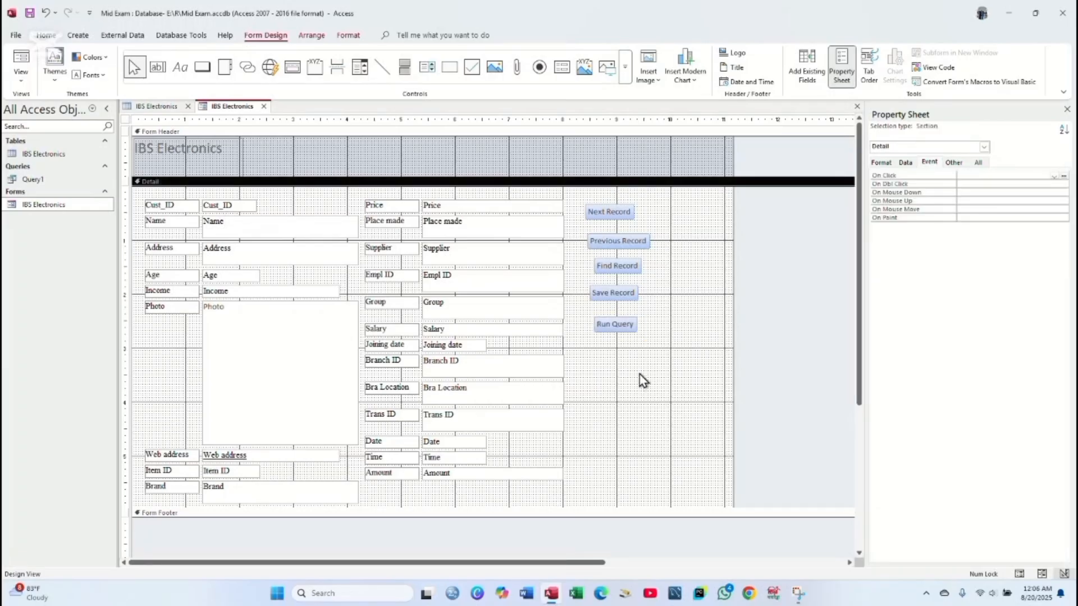
- Give all five command buttons a width of 1.2" and a height of 0.5"
{"action": "left_click_drag", "start_coordinate": [639, 375], "coordinate": [609, 207]}
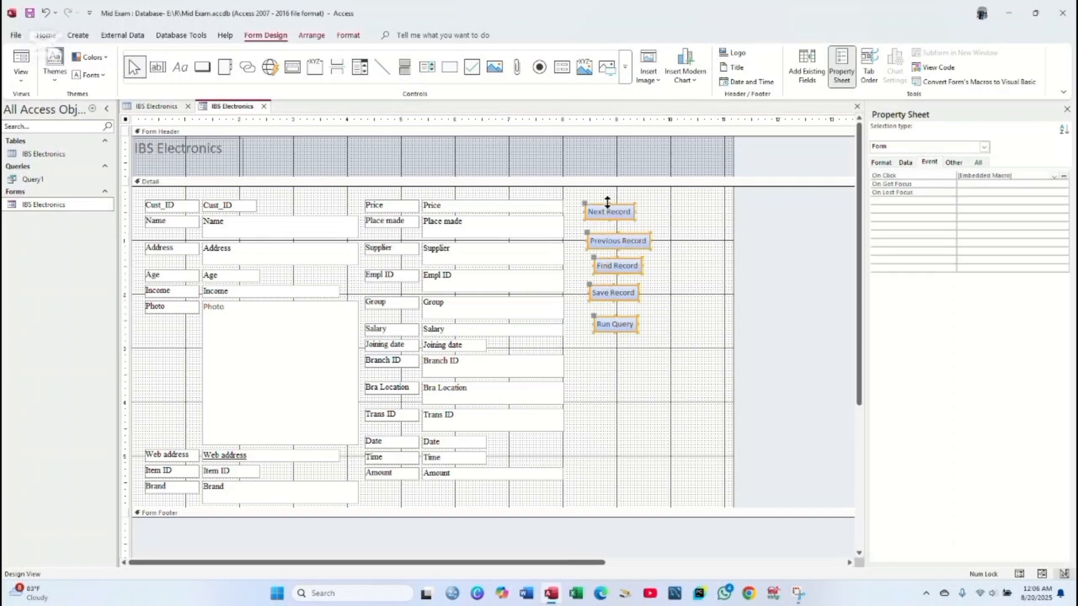
{"action": "left_click", "coordinate": [882, 163]}
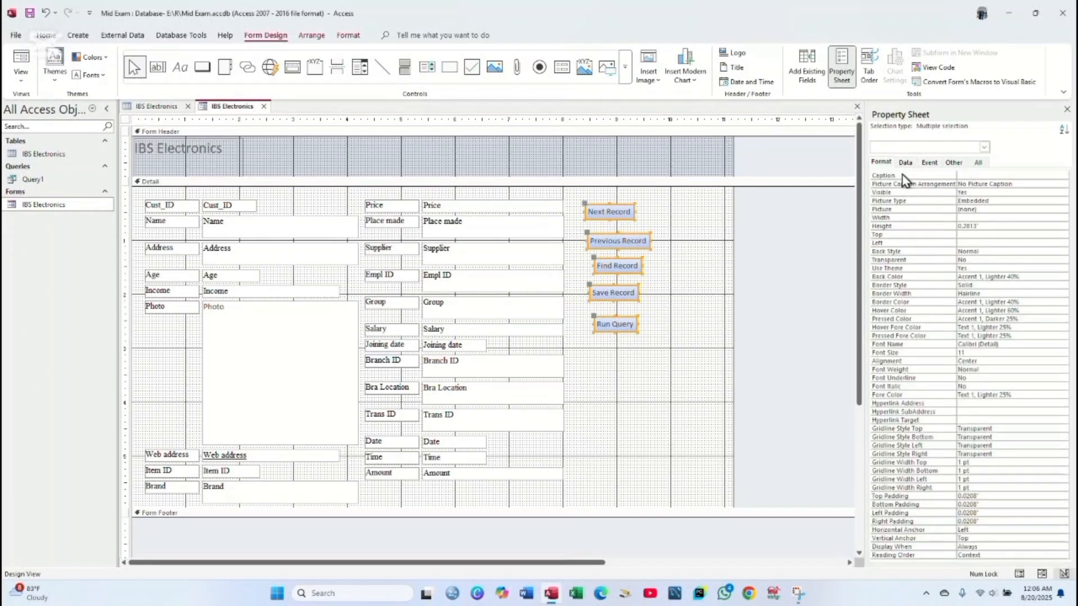
{"action": "left_click", "coordinate": [975, 217]}
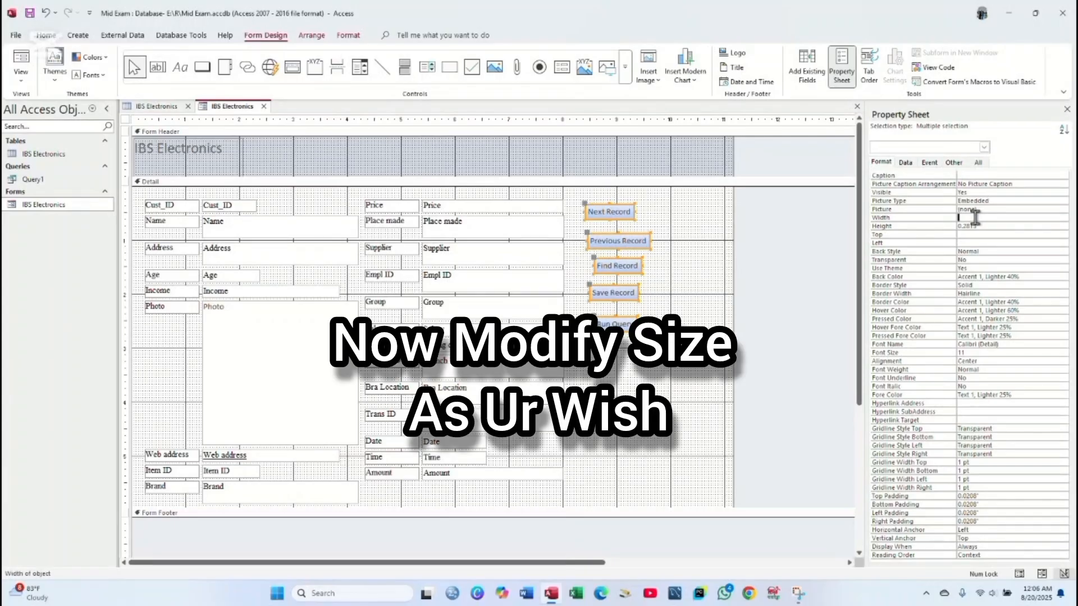
{"action": "type", "text": "0.5"}
{"action": "key", "text": "Return"}
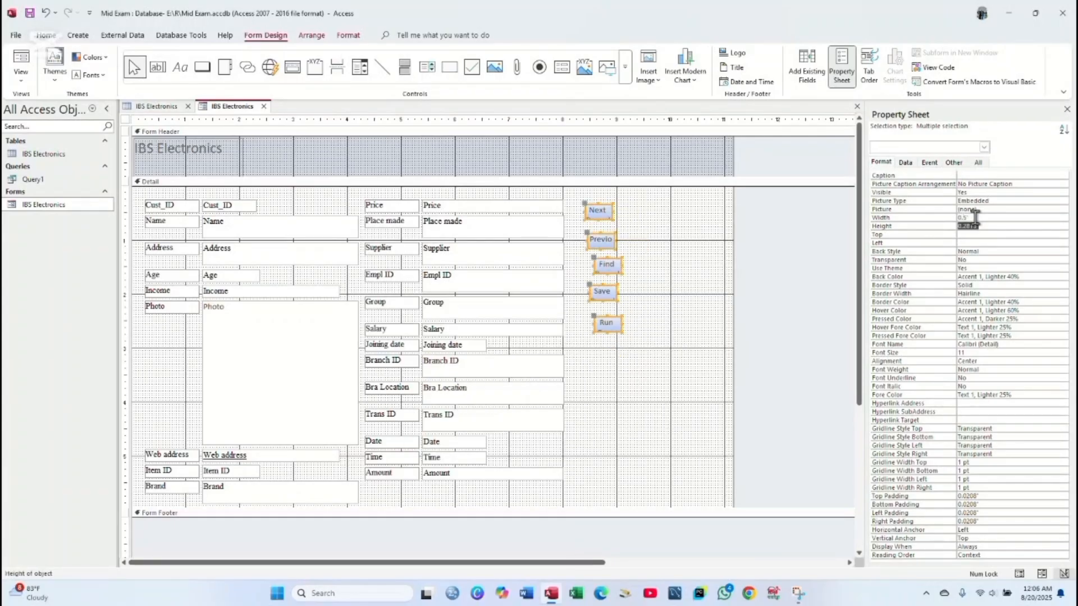
{"action": "left_click", "coordinate": [975, 217]}
{"action": "key", "text": "BackSpace"}
{"action": "key", "text": "BackSpace"}
{"action": "key", "text": "BackSpace"}
{"action": "type", "text": "1.2"}
{"action": "key", "text": "Return"}
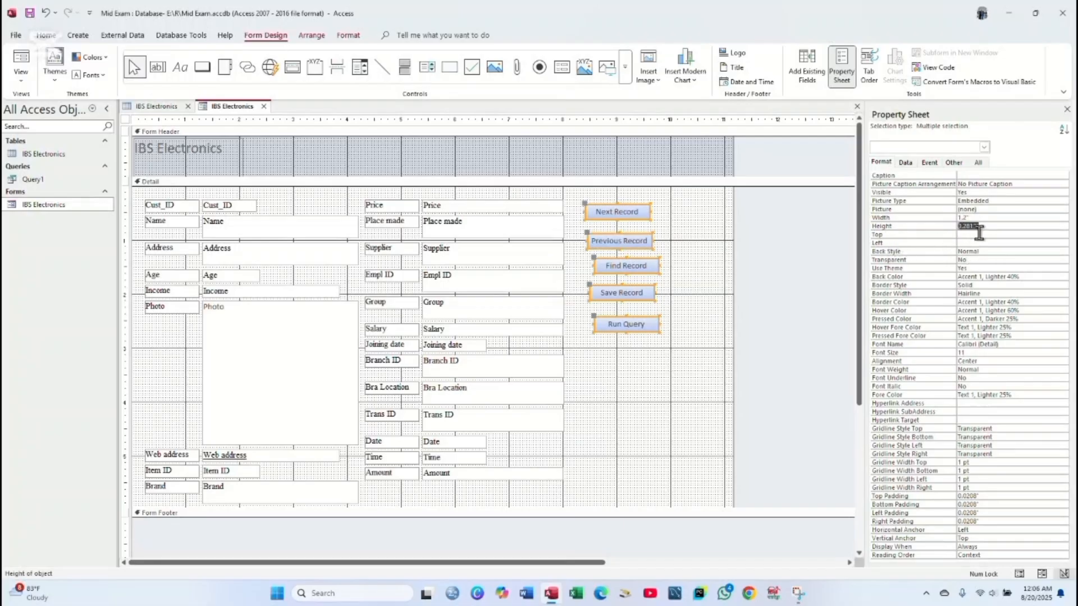
{"action": "left_click", "coordinate": [993, 227]}
{"action": "key", "text": "Return"}
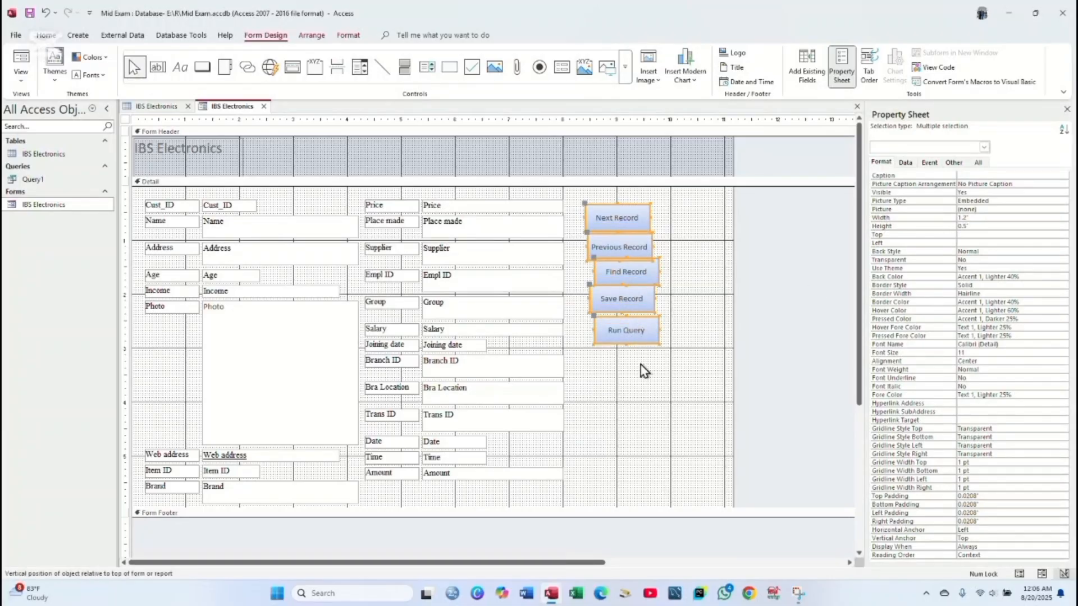
- Align all five buttons at a Left position of 9", then select Run Query
{"action": "left_click", "coordinate": [643, 372]}
{"action": "left_click", "coordinate": [643, 335]}
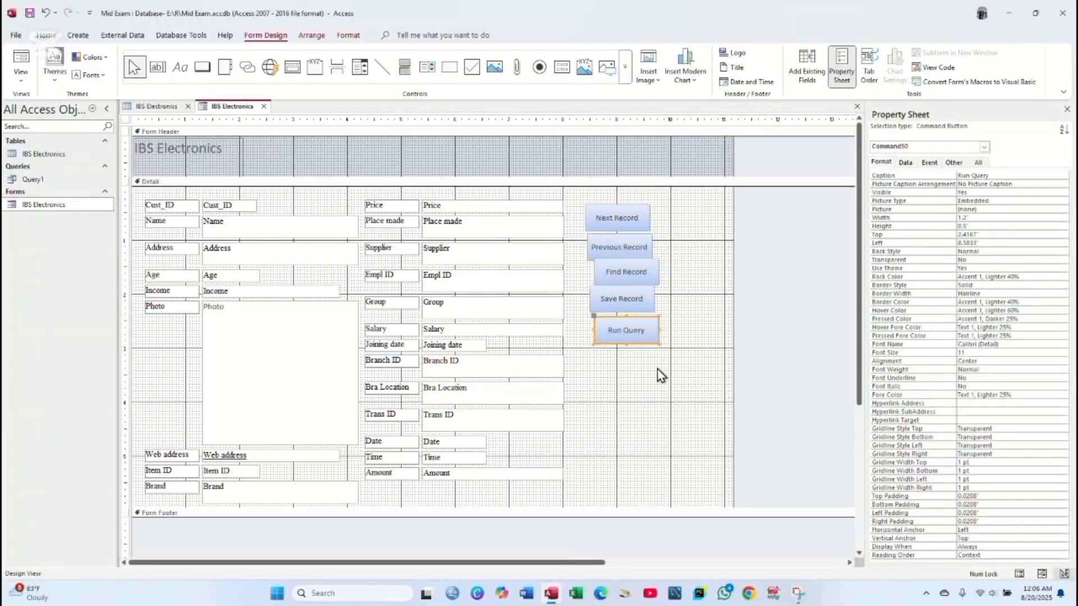
{"action": "left_click_drag", "start_coordinate": [661, 376], "coordinate": [611, 198]}
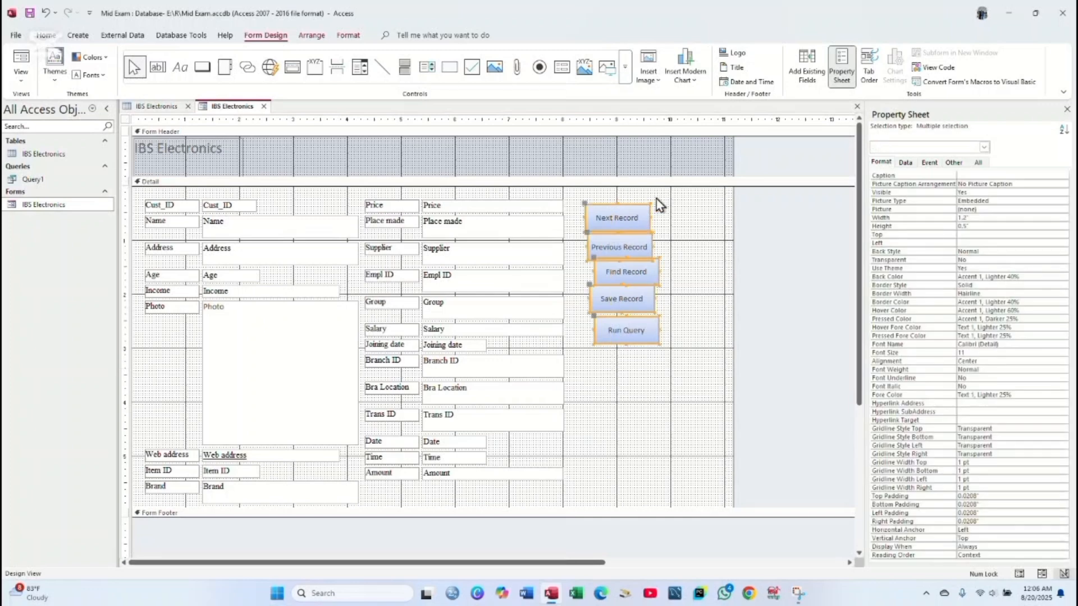
{"action": "left_click", "coordinate": [969, 243]}
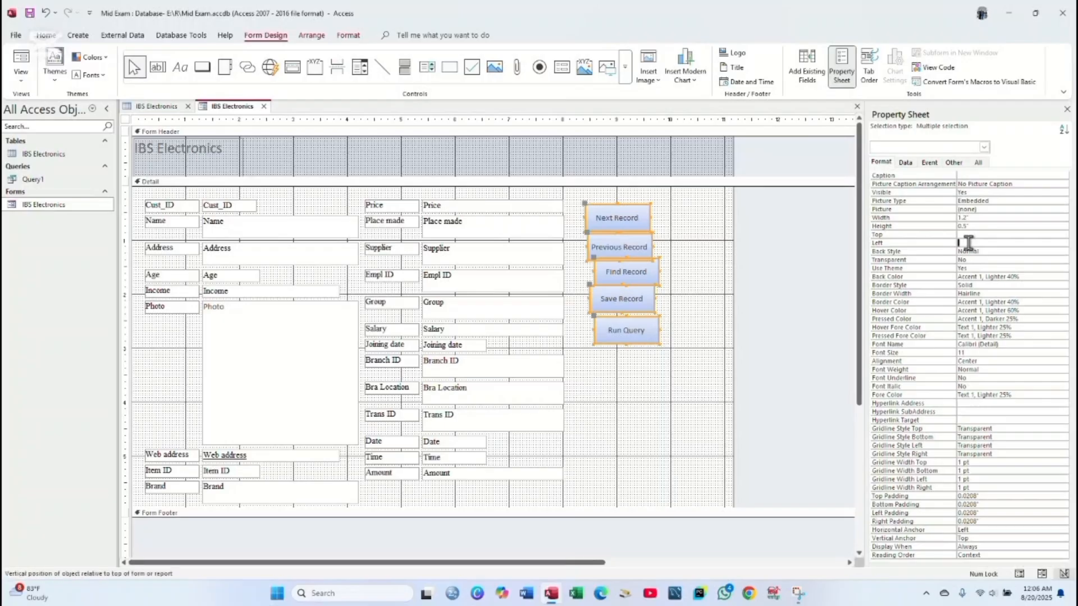
{"action": "type", "text": "10"}
{"action": "key", "text": "Return"}
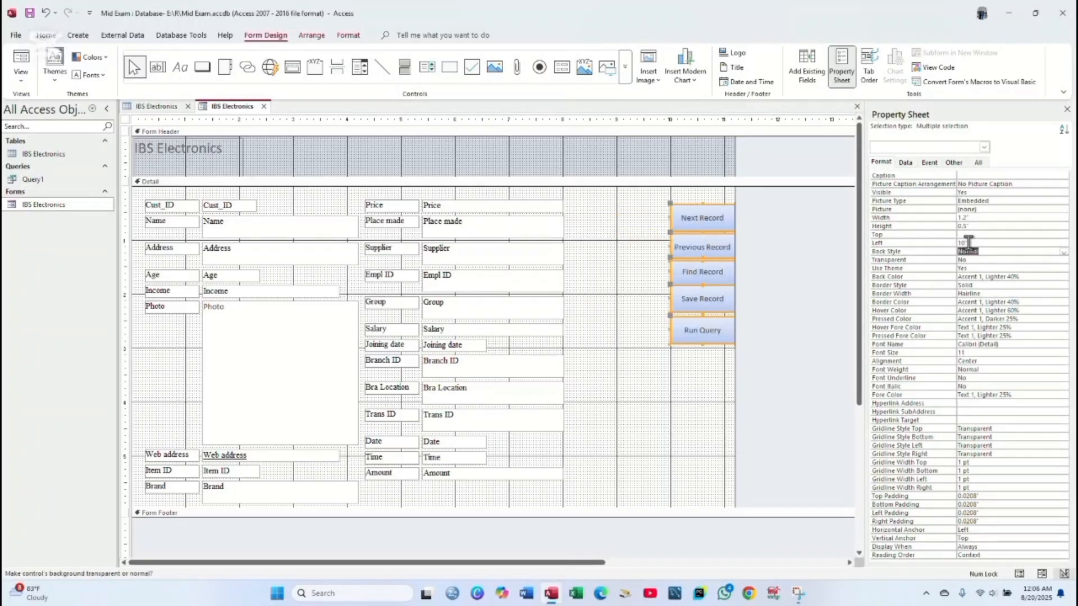
{"action": "left_click", "coordinate": [976, 243]}
{"action": "key", "text": "BackSpace"}
{"action": "key", "text": "BackSpace"}
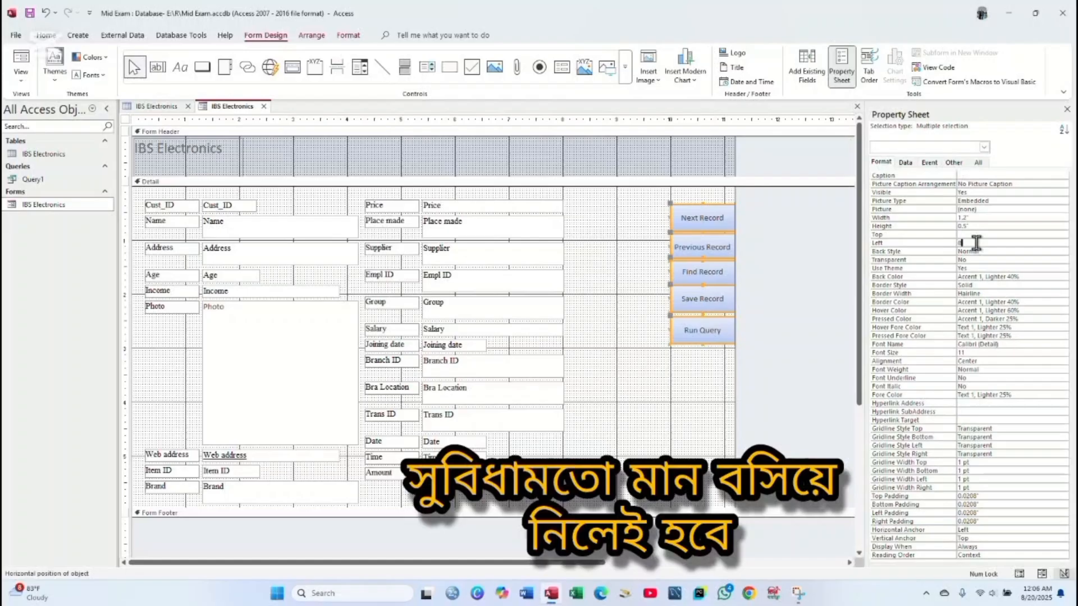
{"action": "key", "text": "Return"}
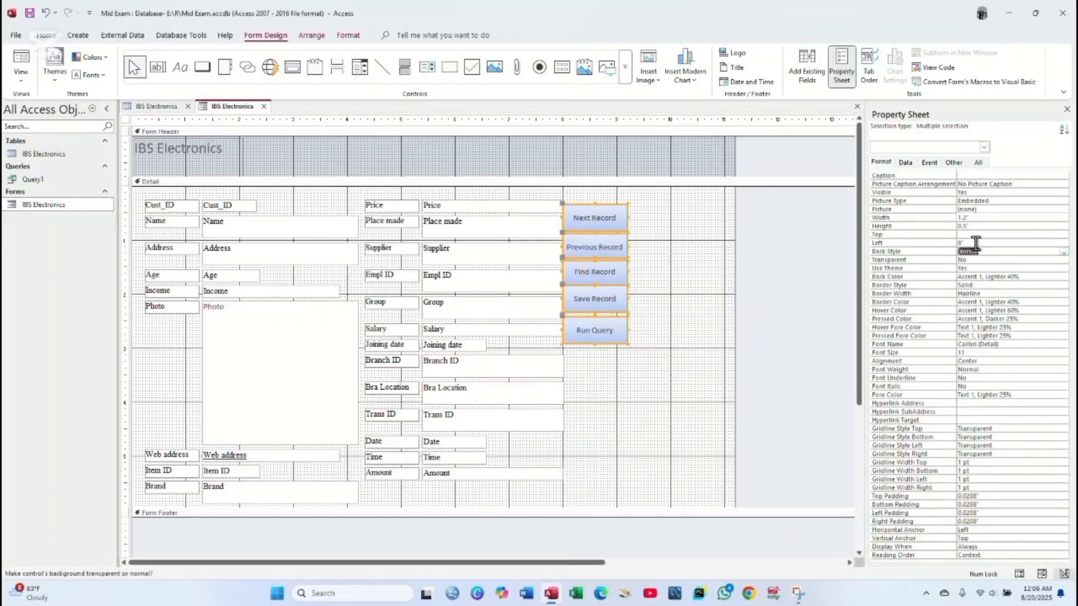
{"action": "left_click", "coordinate": [976, 243]}
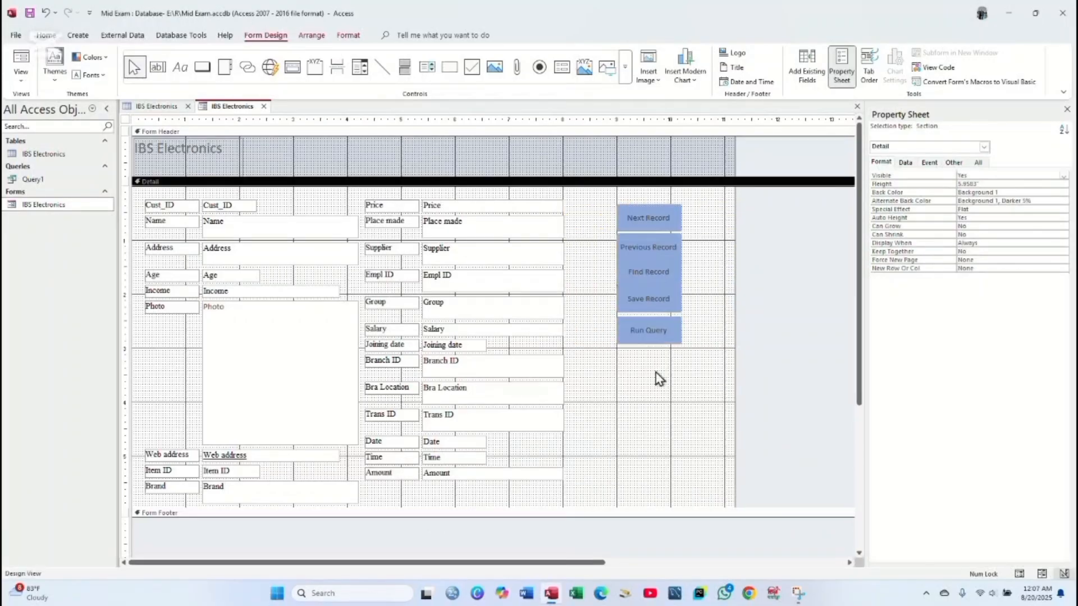
{"action": "left_click", "coordinate": [662, 333]}
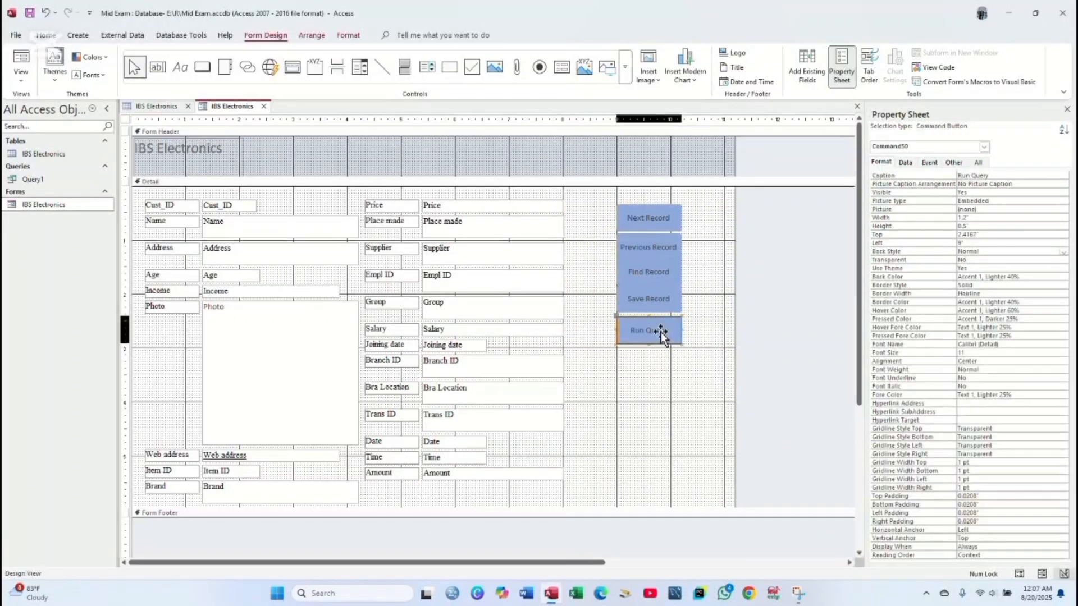
- Shift Run Query, Save, Find, Previous and Next Record buttons down for even spacing, then select all five
{"action": "key", "text": "Down"}
{"action": "key", "text": "Down"}
{"action": "key", "text": "Down"}
{"action": "key", "text": "Down"}
{"action": "key", "text": "Down"}
{"action": "key", "text": "Down"}
{"action": "key", "text": "Down"}
{"action": "key", "text": "Down"}
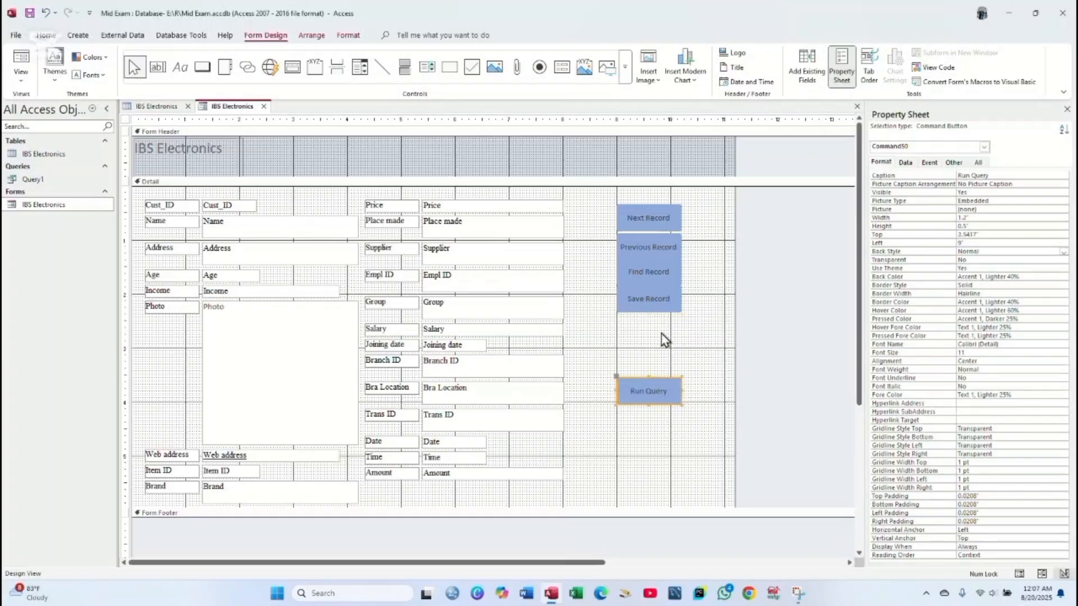
{"action": "left_click", "coordinate": [668, 302]}
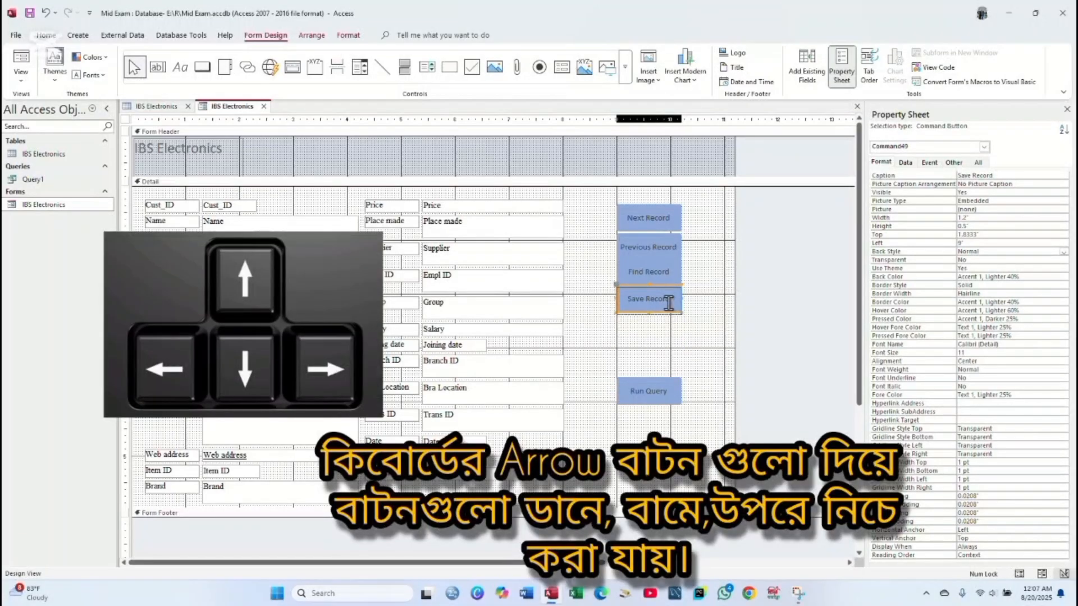
{"action": "key", "text": "Down"}
{"action": "key", "text": "Down"}
{"action": "key", "text": "Down"}
{"action": "key", "text": "Down"}
{"action": "key", "text": "Down"}
{"action": "key", "text": "Down"}
{"action": "key", "text": "Down"}
{"action": "key", "text": "Down"}
{"action": "key", "text": "Down"}
{"action": "key", "text": "Up"}
{"action": "key", "text": "Up"}
{"action": "key", "text": "Up"}
{"action": "key", "text": "Up"}
{"action": "key", "text": "Up"}
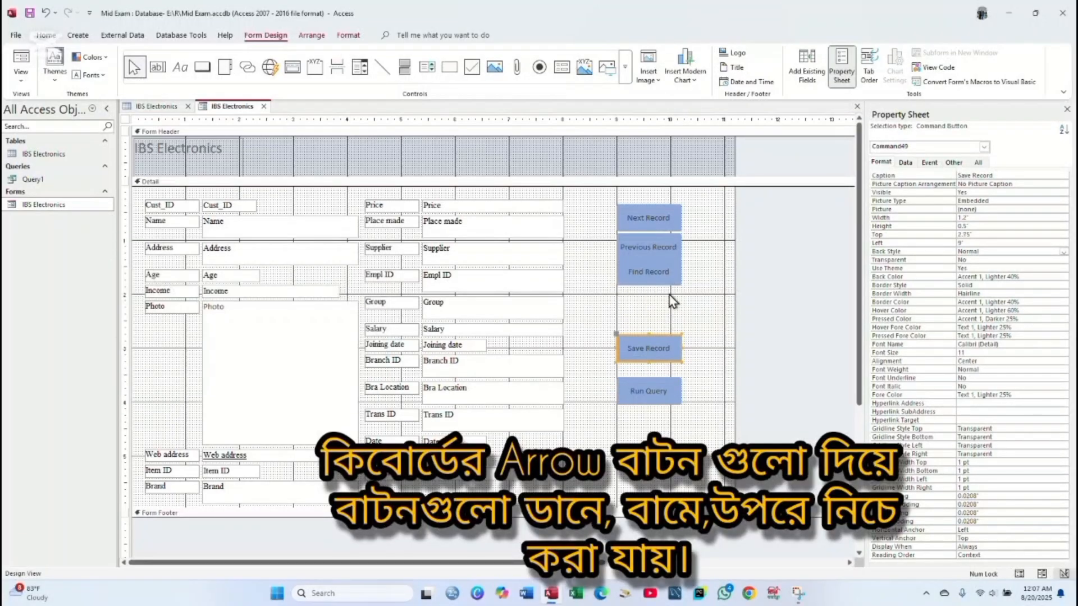
{"action": "left_click_drag", "start_coordinate": [667, 276], "coordinate": [672, 318]}
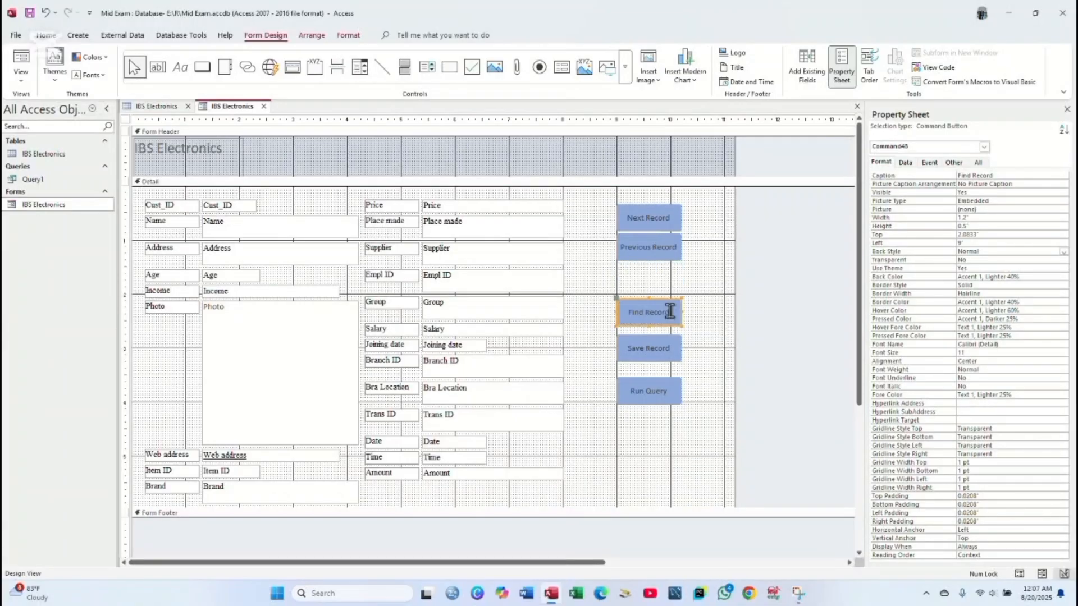
{"action": "left_click_drag", "start_coordinate": [663, 247], "coordinate": [662, 251]}
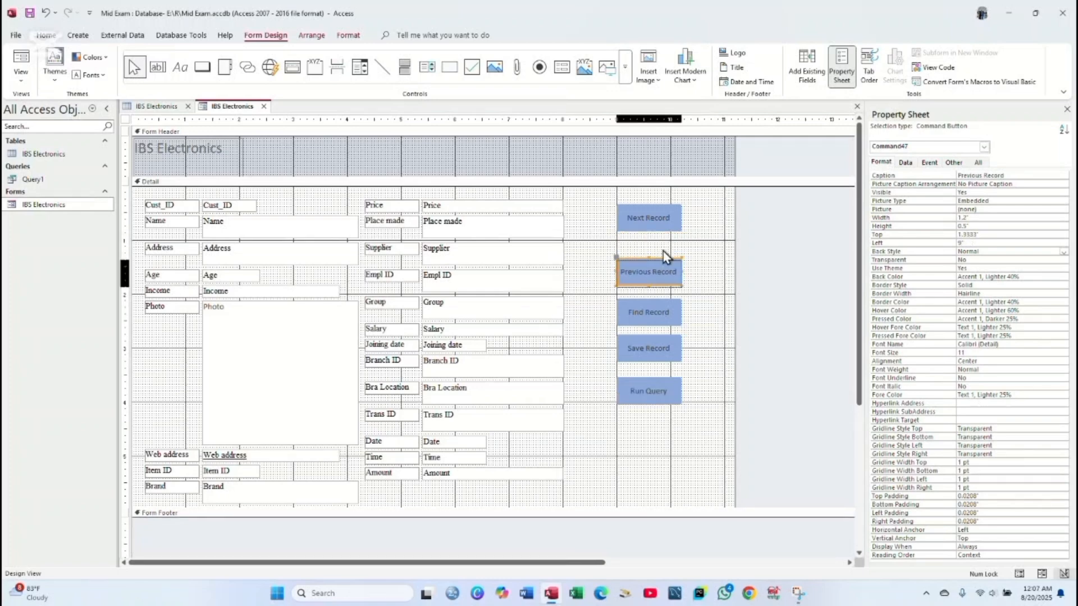
{"action": "left_click", "coordinate": [668, 217]}
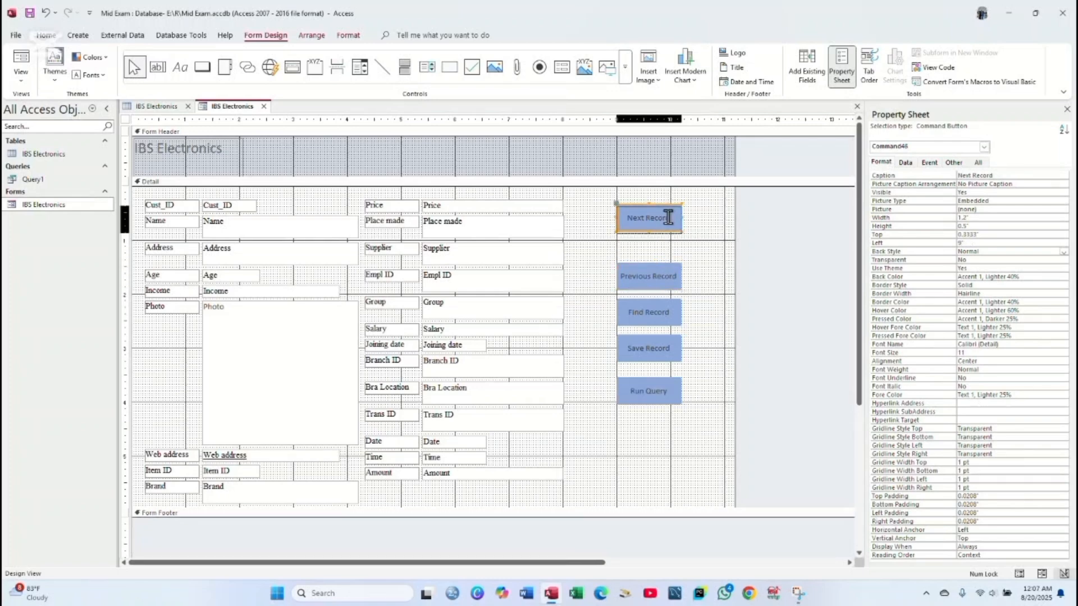
{"action": "left_click_drag", "start_coordinate": [668, 218], "coordinate": [669, 220]}
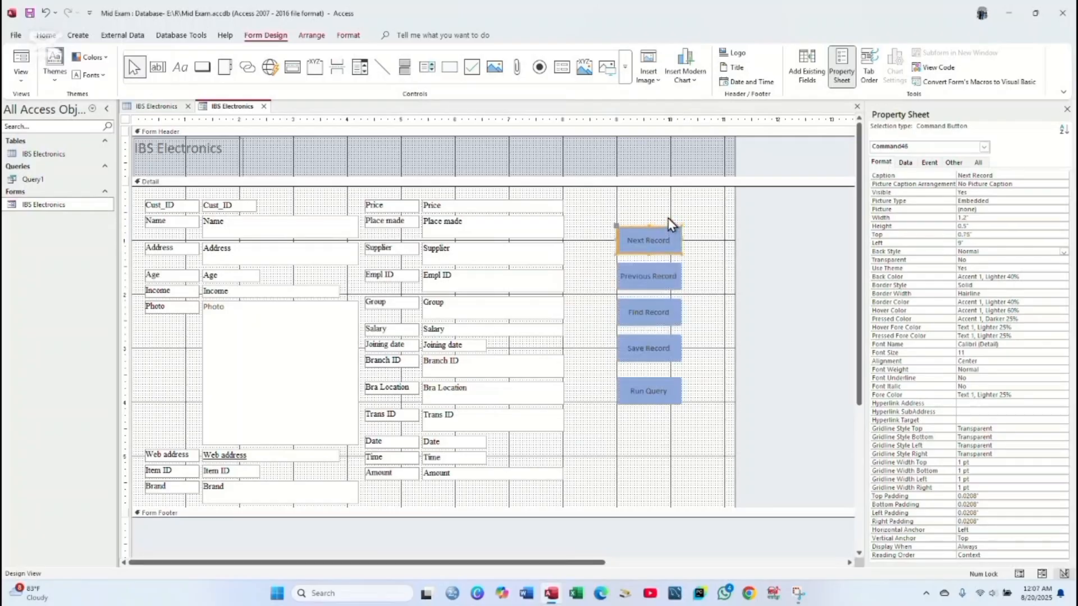
{"action": "left_click", "coordinate": [703, 437]}
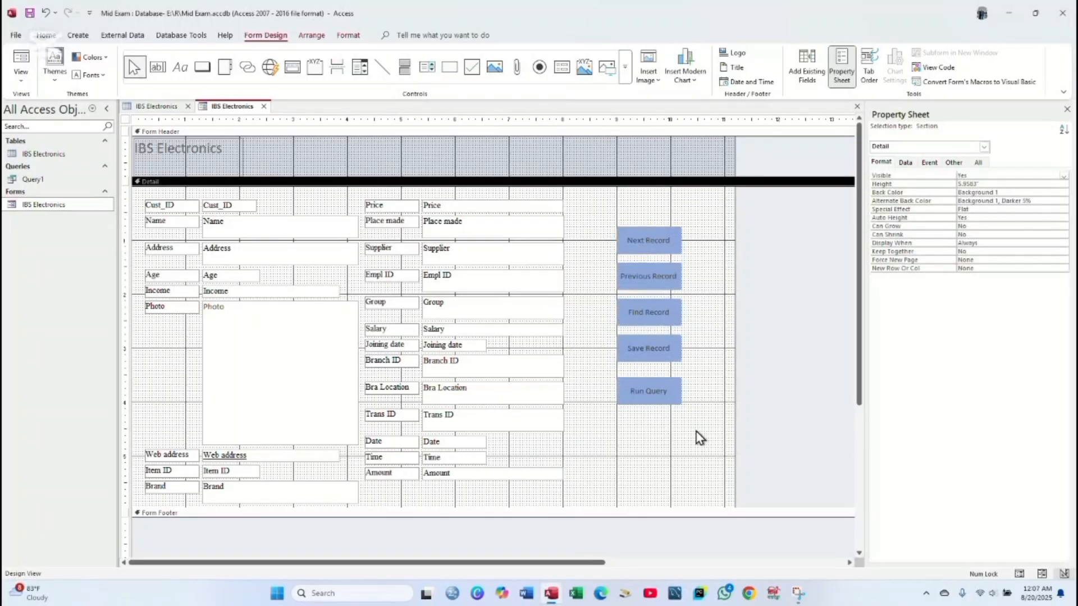
{"action": "left_click_drag", "start_coordinate": [692, 441], "coordinate": [612, 202]}
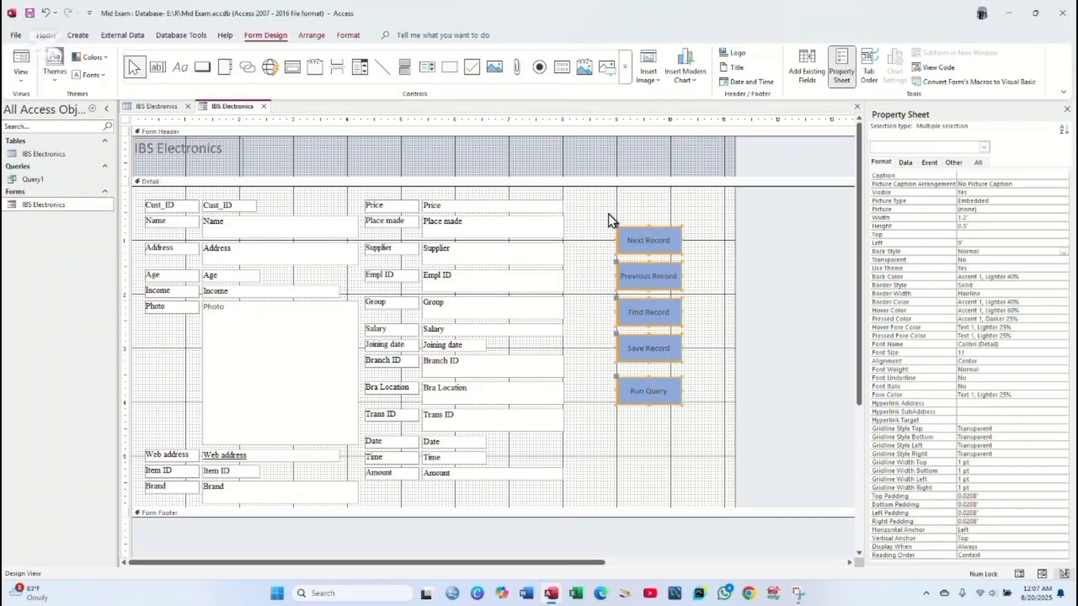
- Fill the five buttons with green and give them a rounded-rectangle shape
{"action": "left_click", "coordinate": [347, 35]}
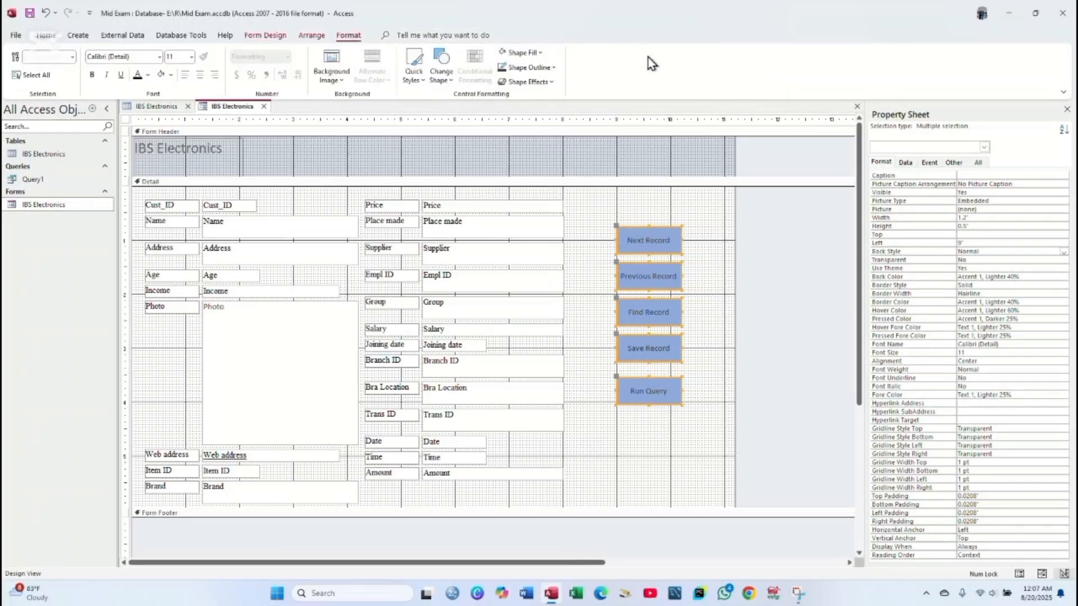
{"action": "left_click", "coordinate": [534, 55]}
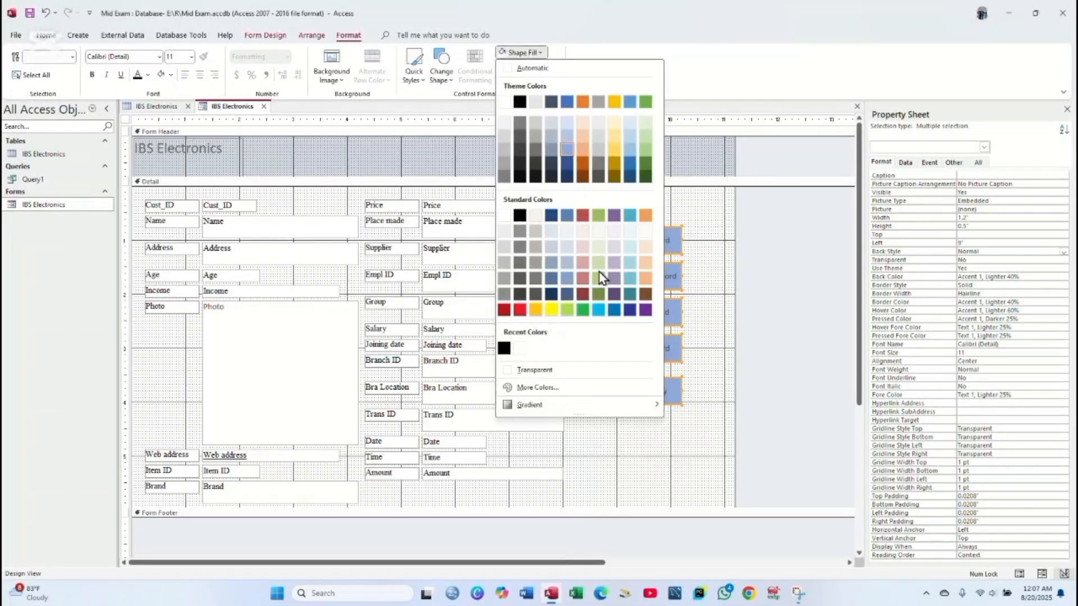
{"action": "left_click", "coordinate": [583, 309]}
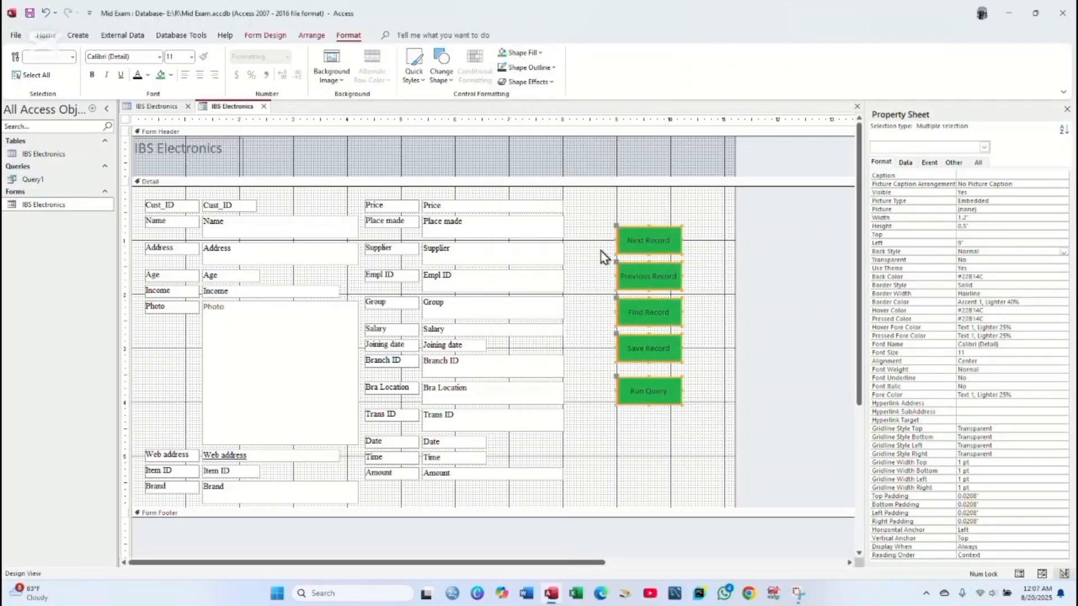
{"action": "left_click", "coordinate": [444, 72]}
{"action": "left_click", "coordinate": [488, 103]}
{"action": "left_click", "coordinate": [602, 224]}
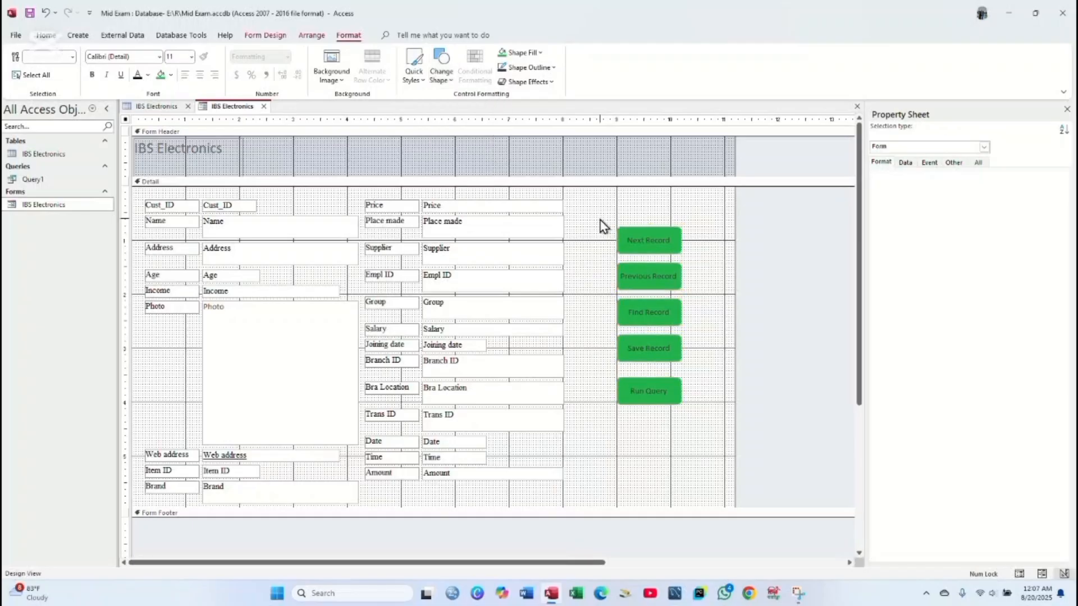
- Give the Detail section a light pink #EFD3D2 background and save the form
{"action": "right_click", "coordinate": [232, 117]}
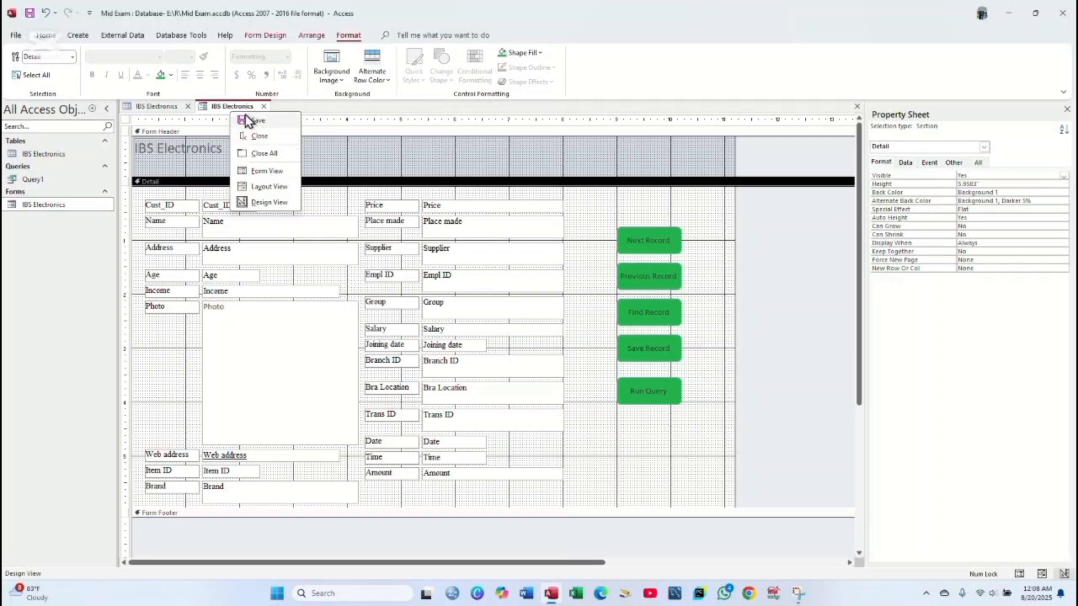
{"action": "left_click", "coordinate": [616, 220]}
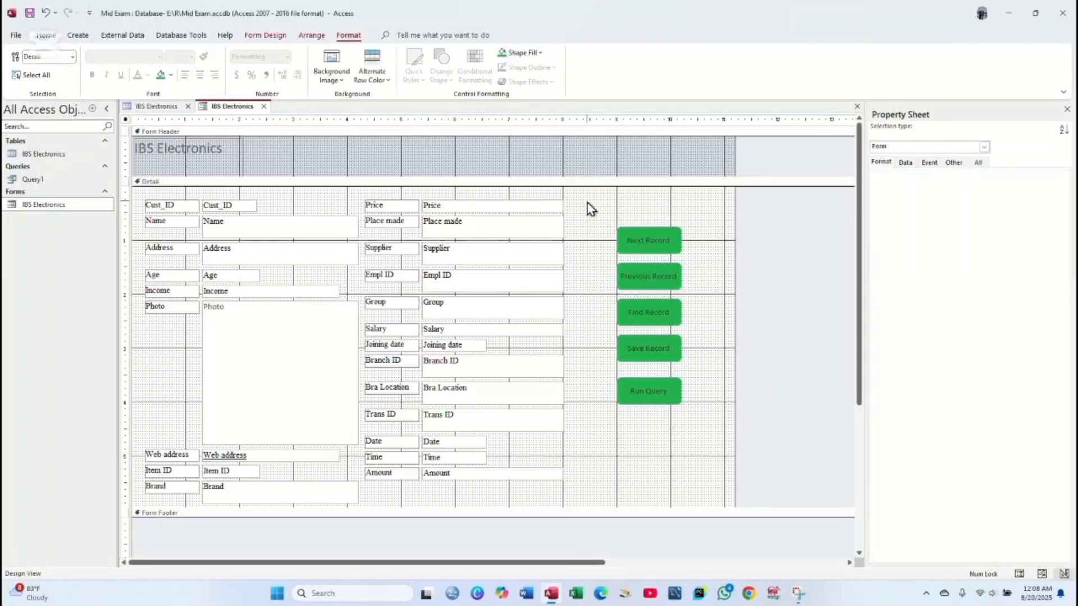
{"action": "left_click", "coordinate": [531, 52]}
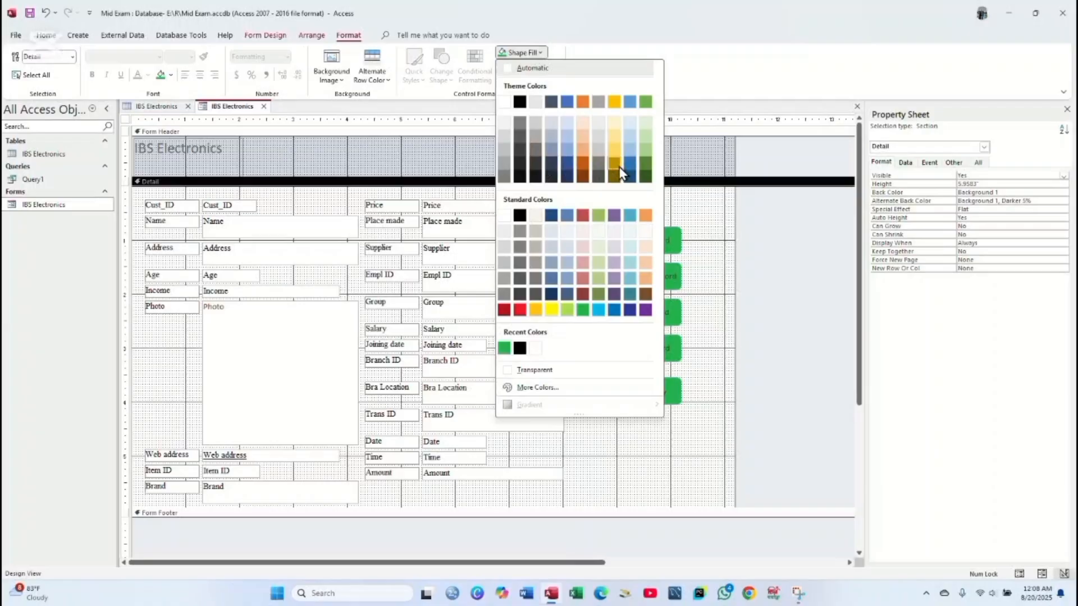
{"action": "left_click", "coordinate": [599, 149]}
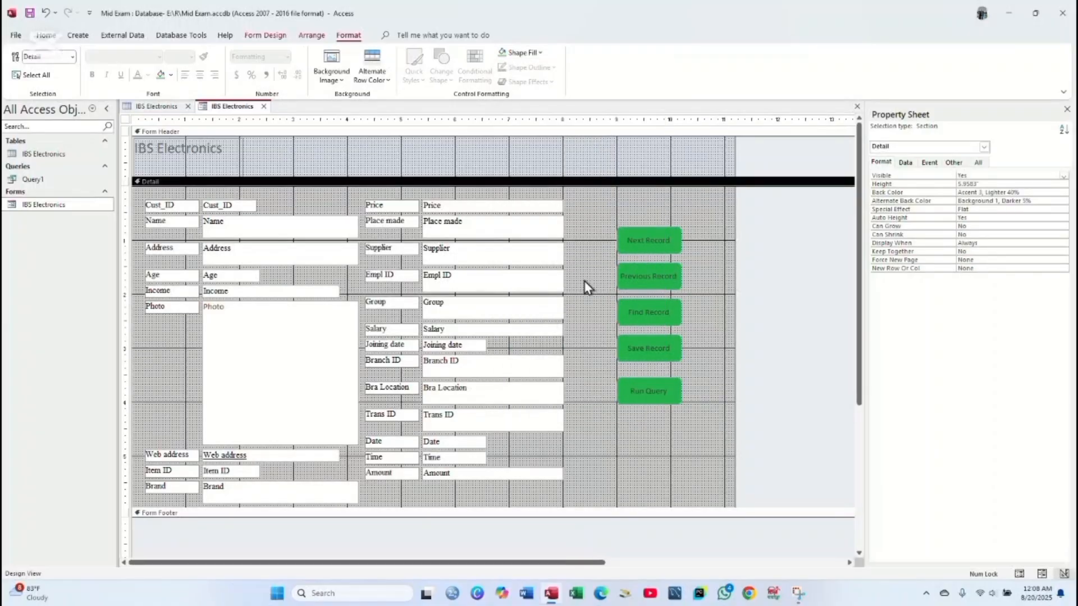
{"action": "left_click", "coordinate": [526, 54]}
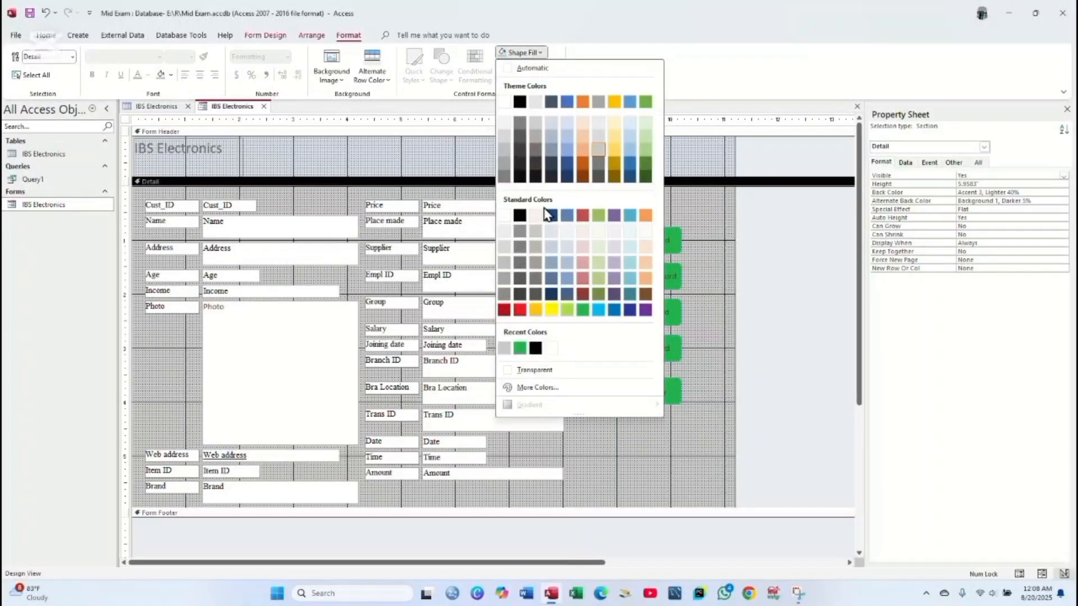
{"action": "left_click", "coordinate": [583, 247]}
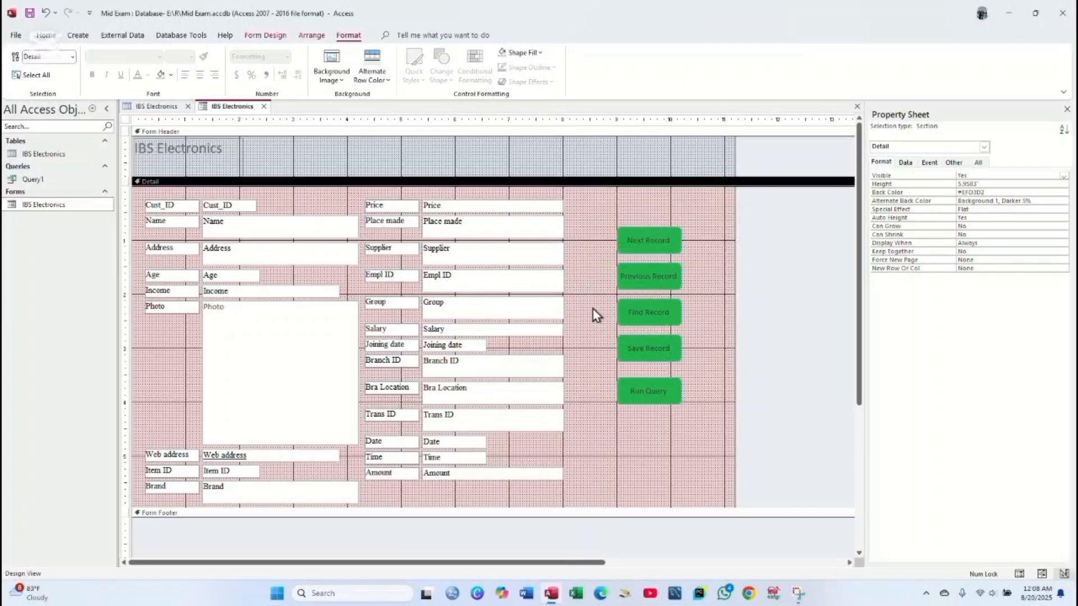
{"action": "right_click", "coordinate": [235, 107]}
{"action": "left_click", "coordinate": [250, 117]}
{"action": "right_click", "coordinate": [61, 208]}
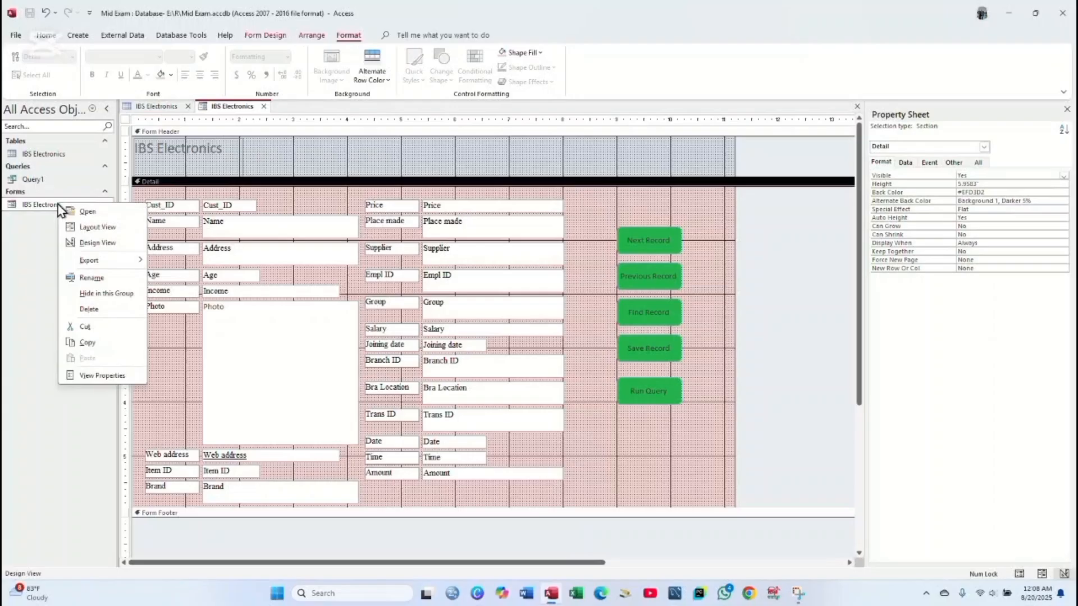
- Open the form in Form View and step through records 1–3 with Next and Previous Record
{"action": "left_click", "coordinate": [87, 211]}
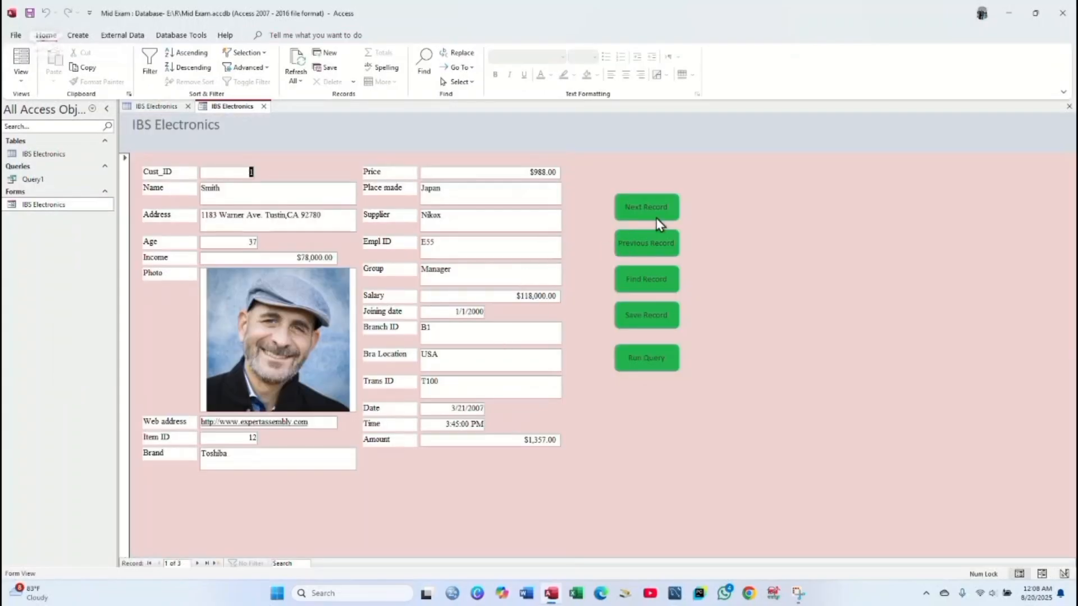
{"action": "left_click", "coordinate": [662, 212]}
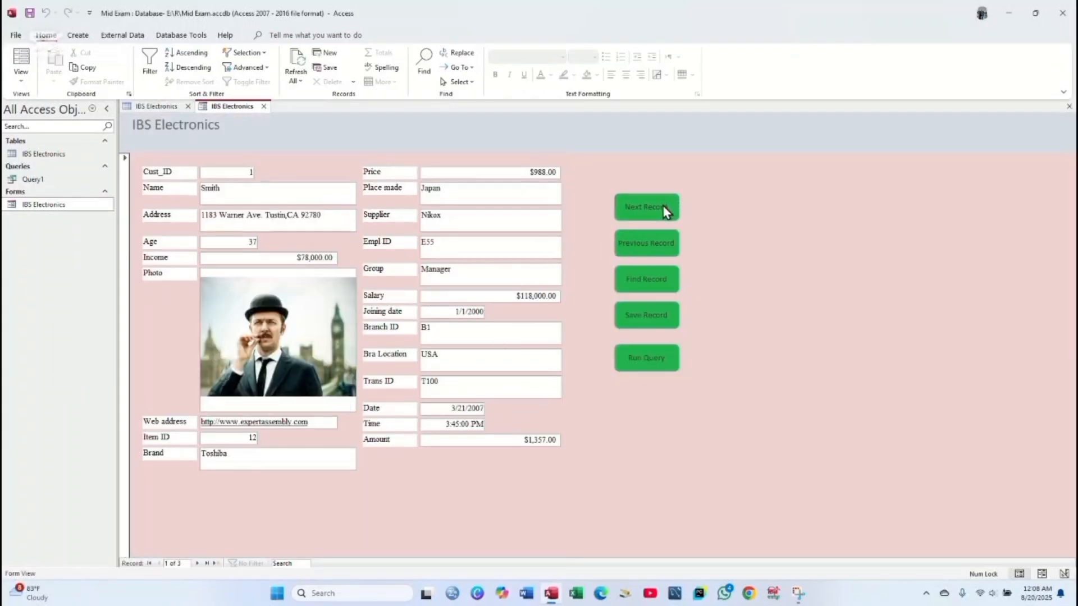
{"action": "double_click", "coordinate": [246, 172]}
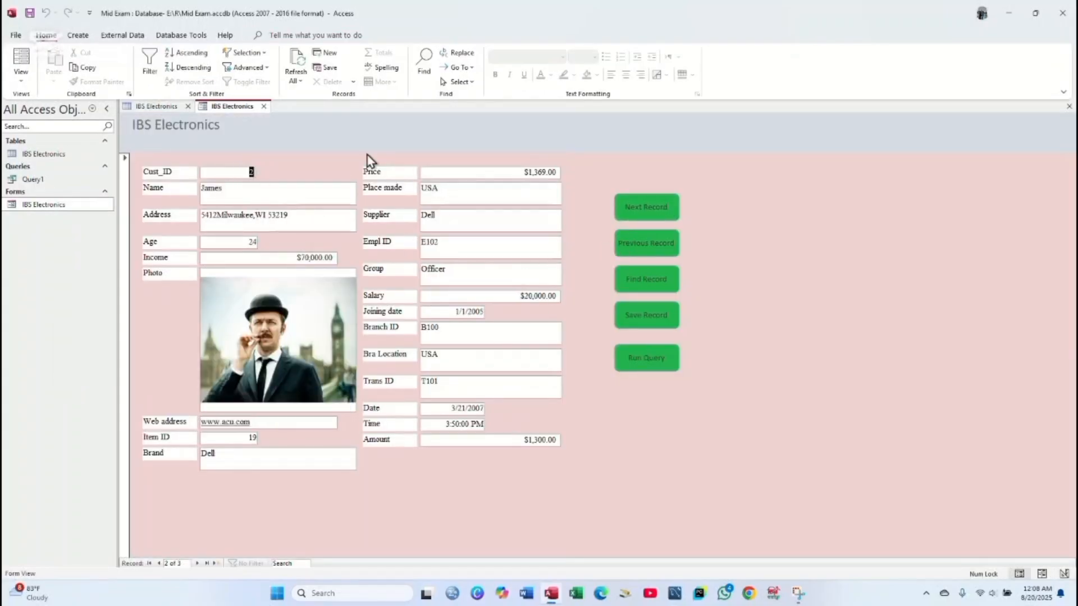
{"action": "left_click", "coordinate": [661, 211]}
{"action": "double_click", "coordinate": [249, 172]}
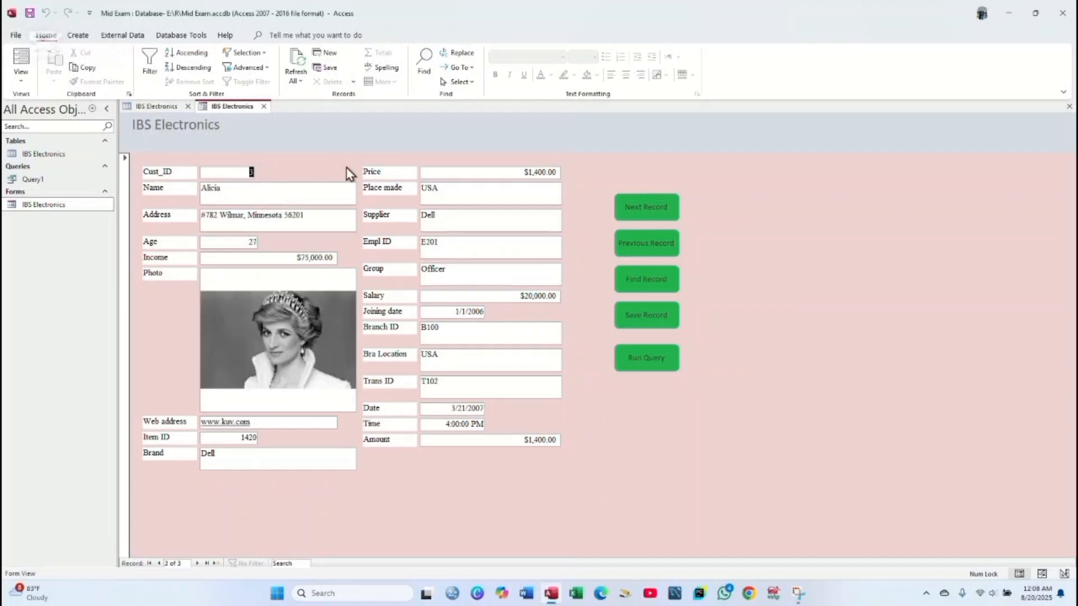
{"action": "left_click", "coordinate": [635, 247]}
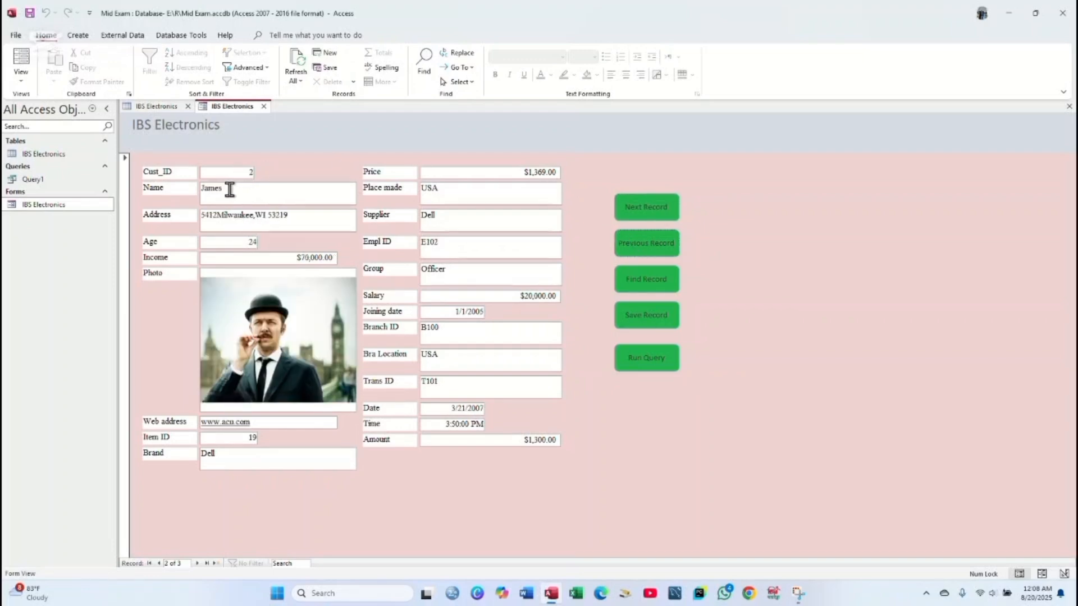
{"action": "double_click", "coordinate": [247, 172]}
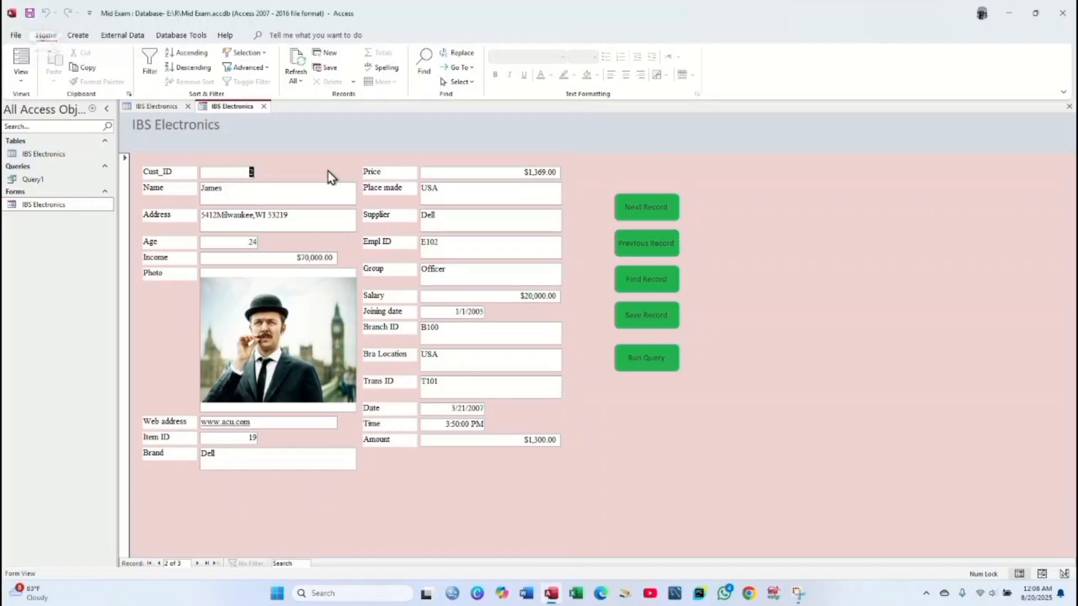
{"action": "left_click", "coordinate": [638, 247]}
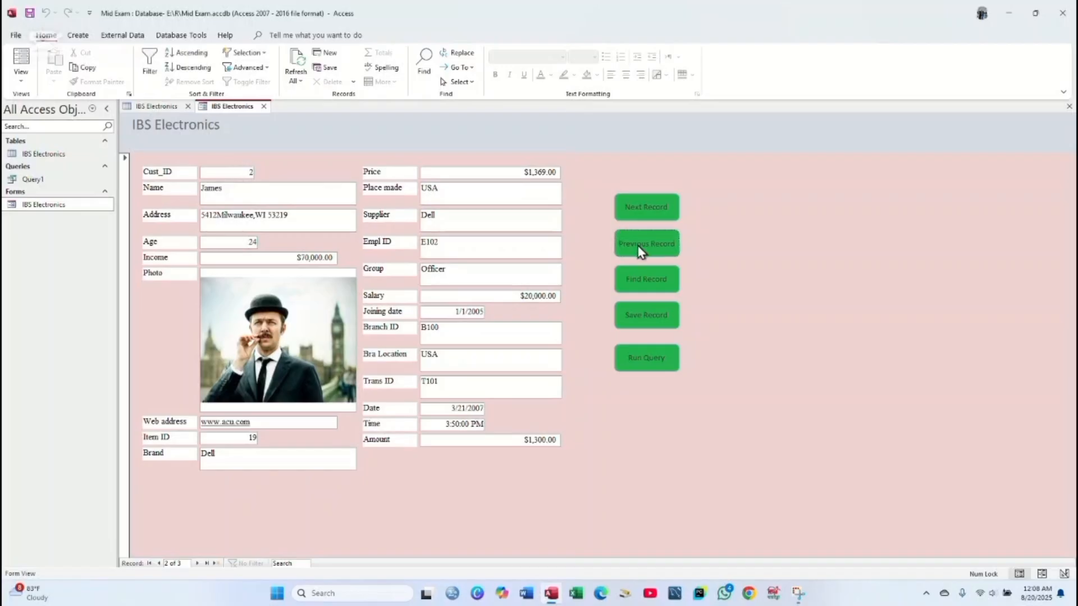
{"action": "double_click", "coordinate": [250, 172]}
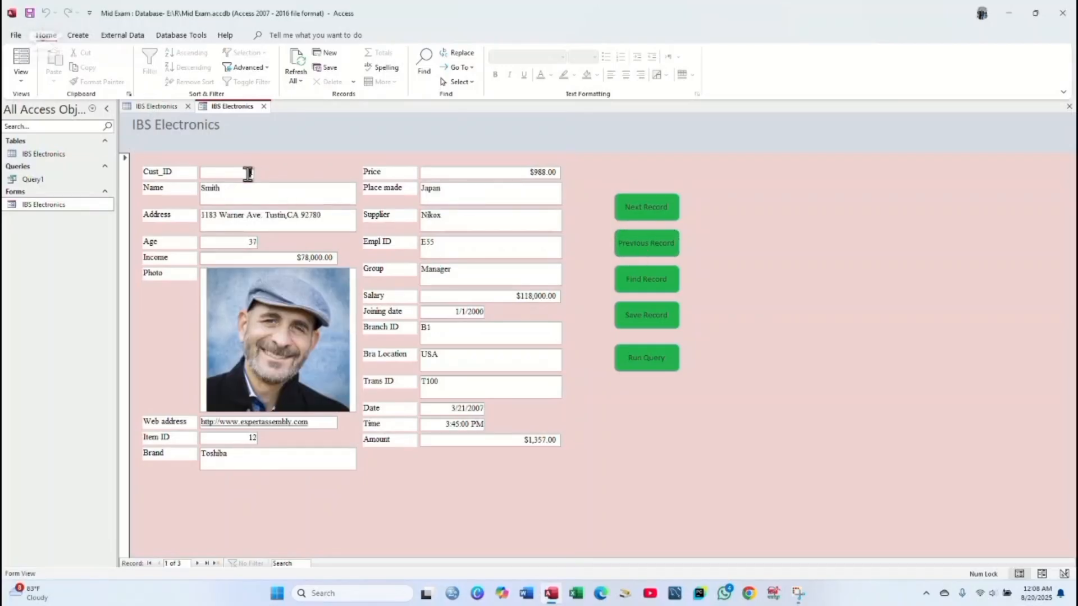
- Use Find Record to locate Cust_ID 3, then close the Find and Replace window
{"action": "left_click", "coordinate": [667, 281]}
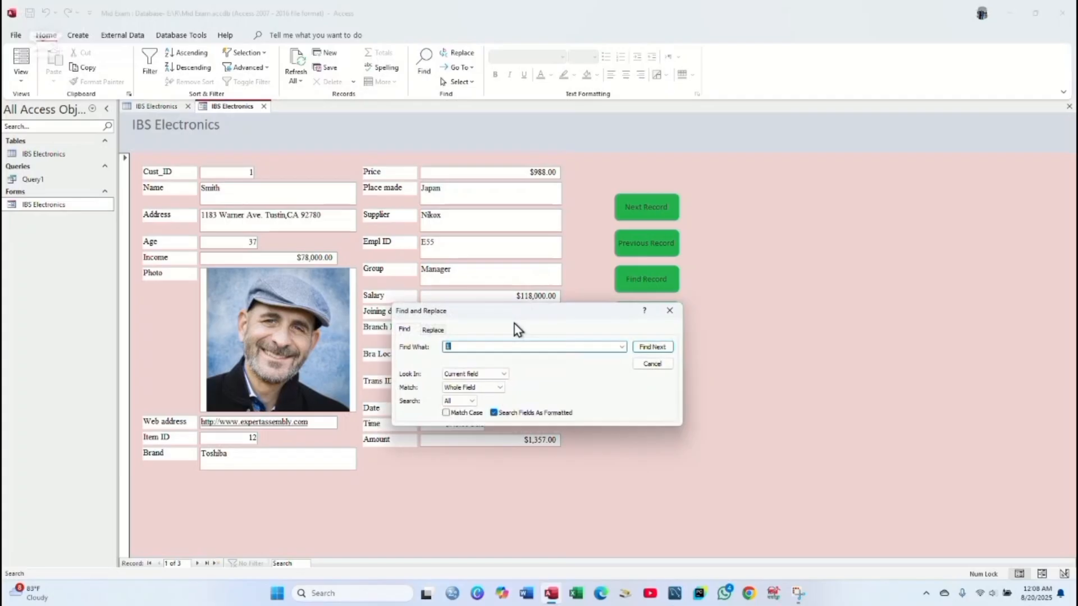
{"action": "type", "text": "3"}
{"action": "key", "text": "Return"}
{"action": "left_click", "coordinate": [457, 223]}
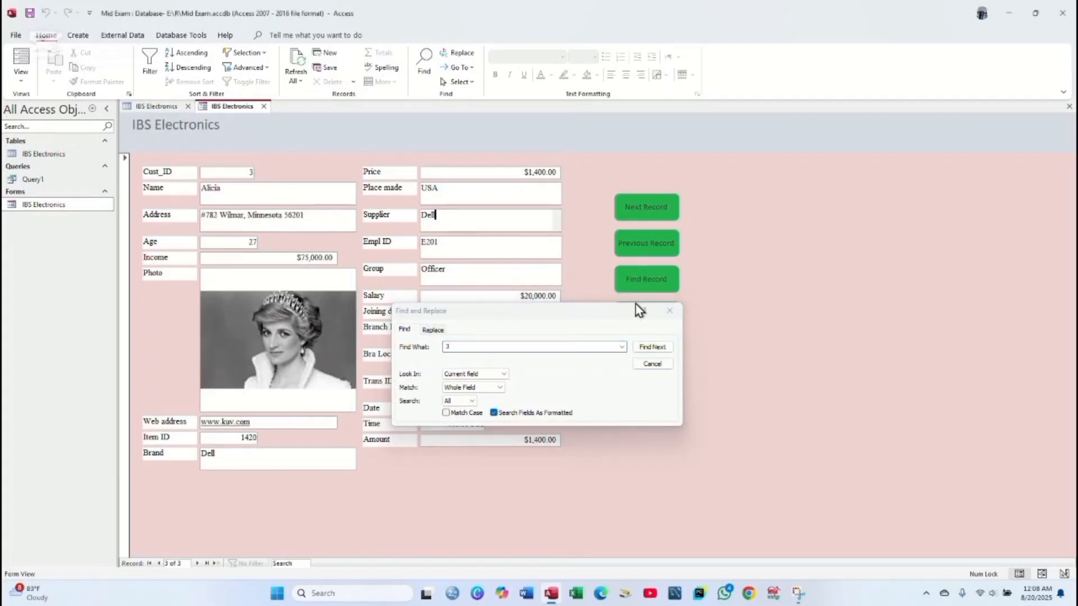
{"action": "left_click", "coordinate": [663, 311]}
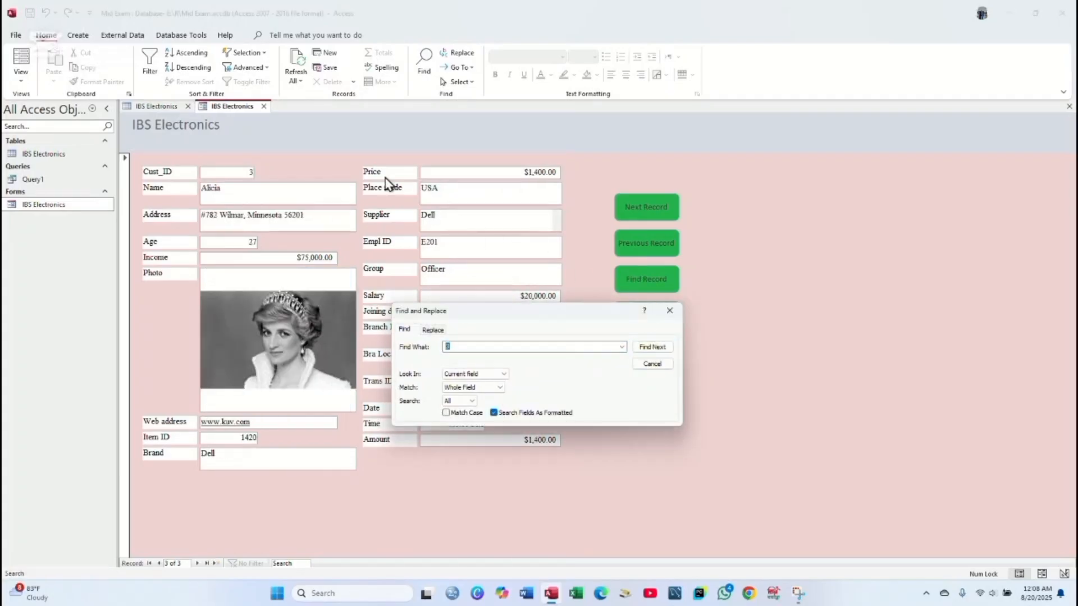
{"action": "left_click", "coordinate": [671, 310]}
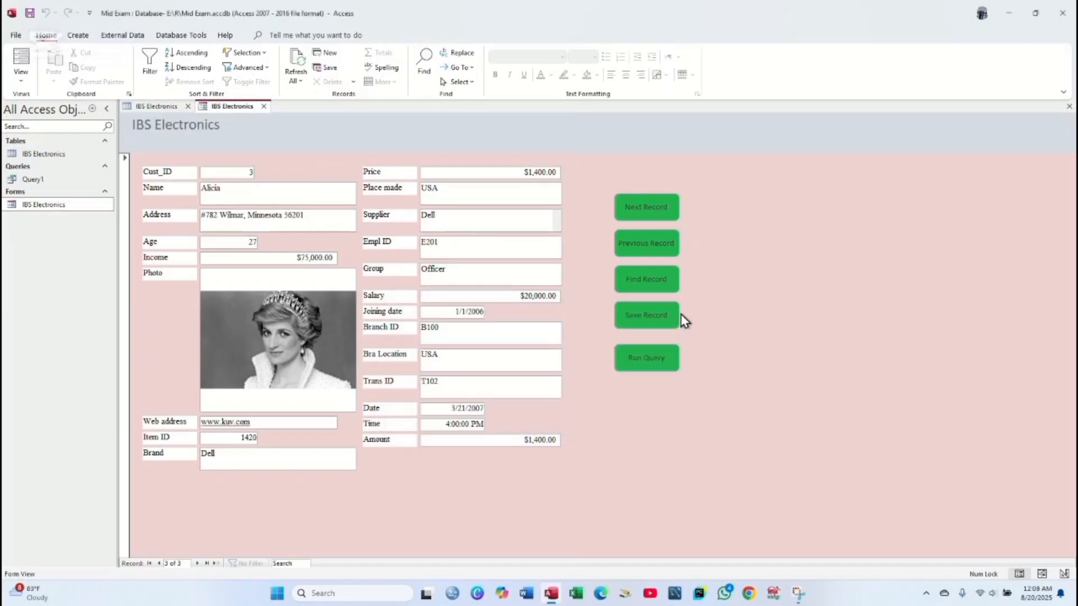
{"action": "double_click", "coordinate": [249, 173]}
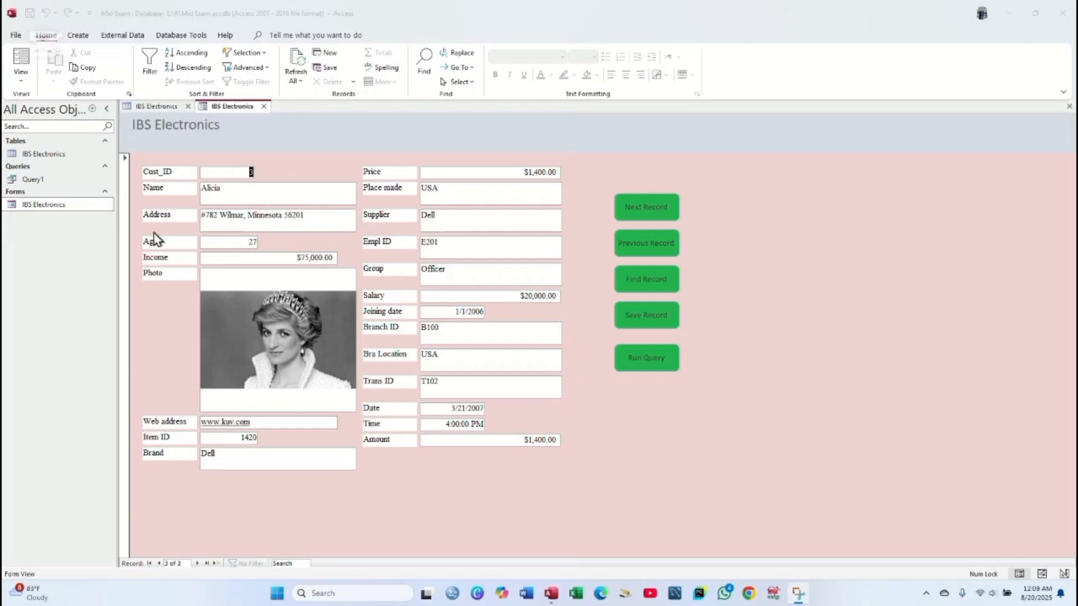
{"action": "left_click", "coordinate": [98, 204]}
{"action": "right_click", "coordinate": [98, 204]}
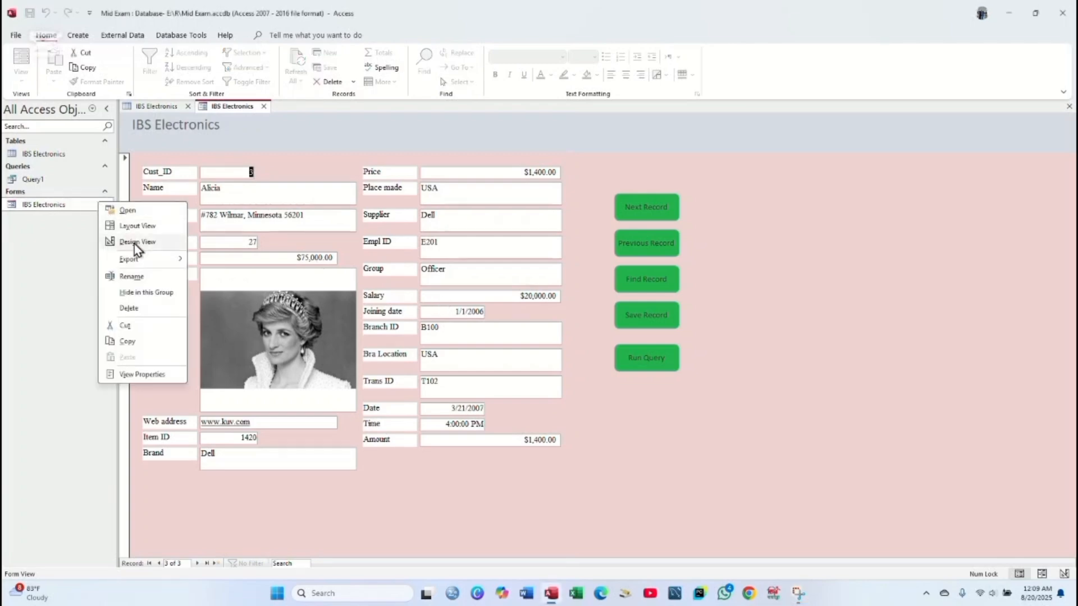
- Back in Design View, add an Application > Quit Application button captioned 'Quit App' below Run Query
{"action": "left_click", "coordinate": [134, 244]}
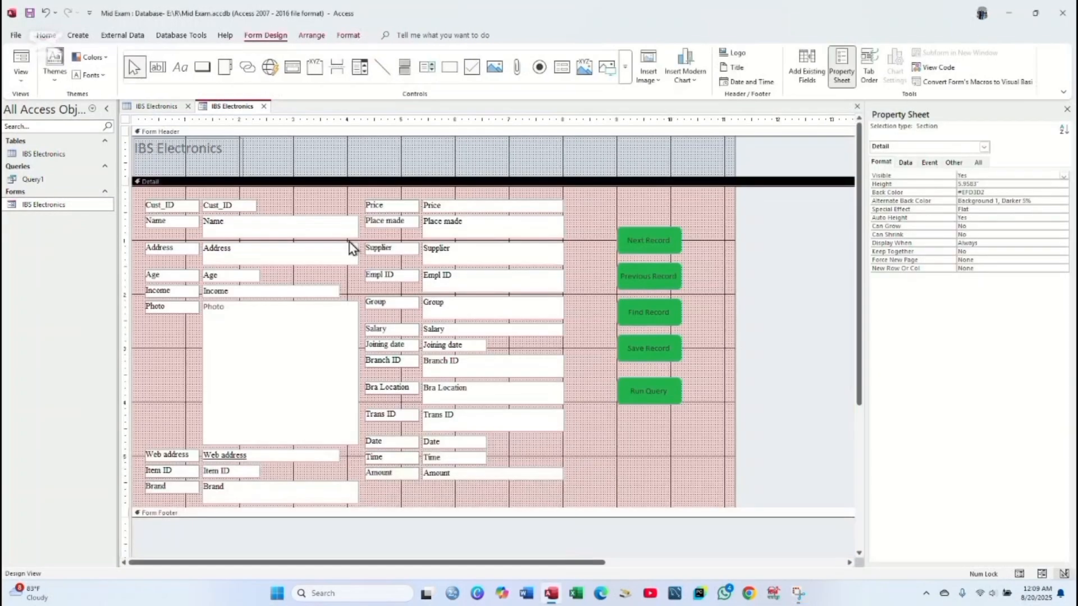
{"action": "left_click", "coordinate": [668, 432]}
{"action": "left_click", "coordinate": [202, 67]}
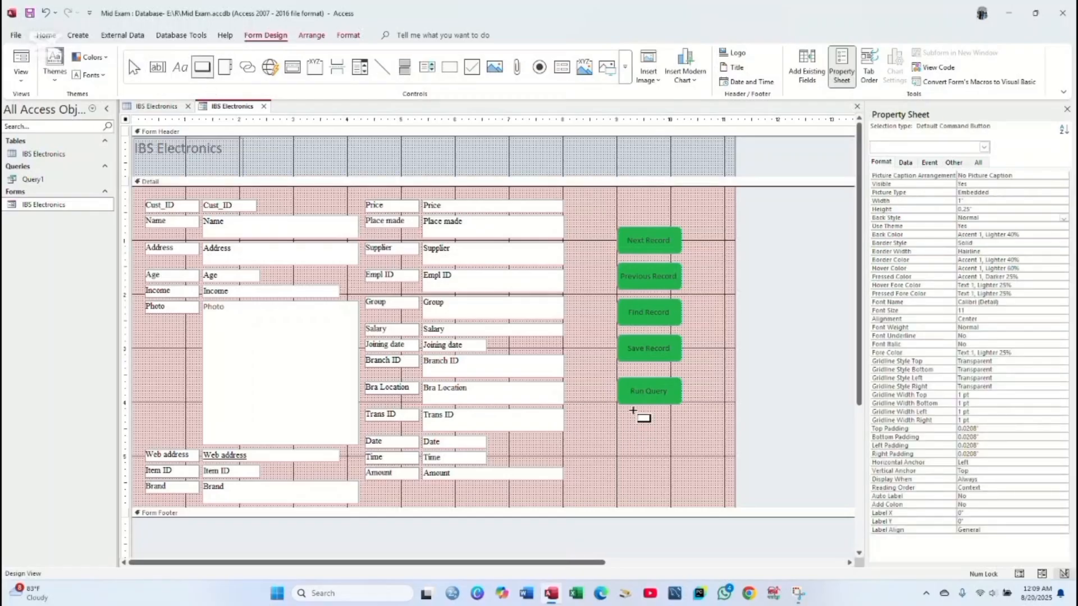
{"action": "left_click_drag", "start_coordinate": [624, 423], "coordinate": [688, 467]}
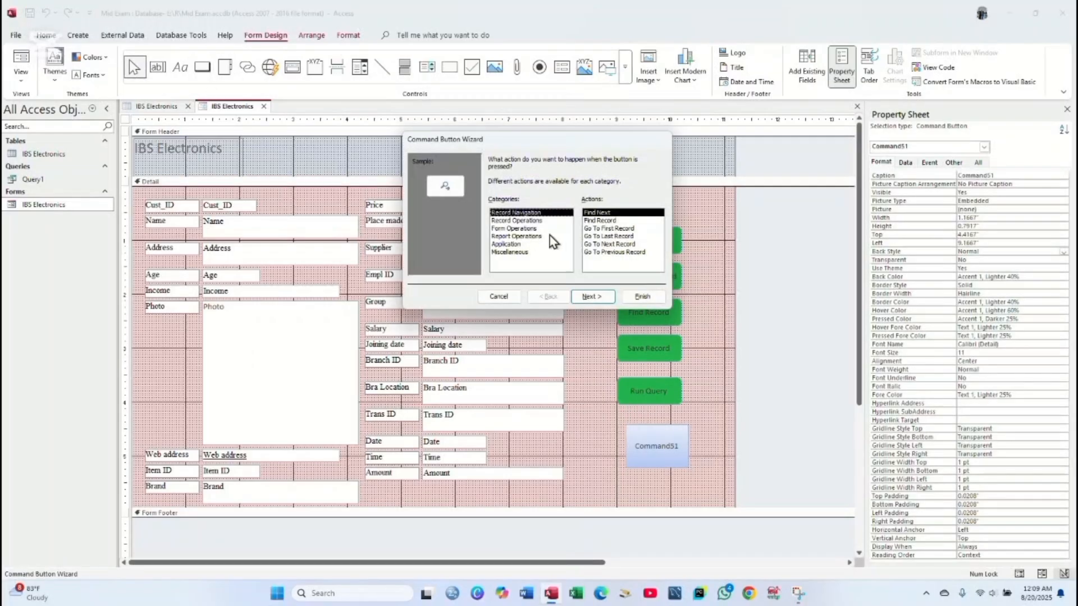
{"action": "left_click", "coordinate": [513, 243]}
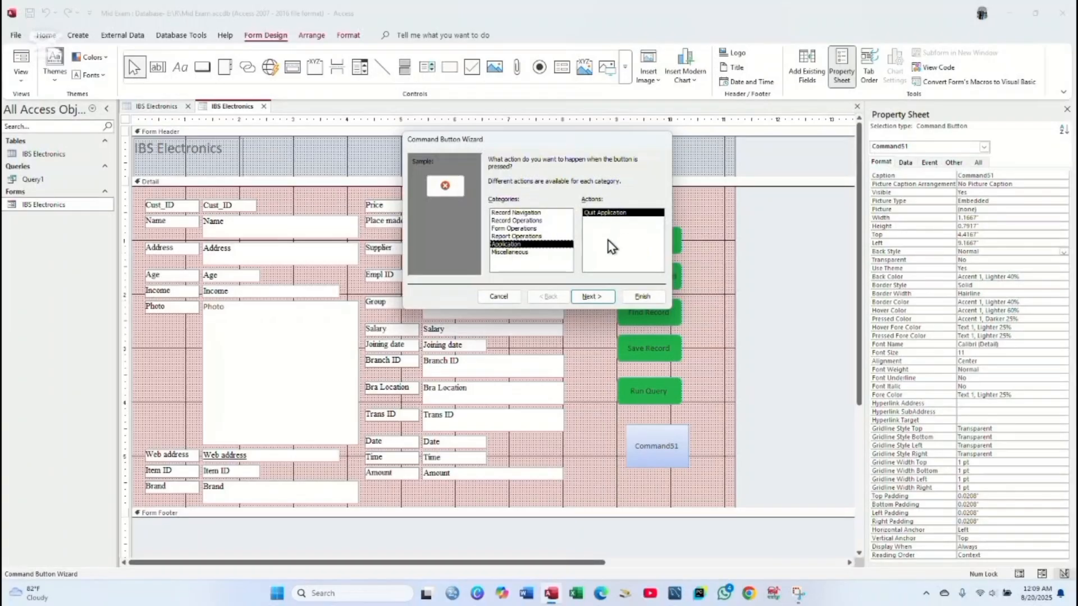
{"action": "left_click", "coordinate": [595, 297]}
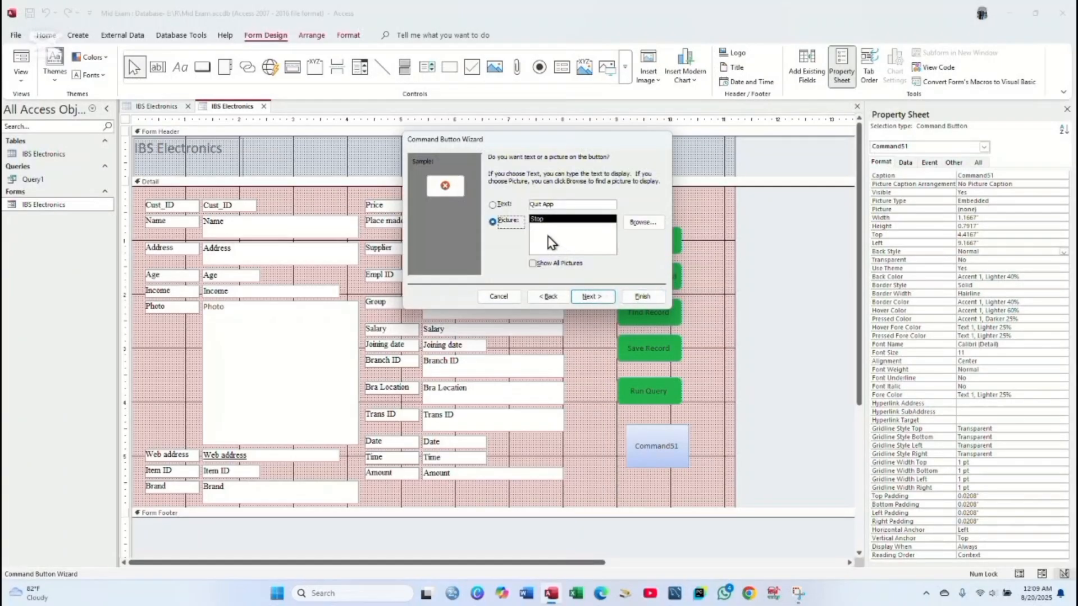
{"action": "left_click", "coordinate": [501, 204]}
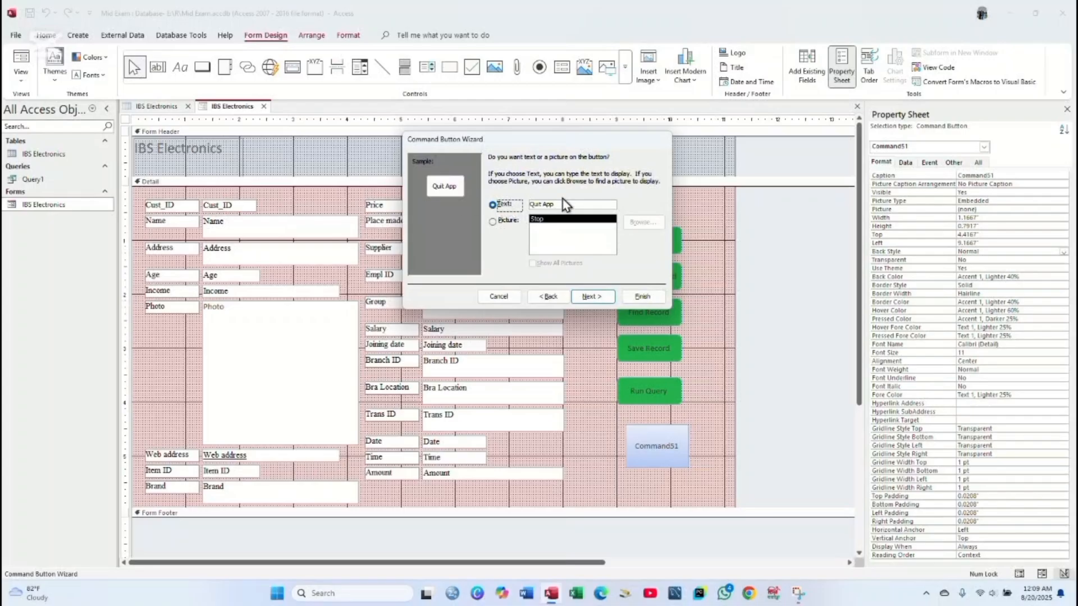
{"action": "left_click", "coordinate": [605, 299]}
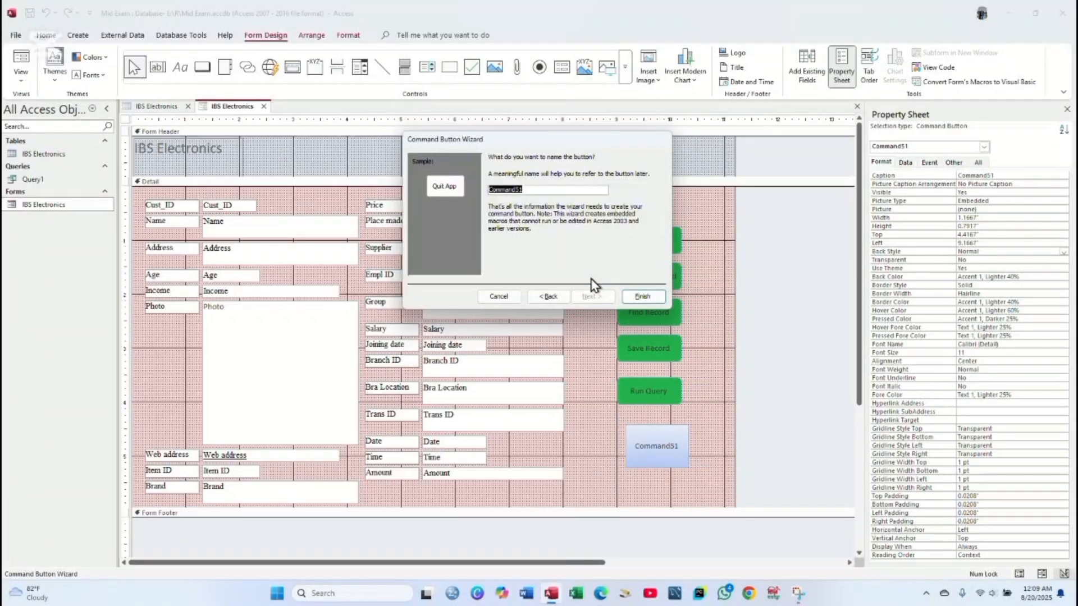
{"action": "left_click", "coordinate": [644, 298]}
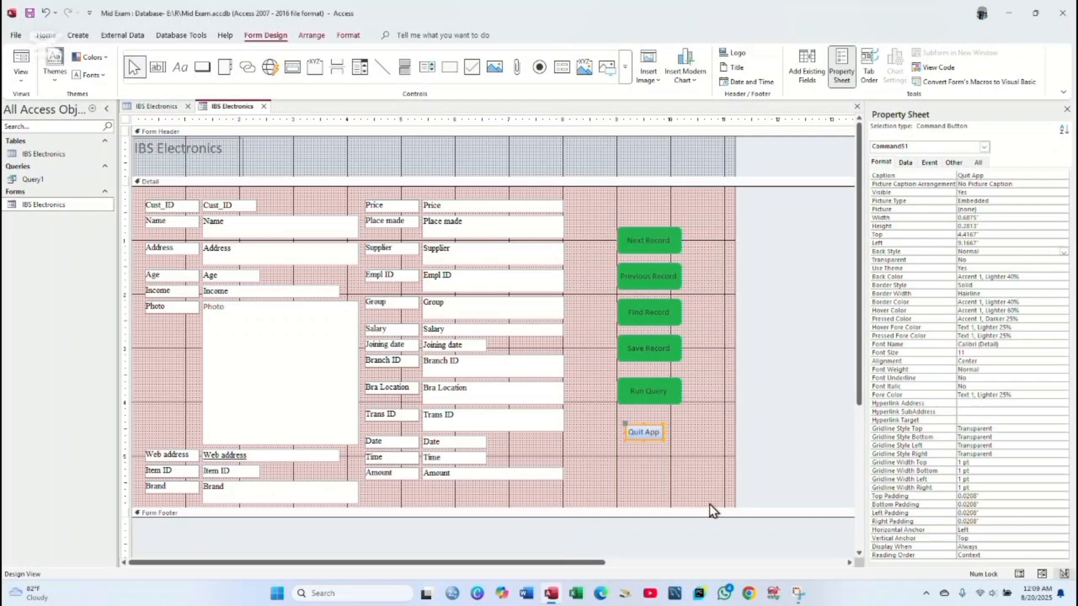
{"action": "left_click", "coordinate": [657, 469]}
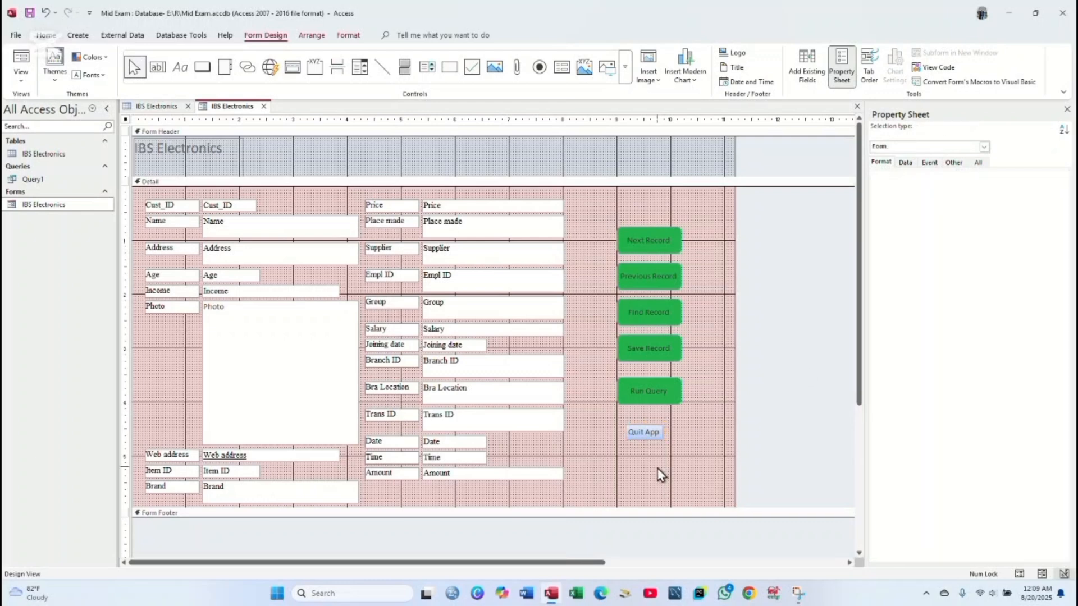
- Draw a Record Operations > Add New Record button with text caption 'Add Record' above Next Record
{"action": "left_click", "coordinate": [203, 68]}
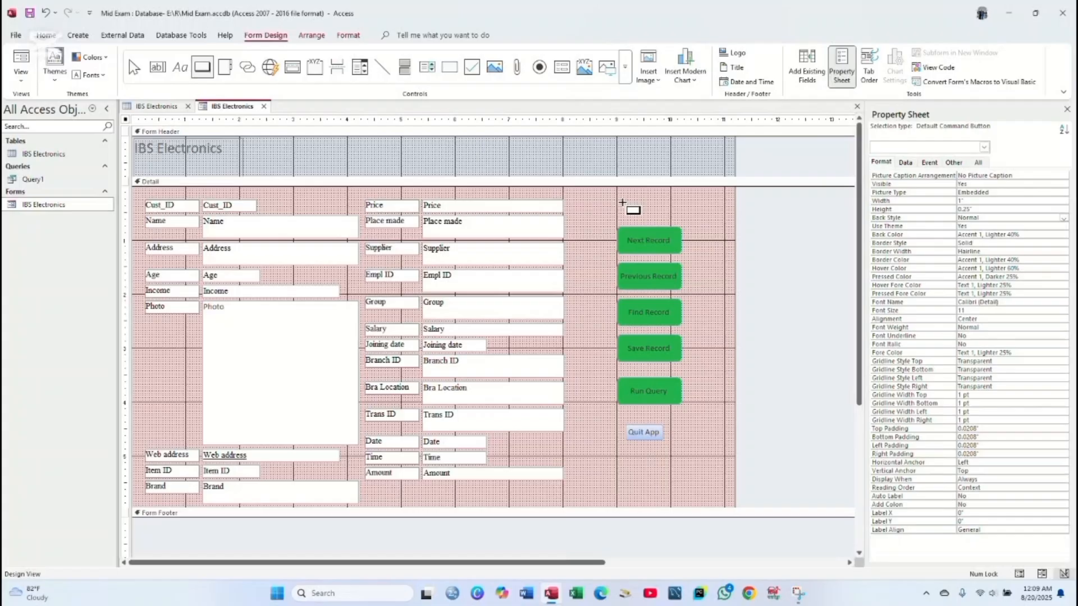
{"action": "left_click_drag", "start_coordinate": [622, 202], "coordinate": [702, 229]}
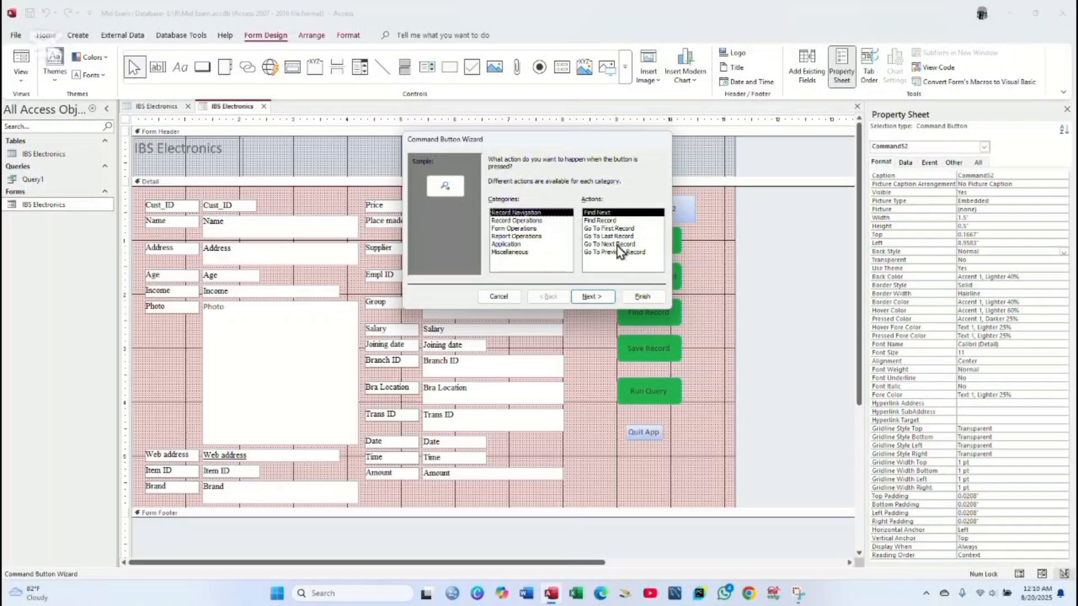
{"action": "left_click", "coordinate": [539, 221]}
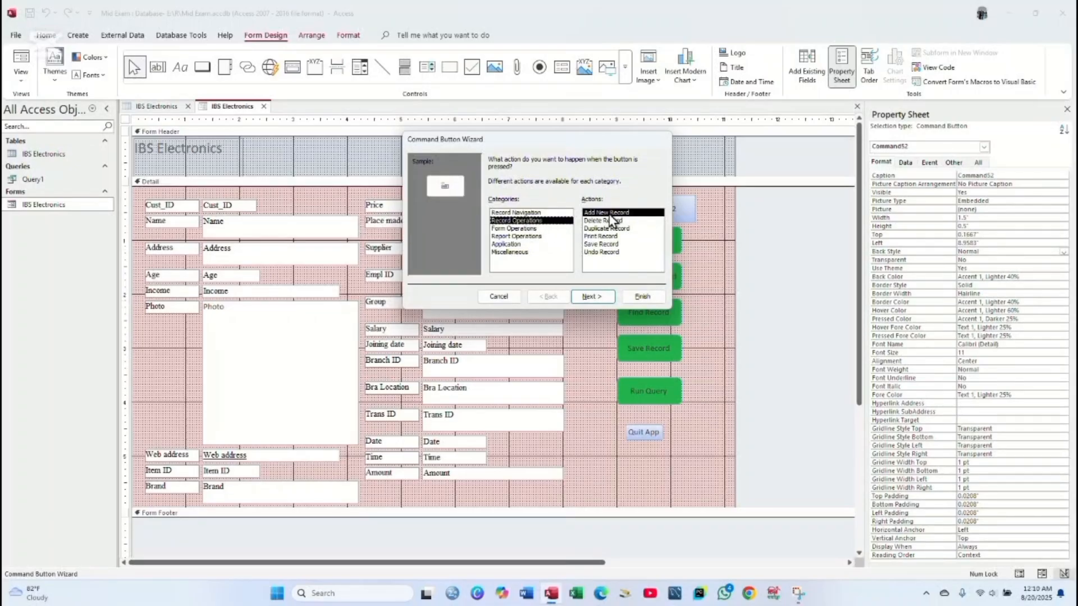
{"action": "left_click", "coordinate": [600, 297]}
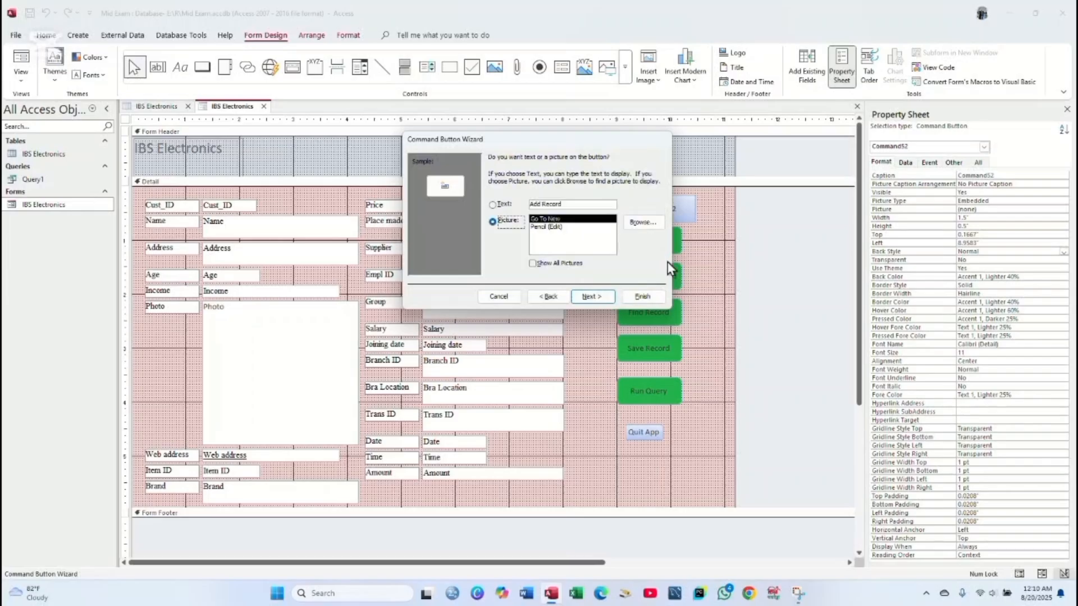
{"action": "left_click", "coordinate": [504, 205]}
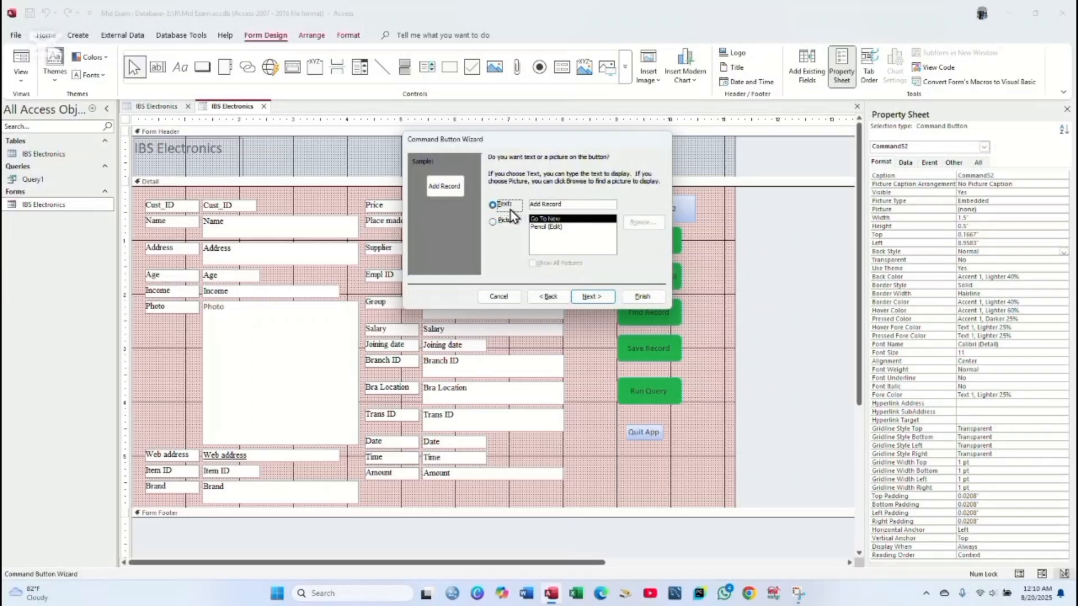
{"action": "left_click", "coordinate": [591, 296]}
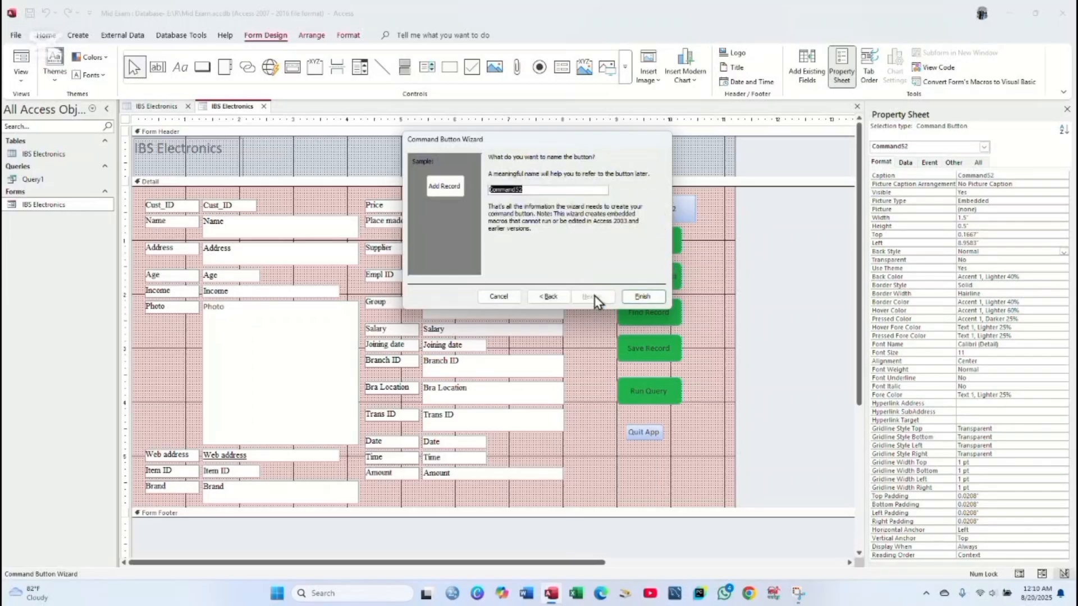
{"action": "left_click", "coordinate": [641, 296]}
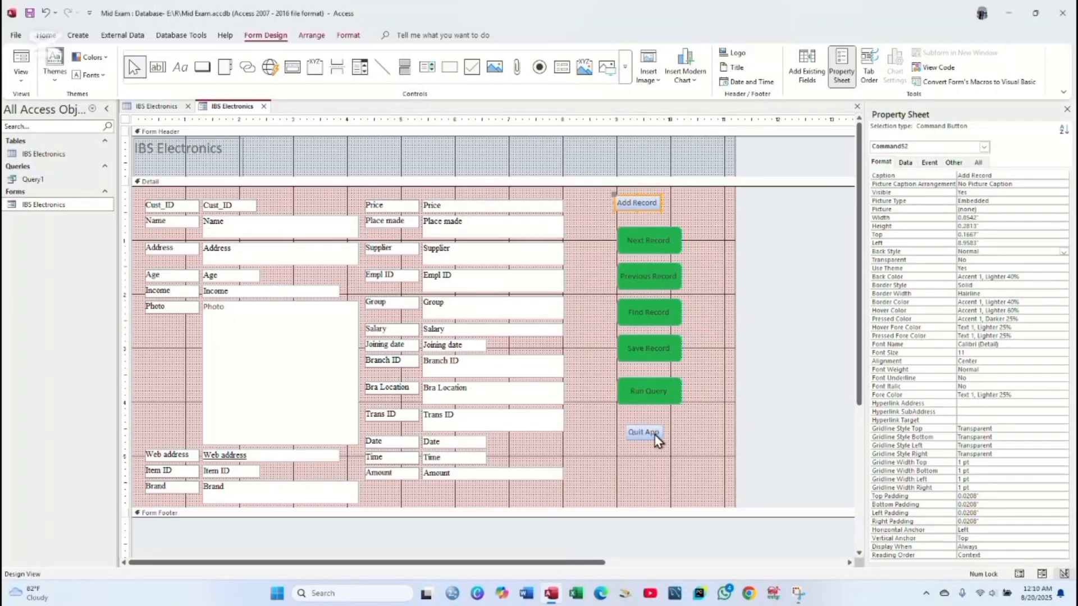
- Give Add Record and Quit App Width 1.2", Height 0.5" and Left 9"
{"action": "left_click", "coordinate": [654, 434], "text": "shift"}
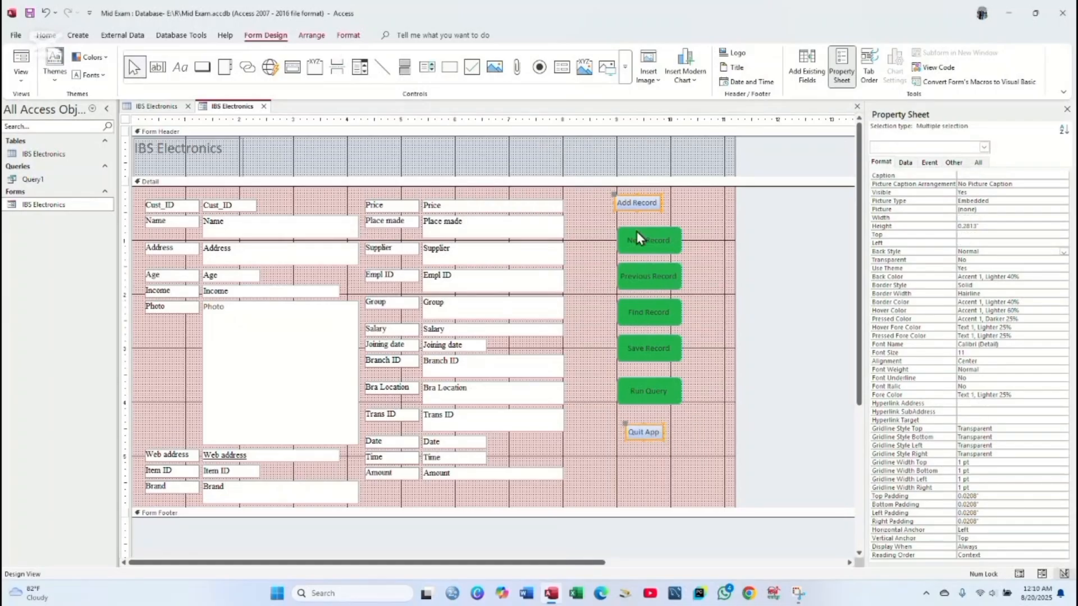
{"action": "left_click", "coordinate": [983, 218]}
{"action": "key", "text": "Tab"}
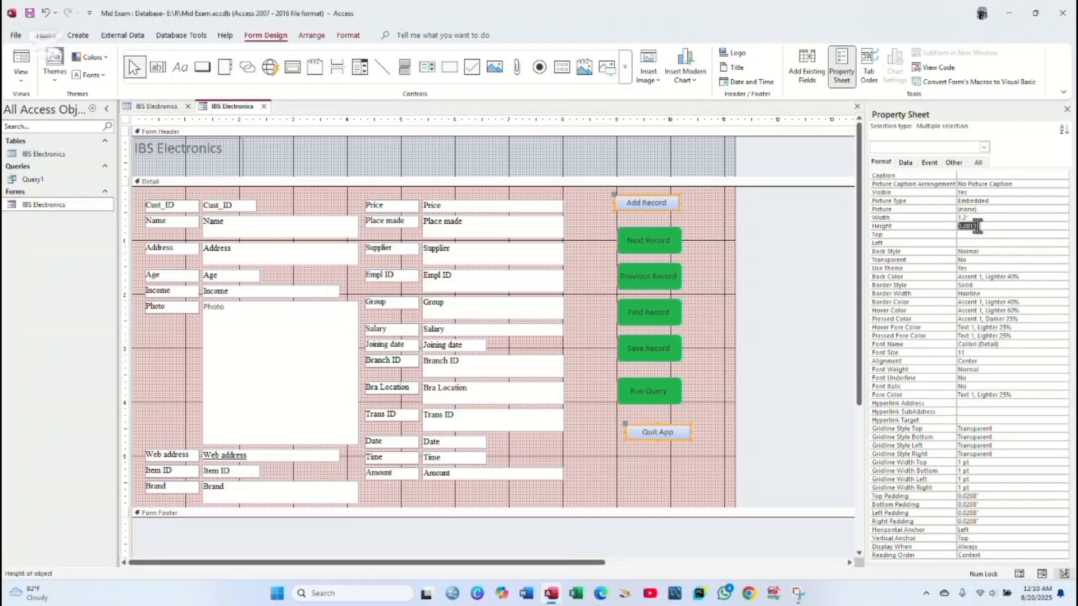
{"action": "key", "text": "BackSpace"}
{"action": "key", "text": "Tab"}
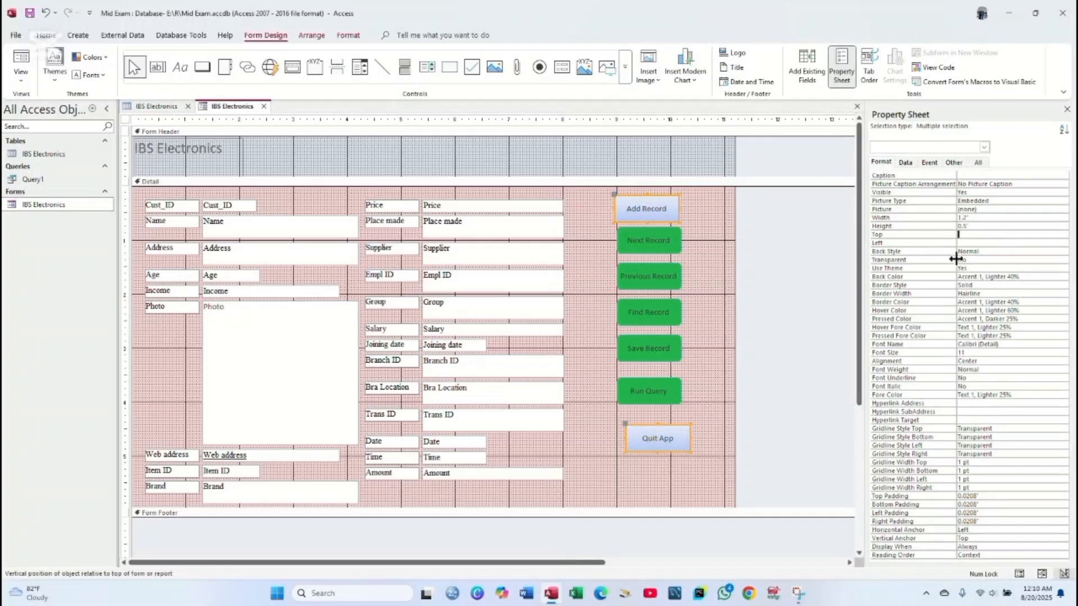
{"action": "left_click", "coordinate": [963, 243]}
{"action": "left_click", "coordinate": [965, 243]}
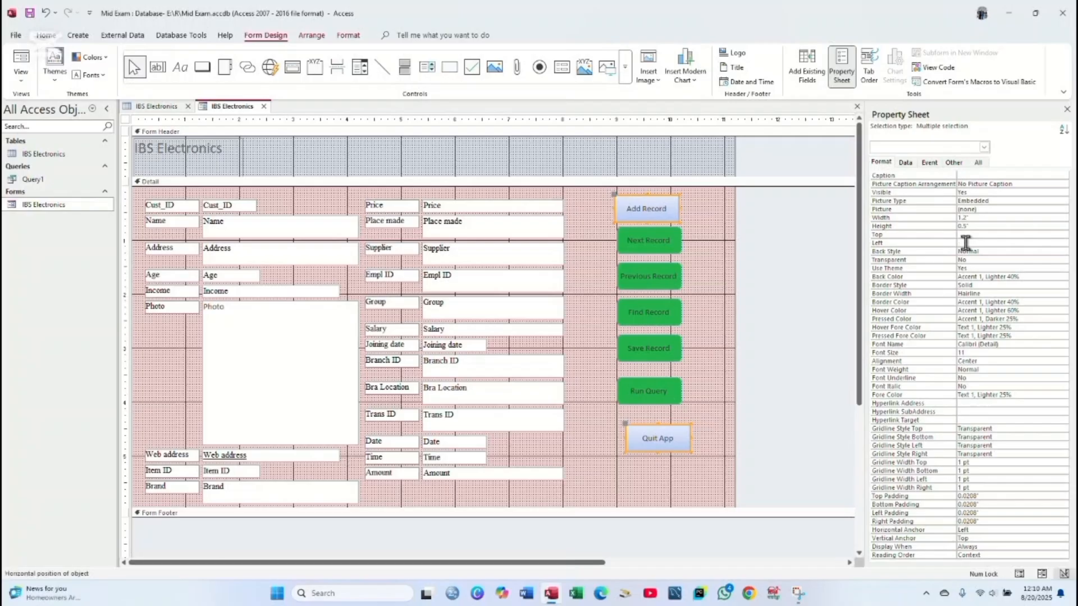
{"action": "key", "text": "Return"}
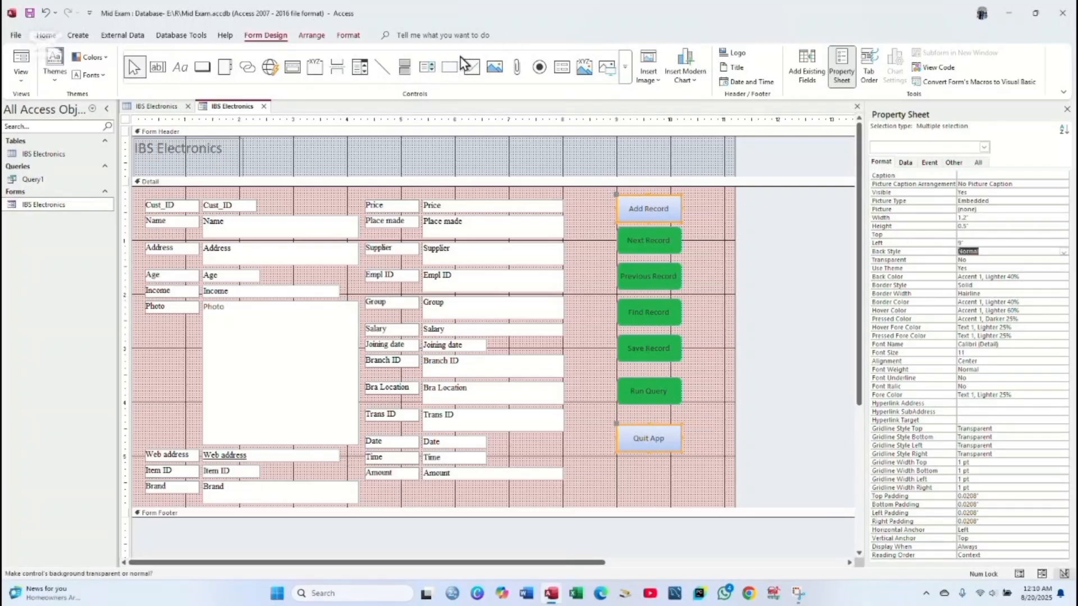
{"action": "left_click", "coordinate": [351, 35]}
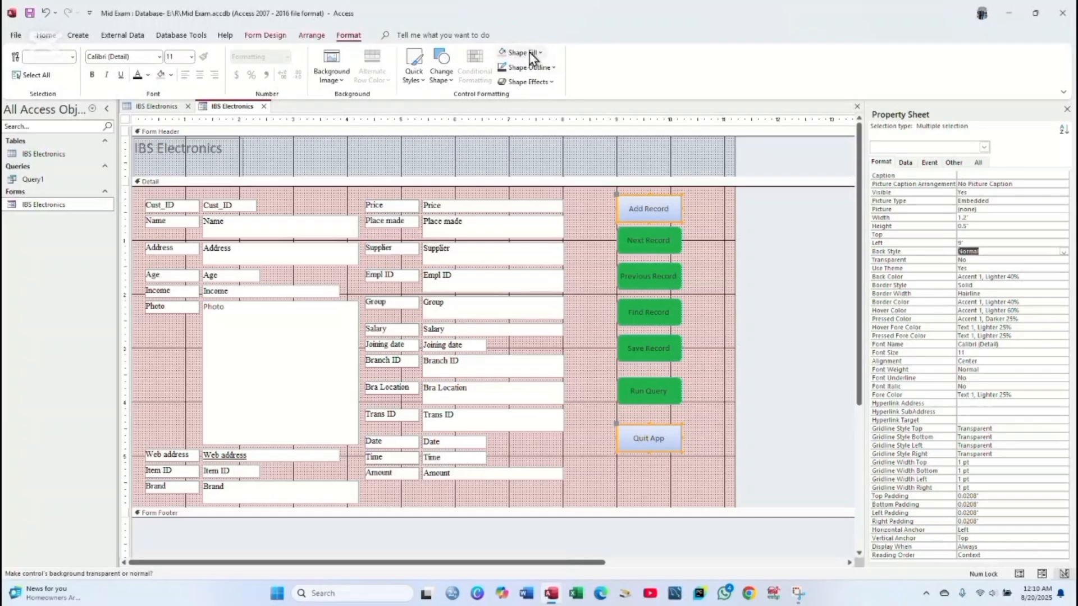
- Fill both selected buttons green to match the other buttons
{"action": "left_click", "coordinate": [522, 52]}
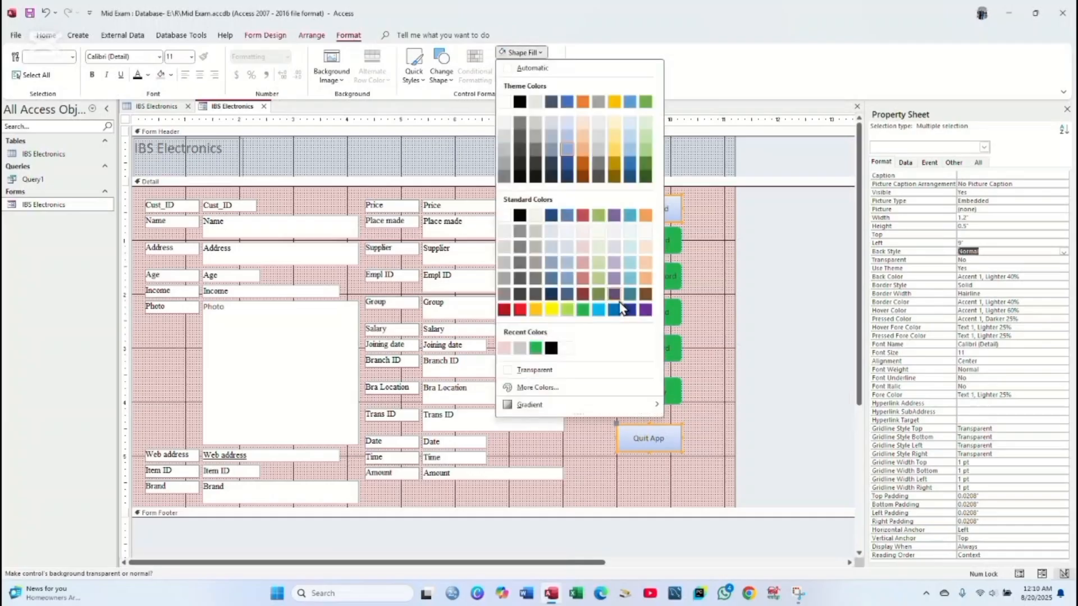
{"action": "left_click", "coordinate": [587, 312]}
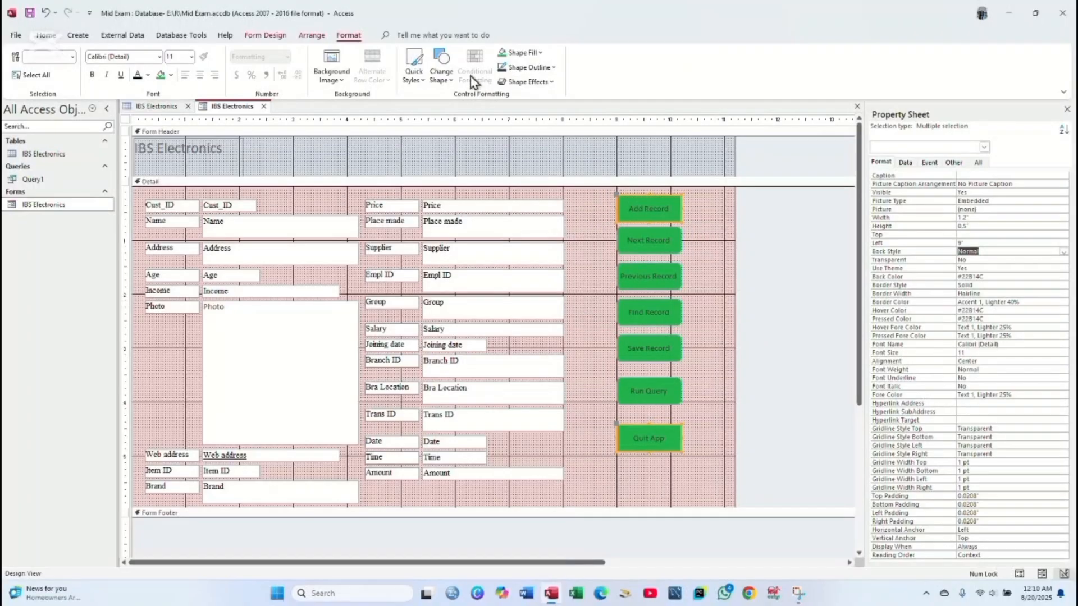
{"action": "left_click", "coordinate": [441, 59]}
{"action": "left_click", "coordinate": [477, 120]}
{"action": "left_click", "coordinate": [456, 67]}
{"action": "left_click", "coordinate": [479, 102]}
{"action": "left_click", "coordinate": [717, 429]}
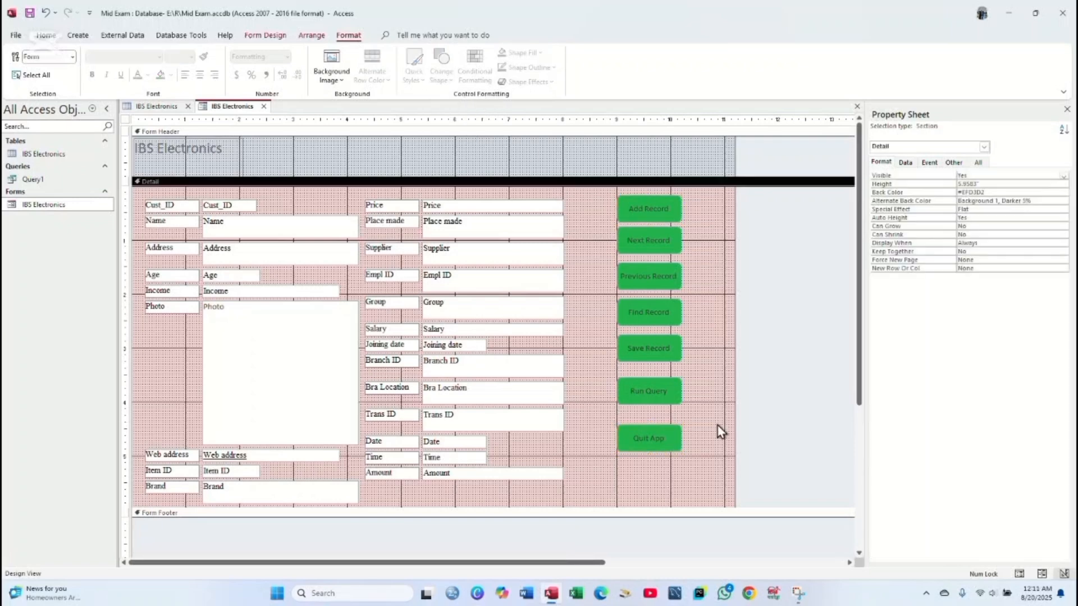
- Give Quit App alone a dark red fill and a white caption
{"action": "left_click", "coordinate": [671, 443]}
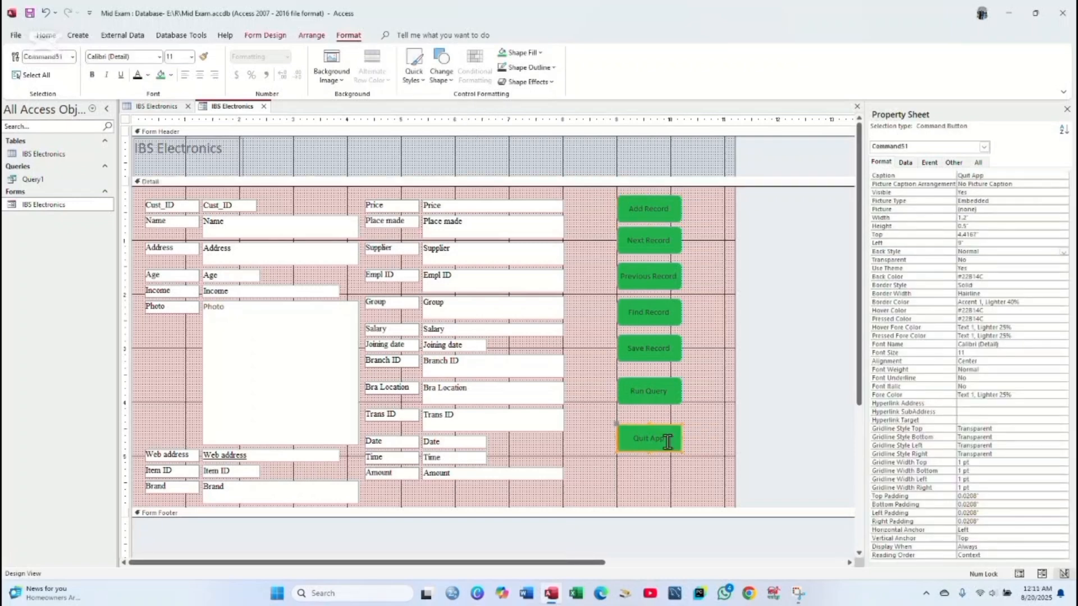
{"action": "left_click", "coordinate": [443, 79]}
{"action": "left_click", "coordinate": [525, 54]}
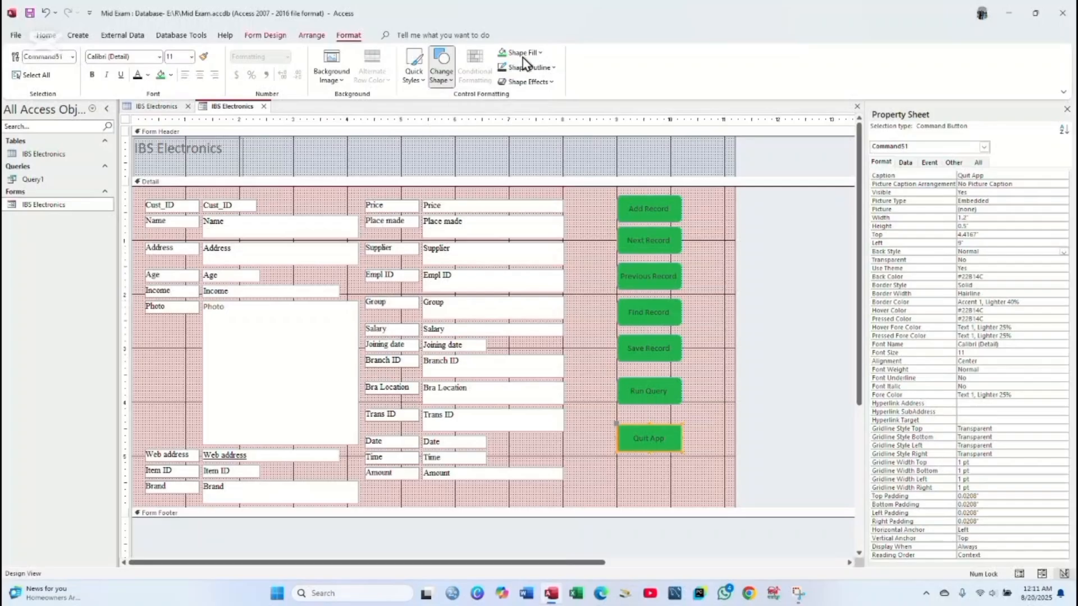
{"action": "left_click", "coordinate": [521, 309]}
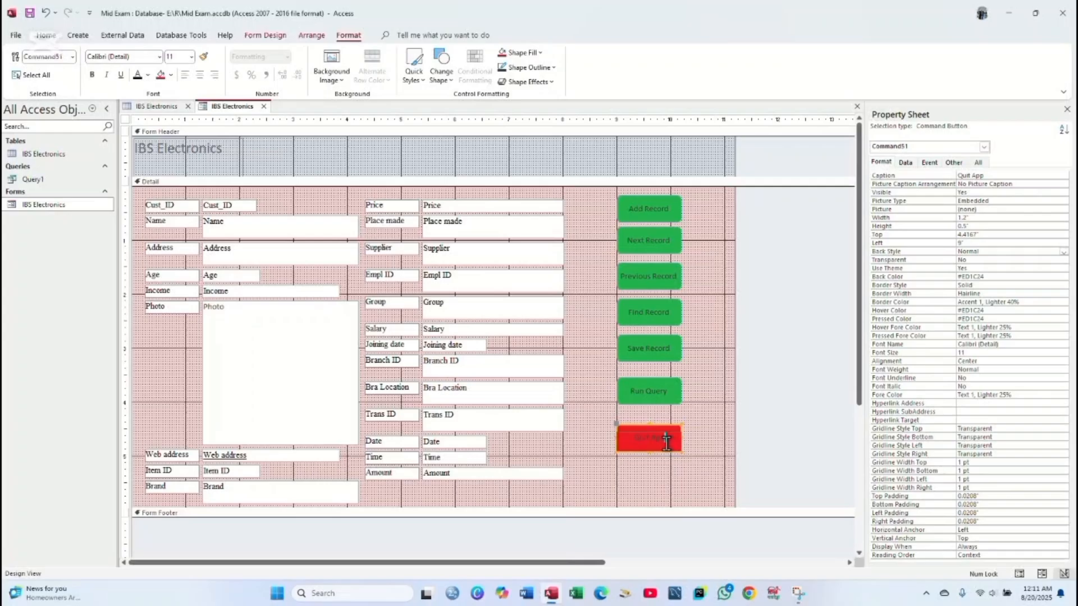
{"action": "left_click_drag", "start_coordinate": [666, 442], "coordinate": [582, 439]}
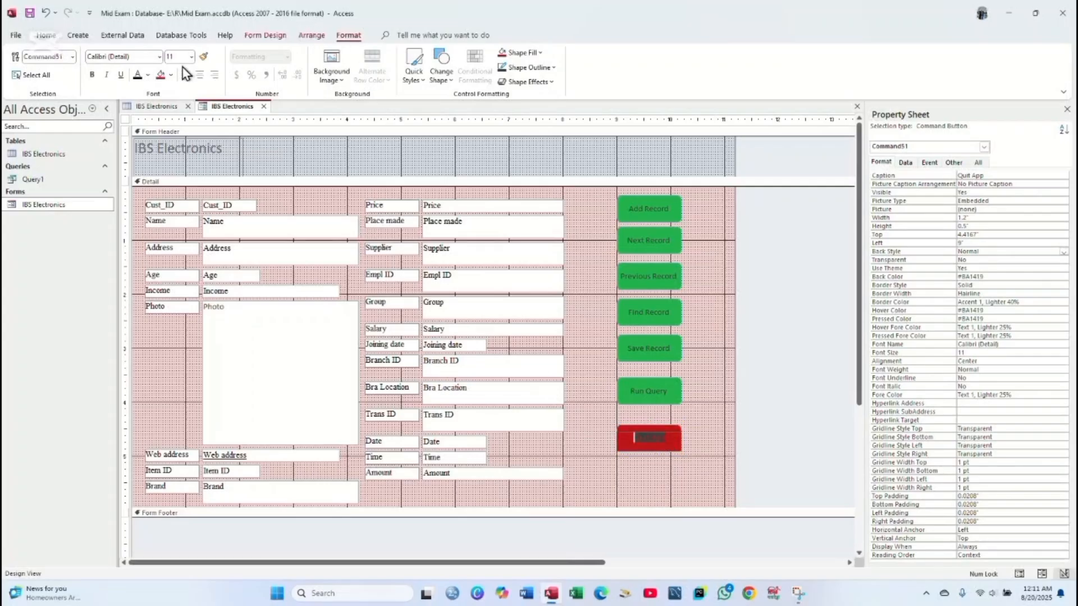
{"action": "left_click", "coordinate": [148, 75]}
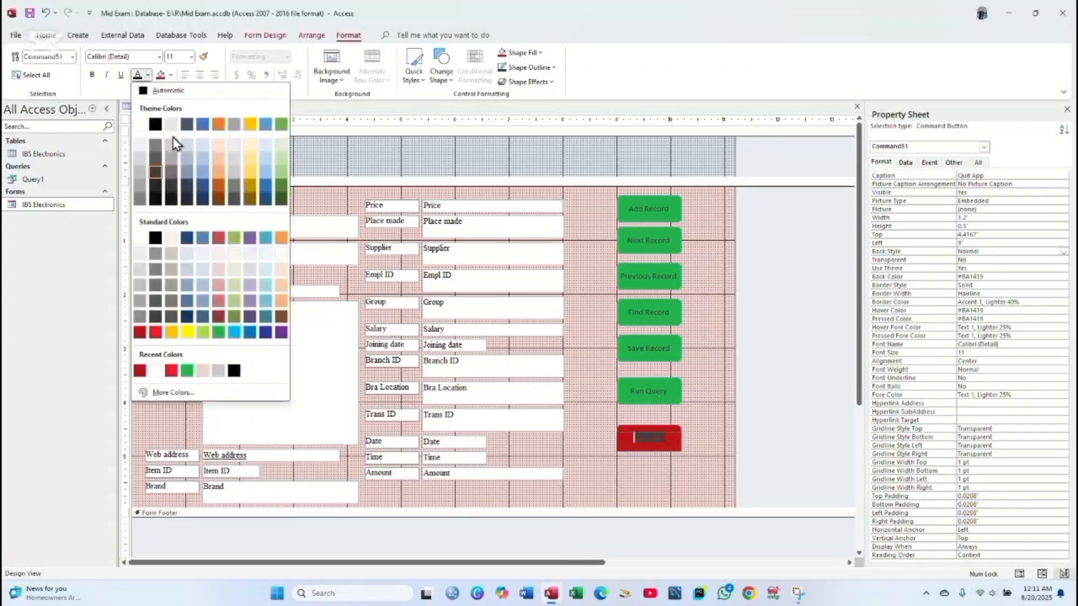
{"action": "left_click", "coordinate": [148, 130]}
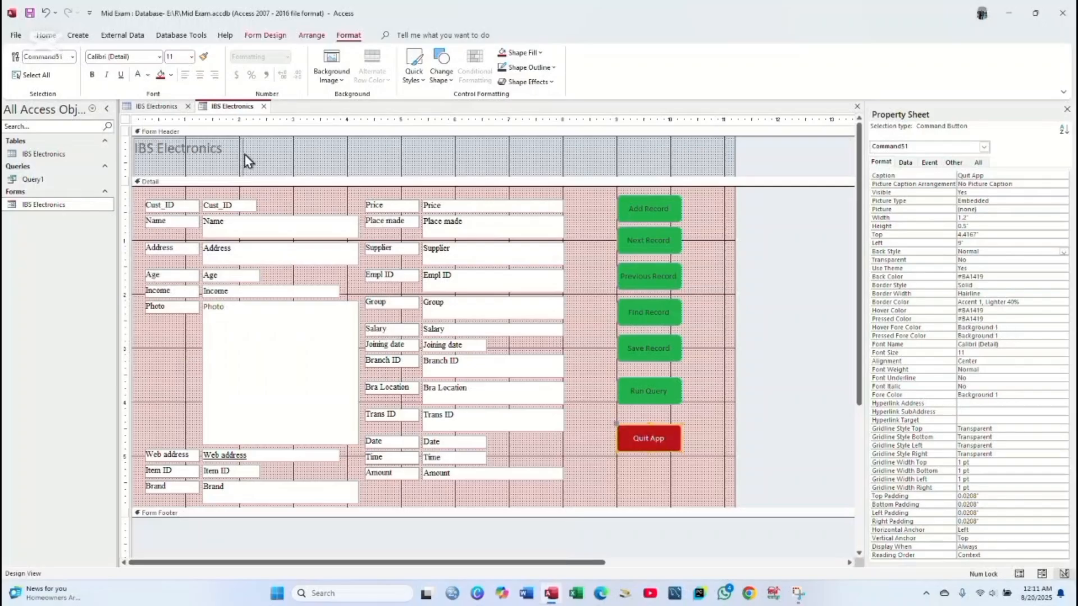
{"action": "left_click", "coordinate": [693, 462]}
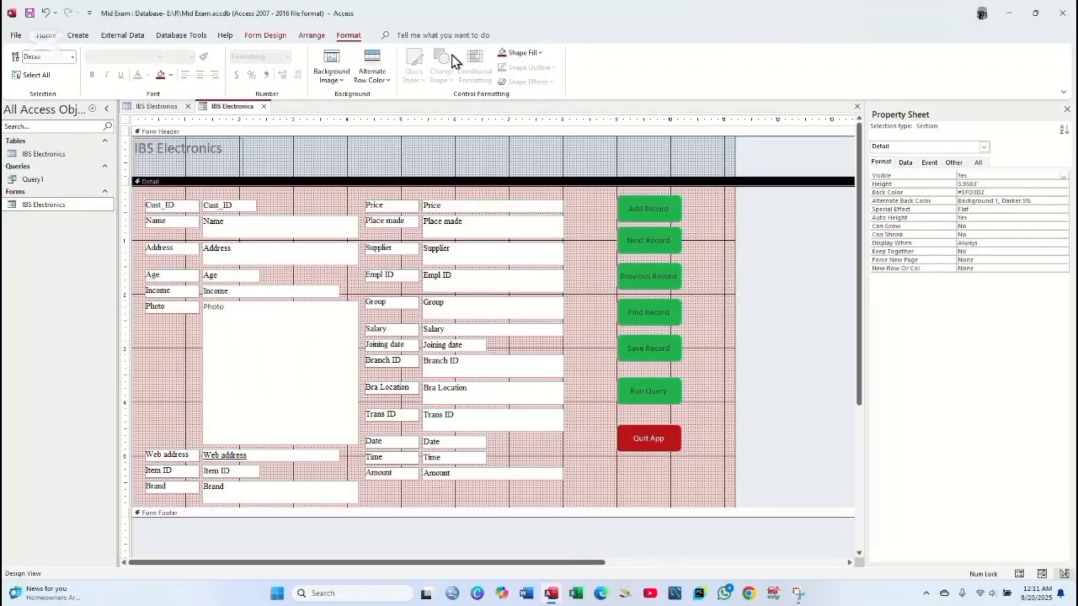
- Nudge the Add Record button slightly upward with the arrow key
{"action": "right_click", "coordinate": [246, 111]}
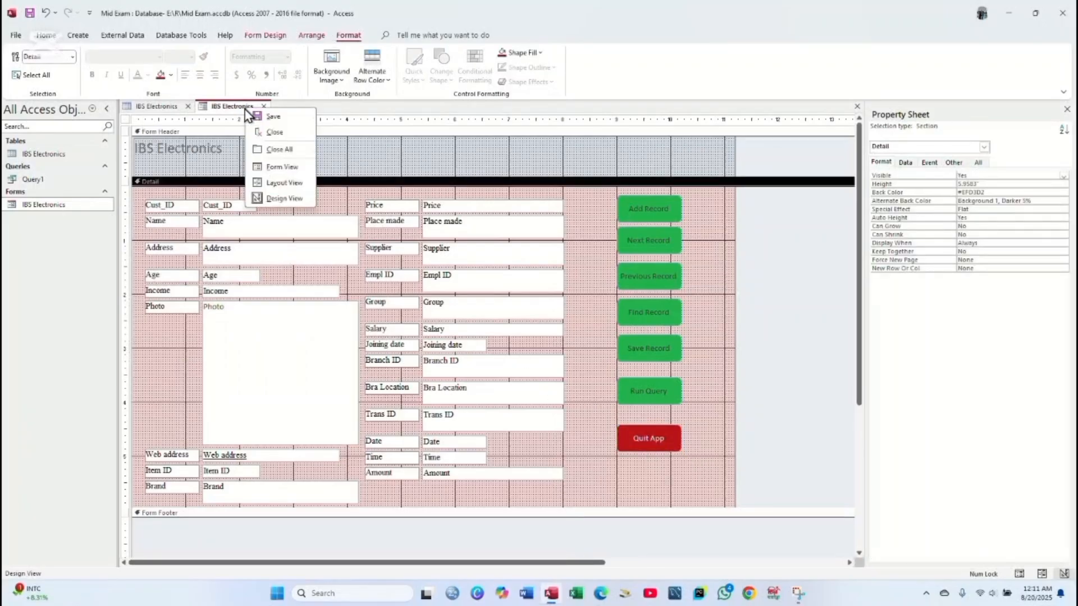
{"action": "left_click", "coordinate": [697, 447]}
{"action": "left_click", "coordinate": [670, 437]}
{"action": "key", "text": "Up"}
{"action": "key", "text": "Up"}
{"action": "key", "text": "Up"}
{"action": "key", "text": "Up"}
{"action": "key", "text": "Up"}
{"action": "key", "text": "Up"}
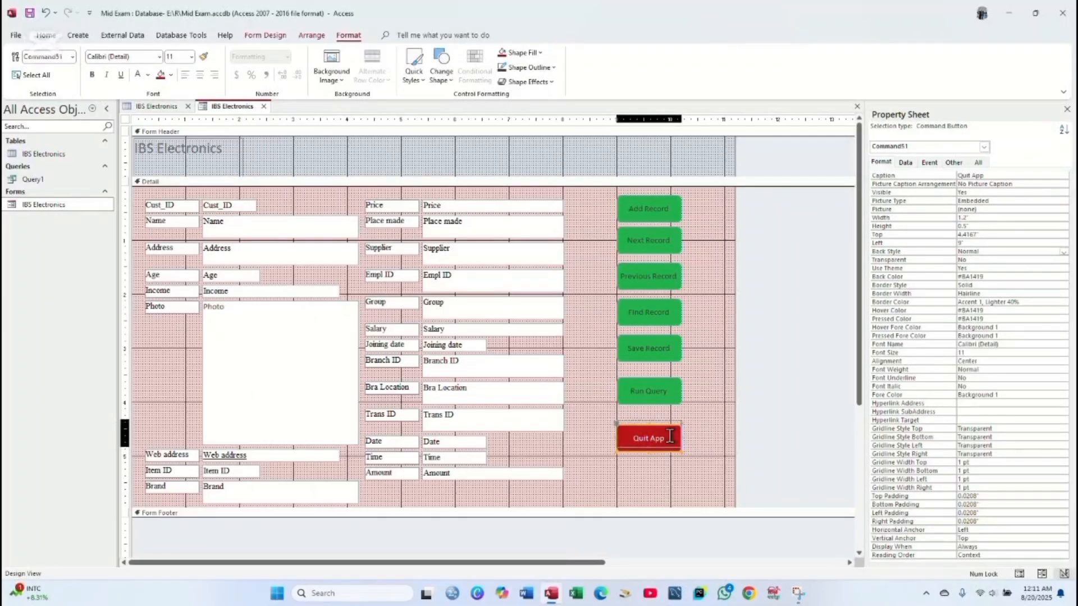
{"action": "key", "text": "Down"}
{"action": "key", "text": "Down"}
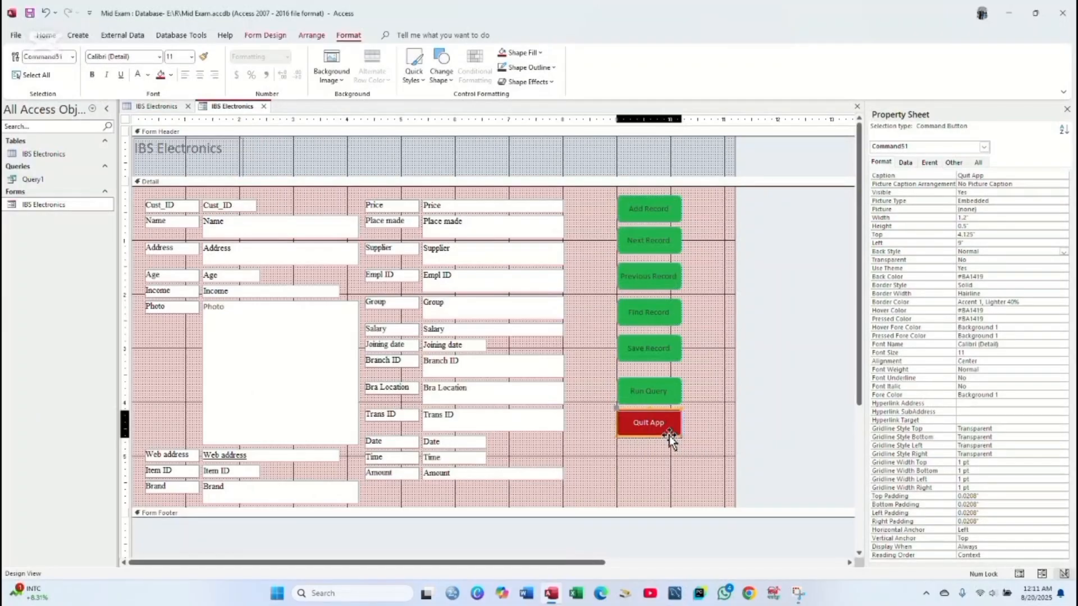
{"action": "left_click", "coordinate": [669, 209]}
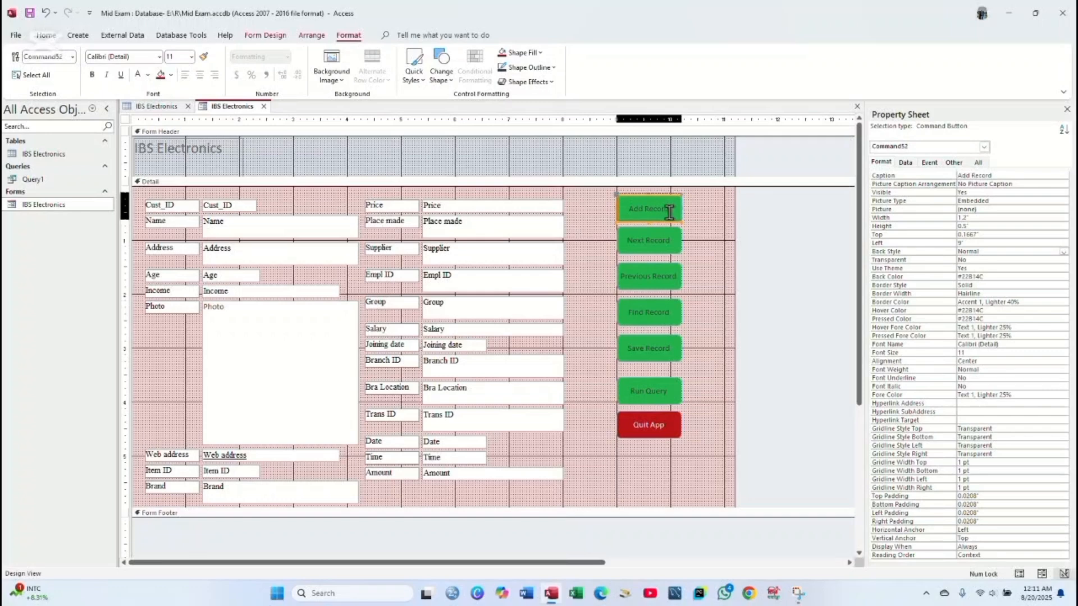
{"action": "key", "text": "Up"}
{"action": "left_click", "coordinate": [677, 222]}
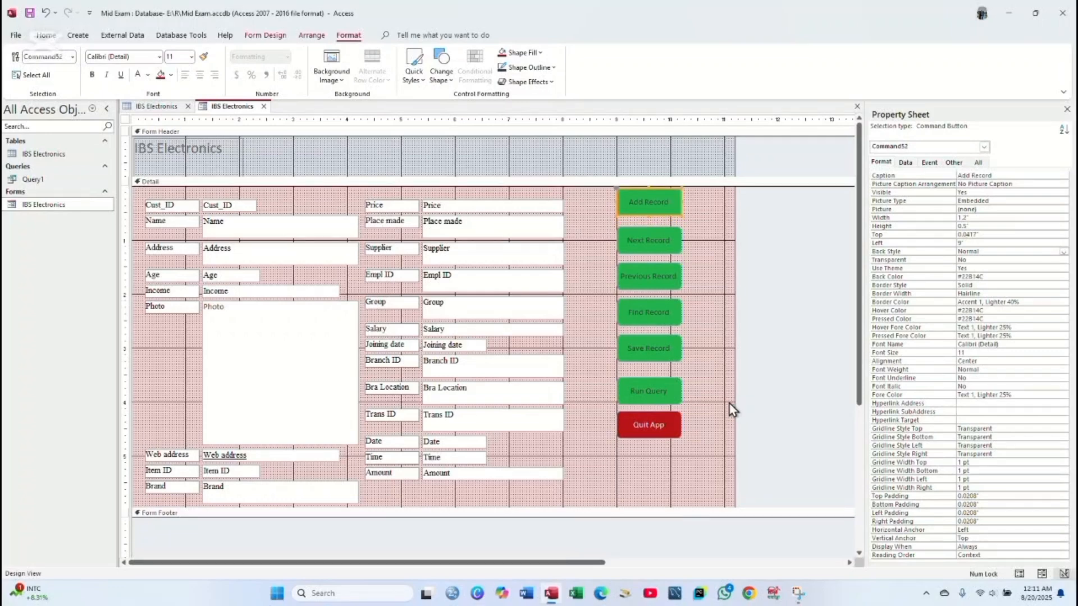
{"action": "left_click", "coordinate": [702, 403]}
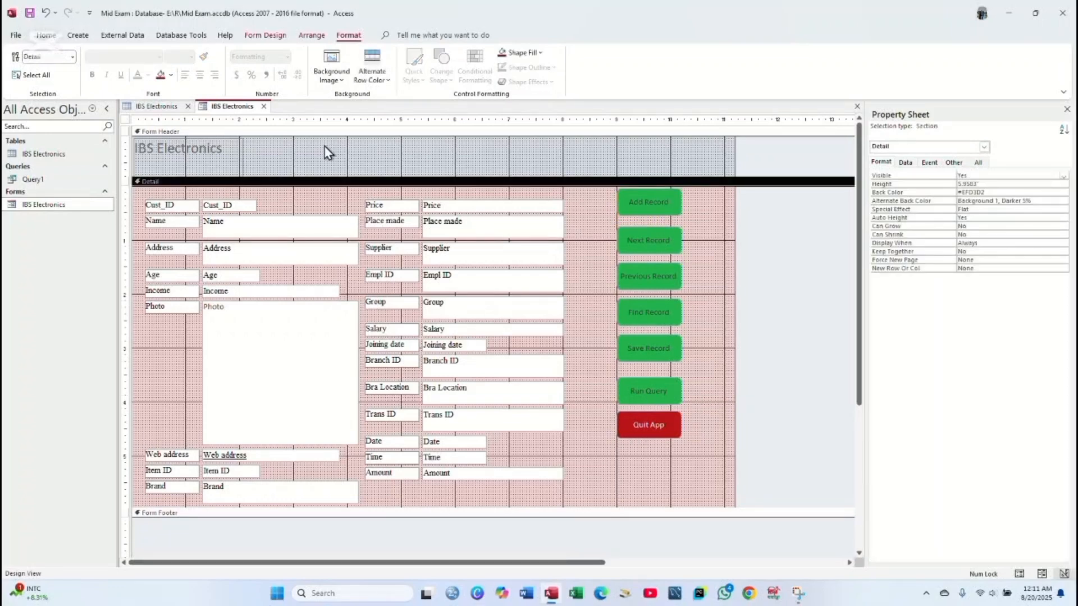
- Save the form design and open the IBS Electronics form from the Navigation Pane
{"action": "right_click", "coordinate": [228, 104]}
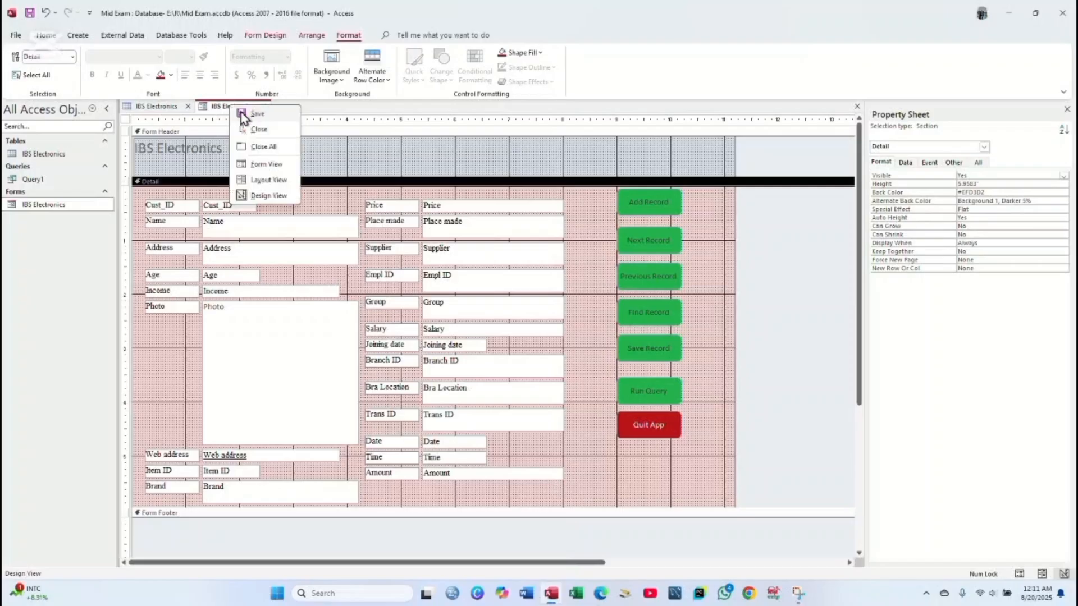
{"action": "left_click", "coordinate": [236, 109]}
{"action": "right_click", "coordinate": [58, 206]}
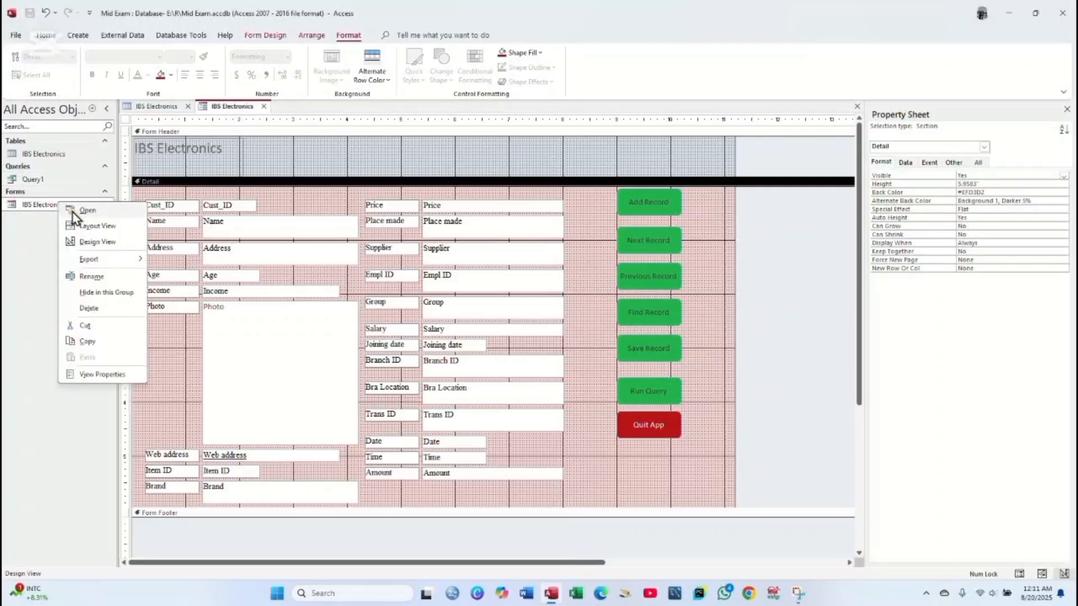
{"action": "left_click", "coordinate": [72, 212]}
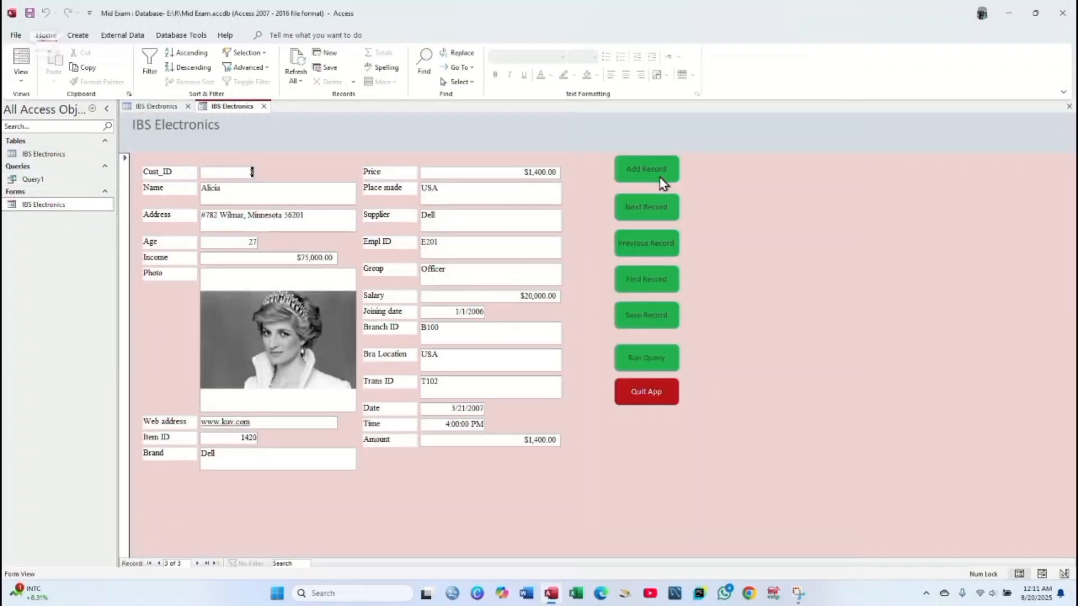
- Add a new record and enter the customer's name, address, age 45 and income $67,444
{"action": "left_click", "coordinate": [663, 181]}
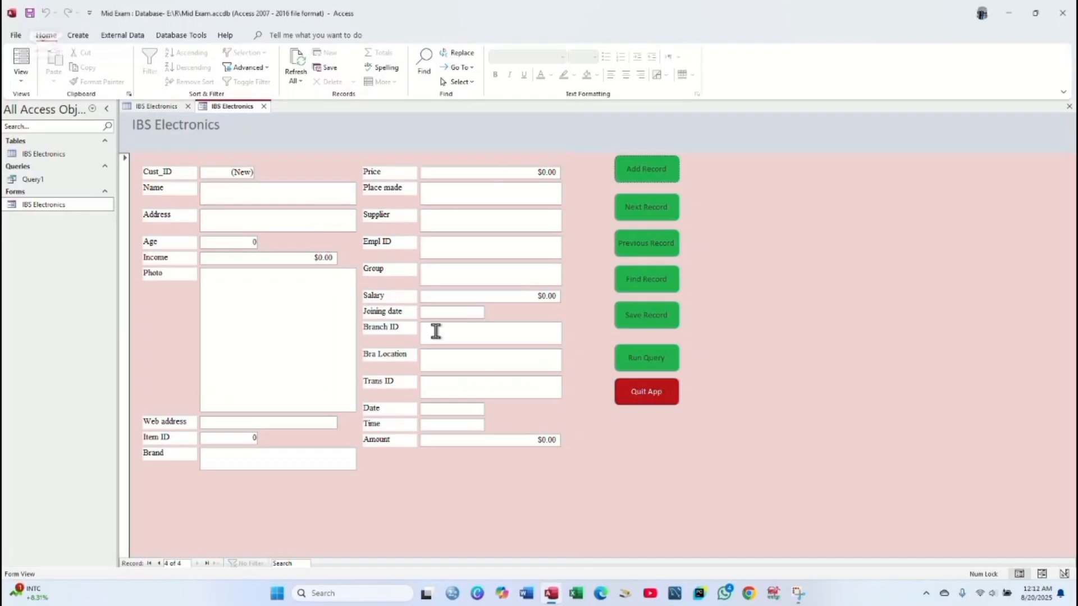
{"action": "left_click", "coordinate": [242, 172]}
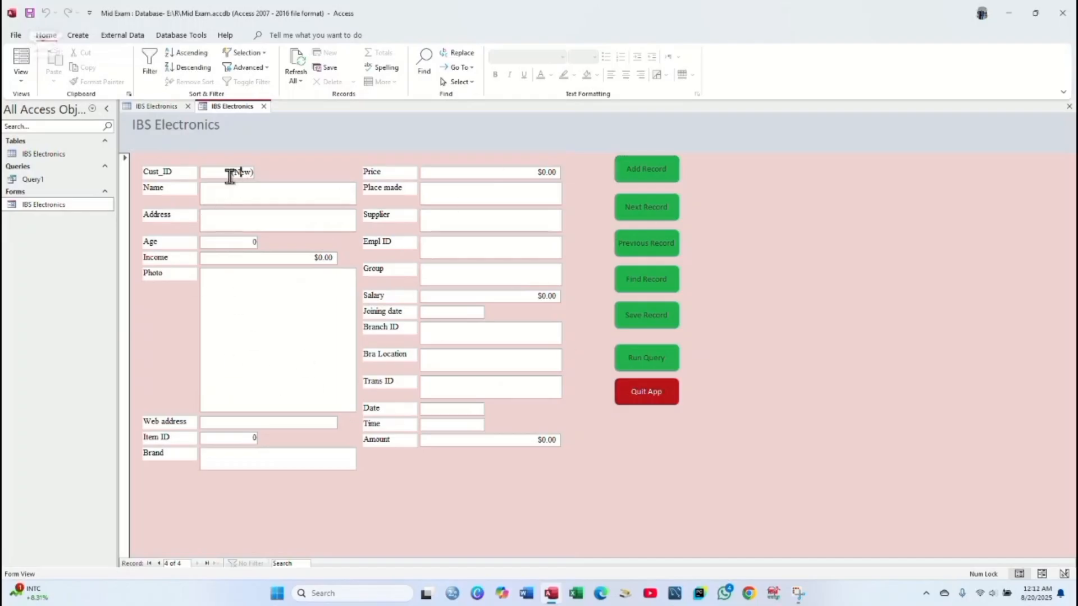
{"action": "key", "text": "BackSpace"}
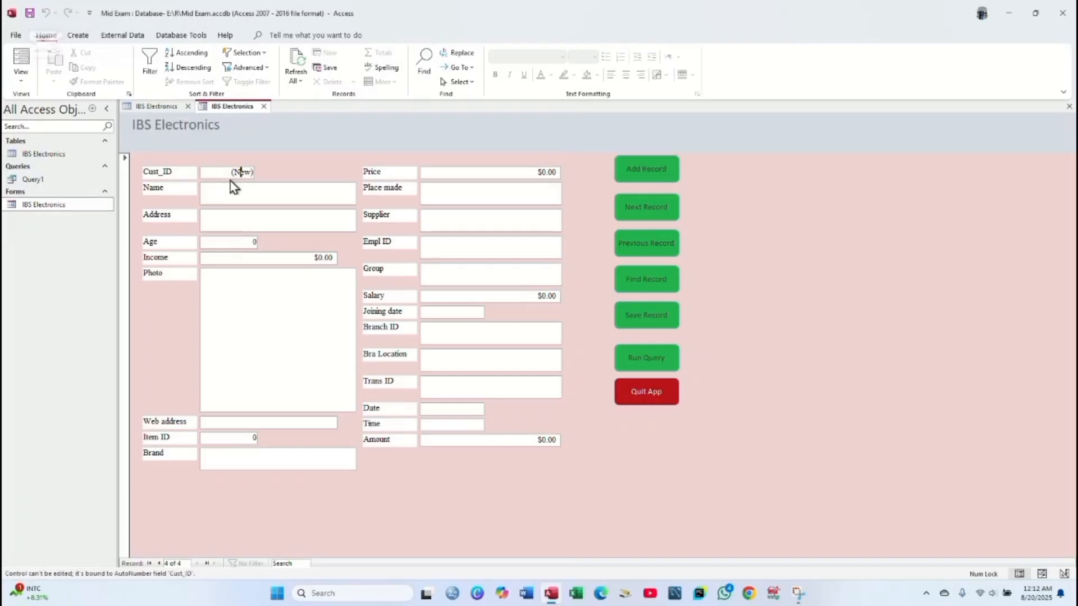
{"action": "left_click", "coordinate": [231, 190]}
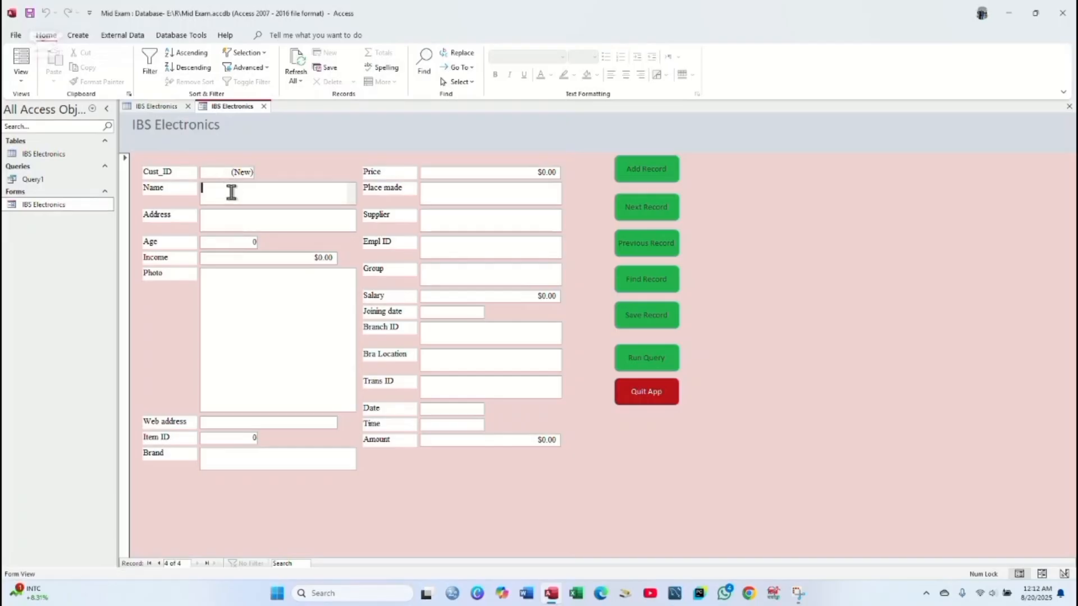
{"action": "type", "text": "Kamal"}
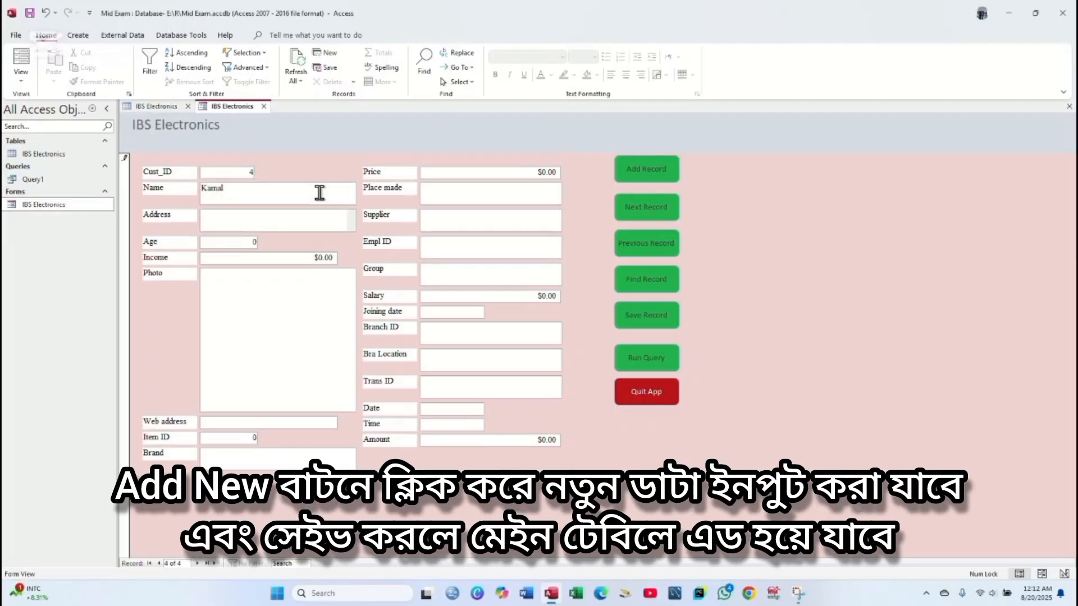
{"action": "key", "text": "Tab"}
{"action": "type", "text": "Usa Bangla"}
{"action": "key", "text": "Tab"}
{"action": "type", "text": "45"}
{"action": "key", "text": "Tab"}
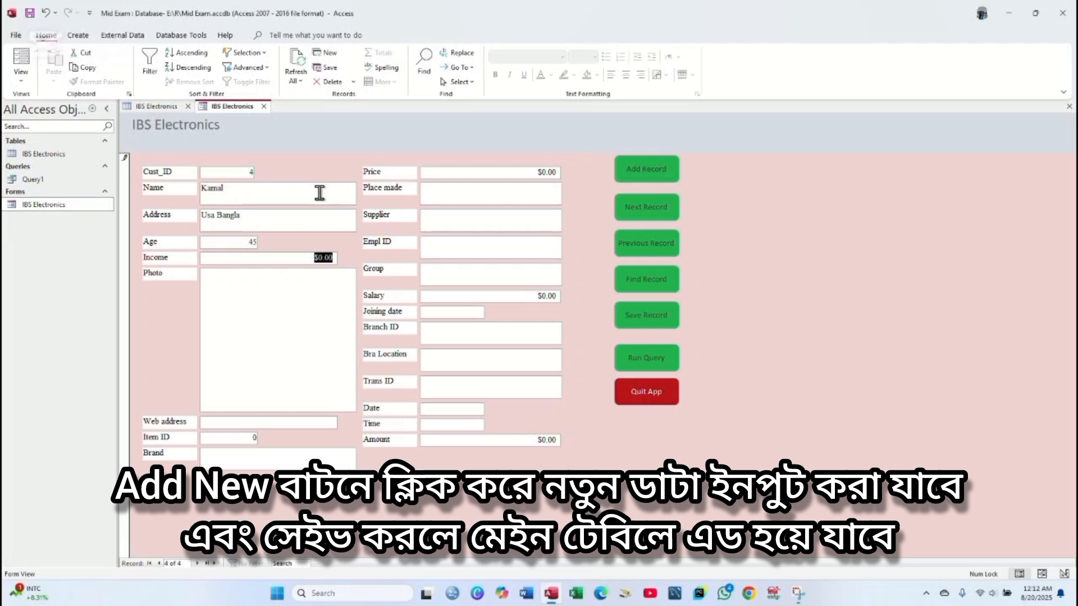
{"action": "type", "text": "67444"}
{"action": "key", "text": "Tab"}
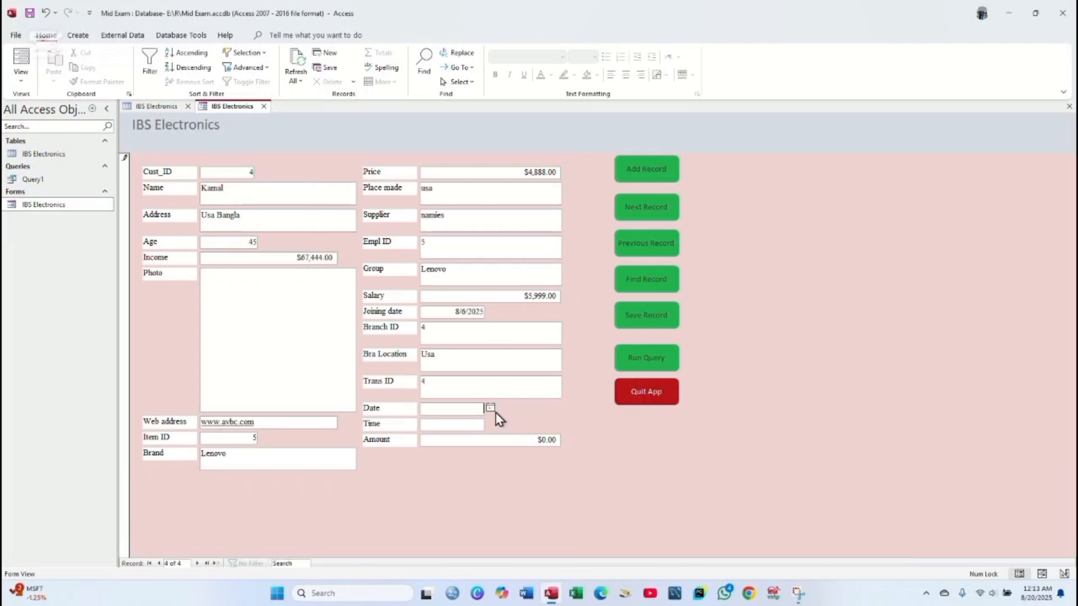
- Set date 8/14/2025 and the time, amount 50,000, save the record, then start a blank one
{"action": "left_click", "coordinate": [490, 408]}
{"action": "left_click", "coordinate": [453, 459]}
{"action": "left_click", "coordinate": [459, 429]}
{"action": "left_click", "coordinate": [490, 424]}
{"action": "left_click", "coordinate": [464, 424]}
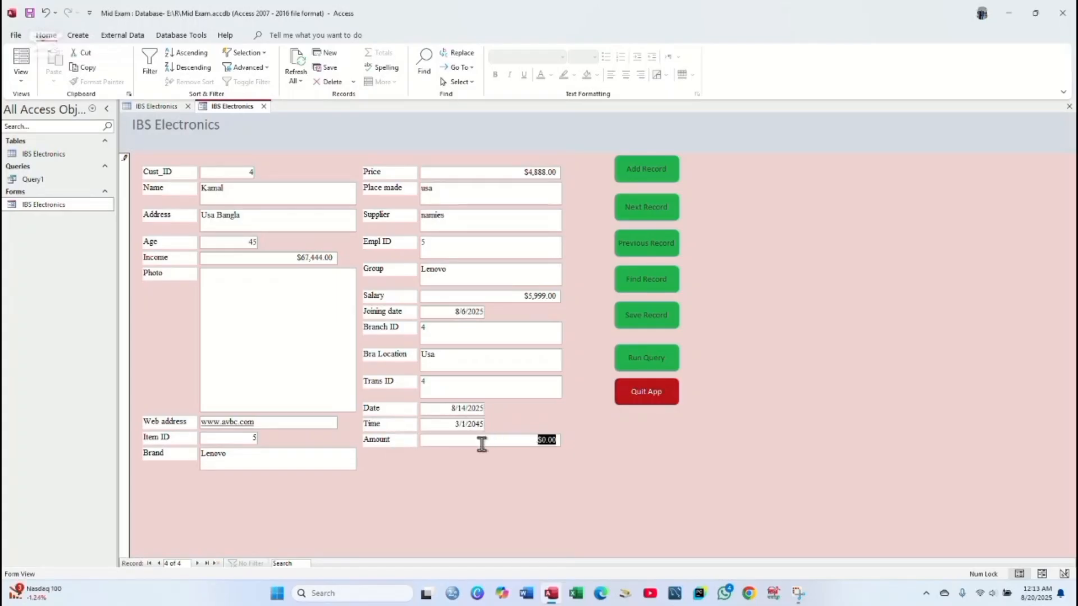
{"action": "type", "text": "50,00"}
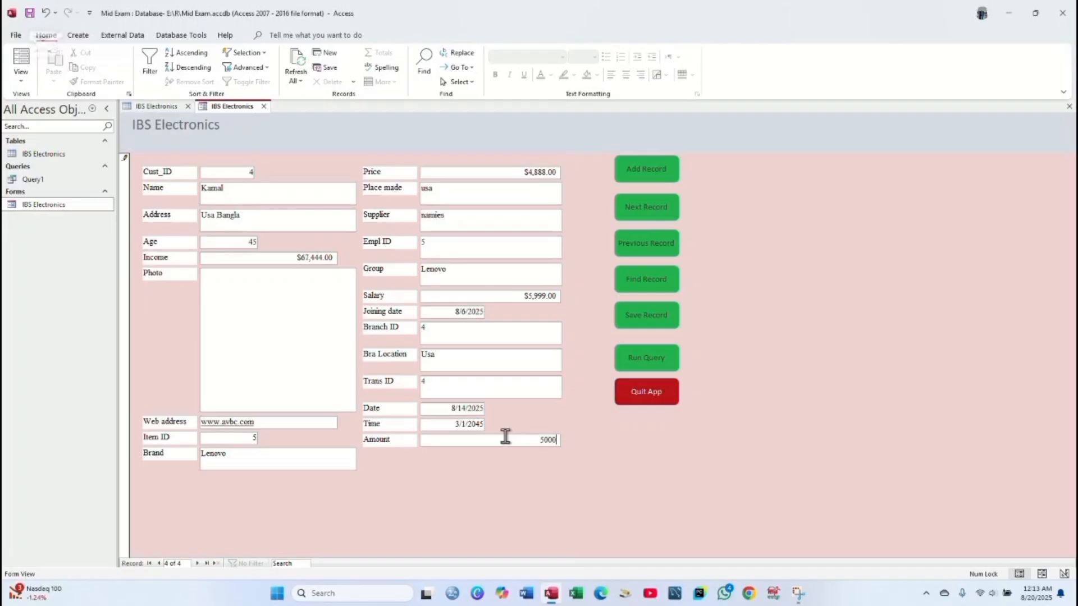
{"action": "type", "text": "0"}
{"action": "key", "text": "Tab"}
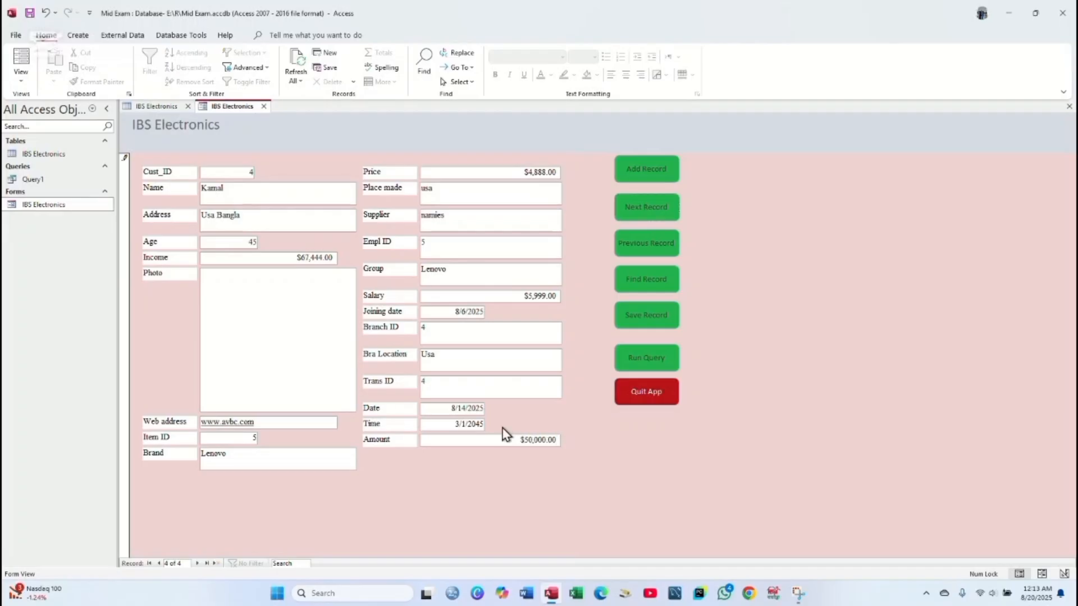
{"action": "left_click", "coordinate": [656, 322]}
{"action": "left_click", "coordinate": [70, 158]}
{"action": "left_click", "coordinate": [641, 178]}
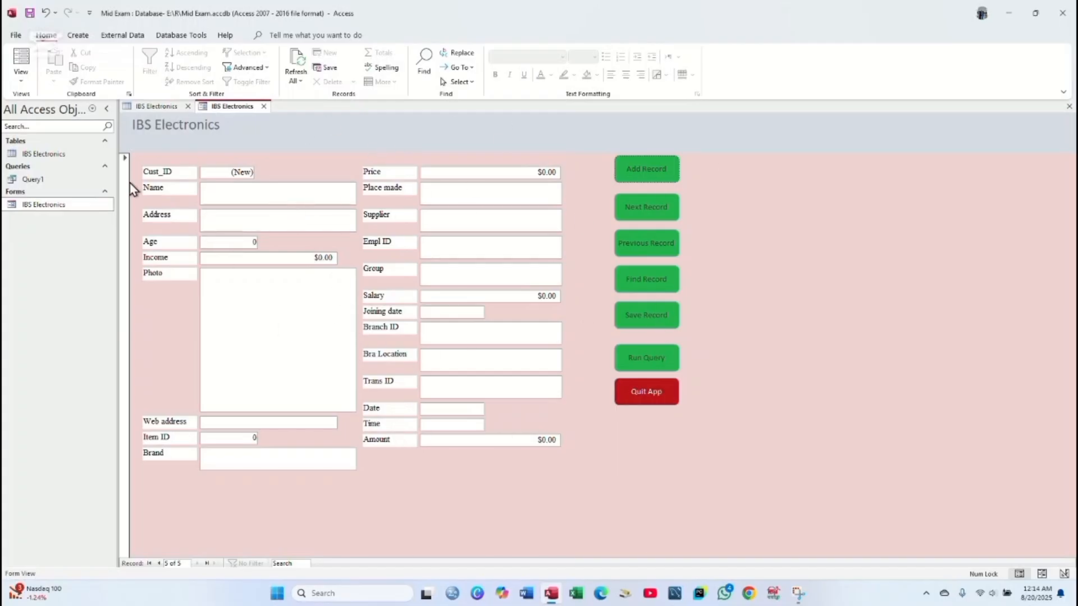
- Check the new record in the table, run the query from the form, then exit via Quit App
{"action": "double_click", "coordinate": [79, 154]}
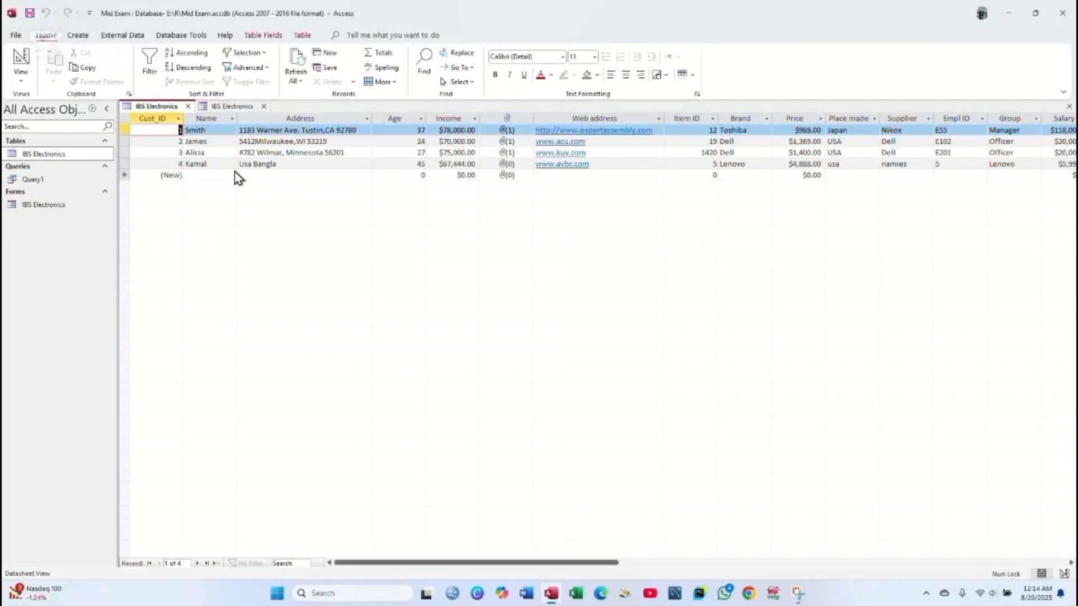
{"action": "double_click", "coordinate": [79, 205]}
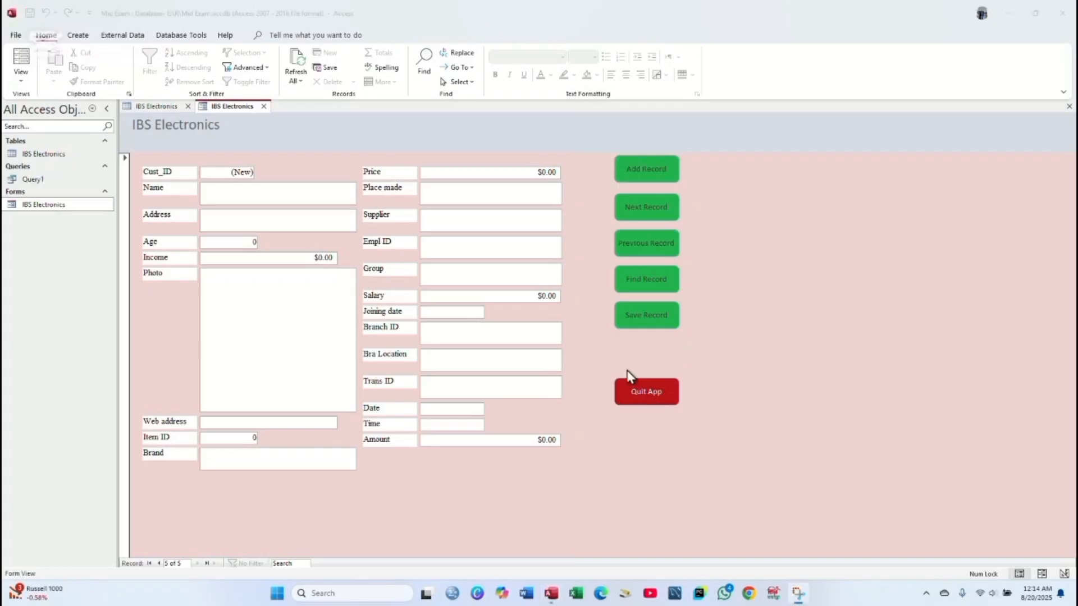
{"action": "left_click", "coordinate": [649, 359]}
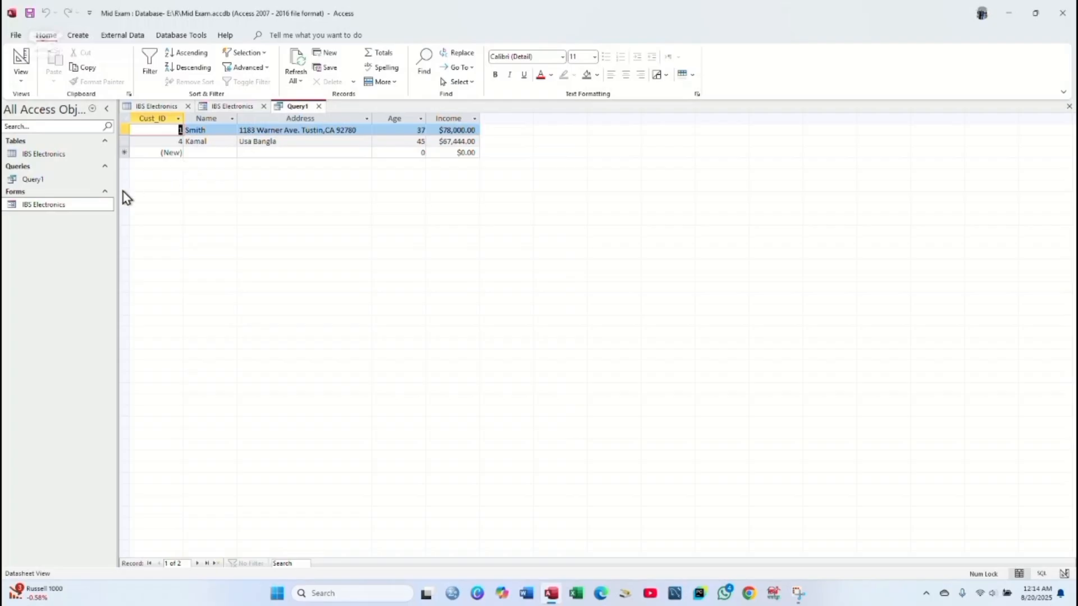
{"action": "double_click", "coordinate": [99, 208]}
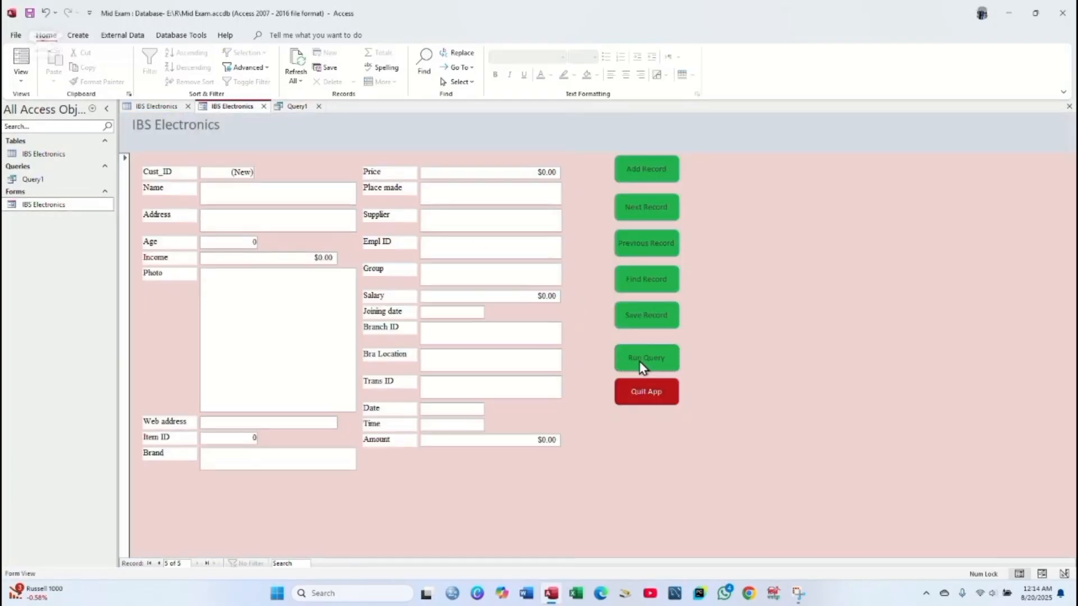
{"action": "left_click", "coordinate": [647, 392]}
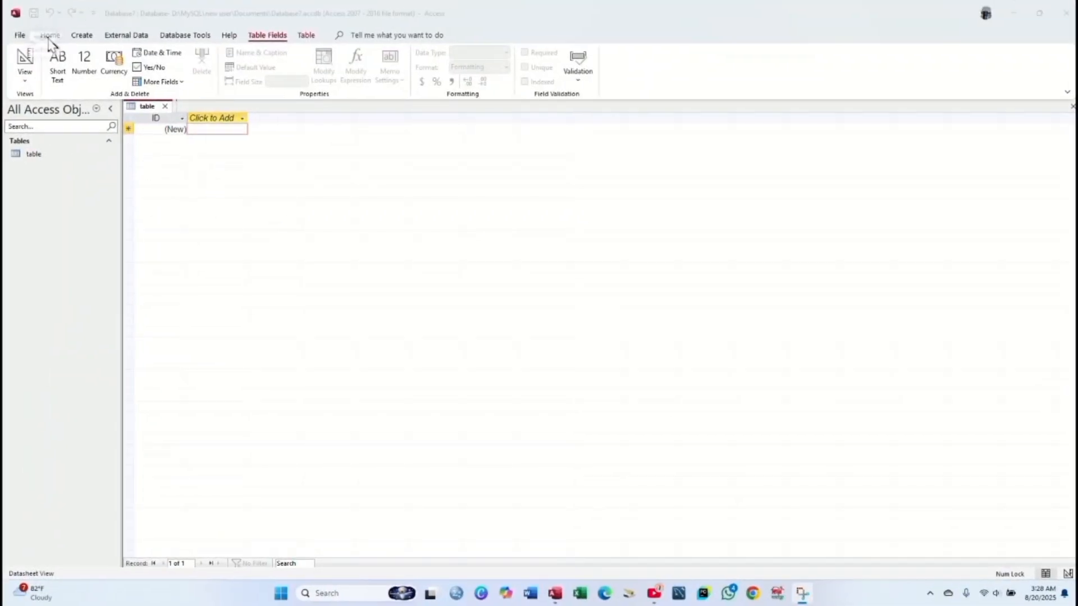
- Create a blank form in Form Design and draw a command button on it
{"action": "left_click", "coordinate": [80, 37]}
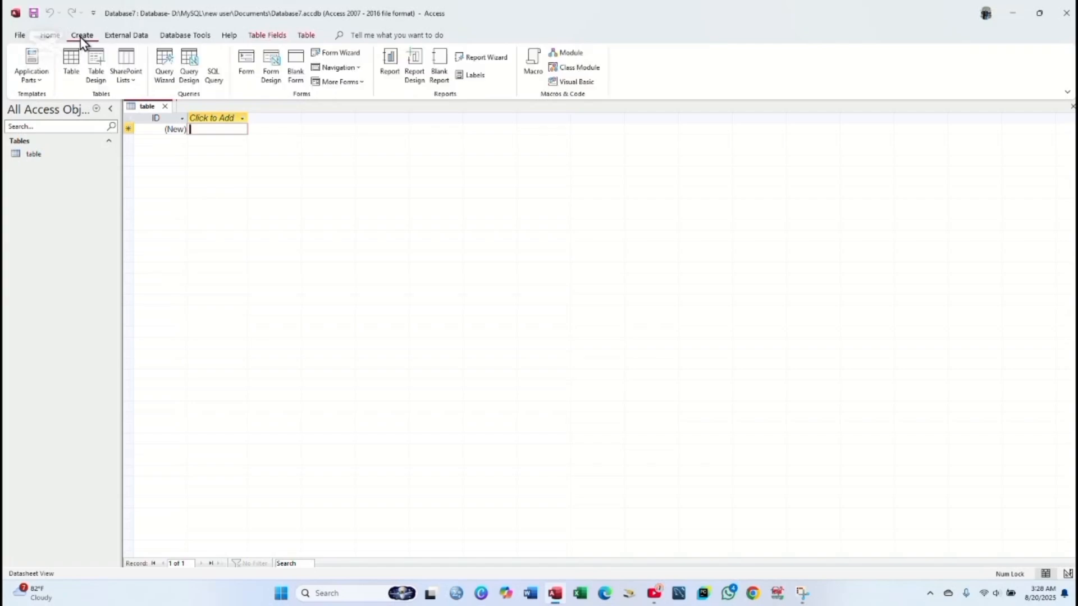
{"action": "left_click", "coordinate": [270, 69]}
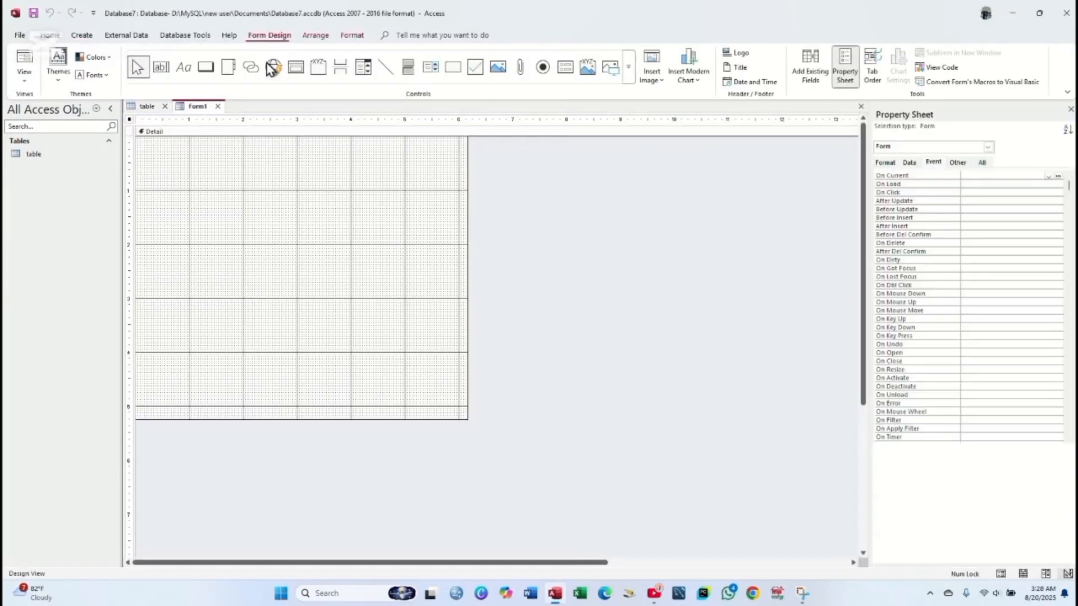
{"action": "left_click", "coordinate": [208, 70]}
{"action": "left_click_drag", "start_coordinate": [206, 177], "coordinate": [340, 247]}
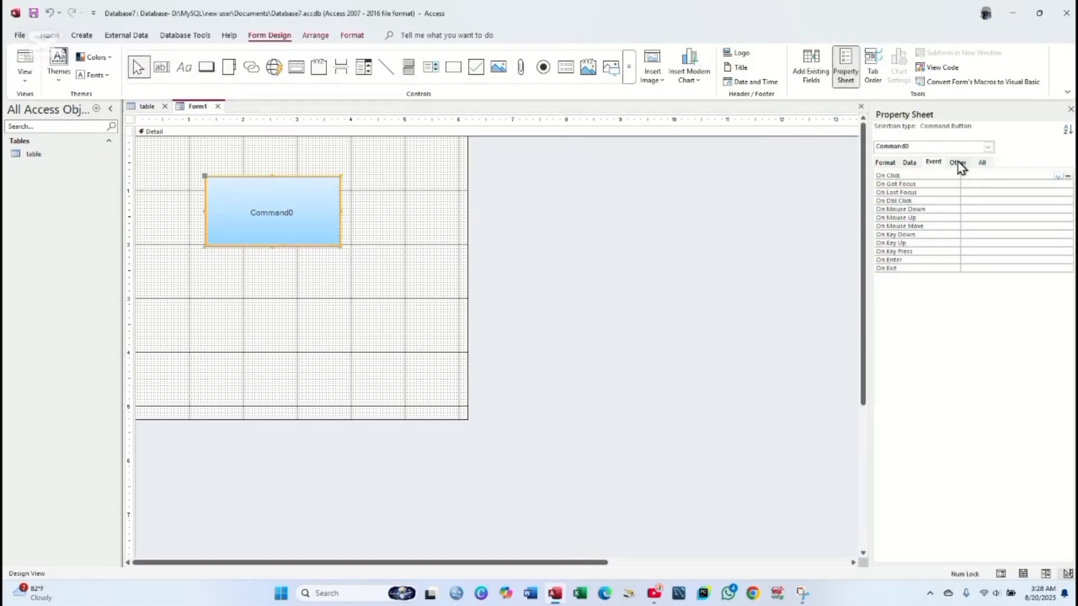
- Set the button's On Click to an Event Procedure, view its code, then close the VBA editor
{"action": "left_click", "coordinate": [937, 162]}
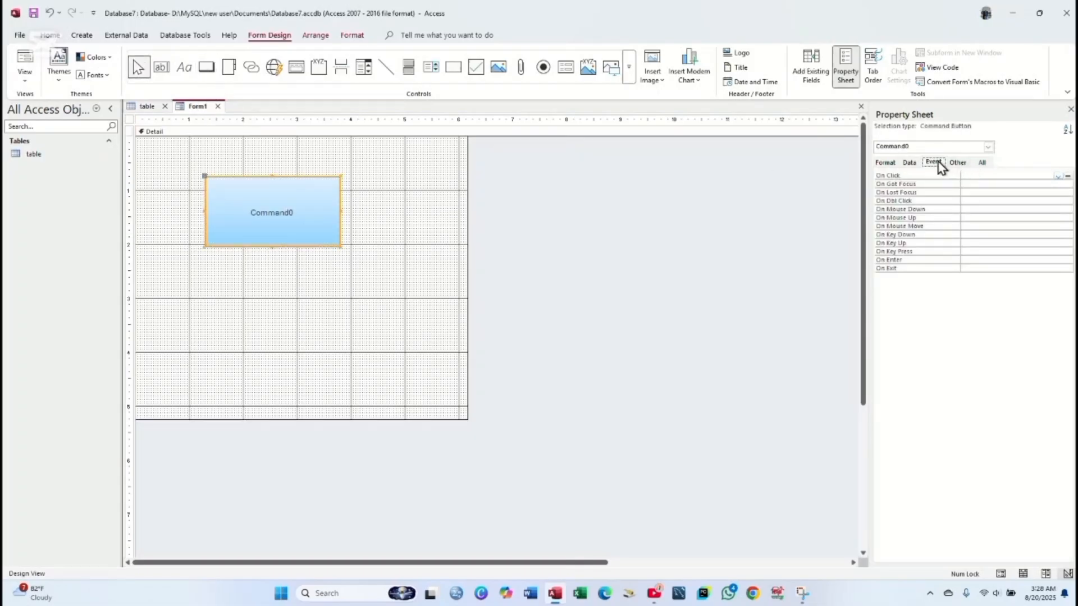
{"action": "left_click", "coordinate": [1059, 176]}
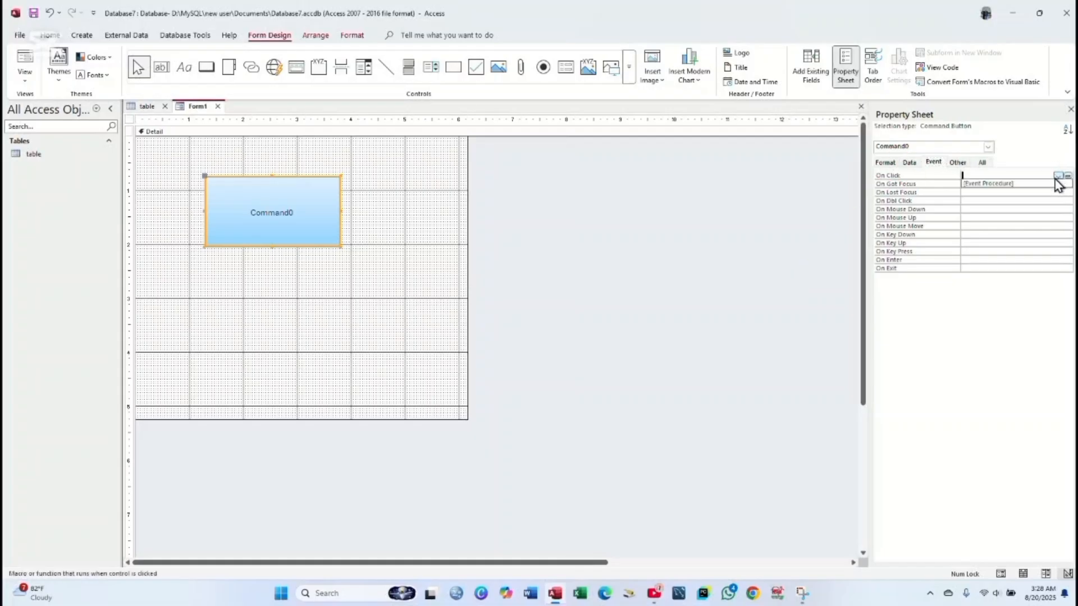
{"action": "left_click", "coordinate": [1039, 185]}
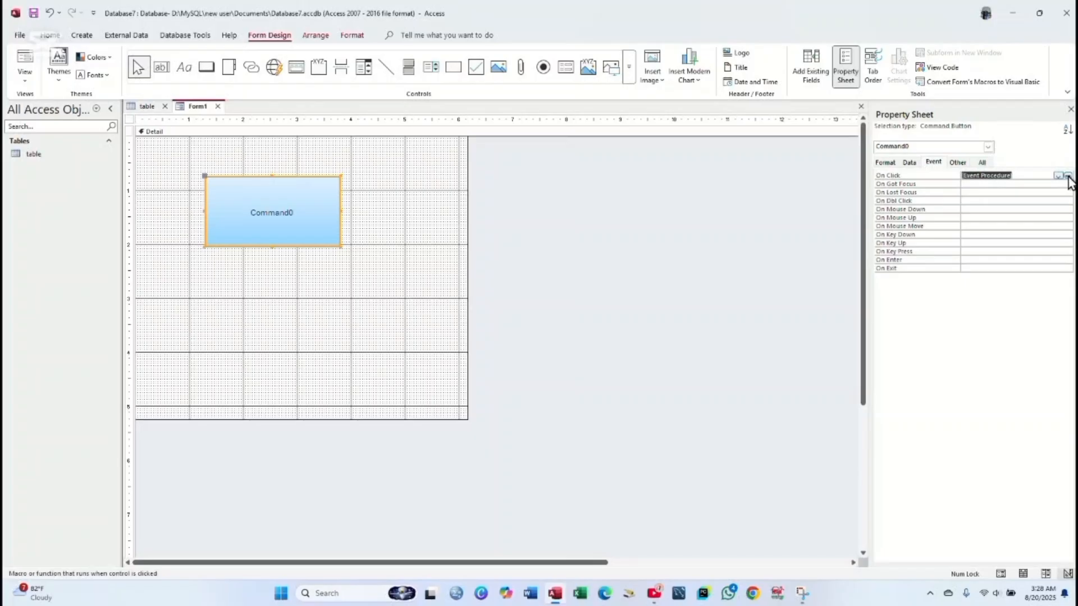
{"action": "left_click", "coordinate": [1067, 176]}
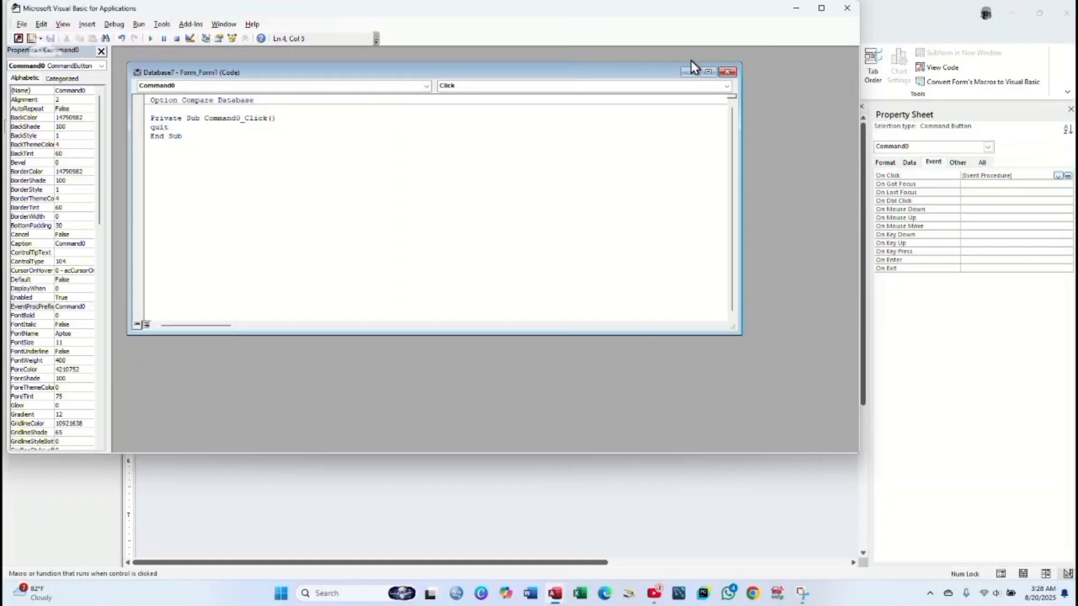
{"action": "left_click", "coordinate": [727, 73]}
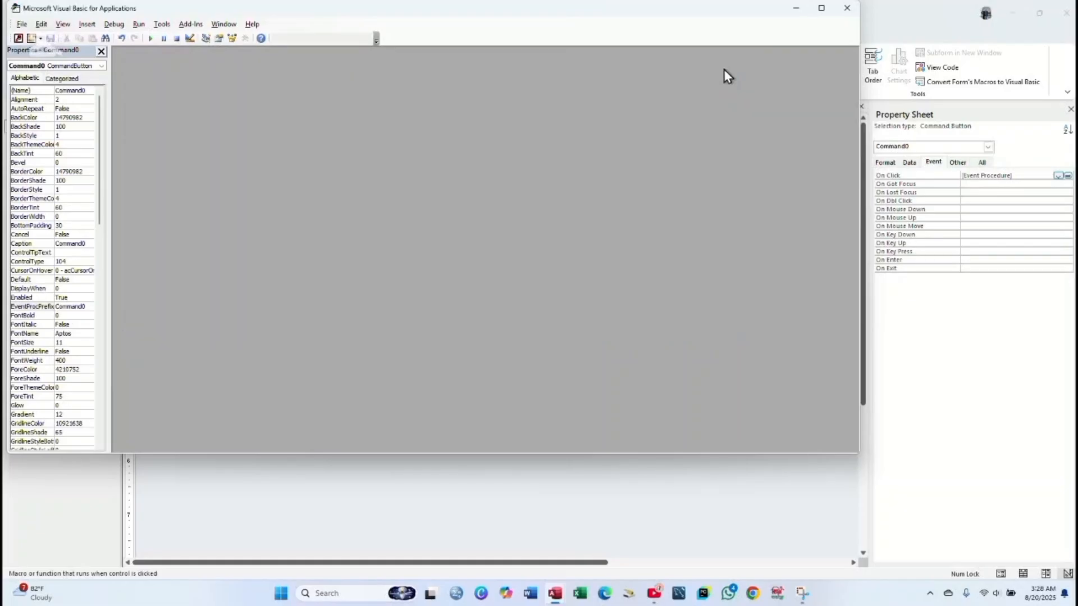
{"action": "left_click", "coordinate": [843, 10]}
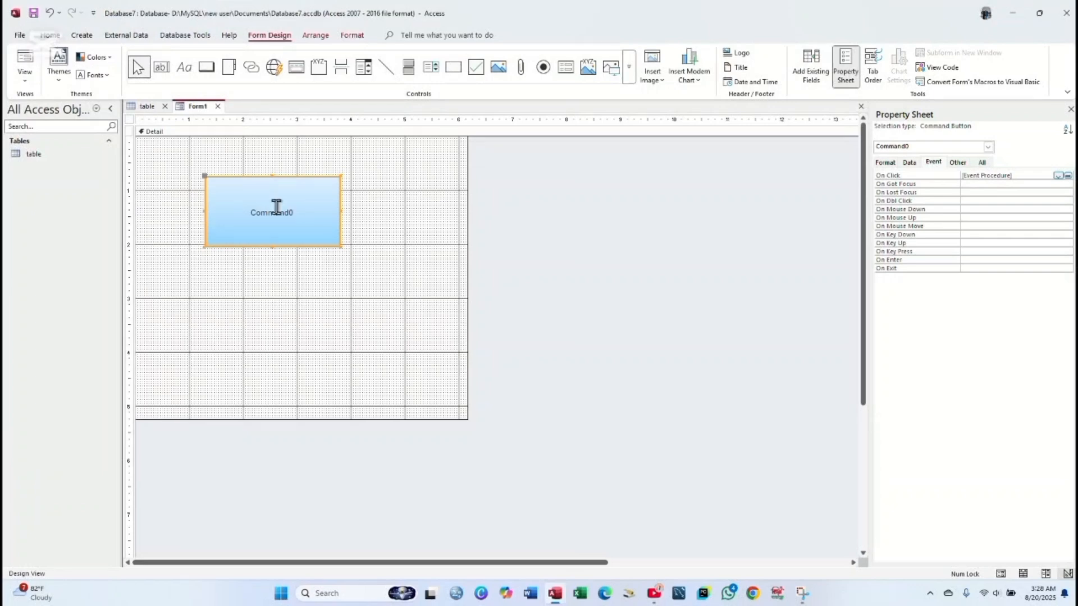
- Replace the Command0 caption with 'Exit' and give it a large font size
{"action": "double_click", "coordinate": [300, 215]}
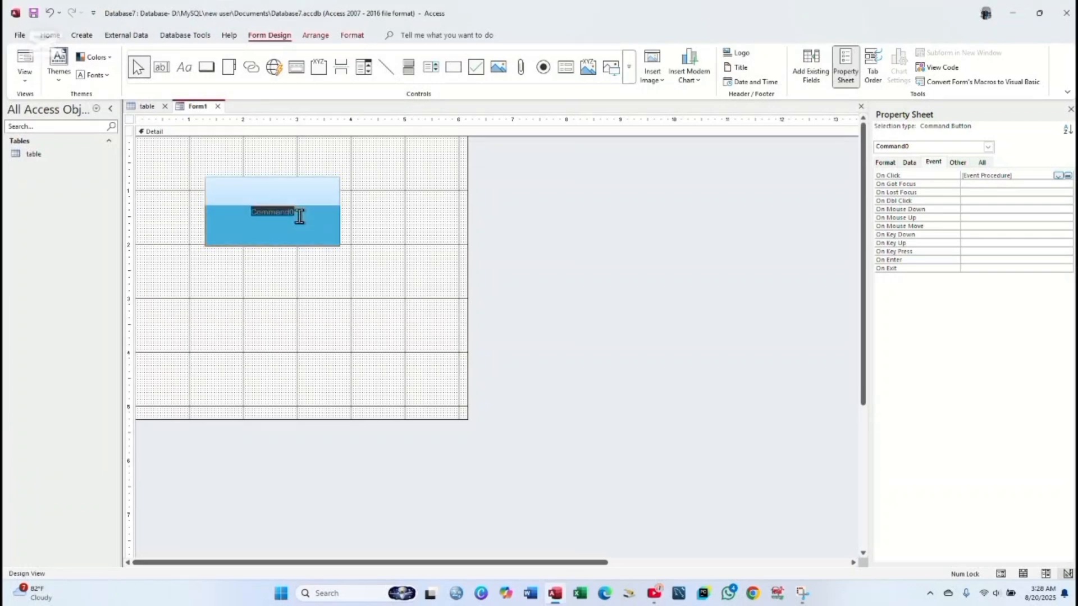
{"action": "key", "text": "BackSpace"}
{"action": "left_click_drag", "start_coordinate": [290, 211], "coordinate": [206, 210]}
{"action": "left_click", "coordinate": [359, 37]}
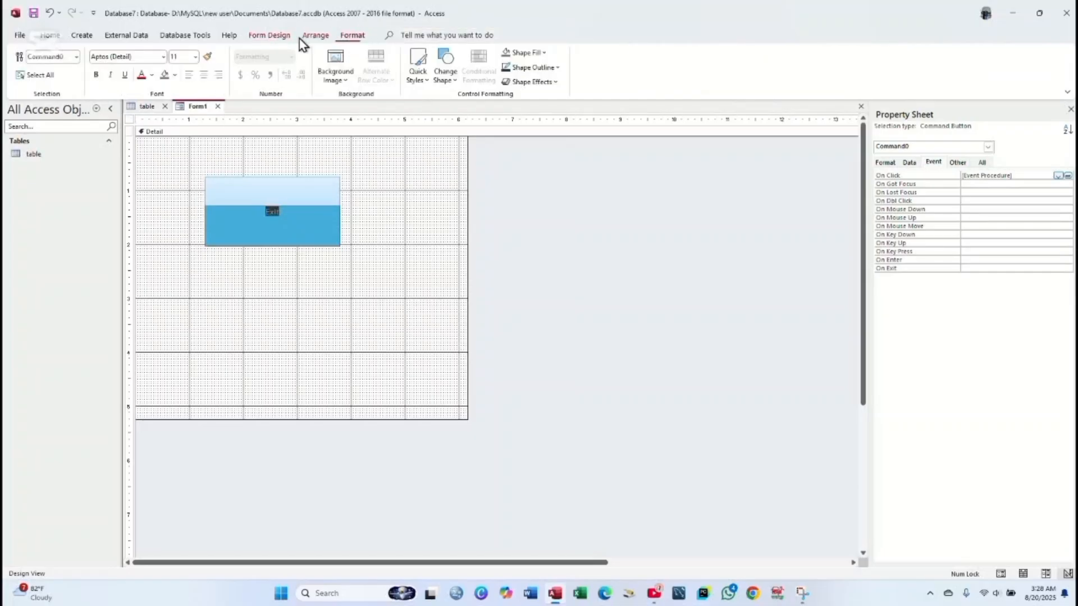
{"action": "left_click", "coordinate": [195, 57]}
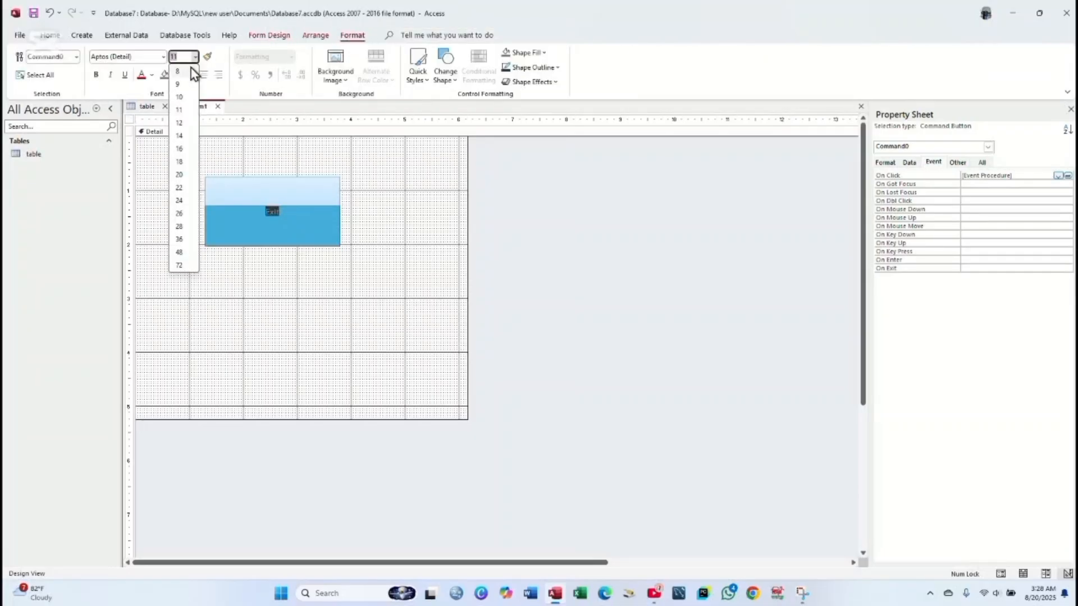
{"action": "left_click", "coordinate": [179, 233]}
{"action": "left_click", "coordinate": [184, 255]}
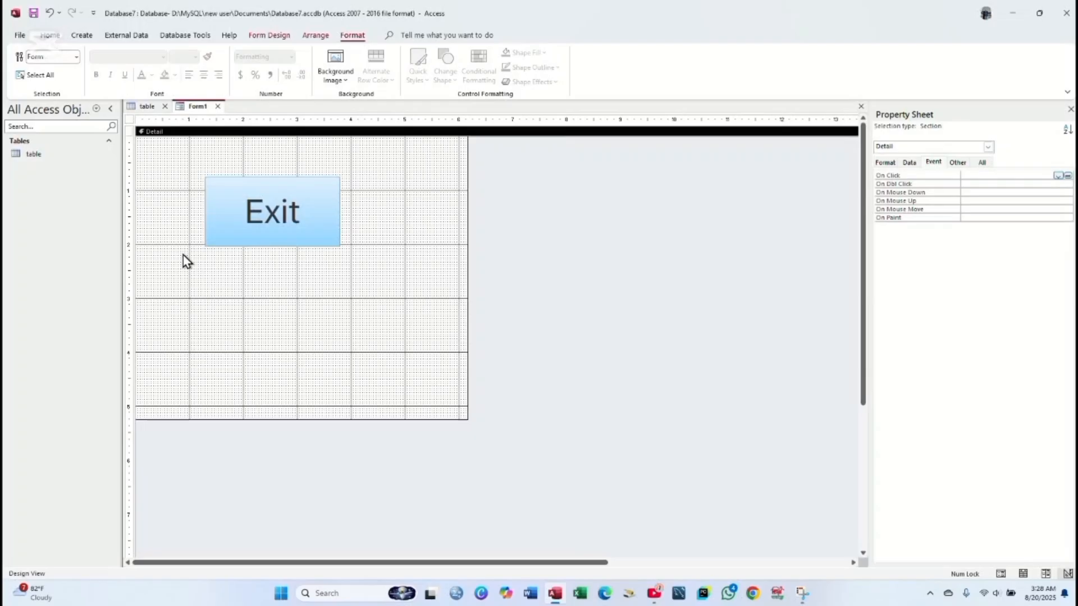
{"action": "left_click", "coordinate": [354, 260]}
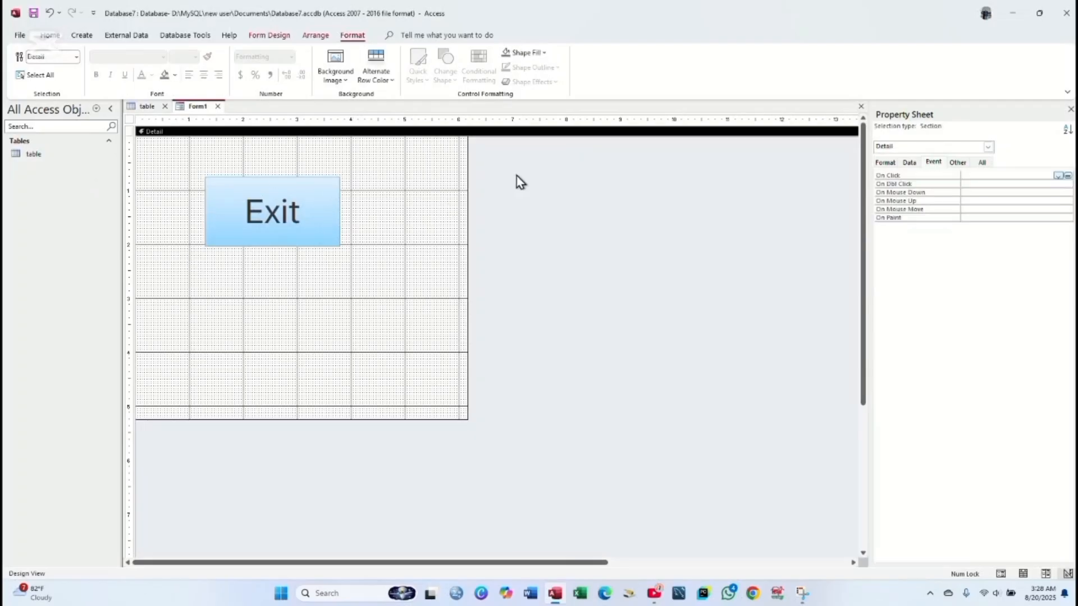
- Save the form as Form1, open it, and test that Exit quits Access
{"action": "right_click", "coordinate": [193, 106]}
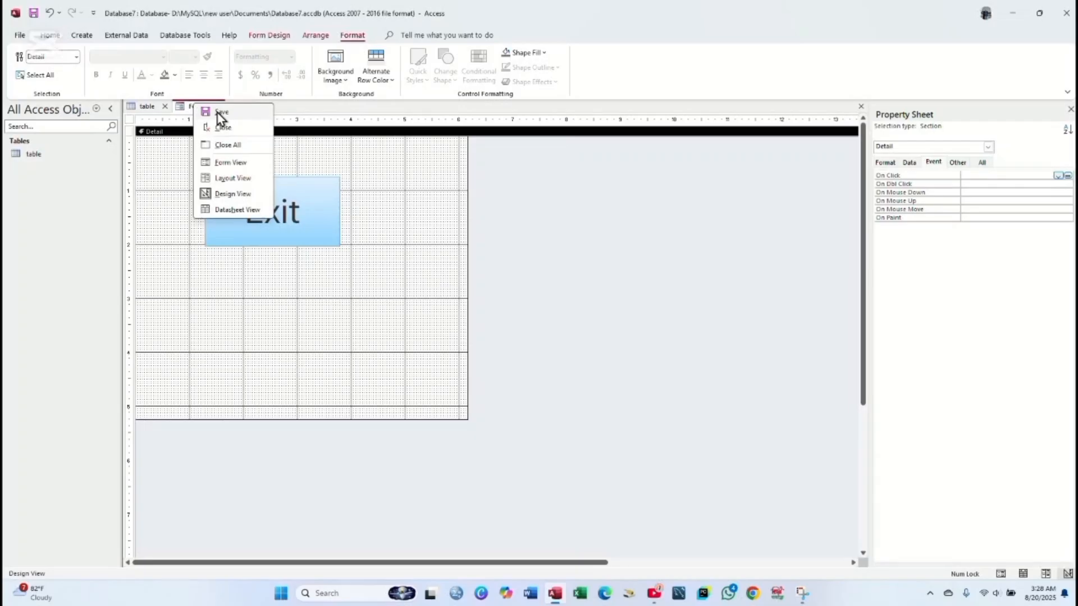
{"action": "left_click", "coordinate": [220, 112]}
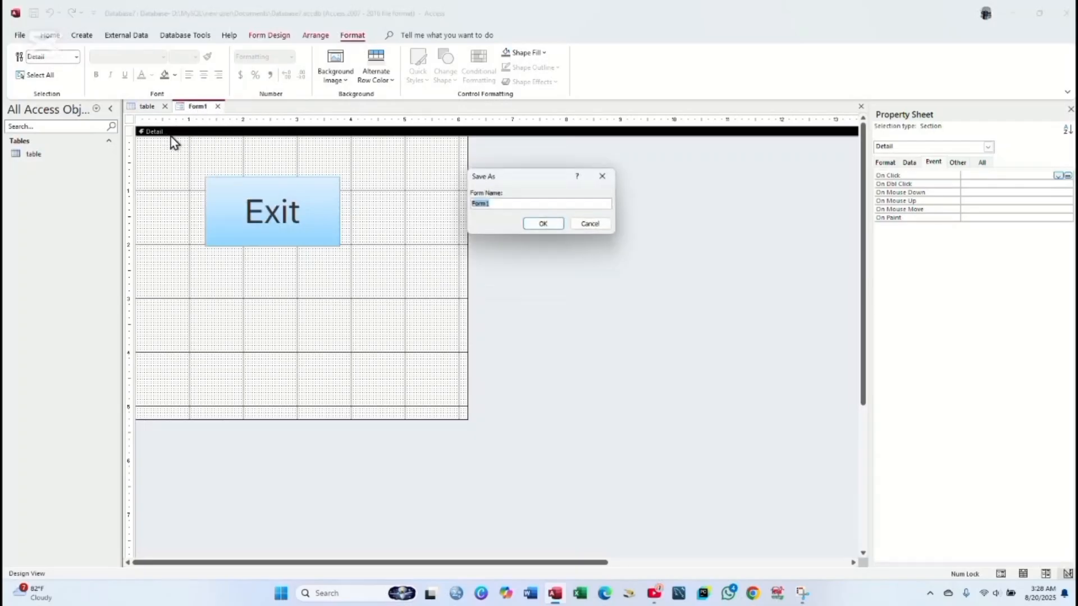
{"action": "left_click", "coordinate": [540, 225]}
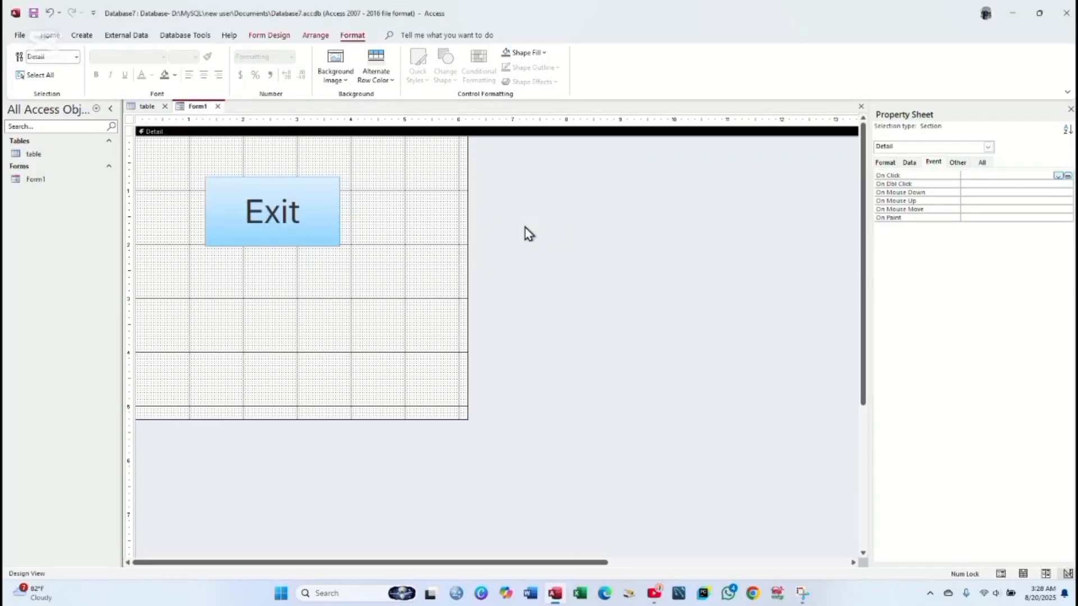
{"action": "right_click", "coordinate": [76, 177]}
{"action": "left_click", "coordinate": [103, 188]}
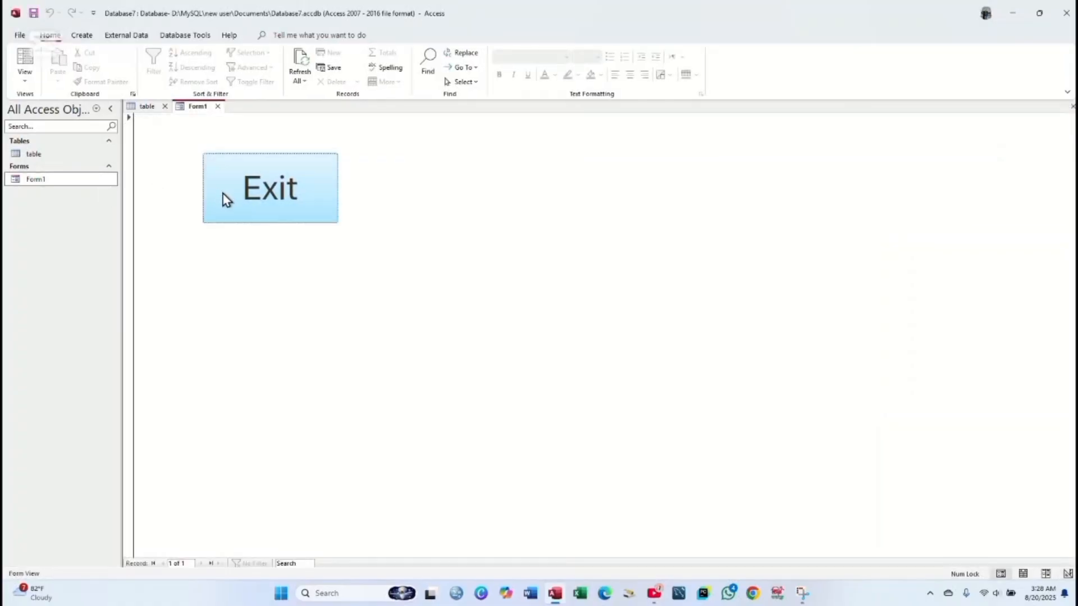
{"action": "left_click", "coordinate": [233, 197]}
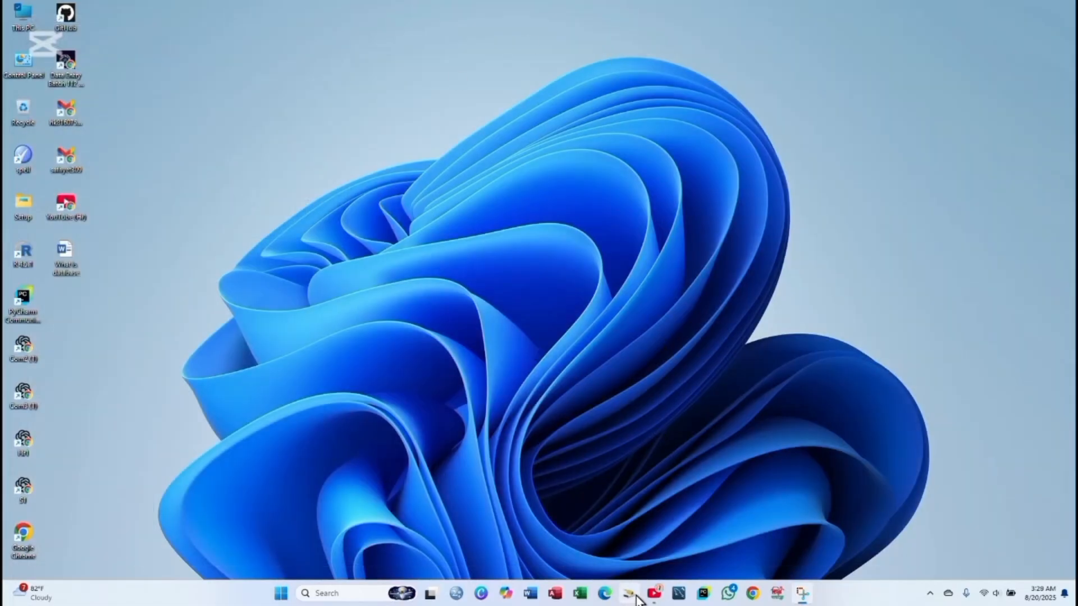
- Relaunch Access, reopen Database7 from Recent and open Form1 in Design View
{"action": "left_click", "coordinate": [555, 593]}
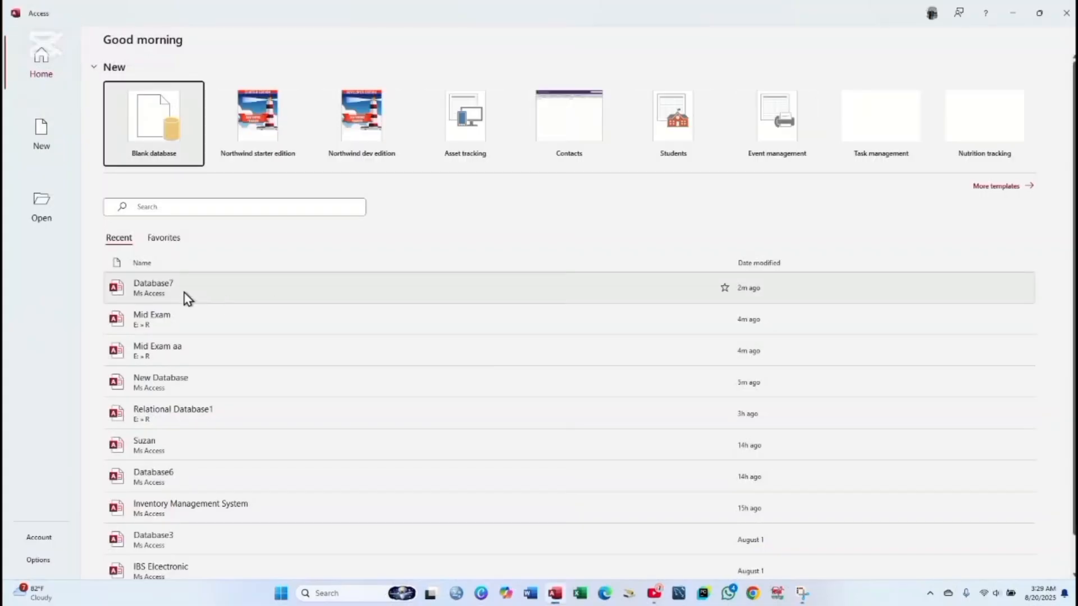
{"action": "left_click", "coordinate": [183, 298]}
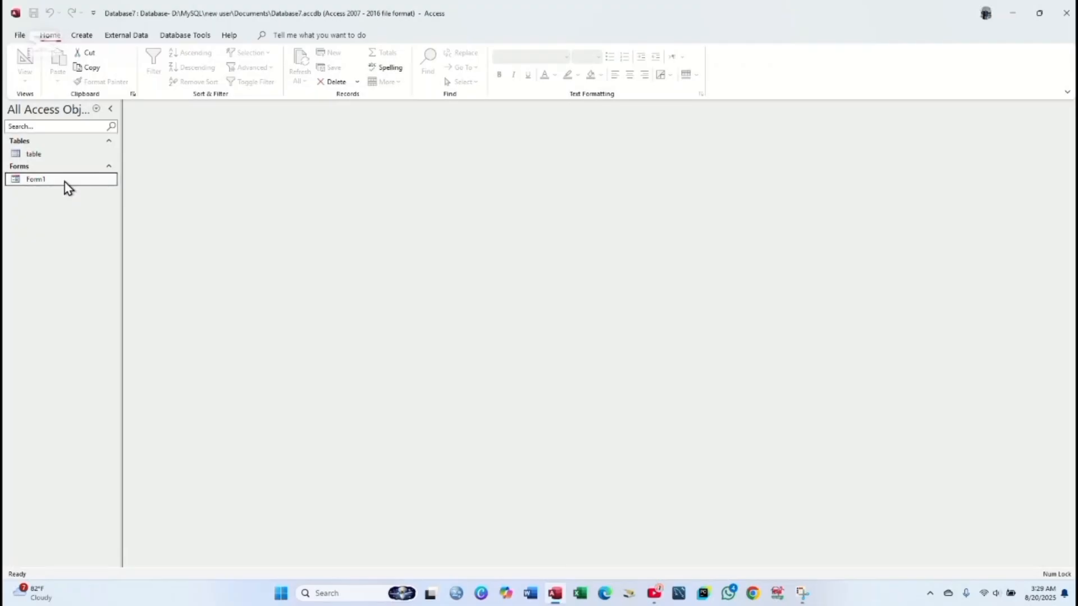
{"action": "double_click", "coordinate": [65, 180]}
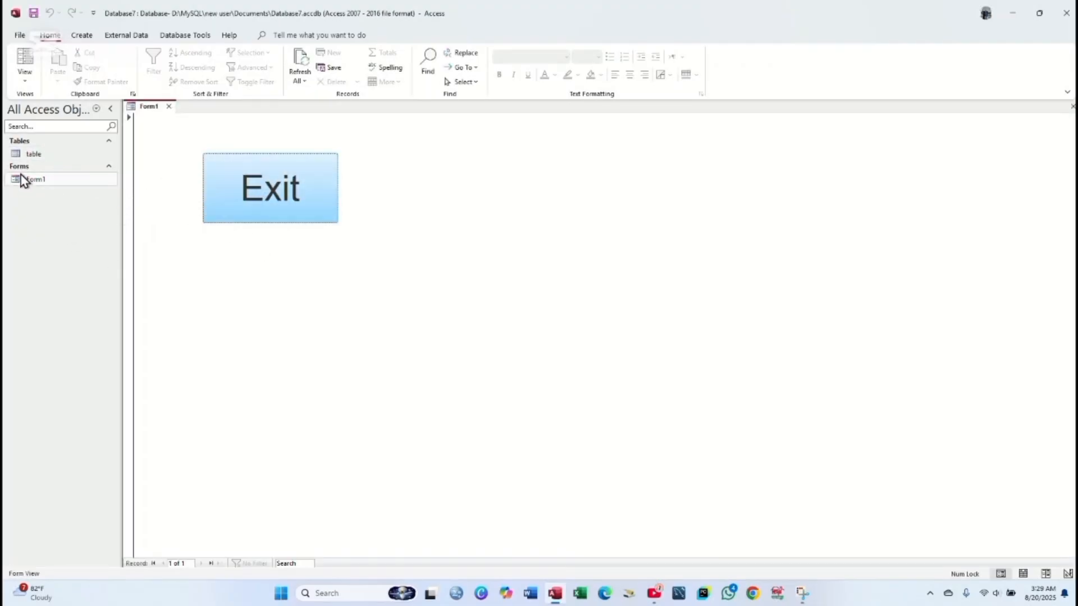
{"action": "left_click_drag", "start_coordinate": [19, 178], "coordinate": [40, 184]}
{"action": "right_click", "coordinate": [40, 185]}
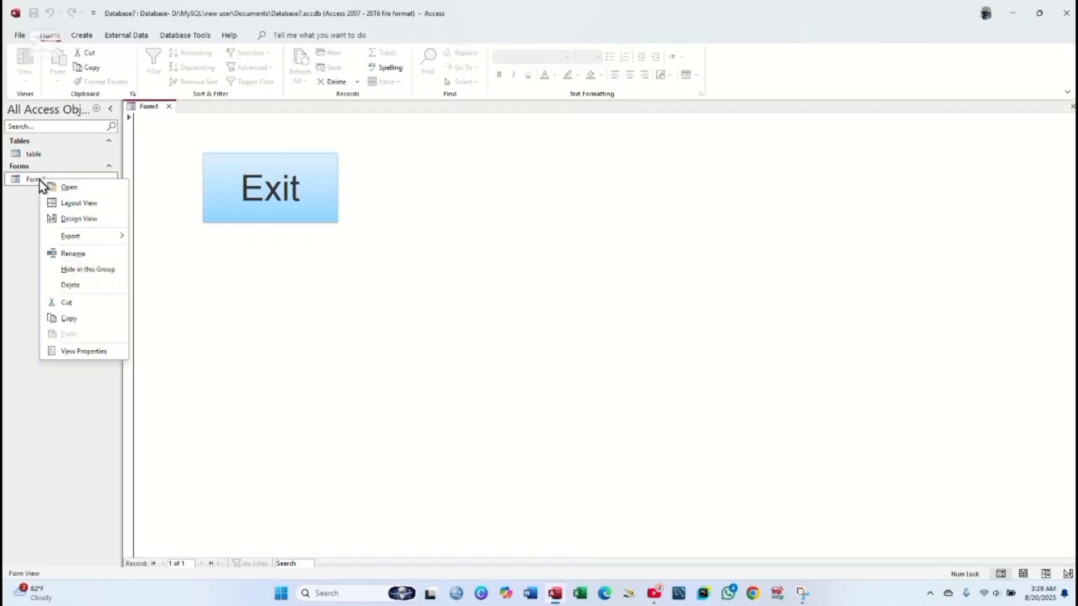
{"action": "left_click", "coordinate": [79, 218]}
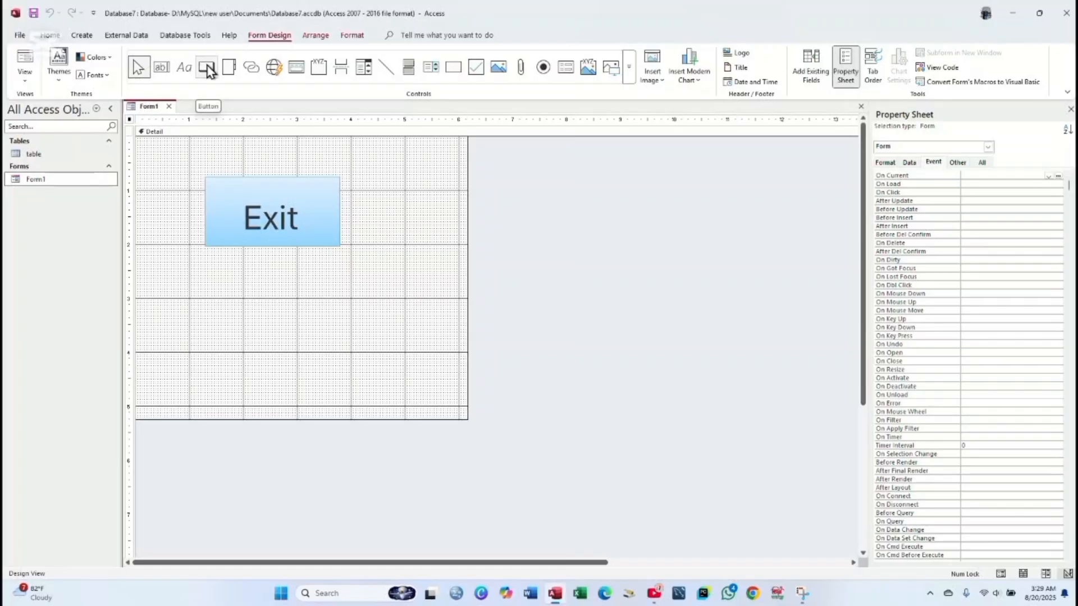
- Expand the Controls gallery and switch on Use Control Wizards
{"action": "left_click", "coordinate": [628, 78]}
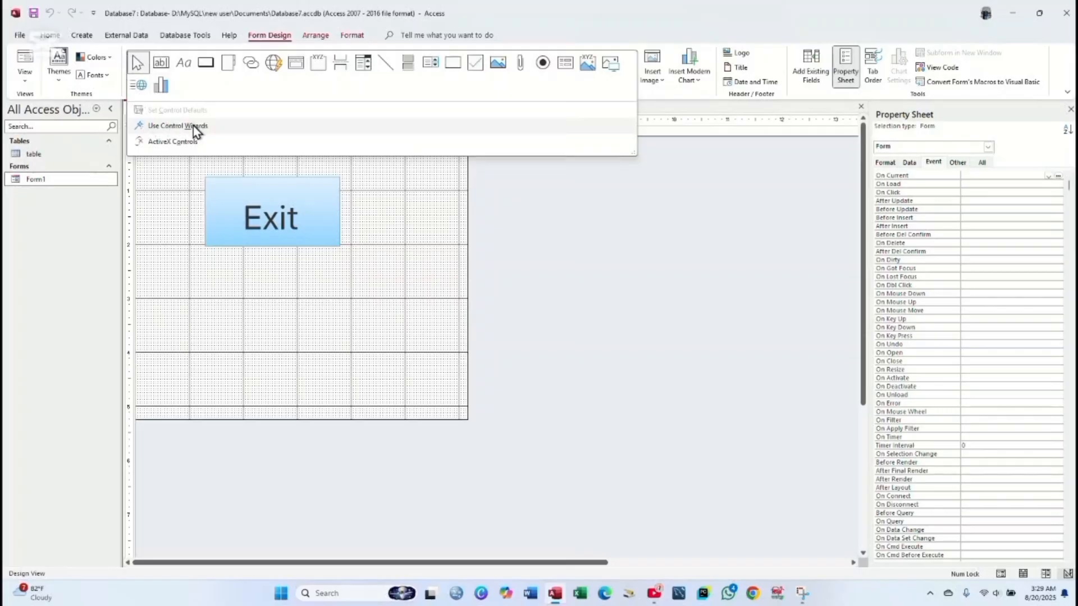
{"action": "left_click", "coordinate": [160, 128]}
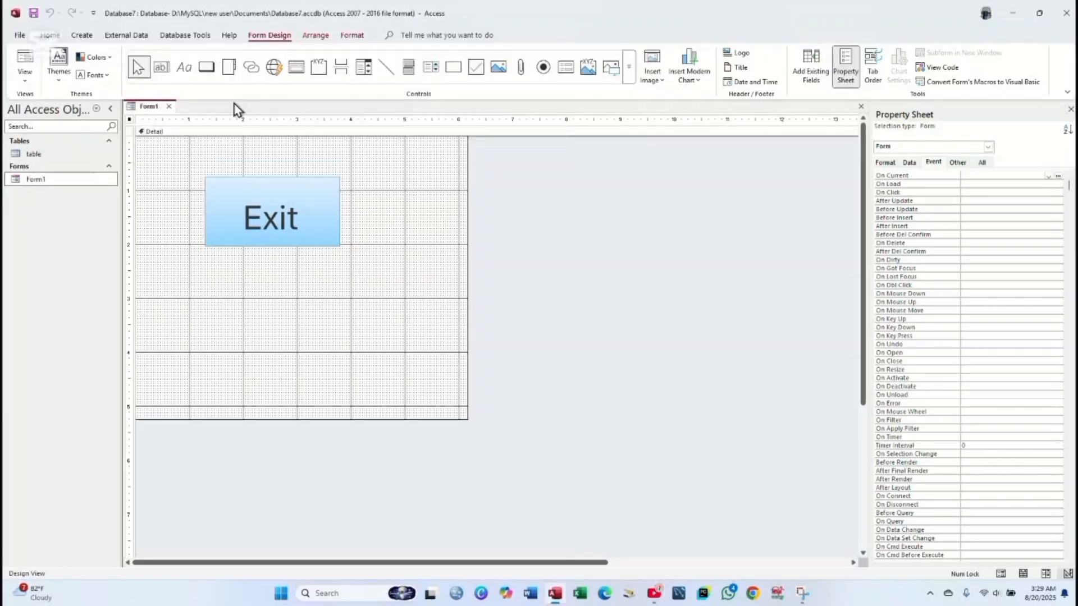
{"action": "left_click", "coordinate": [628, 79]}
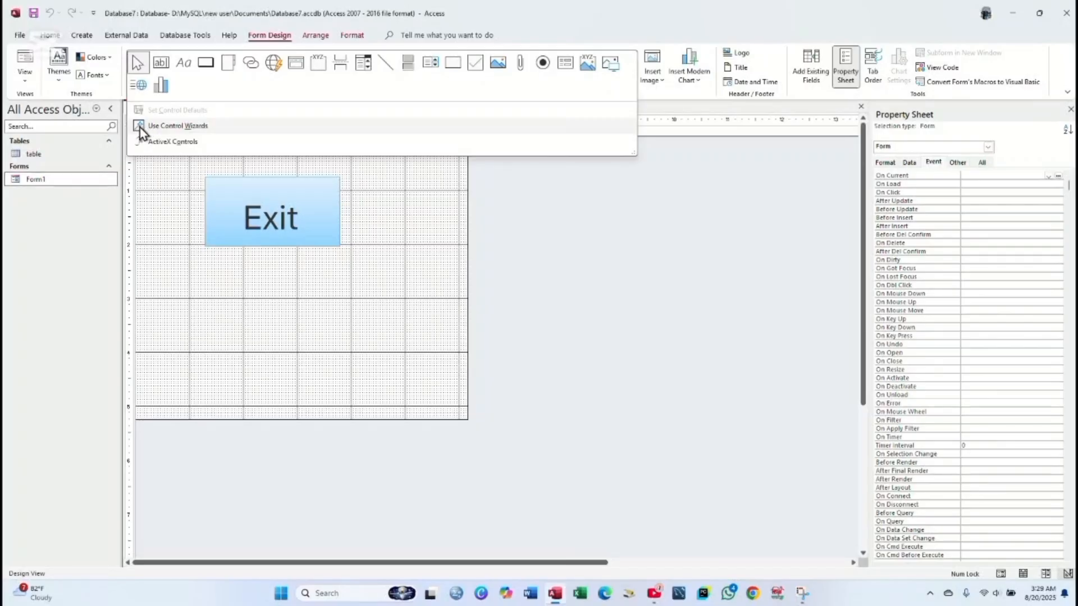
{"action": "left_click", "coordinate": [180, 131]}
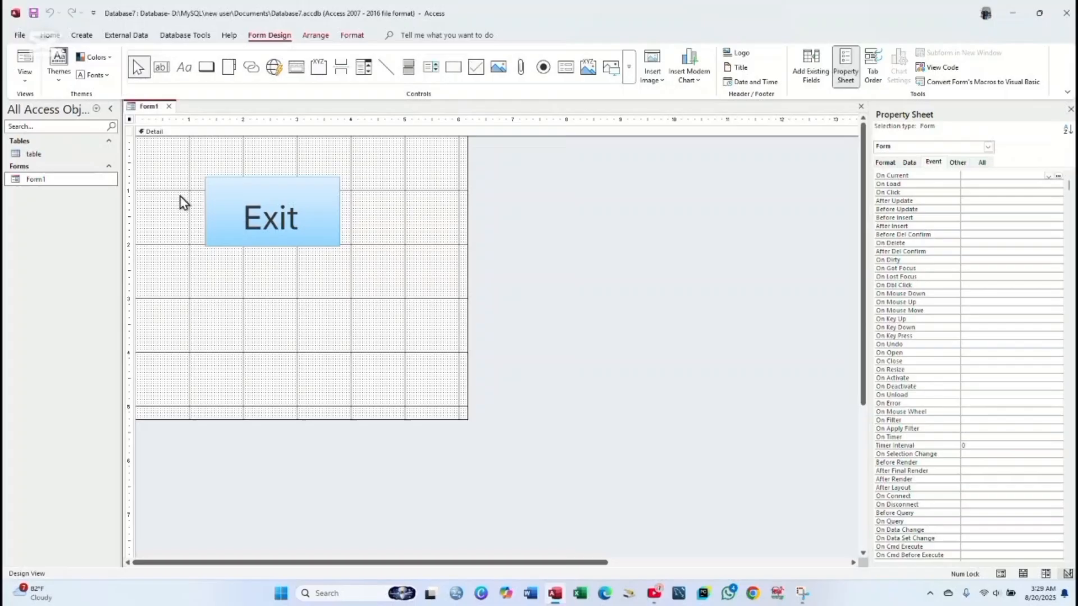
- Draw a text command button below Exit that runs Application > Quit Application
{"action": "left_click", "coordinate": [207, 67]}
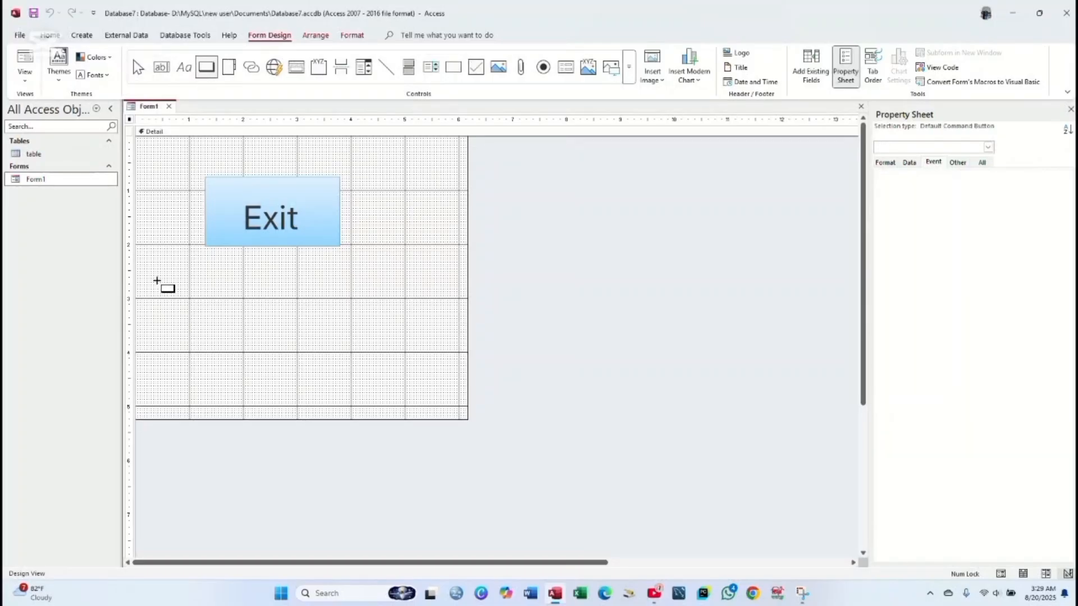
{"action": "left_click_drag", "start_coordinate": [157, 283], "coordinate": [279, 336]}
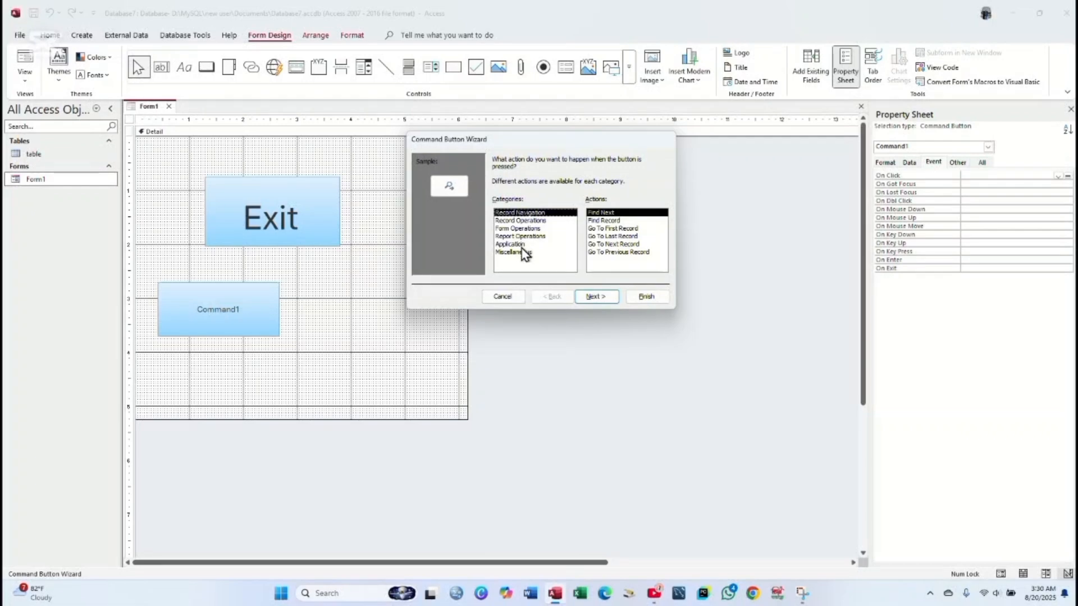
{"action": "left_click", "coordinate": [508, 245]}
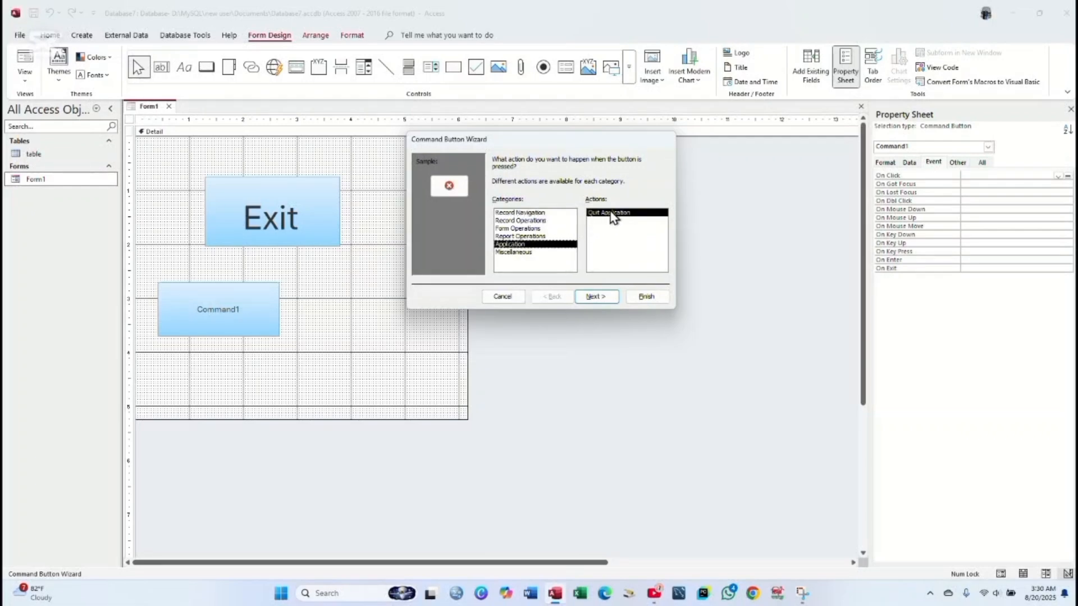
{"action": "left_click", "coordinate": [596, 298]}
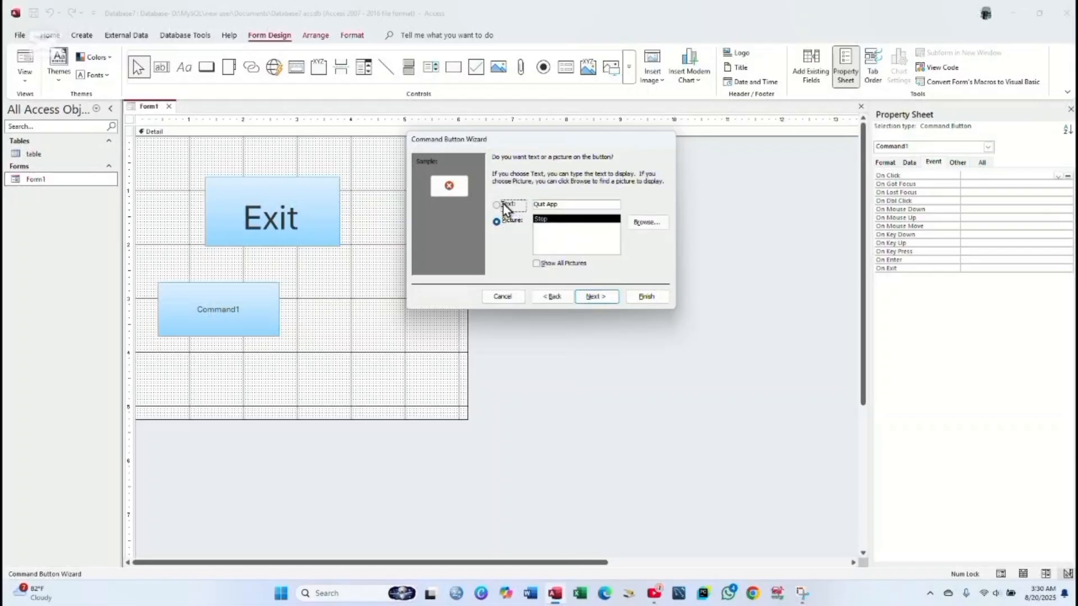
{"action": "left_click", "coordinate": [503, 204]}
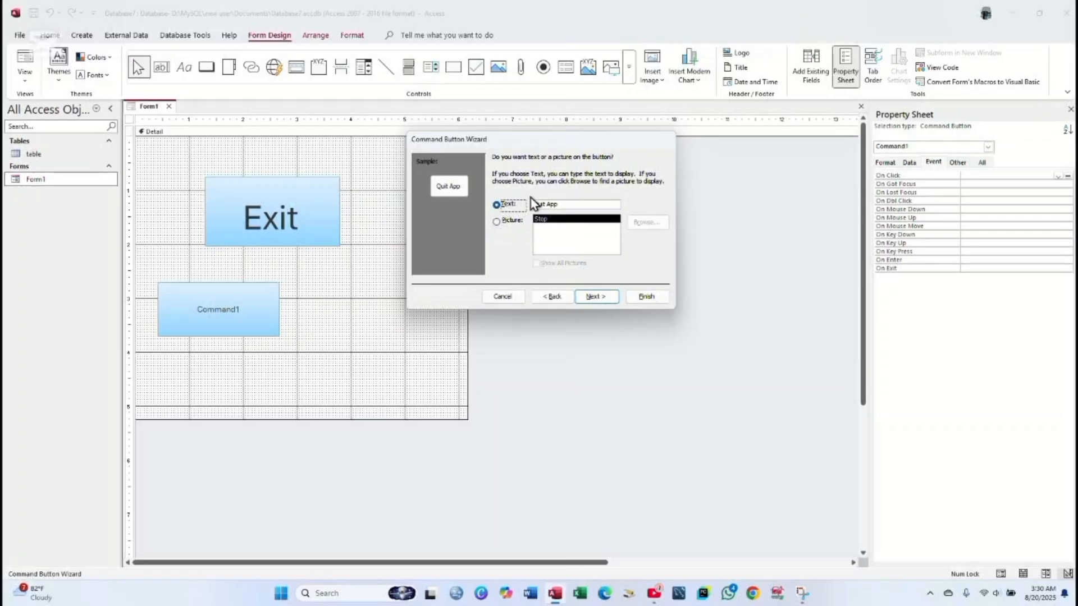
{"action": "left_click", "coordinate": [597, 296]}
{"action": "left_click", "coordinate": [640, 298]}
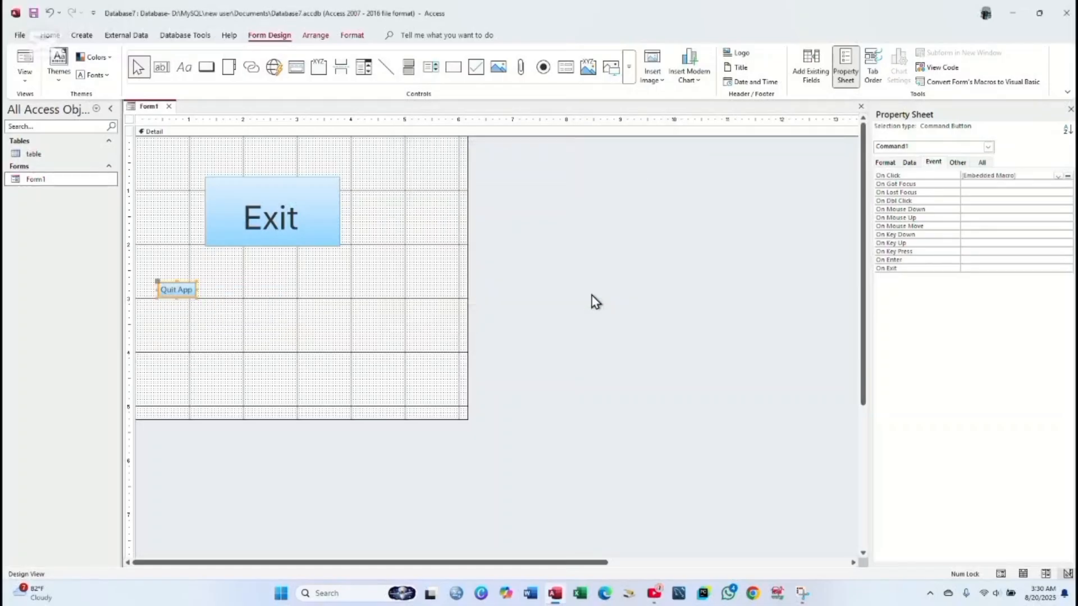
- Enlarge the Quit App button and change its caption to 'Exit 2'
{"action": "left_click", "coordinate": [196, 298]}
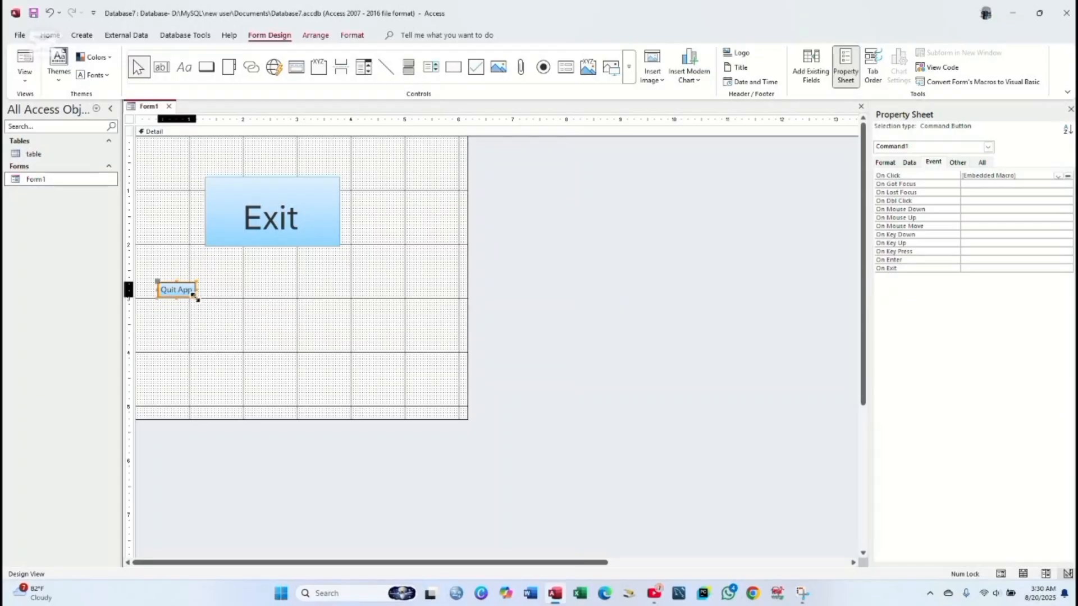
{"action": "left_click_drag", "start_coordinate": [196, 298], "coordinate": [366, 364]}
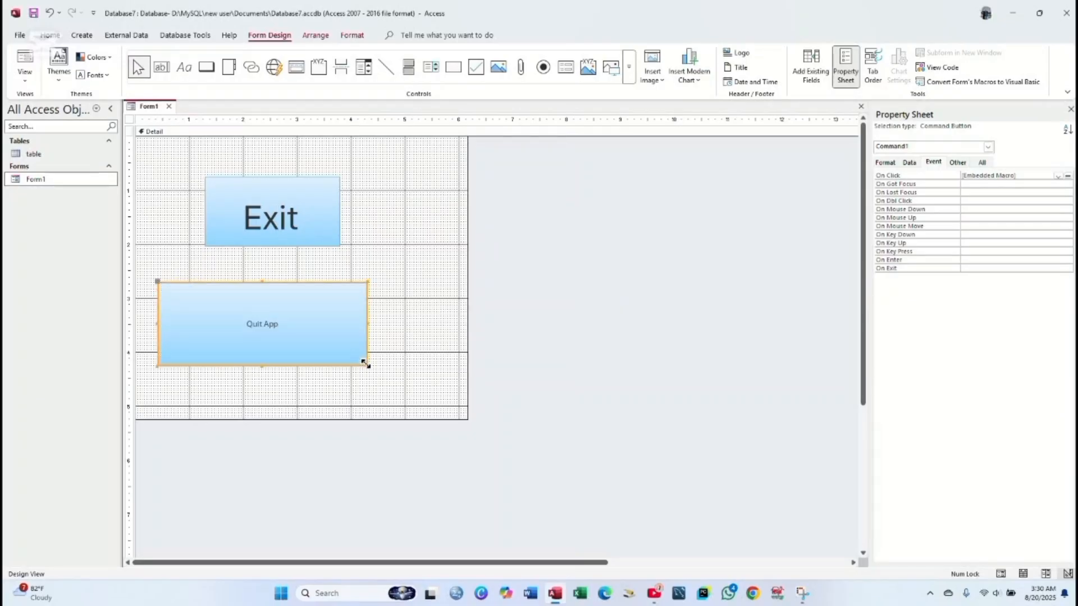
{"action": "left_click", "coordinate": [283, 323]}
{"action": "type", "text": "Exit"}
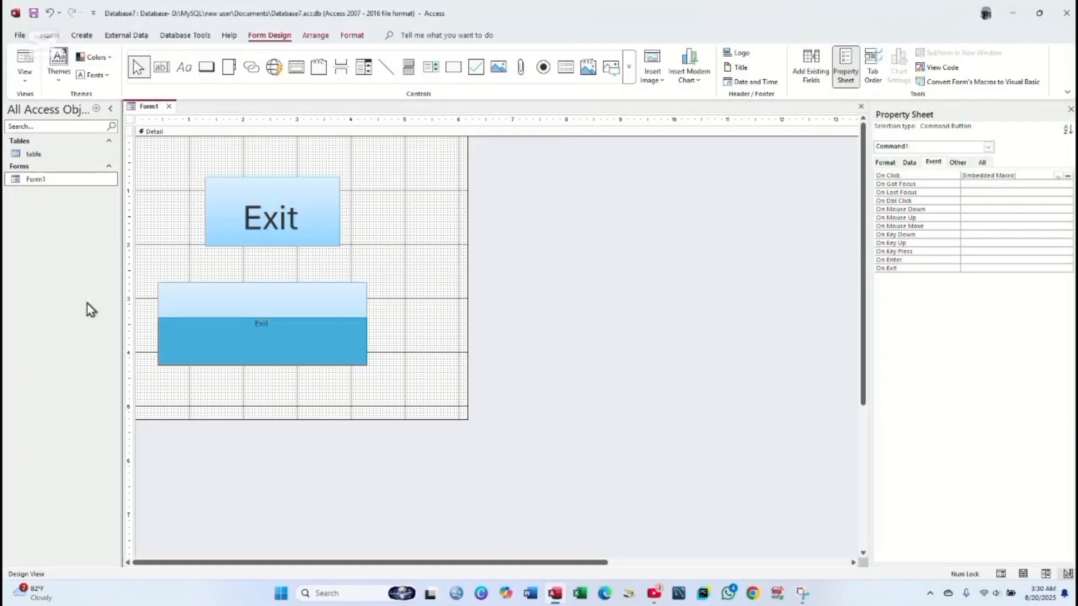
{"action": "type", "text": " @"}
{"action": "key", "text": "BackSpace"}
{"action": "type", "text": "2"}
{"action": "left_click_drag", "start_coordinate": [273, 324], "coordinate": [246, 323]}
- Set the Exit 2 caption to 48-point font size
{"action": "left_click", "coordinate": [352, 35]}
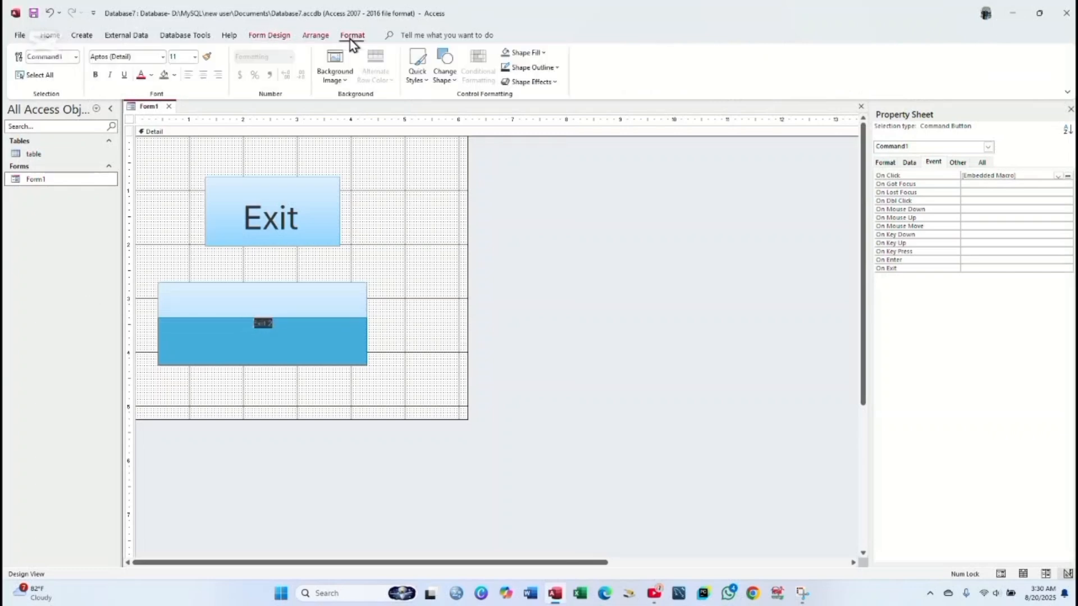
{"action": "left_click", "coordinate": [195, 57]}
{"action": "left_click", "coordinate": [179, 253]}
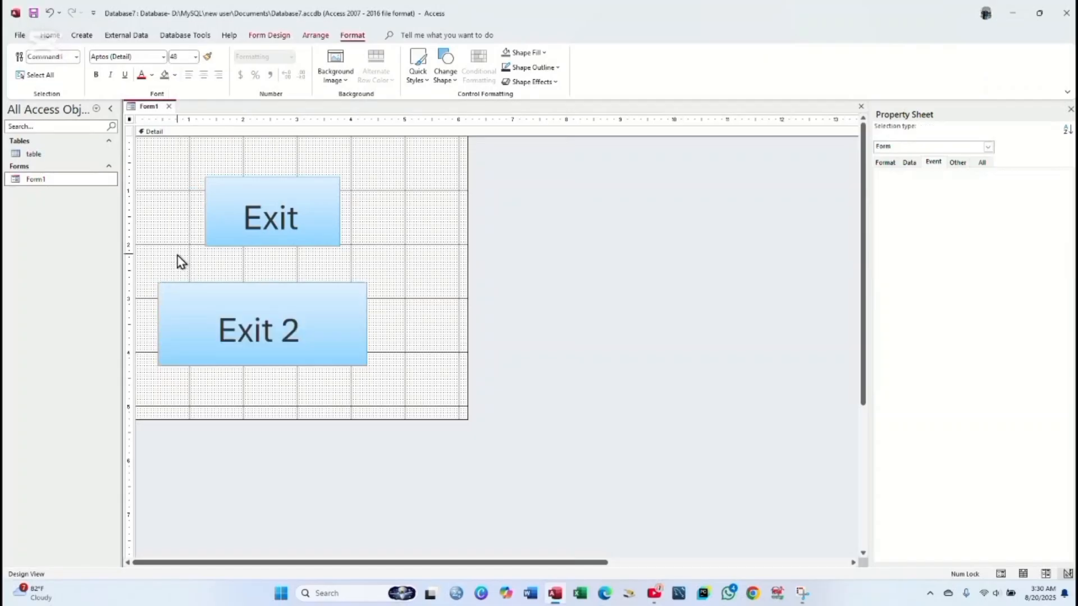
{"action": "left_click", "coordinate": [178, 257]}
{"action": "left_click", "coordinate": [419, 325]}
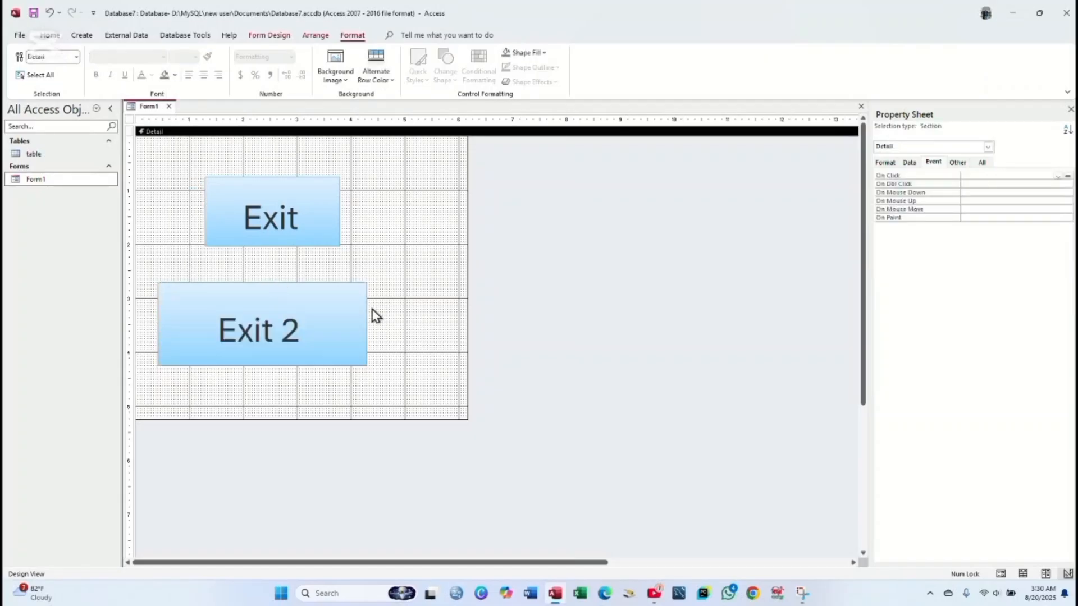
- Save Form1, then test its Exit 2 button in Form View
{"action": "right_click", "coordinate": [150, 110]}
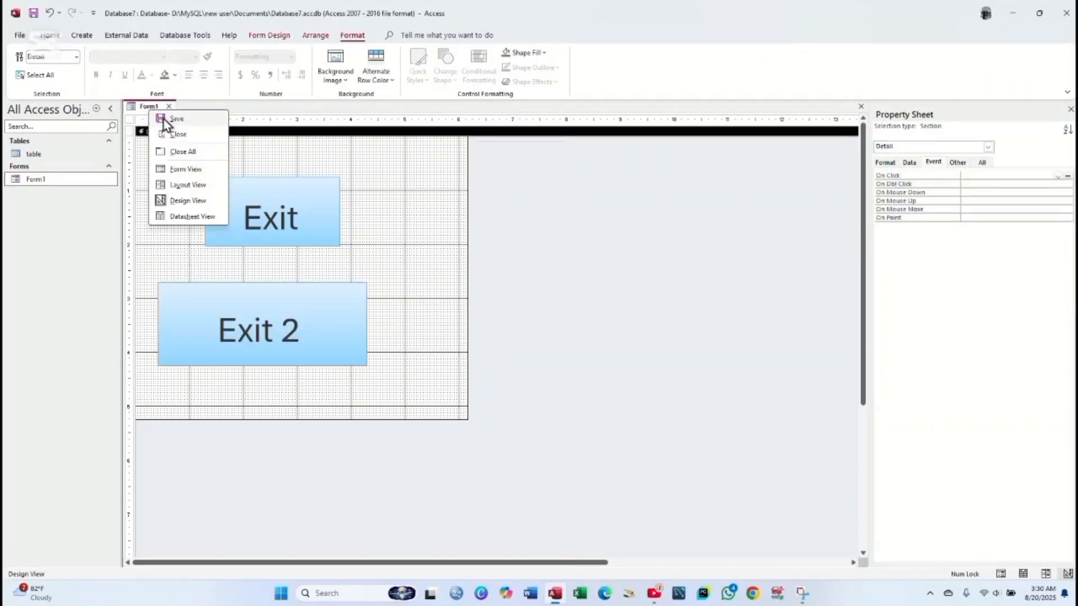
{"action": "left_click", "coordinate": [159, 118]}
{"action": "double_click", "coordinate": [62, 181]}
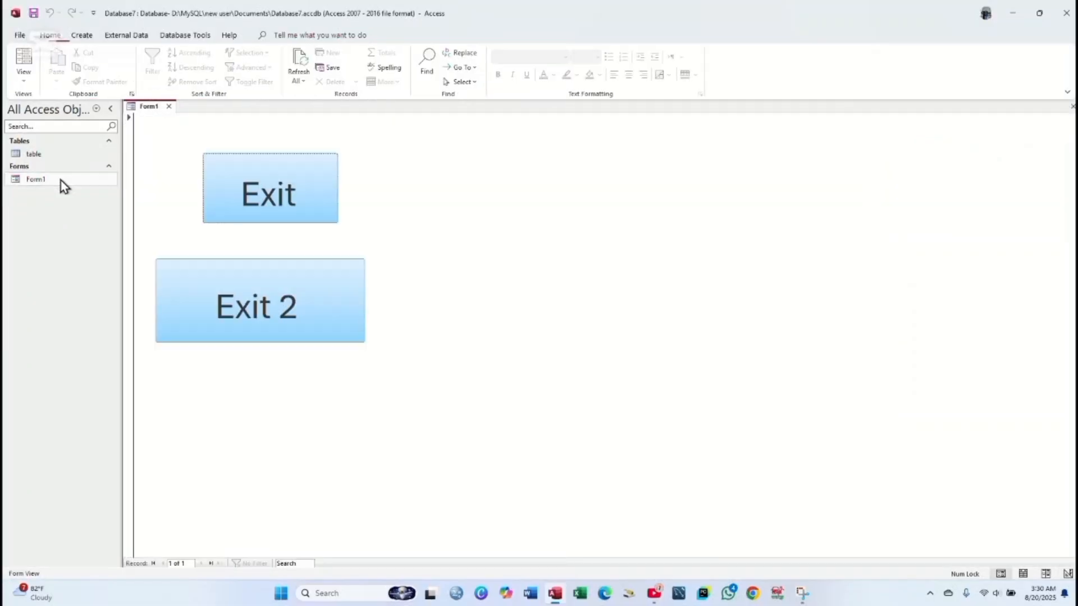
{"action": "left_click", "coordinate": [268, 325]}
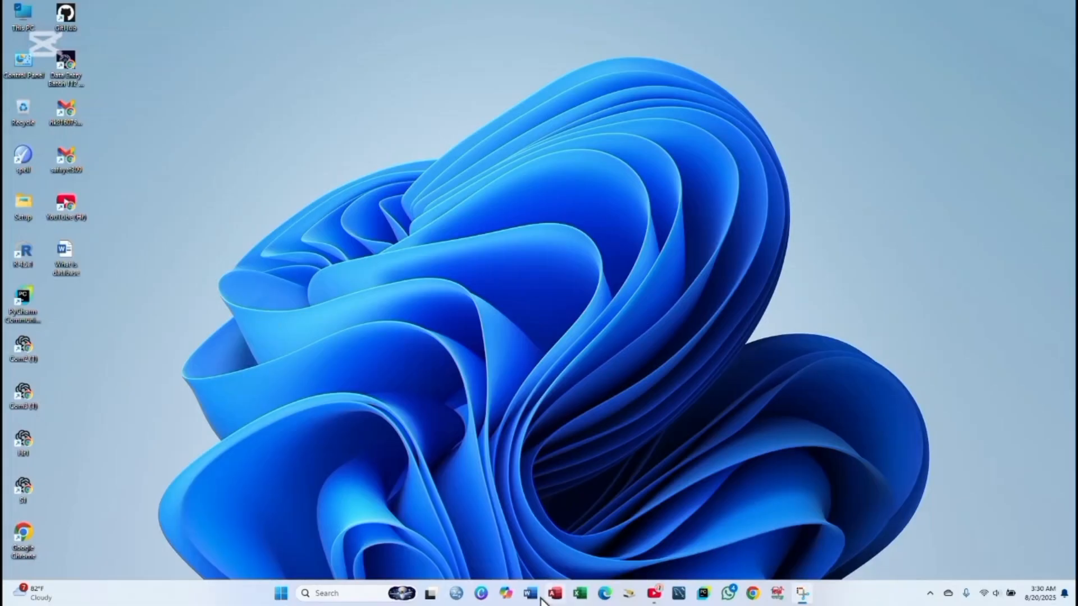
- Relaunch Access, reopen Database7 and test Form1's Exit button
{"action": "left_click", "coordinate": [550, 596]}
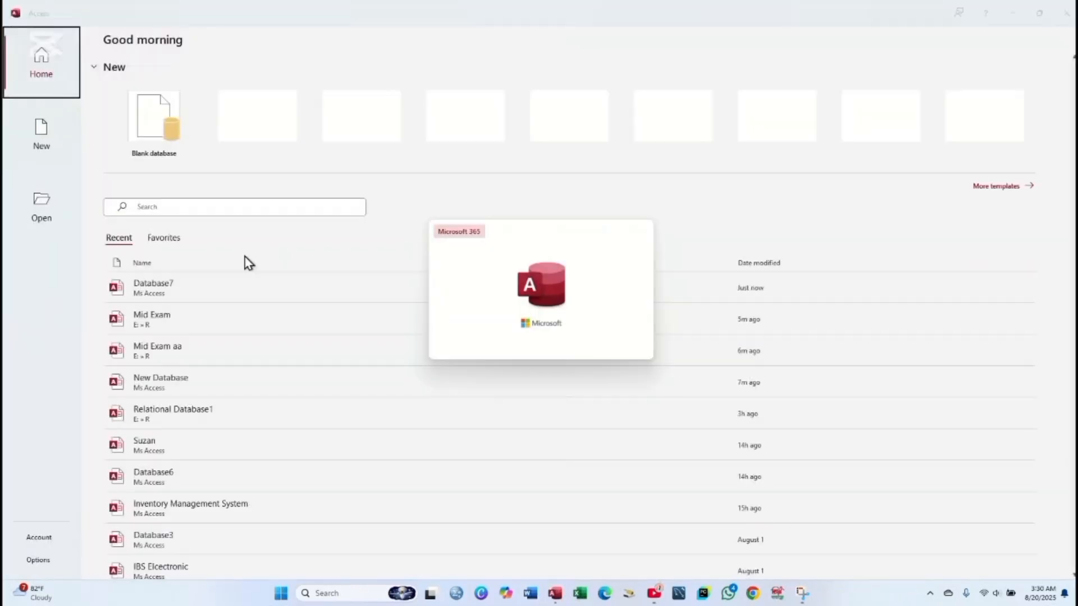
{"action": "left_click", "coordinate": [230, 296]}
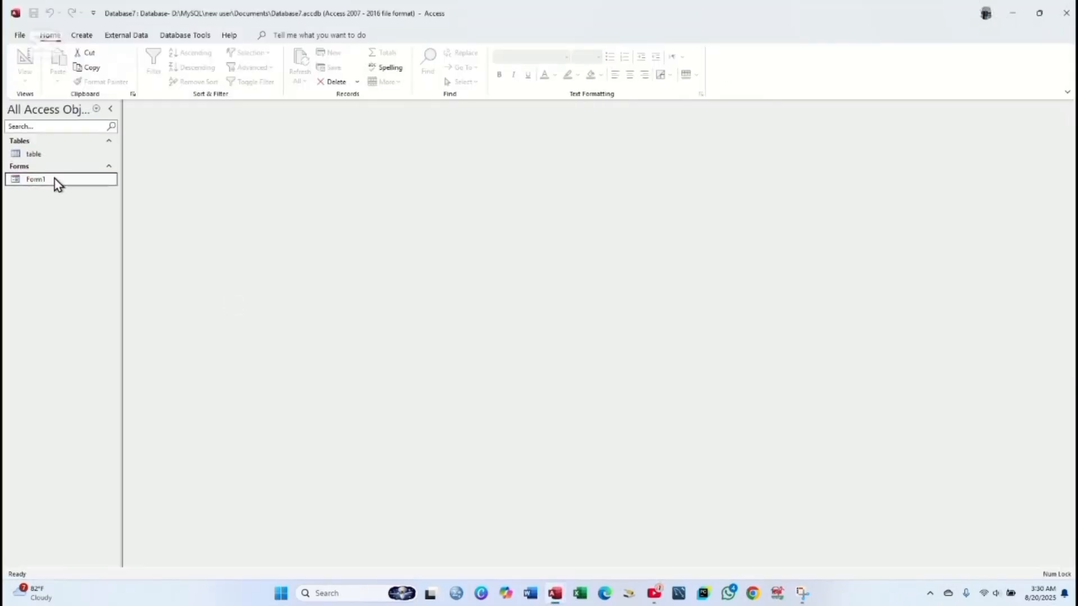
{"action": "right_click", "coordinate": [56, 182]}
{"action": "left_click", "coordinate": [77, 184]}
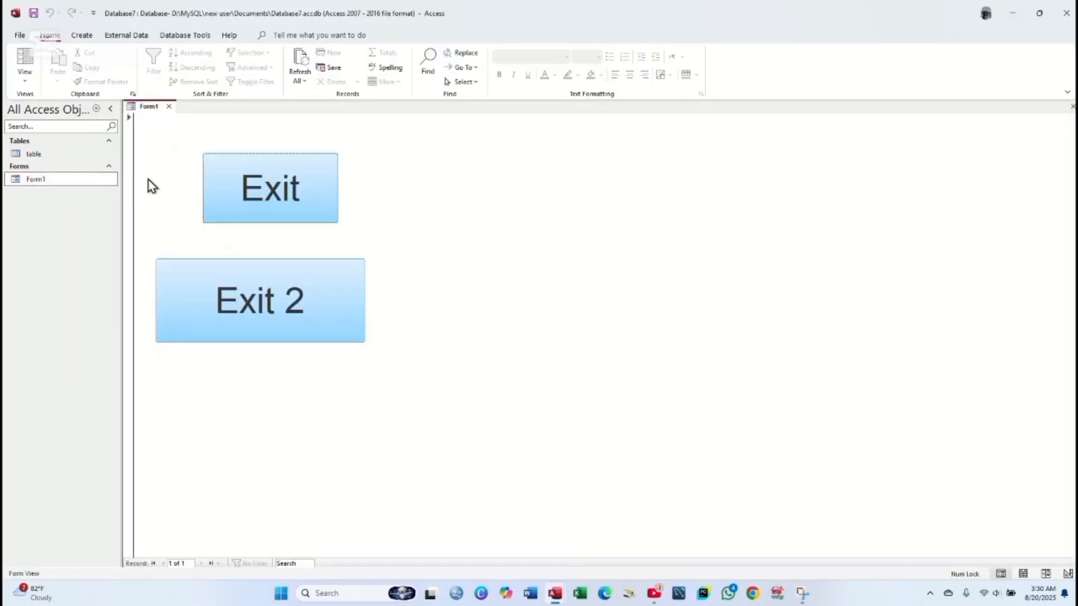
{"action": "left_click", "coordinate": [277, 194]}
- Reopen Database7 again and test the Exit 2 button in Form View
{"action": "left_click", "coordinate": [183, 289]}
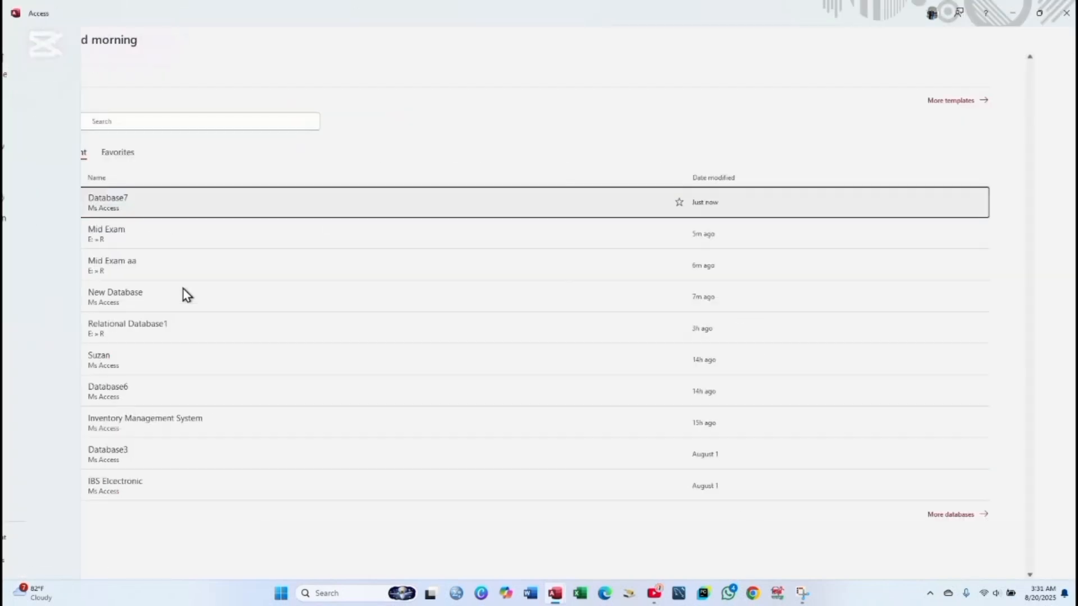
{"action": "double_click", "coordinate": [66, 181]}
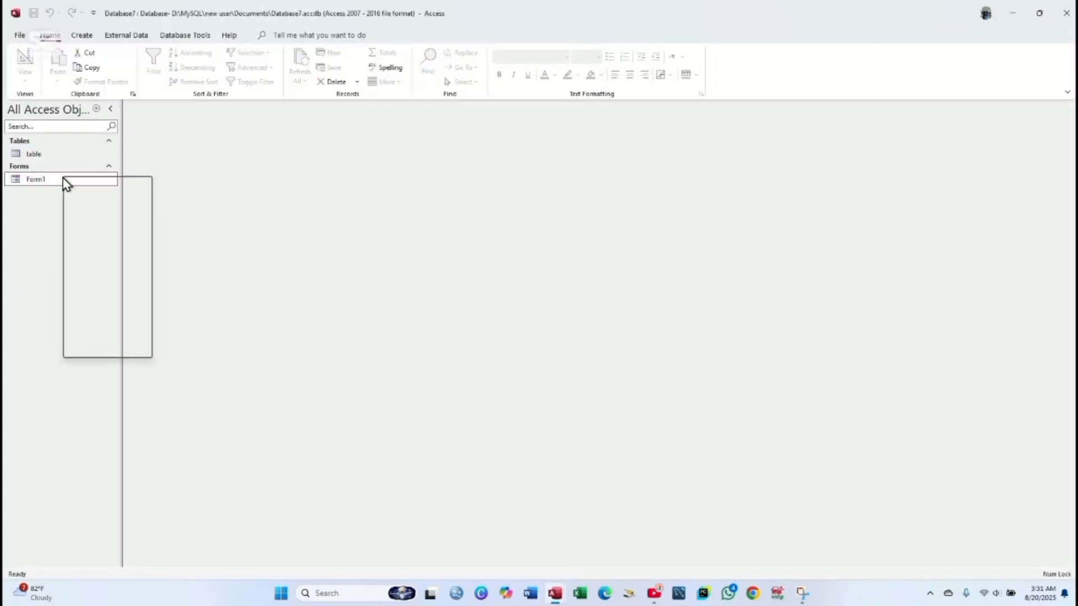
{"action": "left_click", "coordinate": [77, 189]}
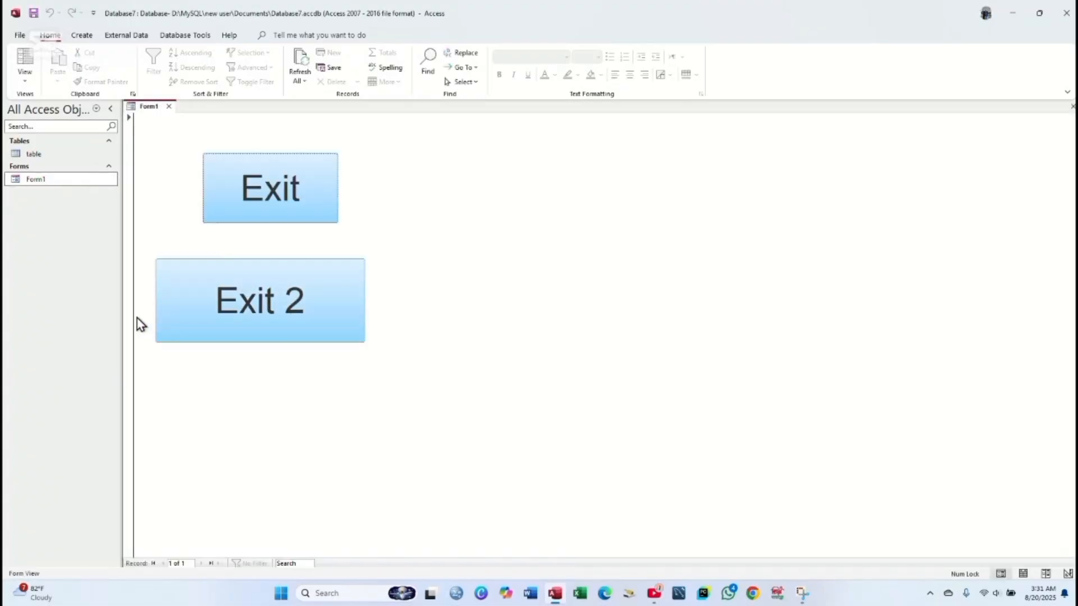
{"action": "left_click", "coordinate": [264, 315]}
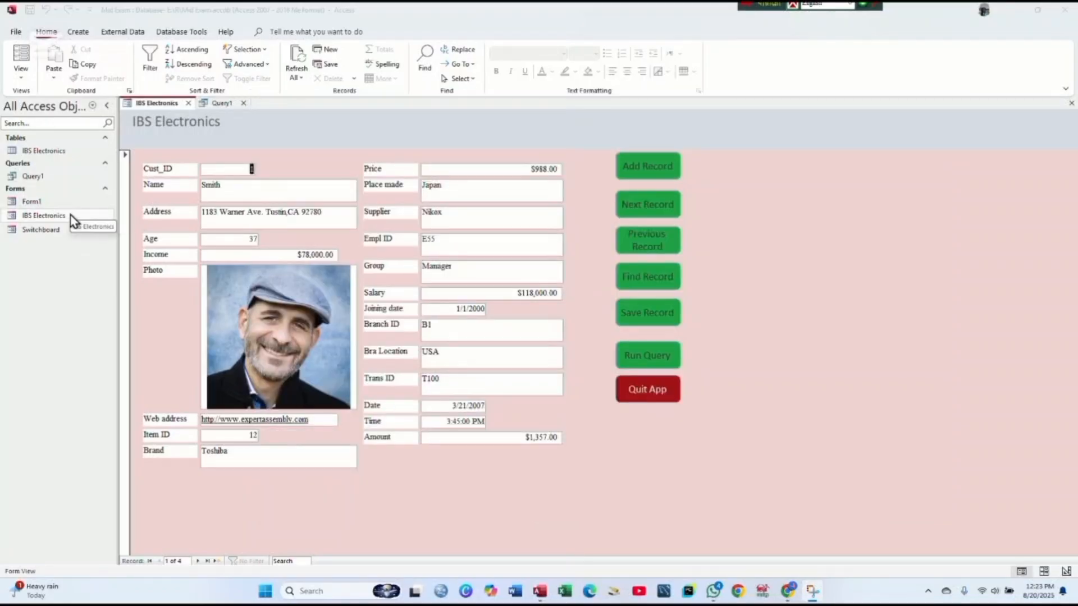
- Open IBS Electronics in Design View and insert the Desktop ibs image as header logo
{"action": "right_click", "coordinate": [70, 214]}
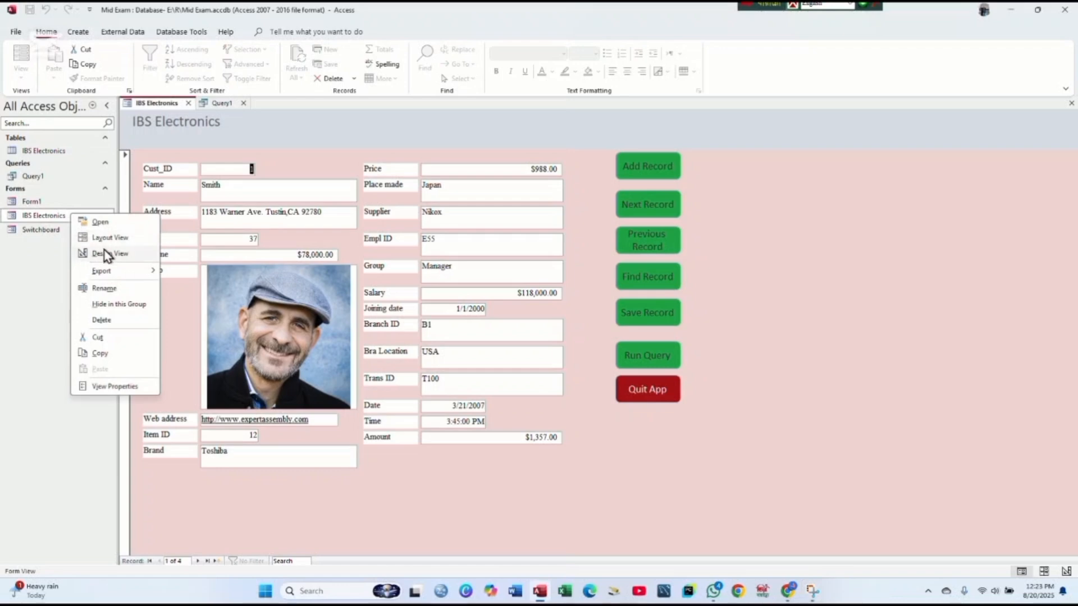
{"action": "left_click", "coordinate": [106, 254]}
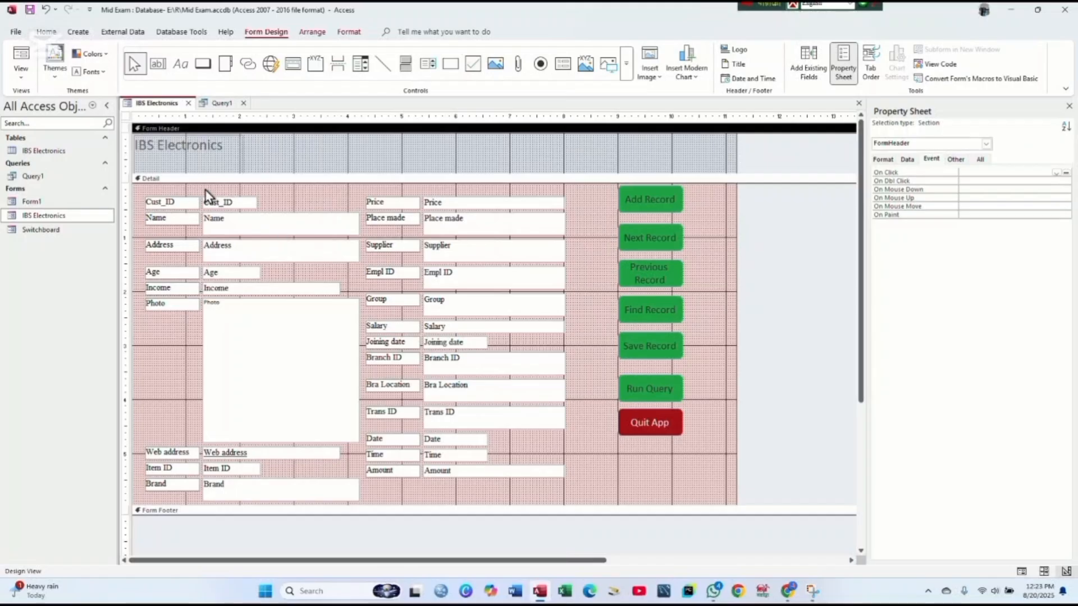
{"action": "left_click", "coordinate": [216, 148]}
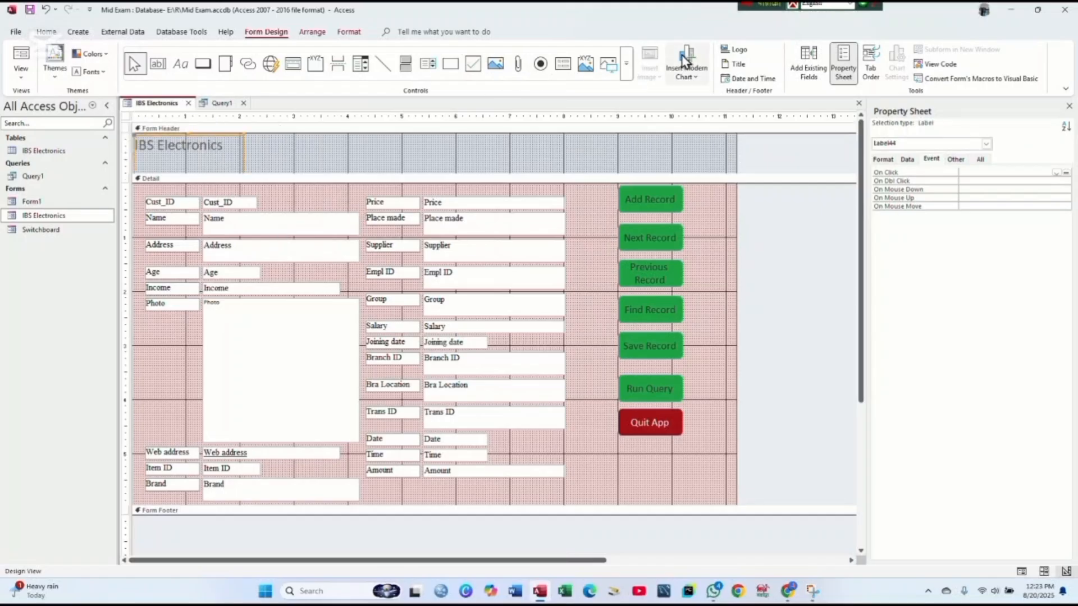
{"action": "left_click", "coordinate": [739, 53]}
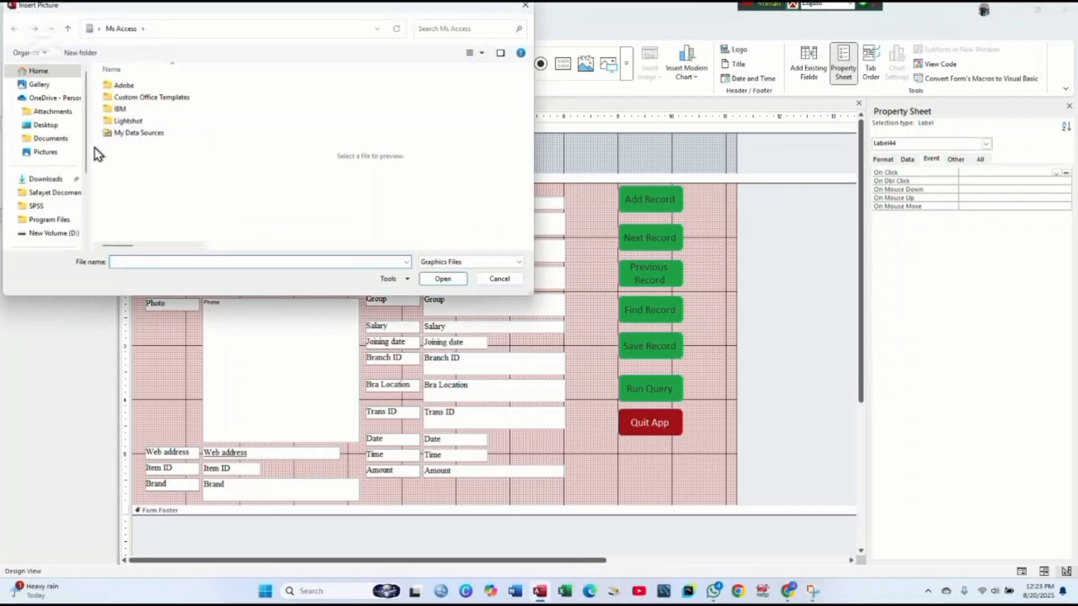
{"action": "left_click", "coordinate": [46, 125]}
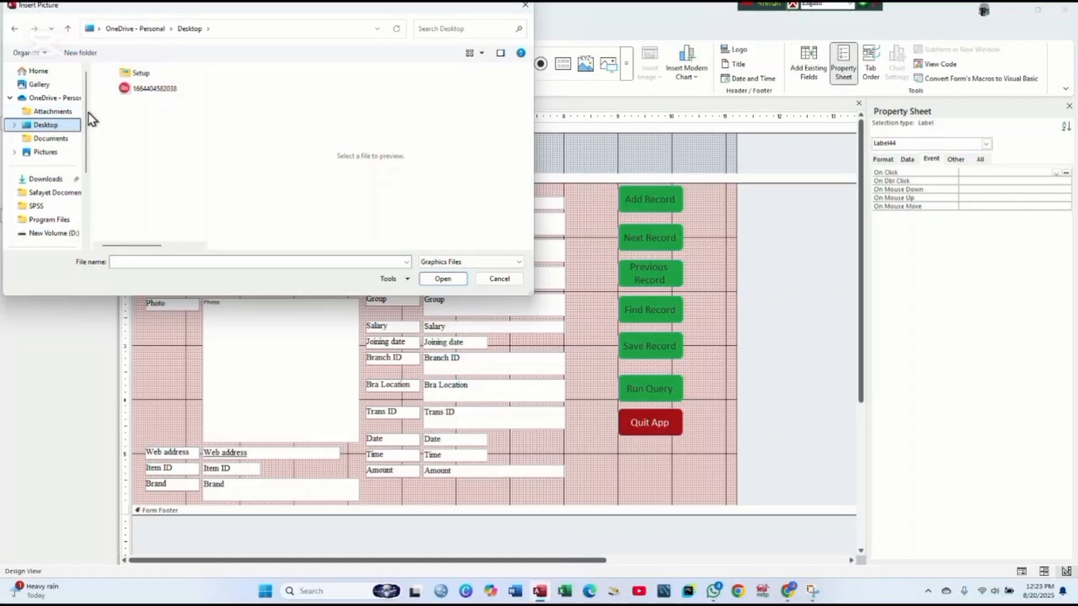
{"action": "left_click", "coordinate": [148, 88]}
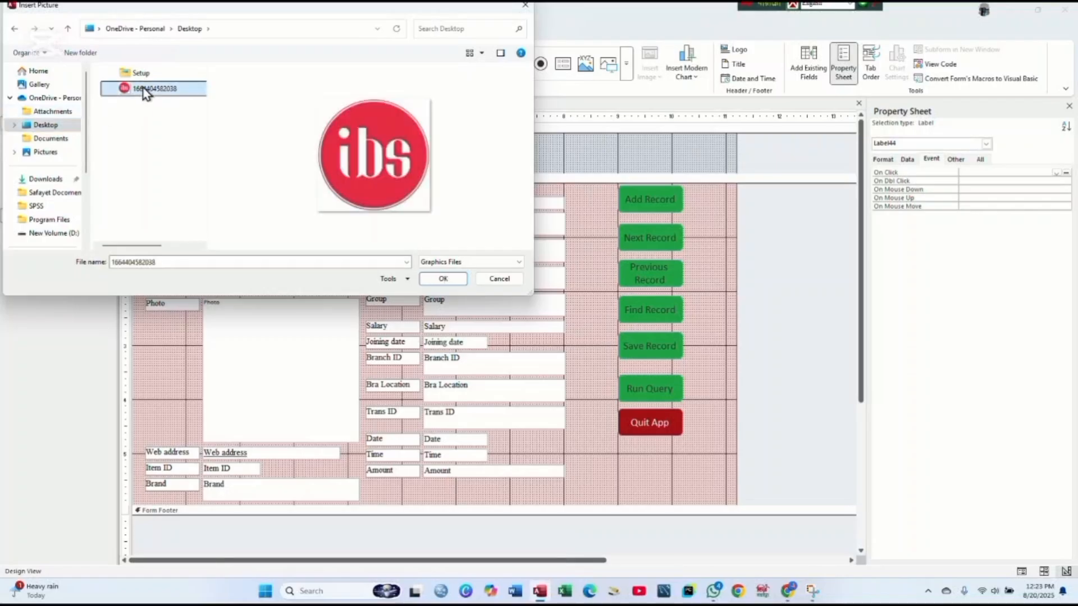
{"action": "left_click", "coordinate": [443, 279]}
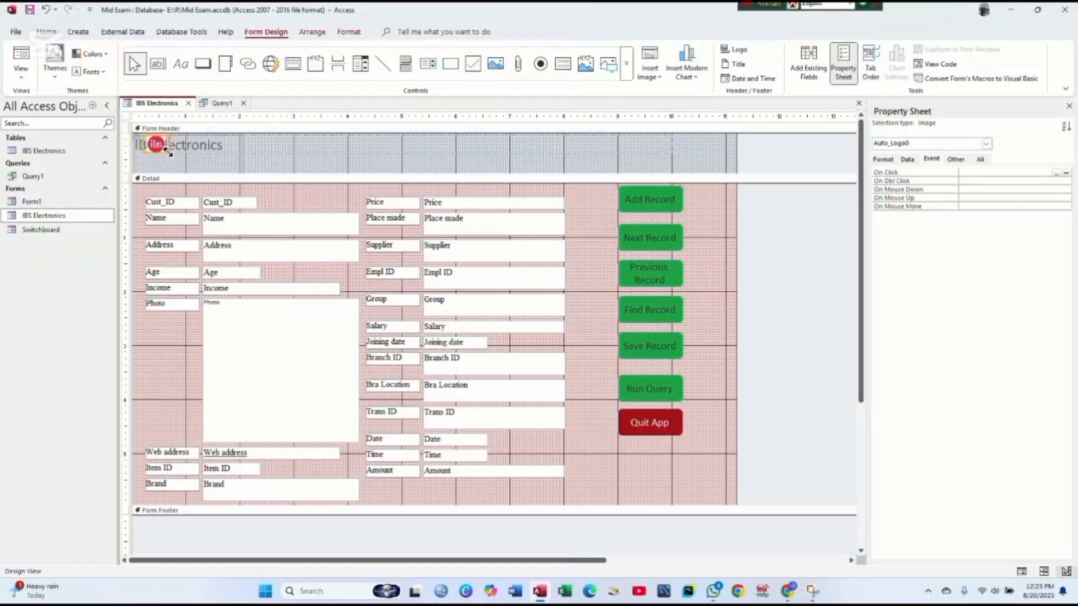
- Drag the ibs logo's corner handle to enlarge it, growing the header taller
{"action": "left_click_drag", "start_coordinate": [169, 153], "coordinate": [238, 198]}
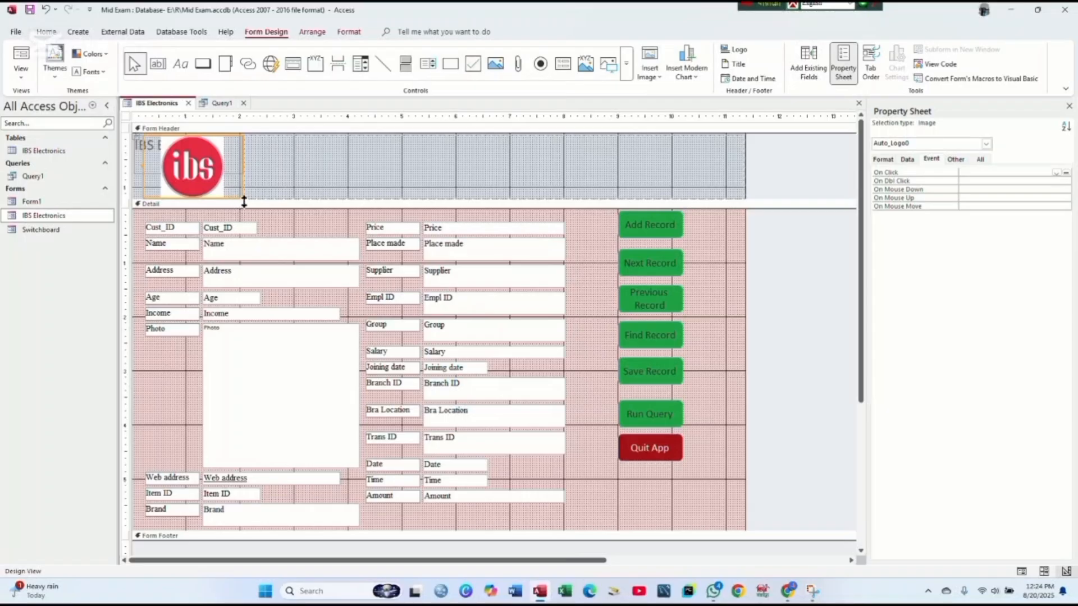
{"action": "left_click_drag", "start_coordinate": [238, 197], "coordinate": [257, 212]}
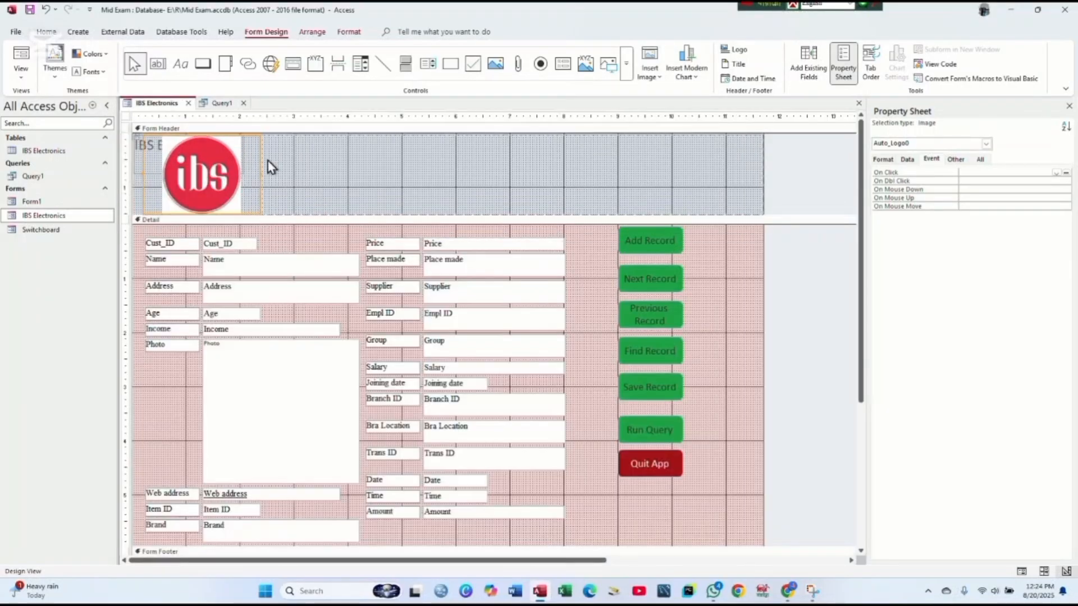
{"action": "left_click", "coordinate": [149, 158]}
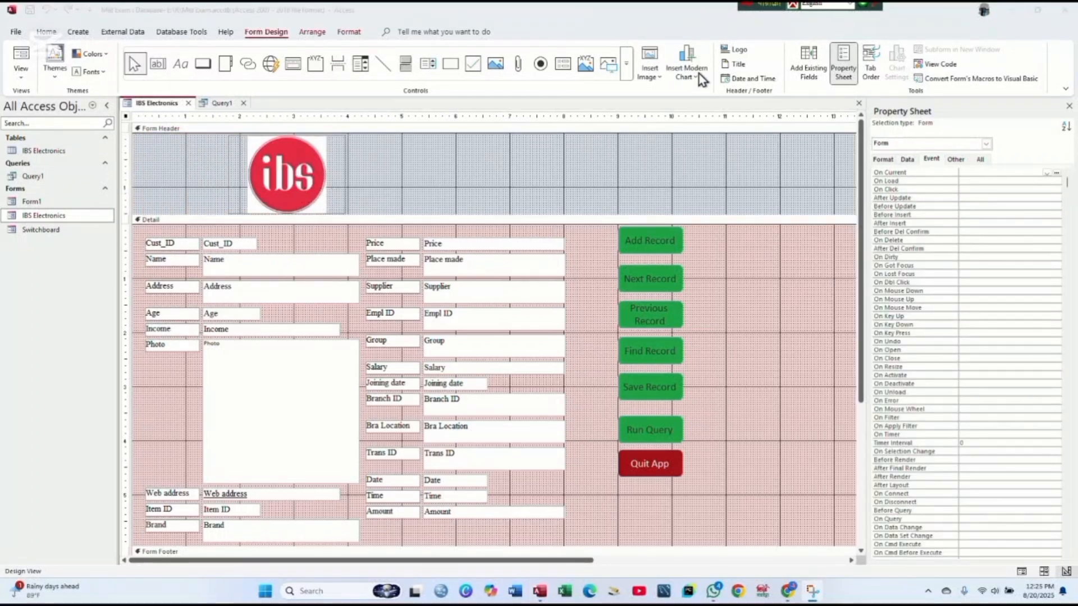
- Add a header title reading 'IBS ELECTORNICS COMPANY' and select its caption text
{"action": "left_click", "coordinate": [736, 64]}
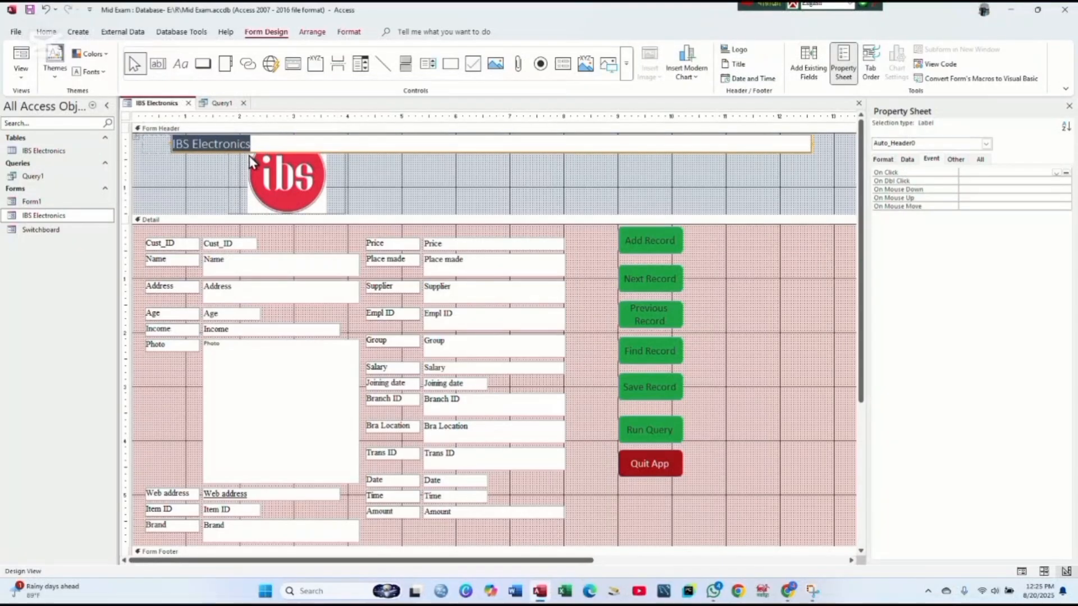
{"action": "key", "text": "BackSpace"}
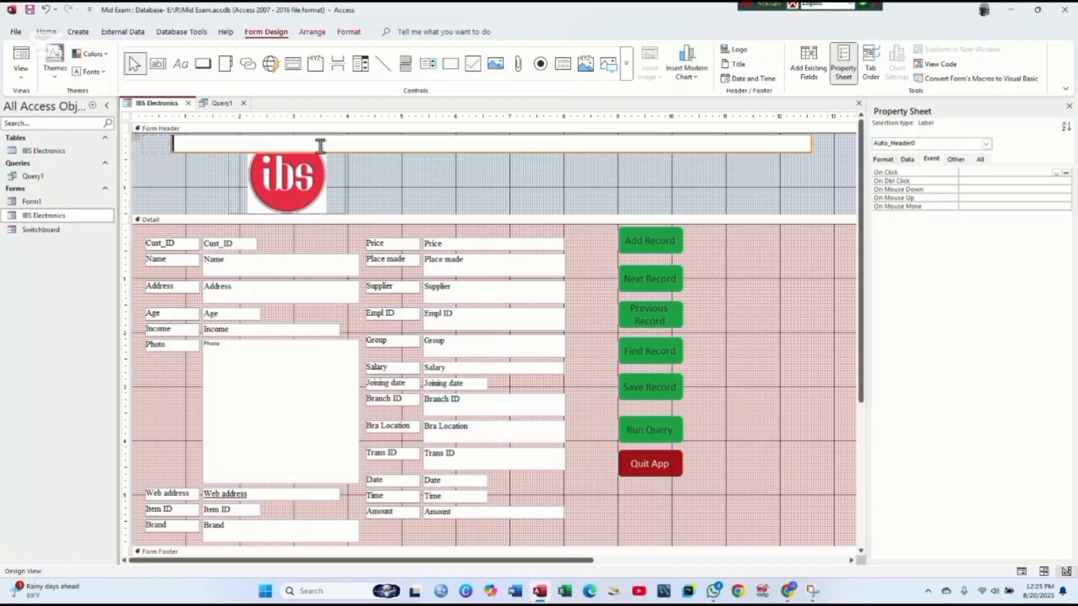
{"action": "type", "text": "E"}
{"action": "key", "text": "BackSpace"}
{"action": "type", "text": "IB"}
{"action": "type", "text": "S ELECTORNICS COMPANY"}
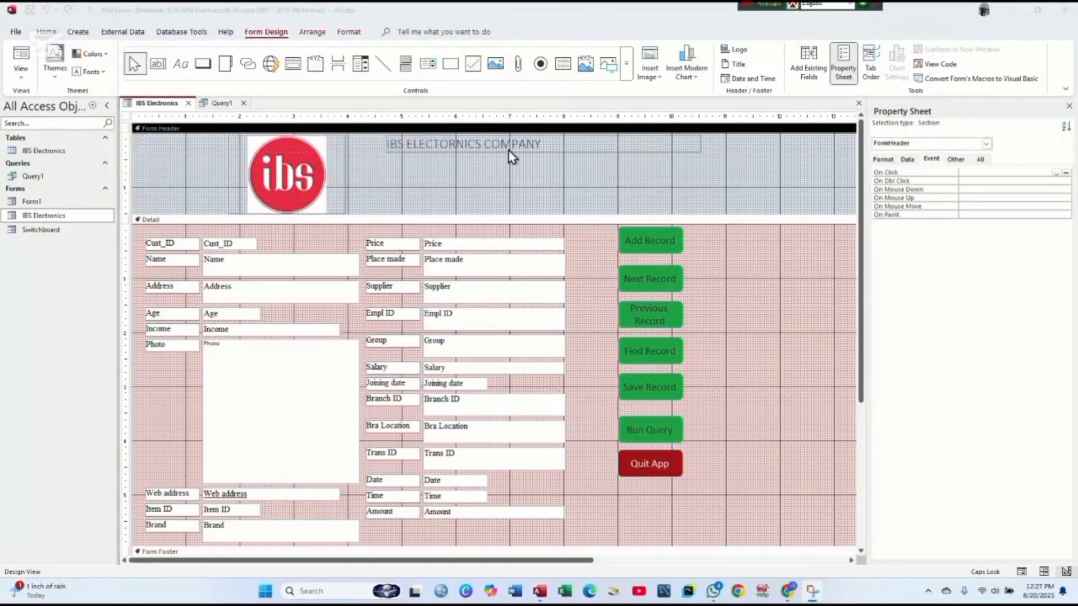
{"action": "left_click", "coordinate": [539, 144]}
{"action": "left_click", "coordinate": [541, 144]}
{"action": "left_click", "coordinate": [543, 144]}
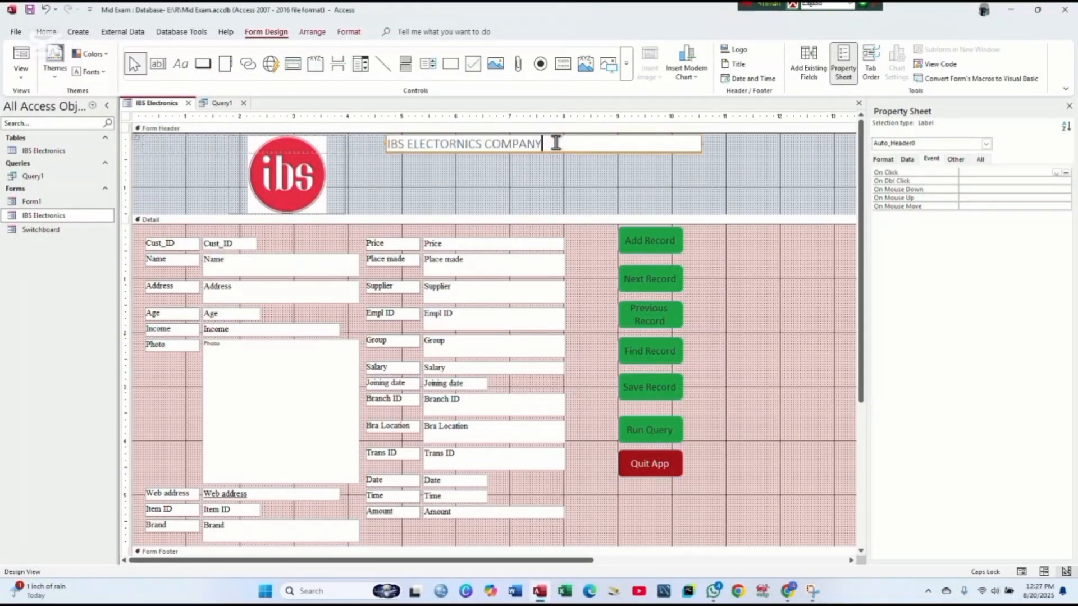
{"action": "left_click_drag", "start_coordinate": [543, 144], "coordinate": [350, 148]}
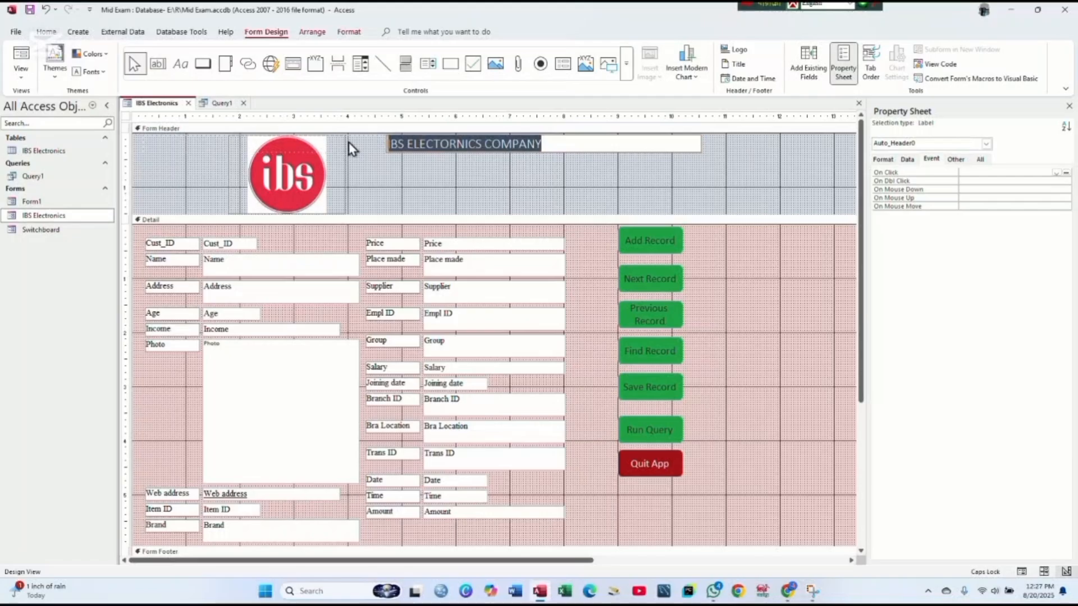
{"action": "left_click", "coordinate": [349, 32]}
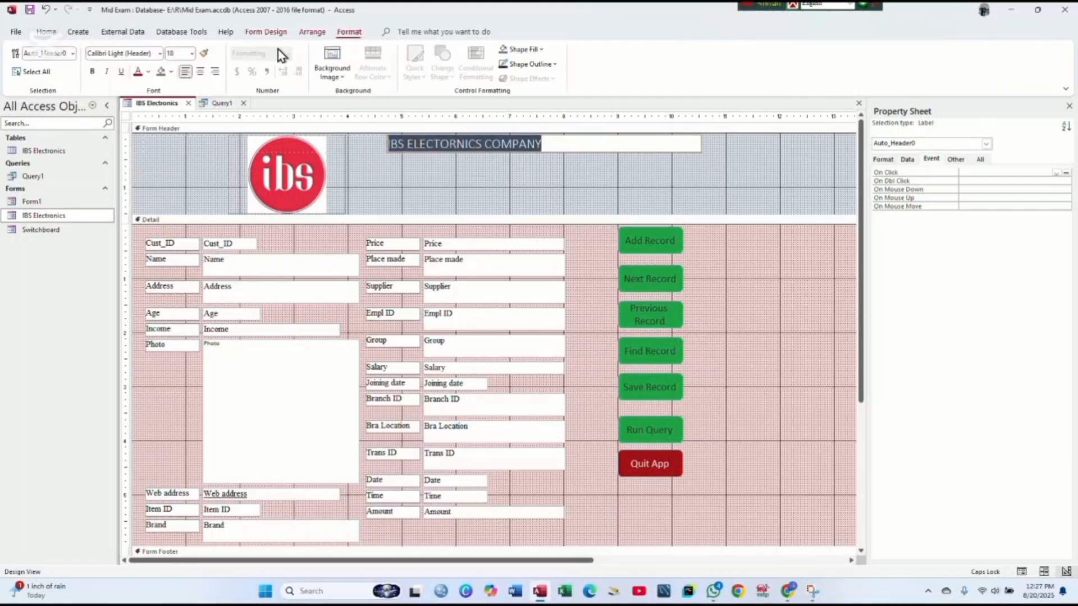
- Set the title to 36-point font and pick a font colour
{"action": "left_click", "coordinate": [192, 53]}
{"action": "left_click", "coordinate": [178, 224]}
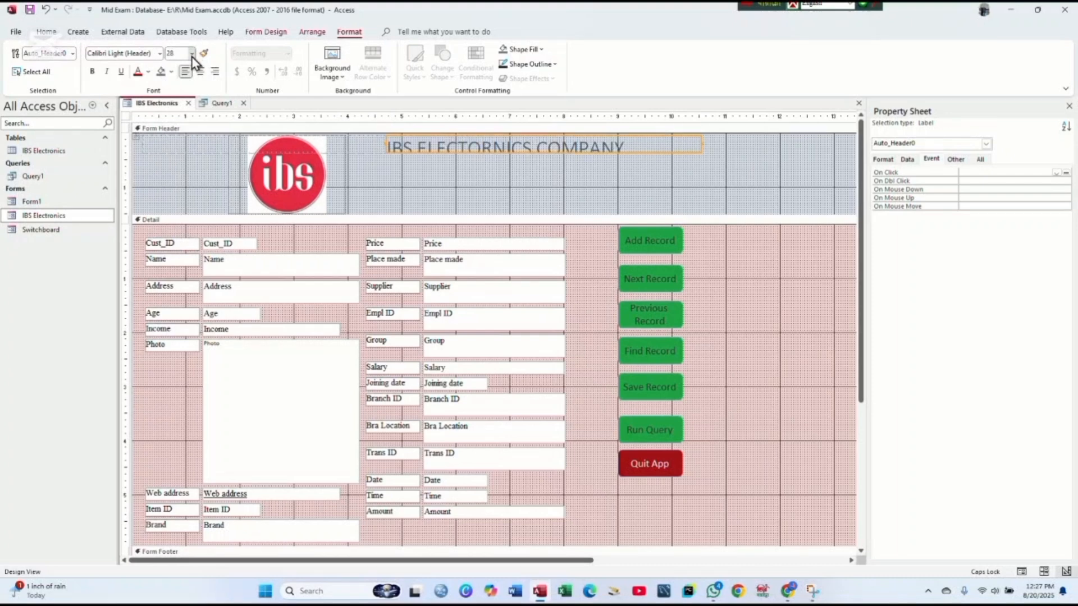
{"action": "left_click", "coordinate": [191, 54]}
{"action": "left_click", "coordinate": [177, 236]}
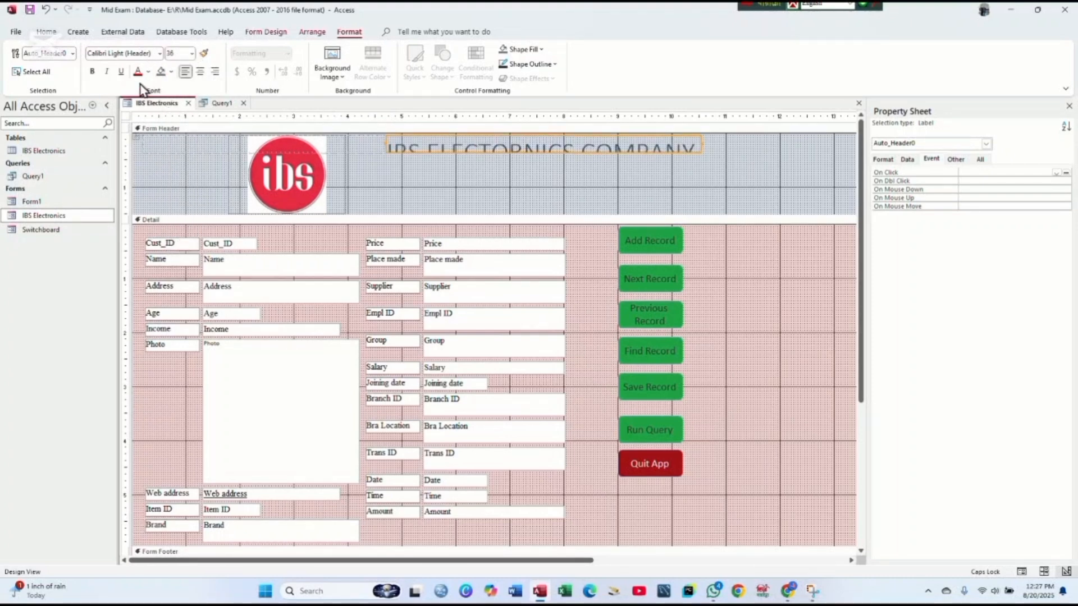
{"action": "left_click", "coordinate": [150, 73]}
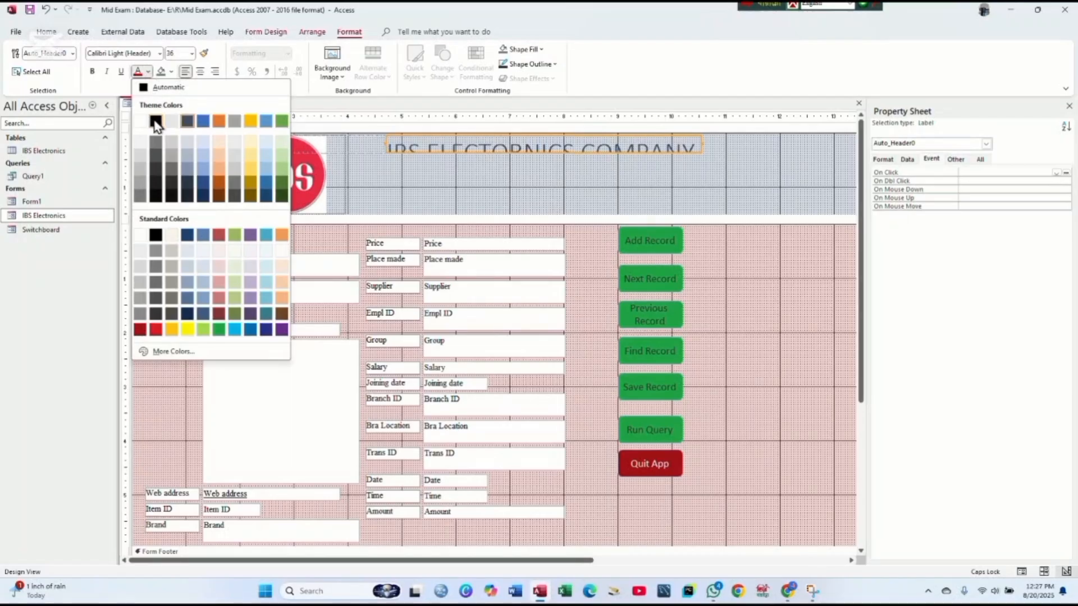
{"action": "left_click", "coordinate": [158, 125]}
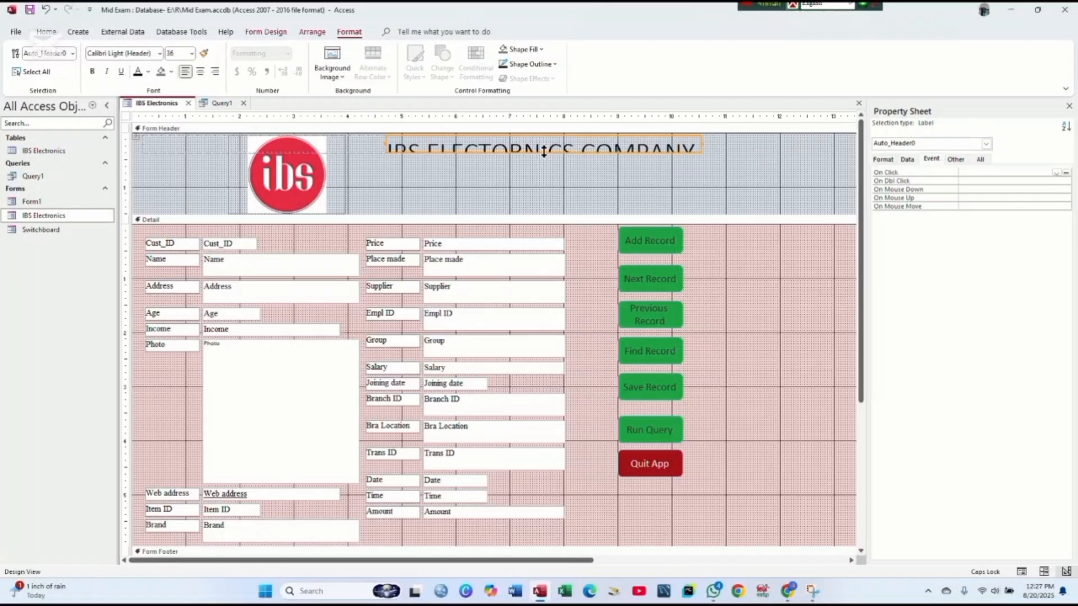
- Make the title label taller, move it toward the logo and fill it light orange
{"action": "left_click_drag", "start_coordinate": [543, 151], "coordinate": [541, 187]}
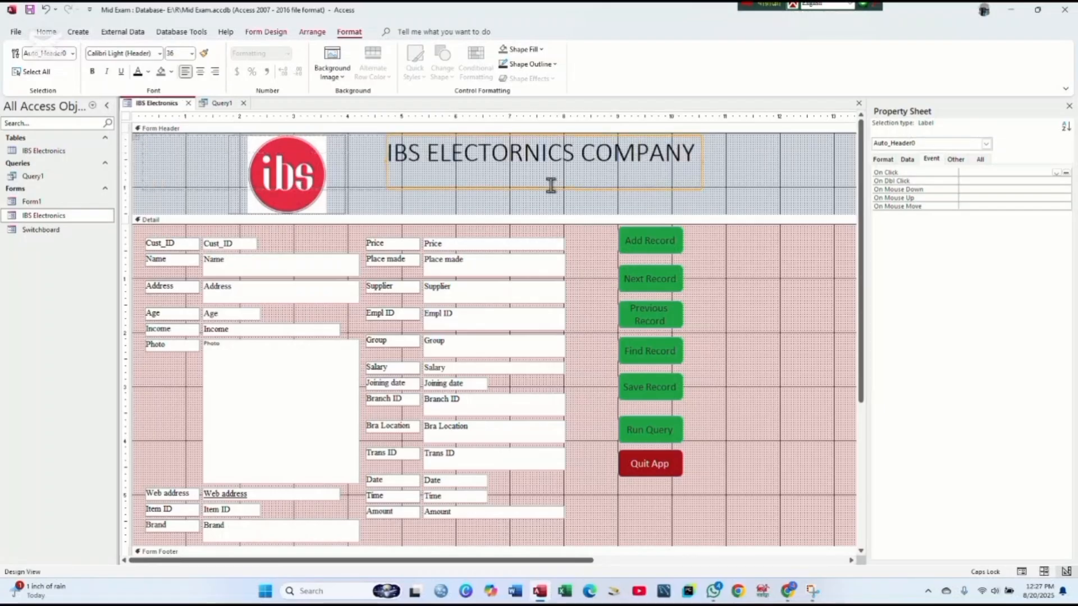
{"action": "left_click", "coordinate": [729, 171]}
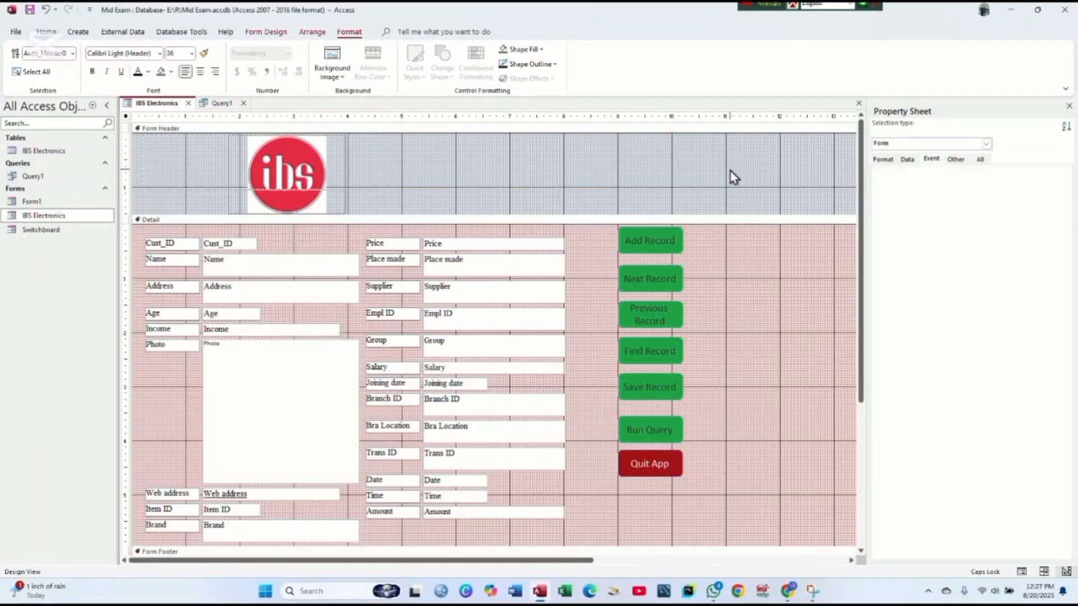
{"action": "left_click_drag", "start_coordinate": [534, 162], "coordinate": [482, 162]}
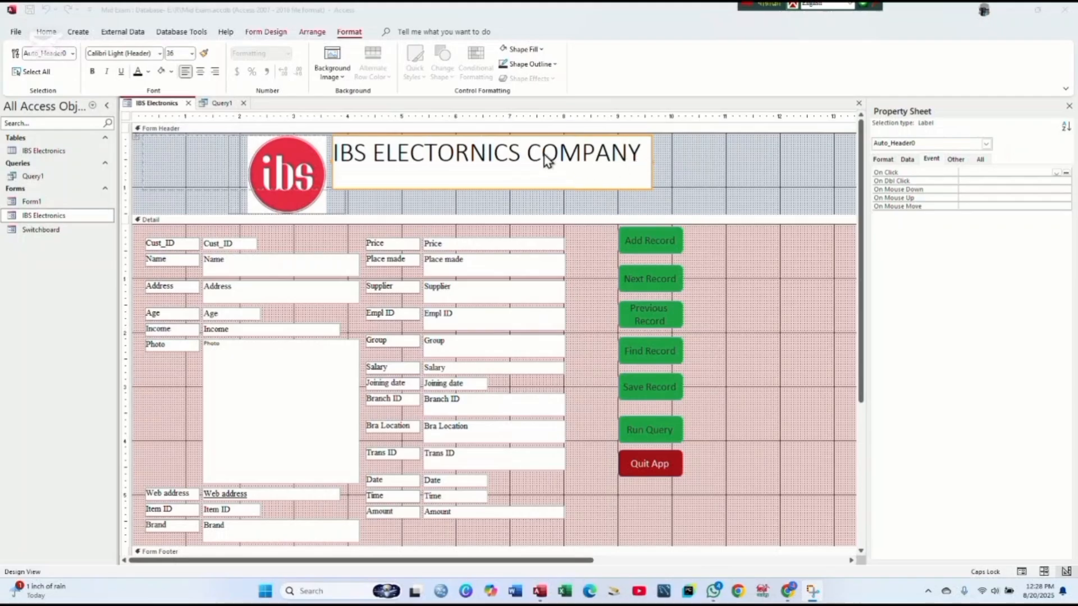
{"action": "left_click", "coordinate": [526, 51]}
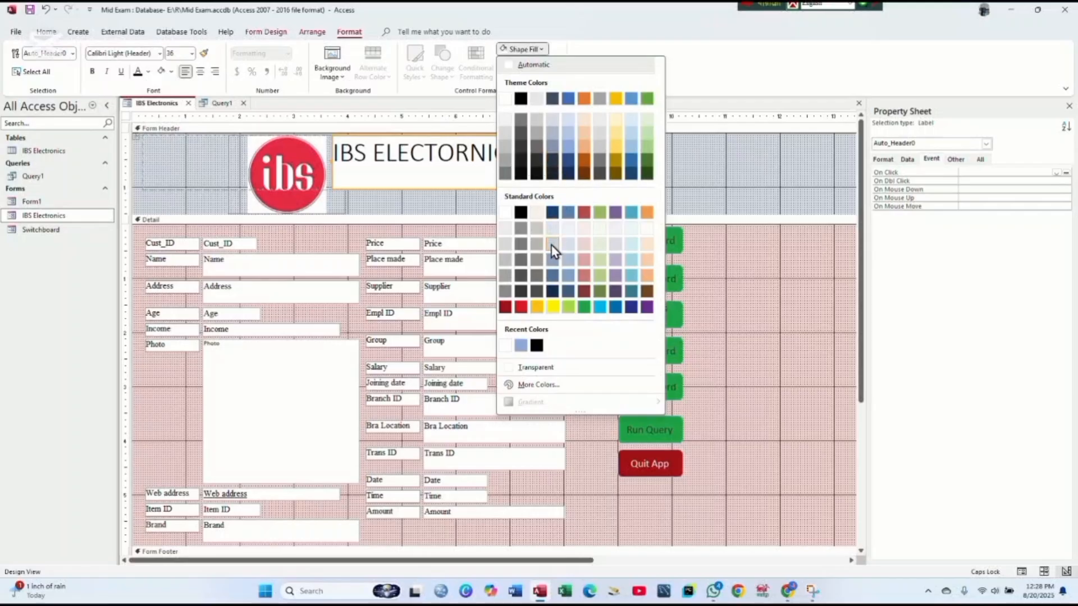
{"action": "left_click", "coordinate": [582, 136]}
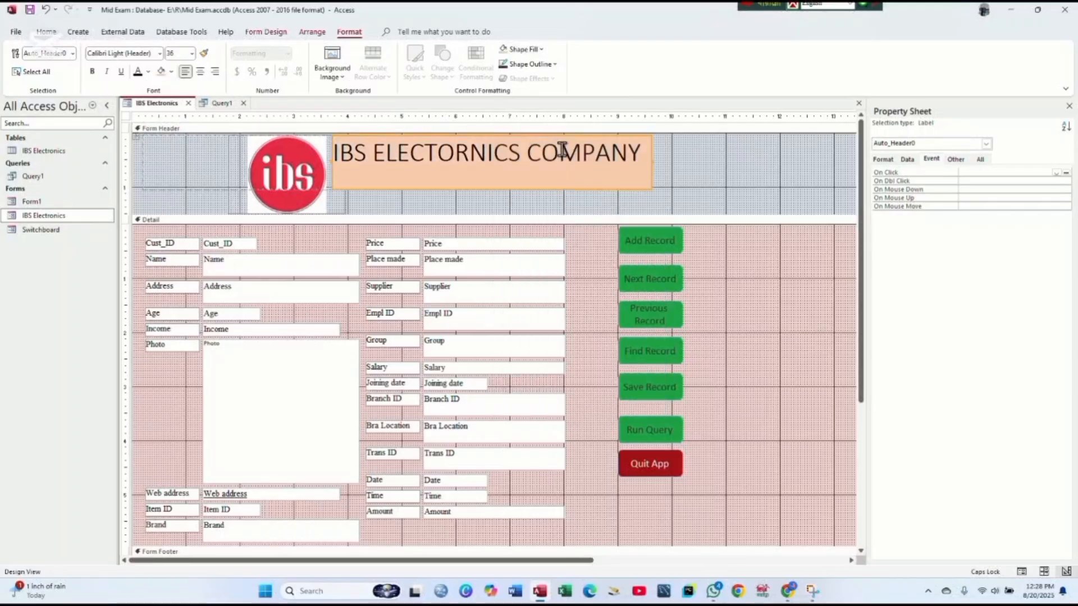
{"action": "left_click", "coordinate": [673, 198]}
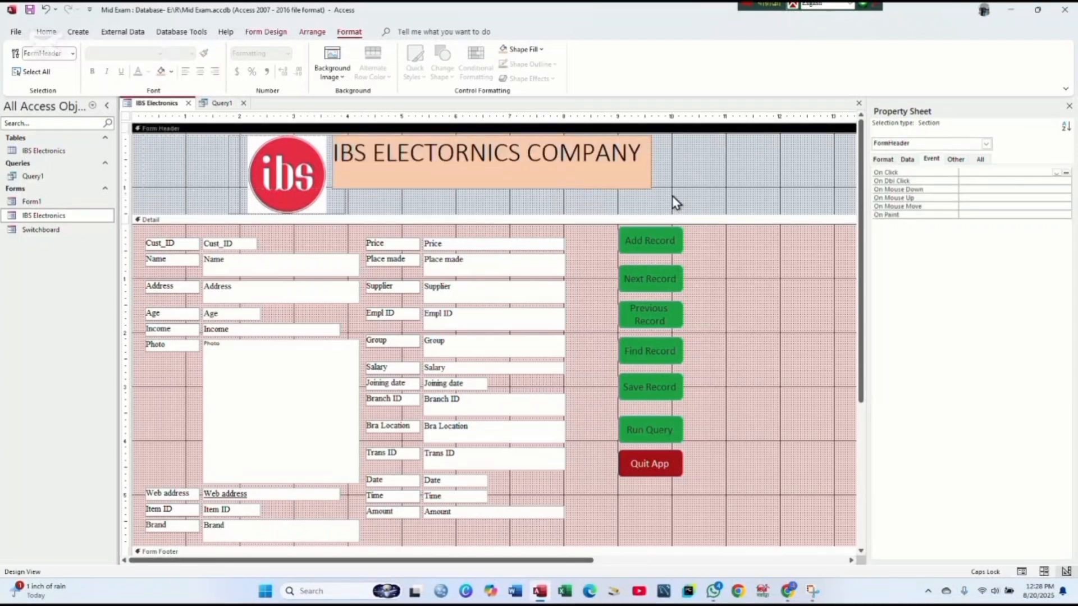
{"action": "left_click", "coordinate": [618, 171]}
- Add default date and time controls to the header and close the Property Sheet
{"action": "left_click", "coordinate": [699, 170]}
{"action": "left_click", "coordinate": [277, 32]}
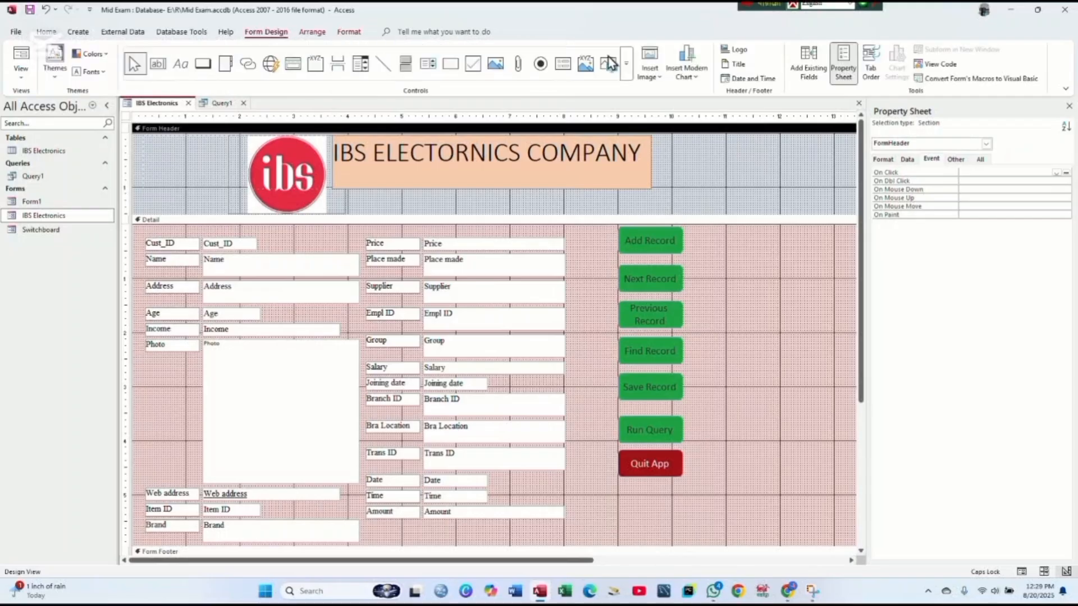
{"action": "left_click", "coordinate": [747, 79]}
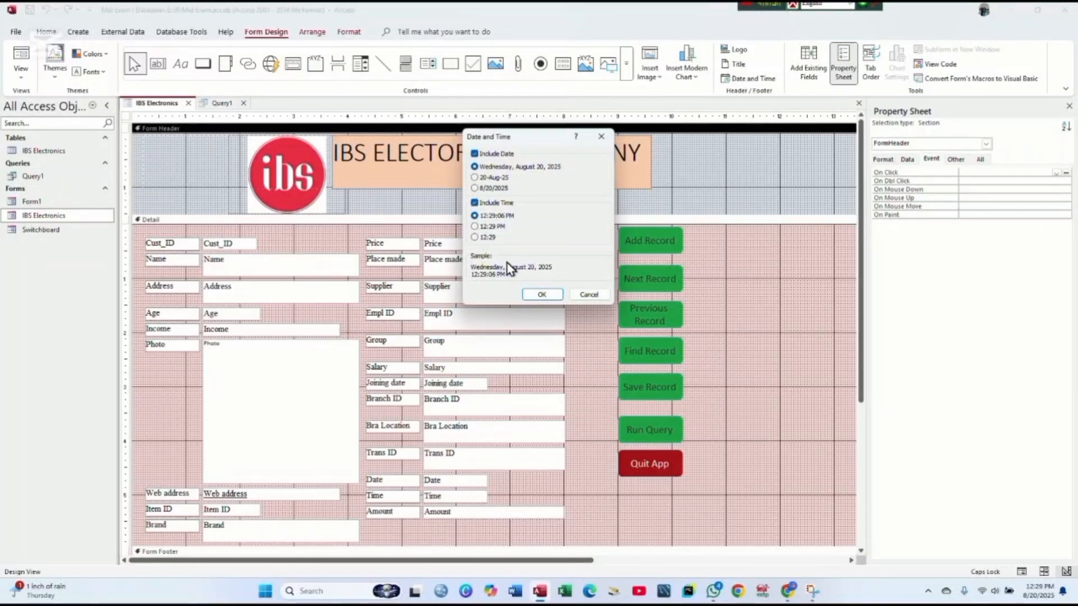
{"action": "left_click", "coordinate": [541, 296]}
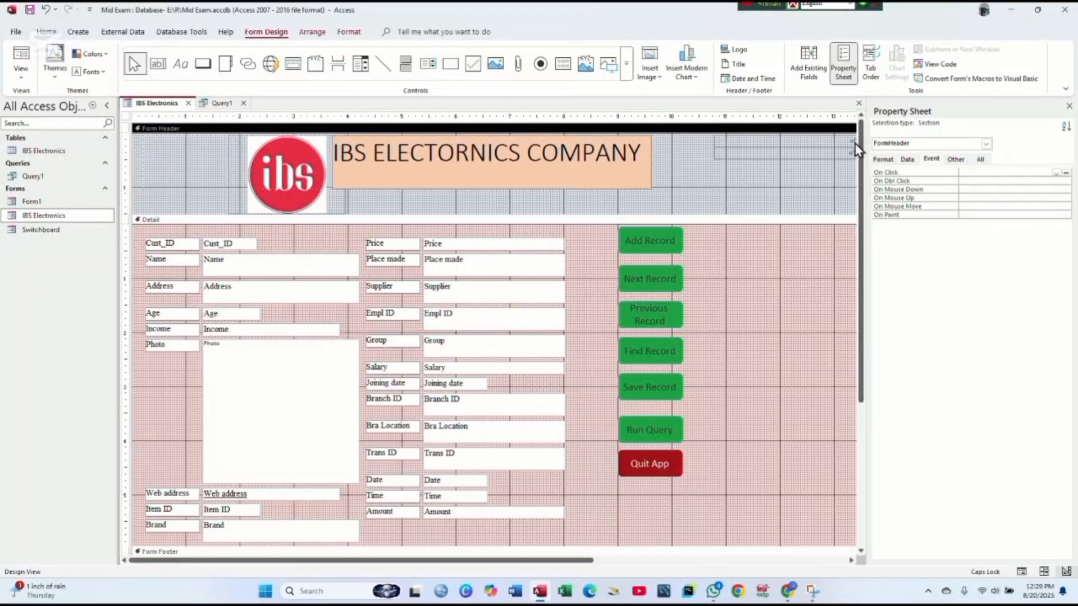
{"action": "left_click", "coordinate": [1070, 107]}
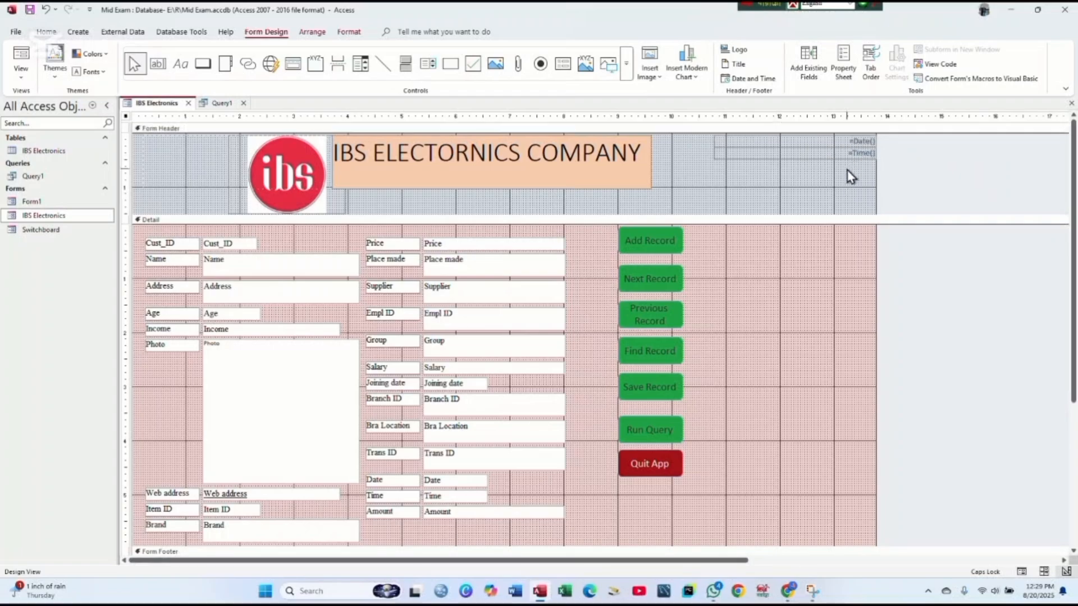
- Shift the =Date() and =Time() boxes left and drag their right edge narrower
{"action": "left_click", "coordinate": [840, 136]}
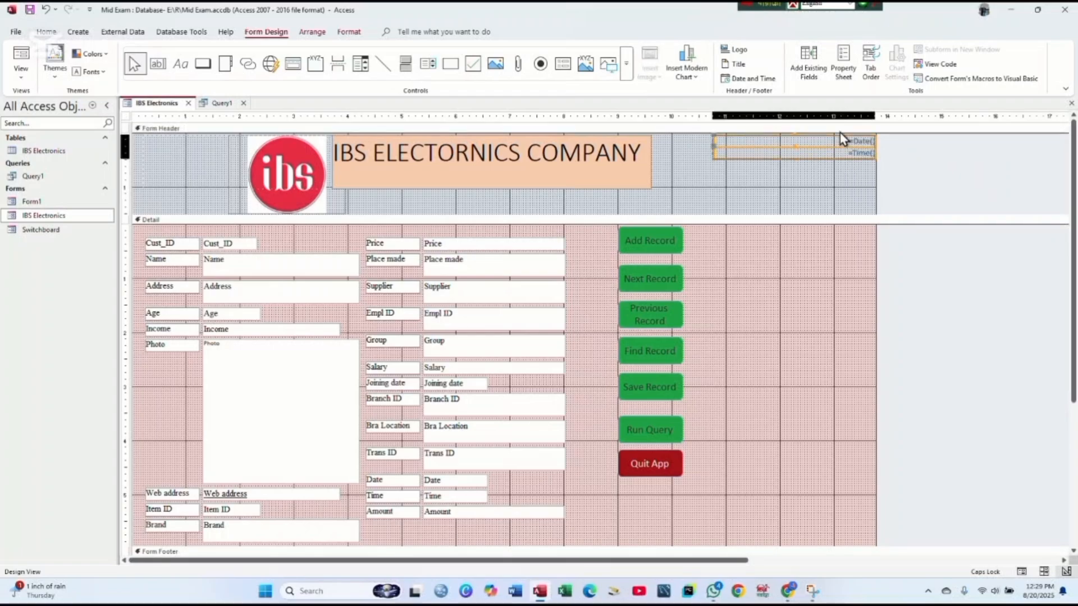
{"action": "key", "text": "Left"}
{"action": "key", "text": "Left"}
{"action": "key", "text": "Left"}
{"action": "key", "text": "Left"}
{"action": "key", "text": "Left"}
{"action": "key", "text": "Left"}
{"action": "key", "text": "Left"}
{"action": "key", "text": "Left"}
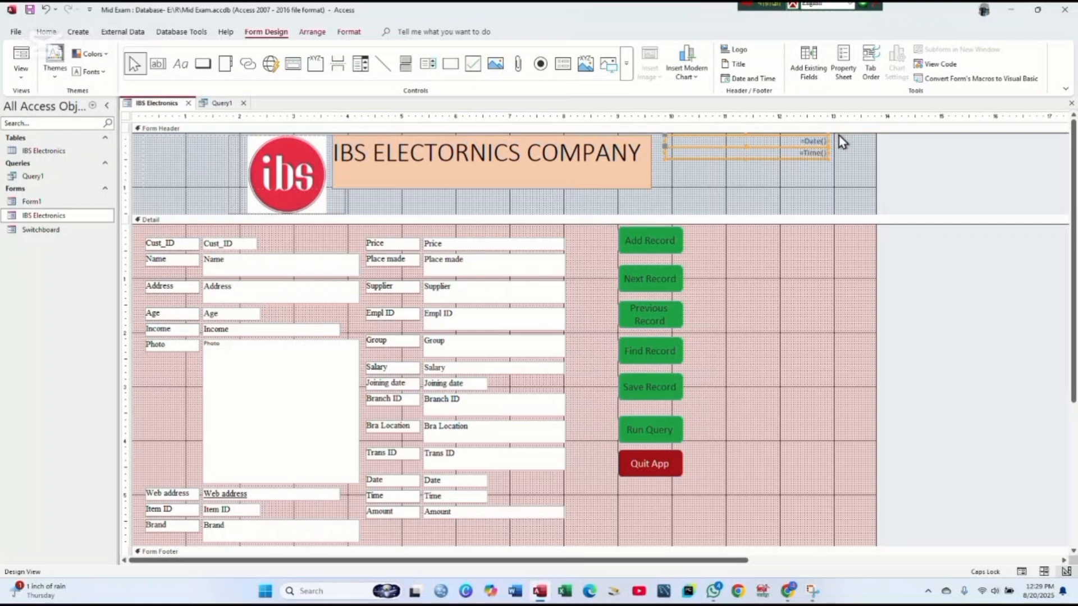
{"action": "left_click_drag", "start_coordinate": [833, 153], "coordinate": [741, 163]}
{"action": "key", "text": "F4"}
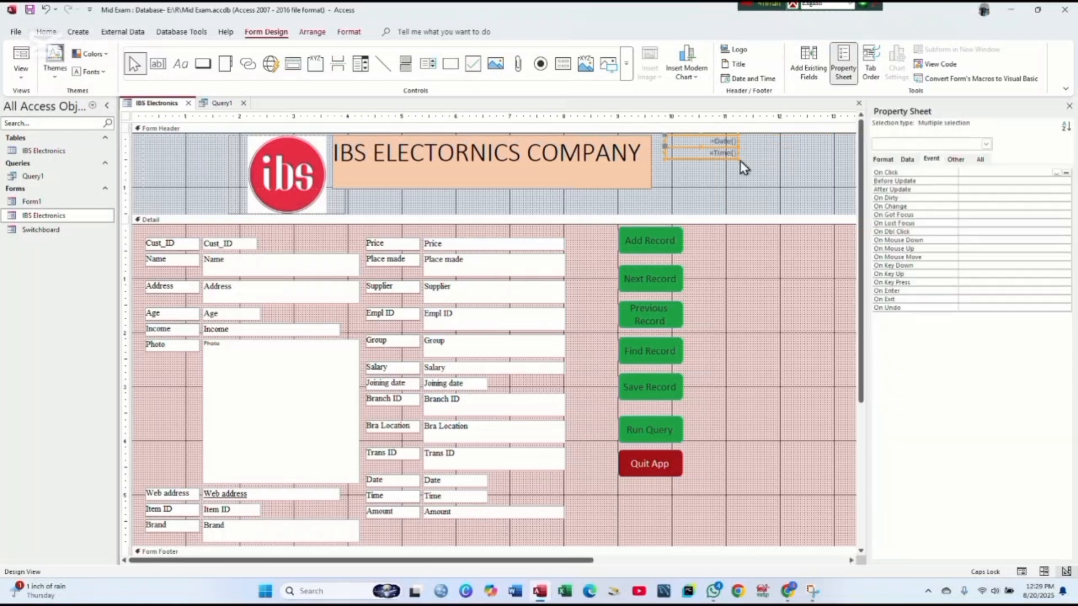
{"action": "left_click", "coordinate": [740, 163]}
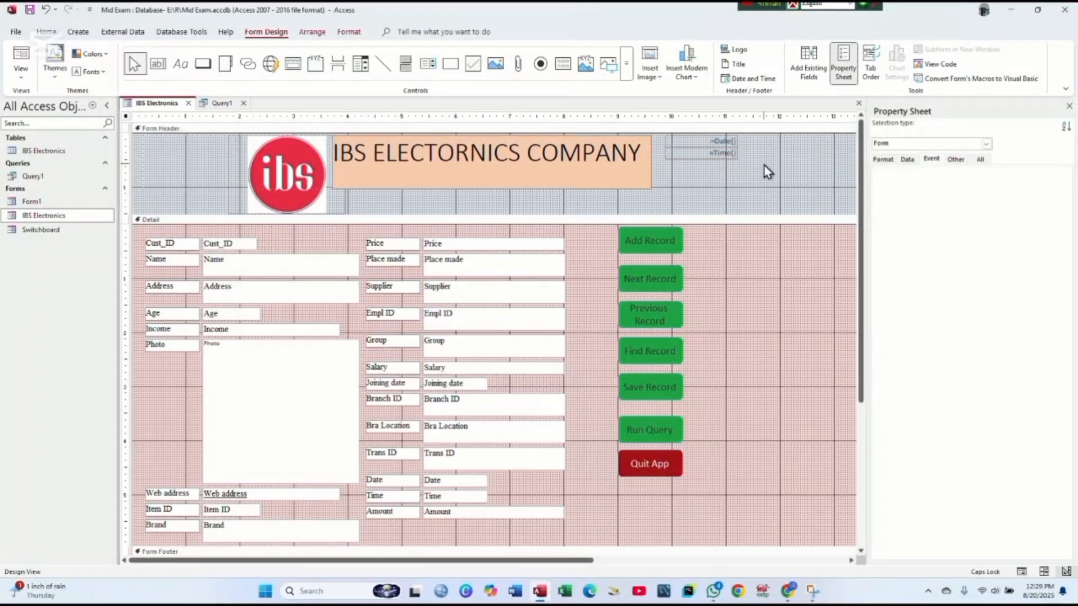
- Nudge all header items slightly left, then move the date and time boxes just right of the title
{"action": "left_click_drag", "start_coordinate": [764, 166], "coordinate": [228, 149]}
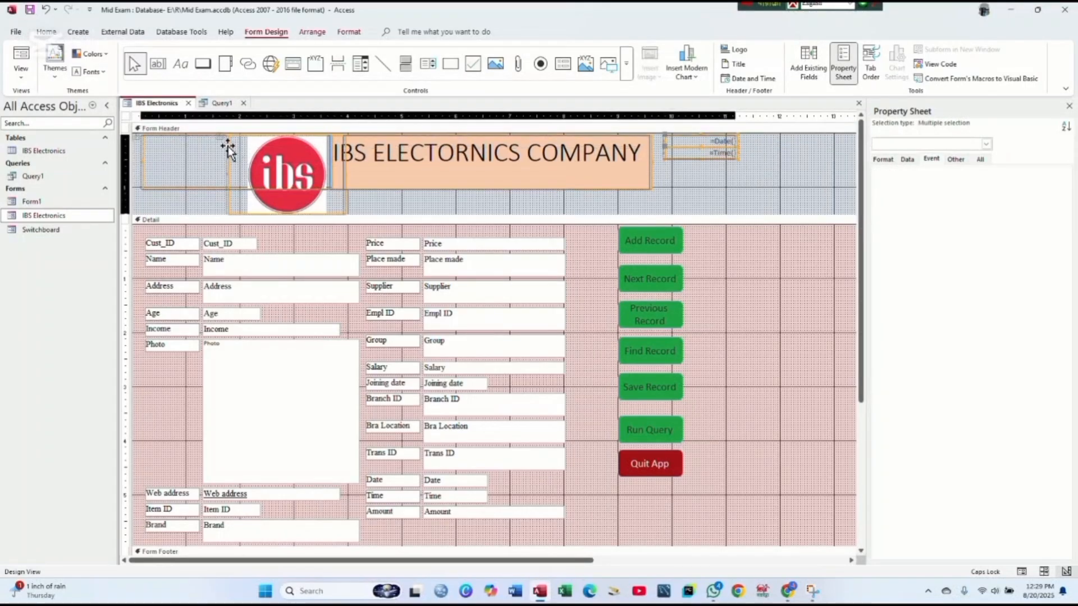
{"action": "key", "text": "Left"}
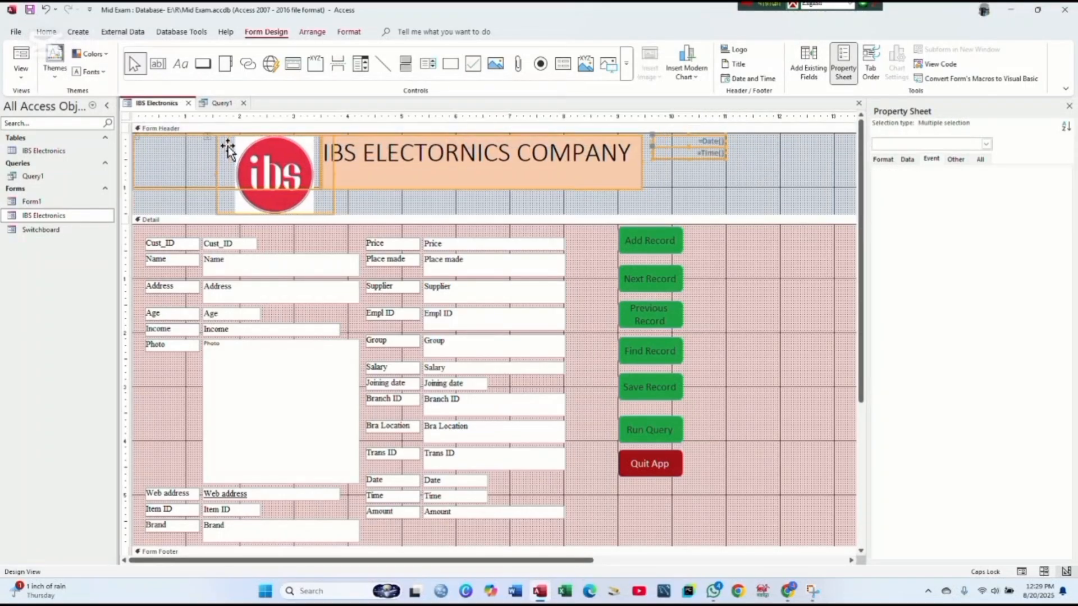
{"action": "left_click_drag", "start_coordinate": [228, 148], "coordinate": [240, 149]}
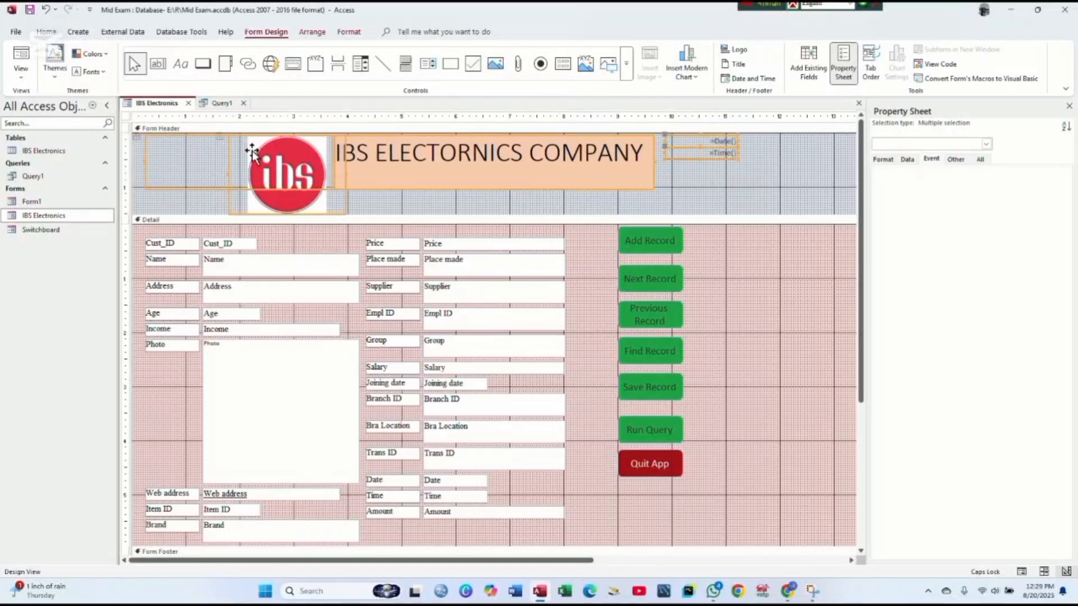
{"action": "left_click", "coordinate": [770, 176]}
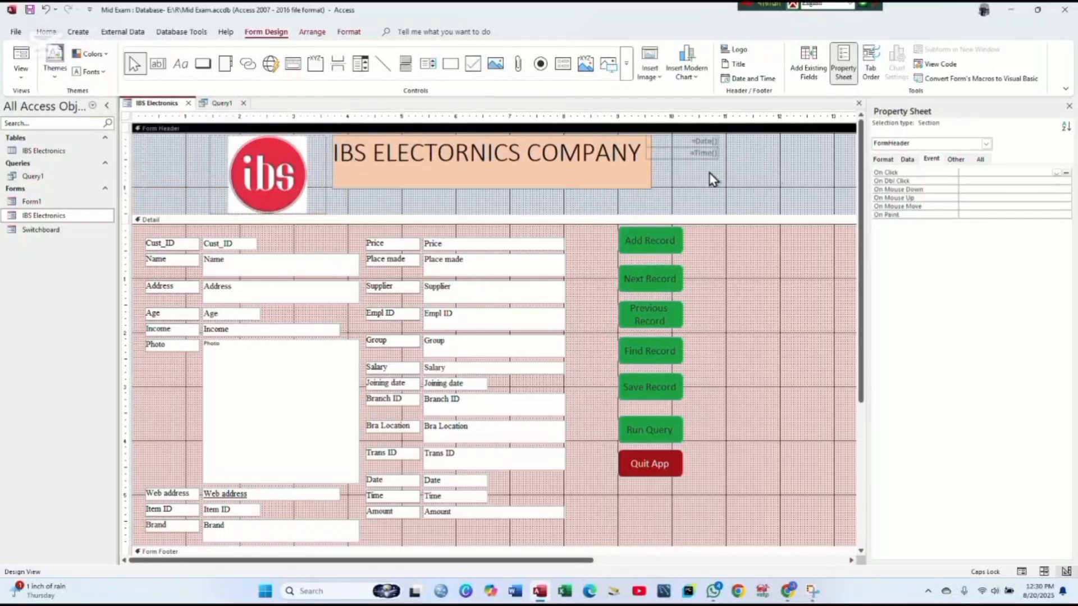
{"action": "left_click_drag", "start_coordinate": [703, 167], "coordinate": [691, 134]}
{"action": "key", "text": "Right"}
{"action": "key", "text": "Right"}
{"action": "key", "text": "Right"}
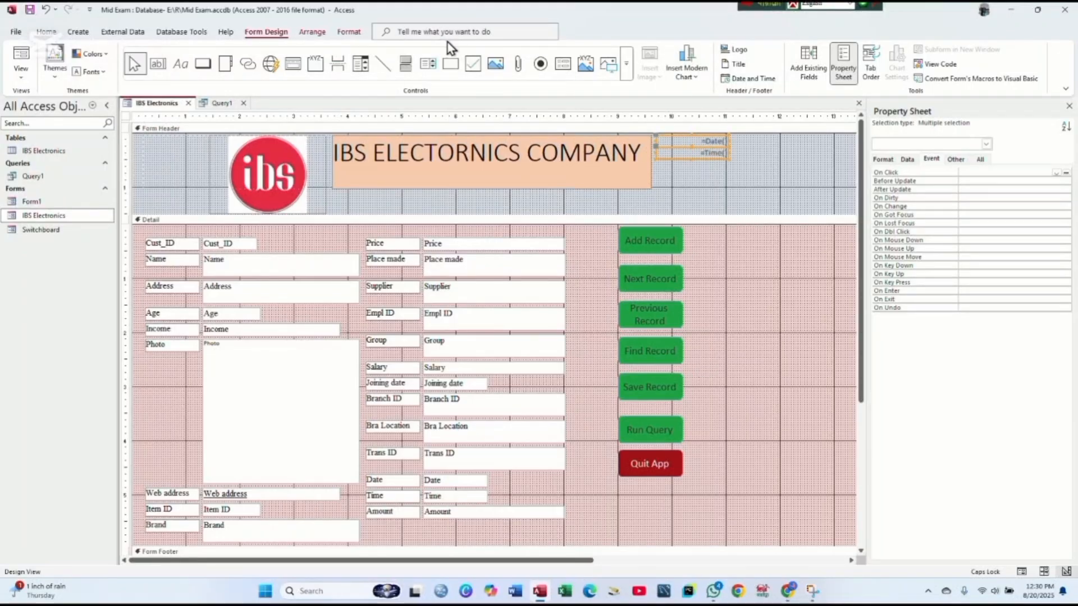
{"action": "left_click", "coordinate": [349, 32]}
- Open the IBS Electronics form from the Navigation Pane to check its header with date and time
{"action": "left_click", "coordinate": [225, 141]}
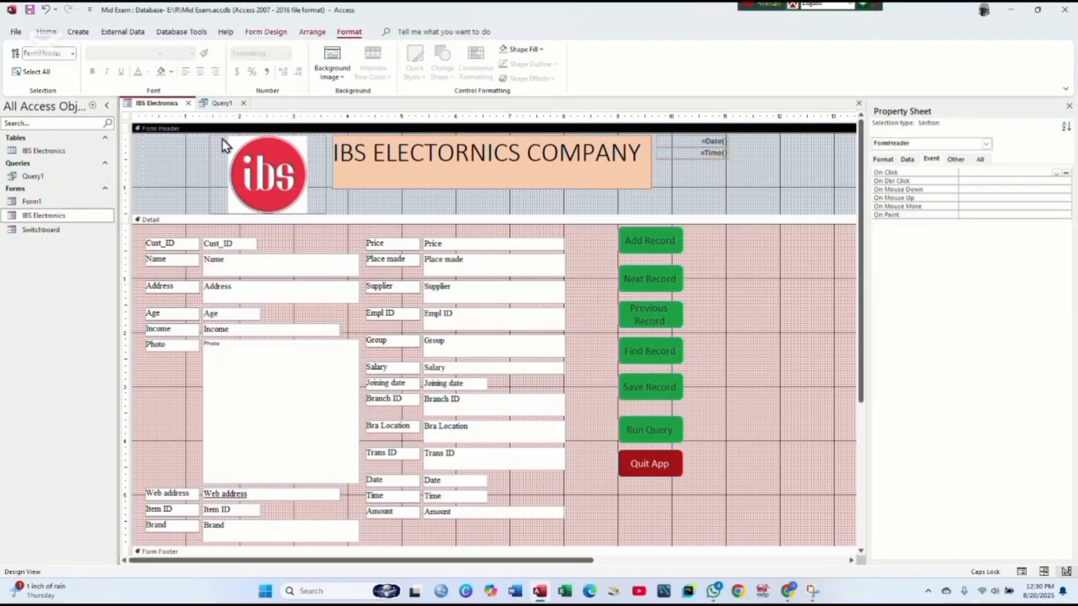
{"action": "right_click", "coordinate": [173, 112]}
{"action": "key", "text": "Escape"}
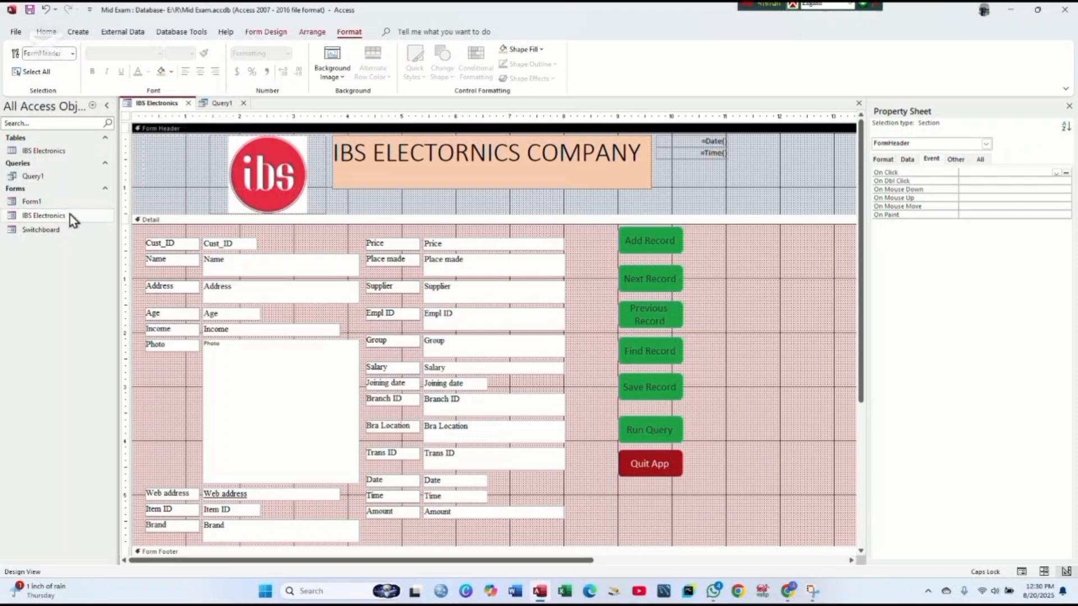
{"action": "left_click_drag", "start_coordinate": [73, 218], "coordinate": [76, 222]}
{"action": "right_click", "coordinate": [76, 222]}
{"action": "left_click", "coordinate": [102, 224]}
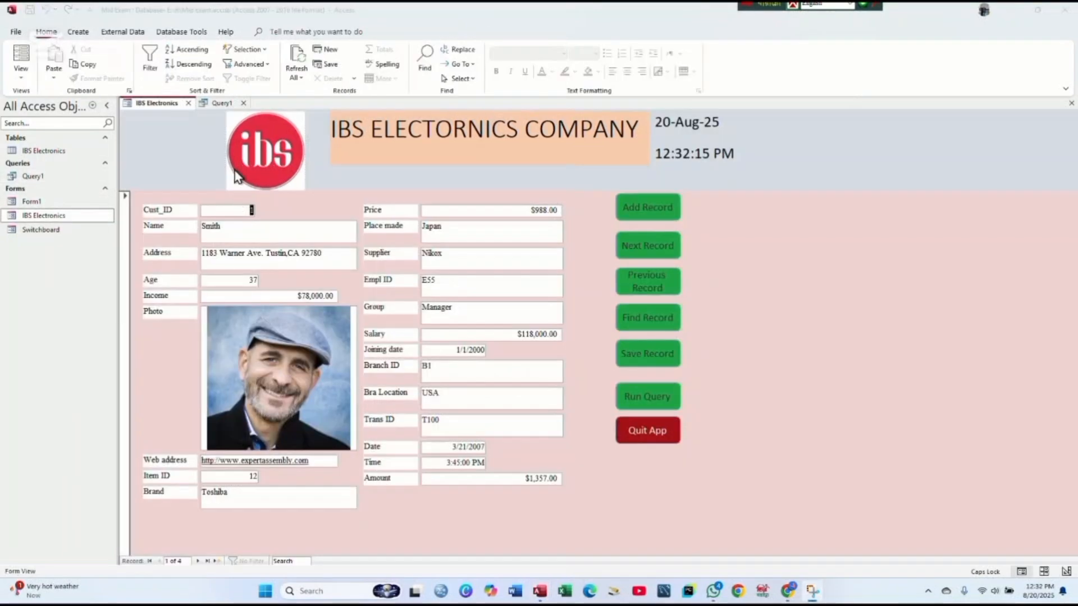
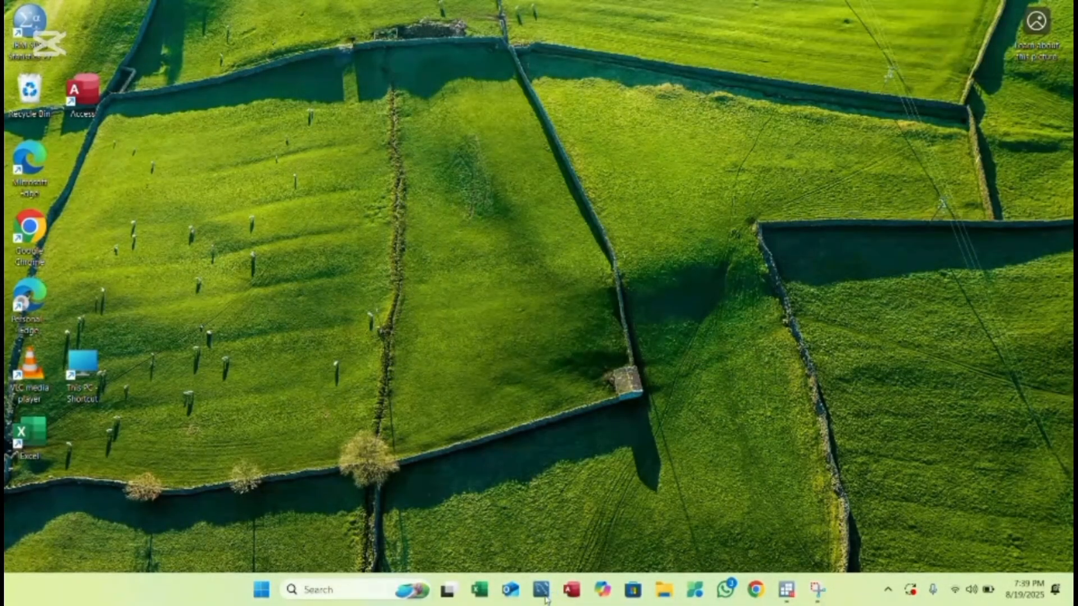
- Open the Local instance MySQL80 connection and bring line 1 of the students_info script into view
{"action": "left_click", "coordinate": [543, 592]}
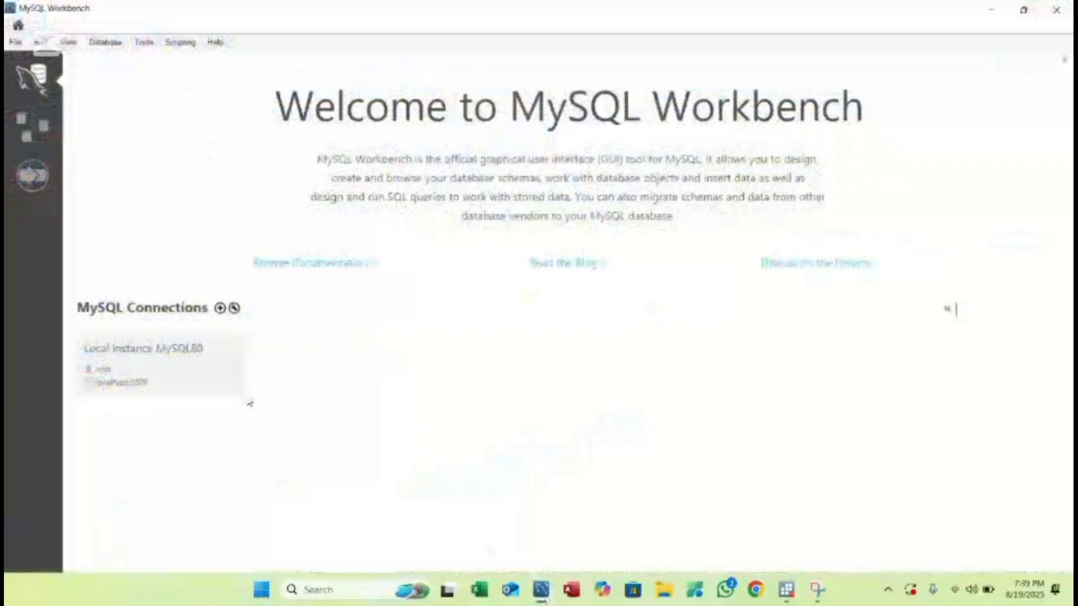
{"action": "left_click", "coordinate": [213, 372]}
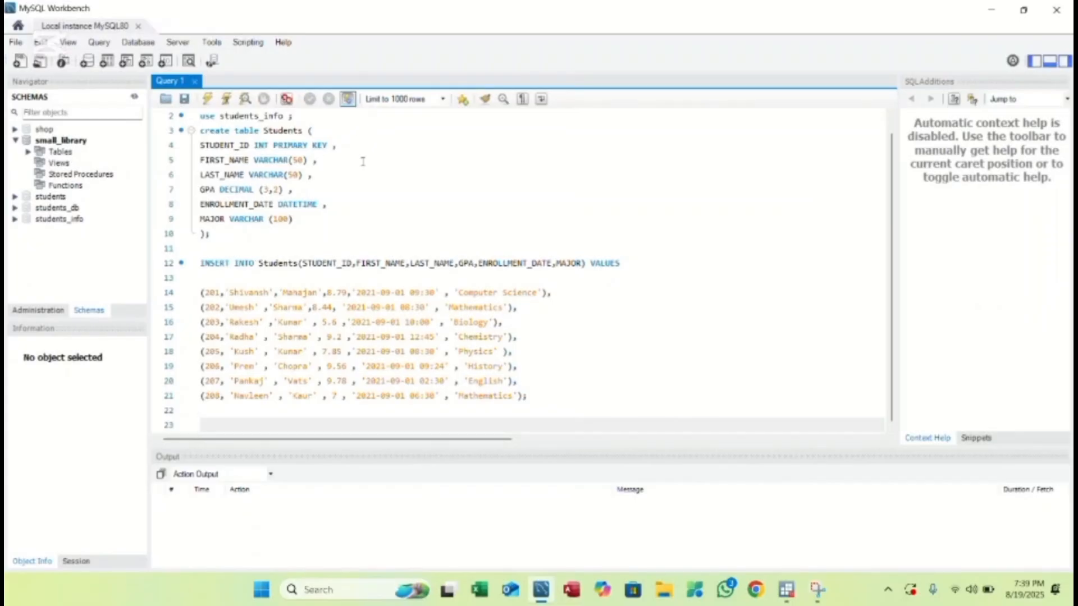
{"action": "left_click", "coordinate": [891, 116]}
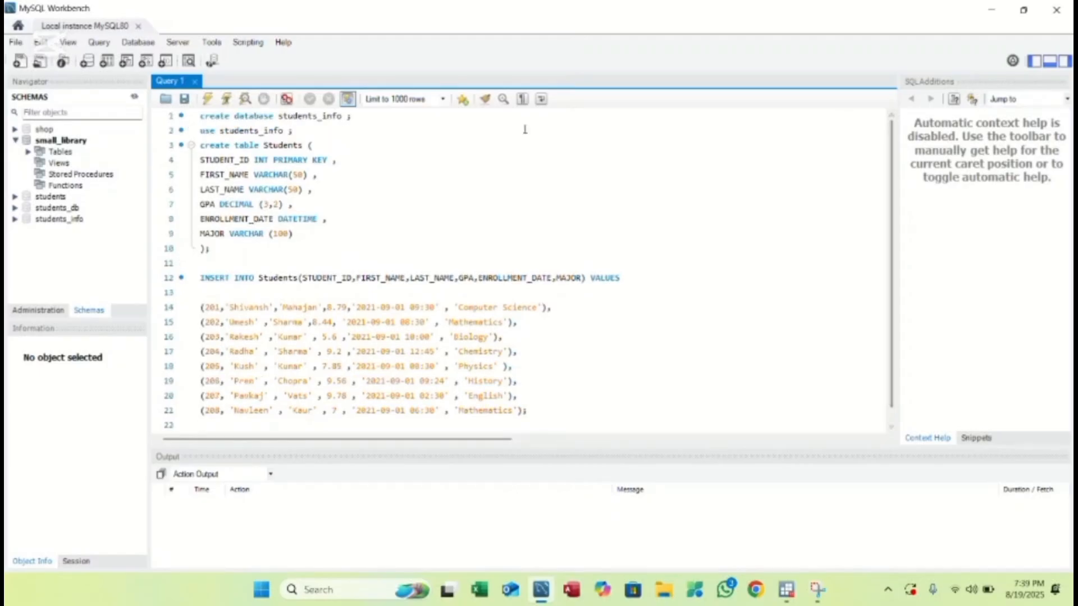
- Drop the existing students_info schema
{"action": "right_click", "coordinate": [79, 220]}
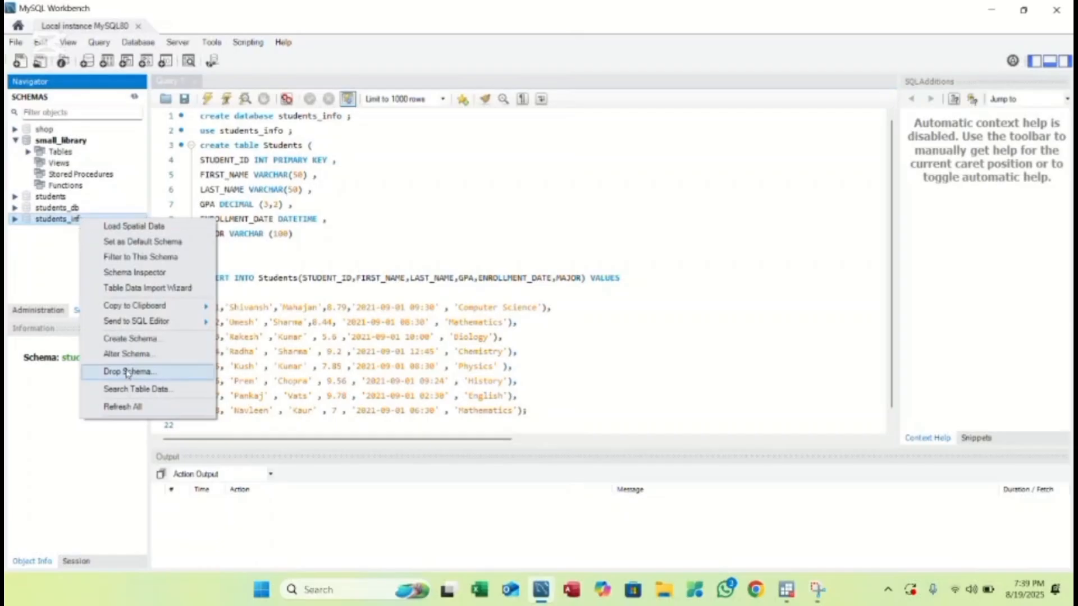
{"action": "left_click", "coordinate": [128, 377]}
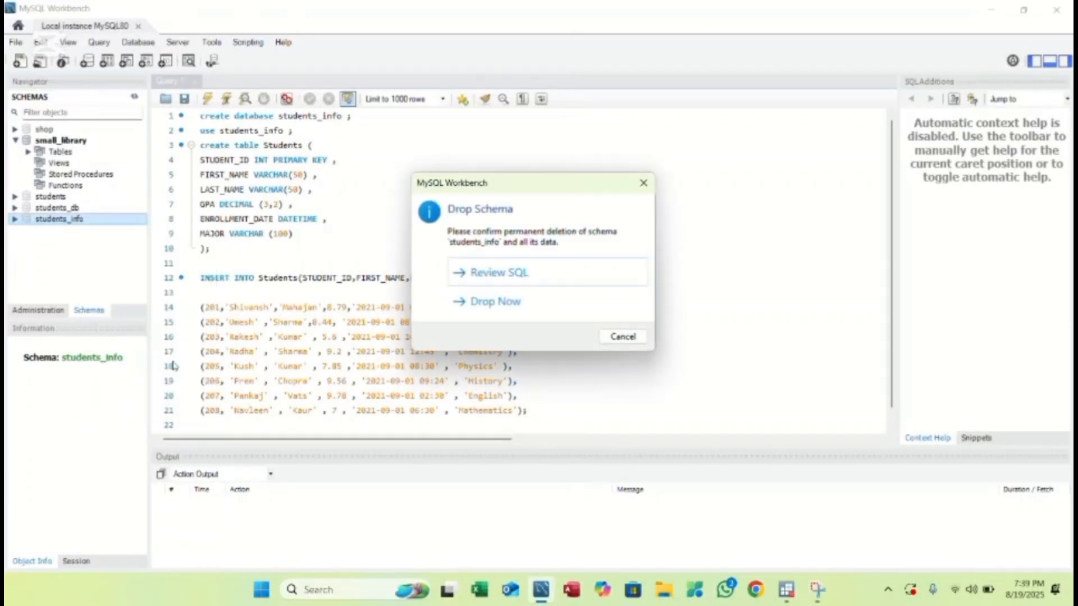
{"action": "left_click", "coordinate": [509, 303]}
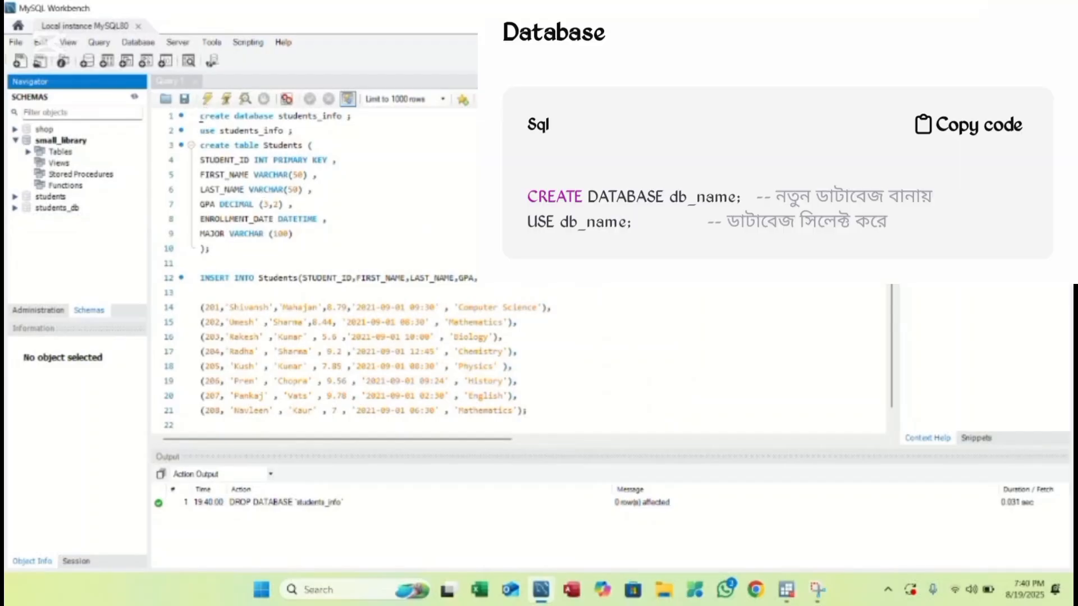
- Run 'create database students_info' and 'use students_info' from the script
{"action": "left_click_drag", "start_coordinate": [201, 116], "coordinate": [361, 122]}
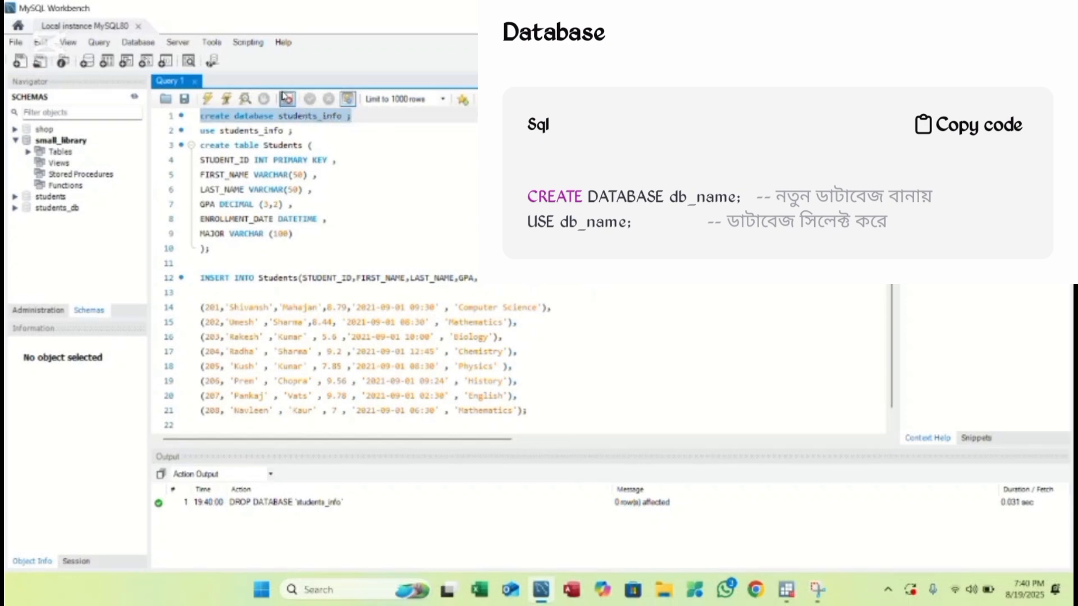
{"action": "left_click", "coordinate": [227, 99]}
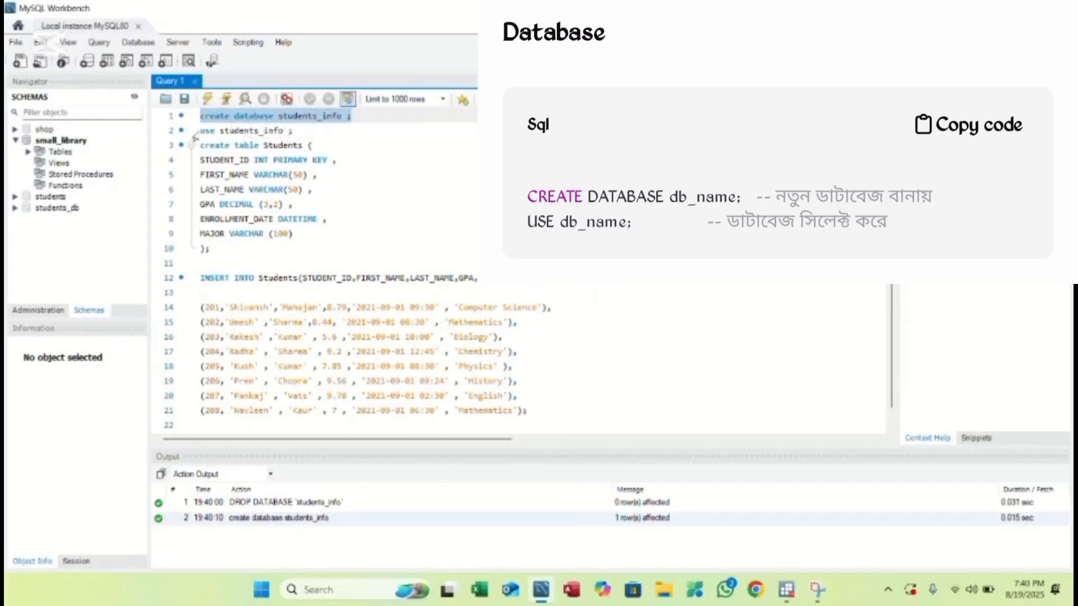
{"action": "left_click", "coordinate": [194, 134]}
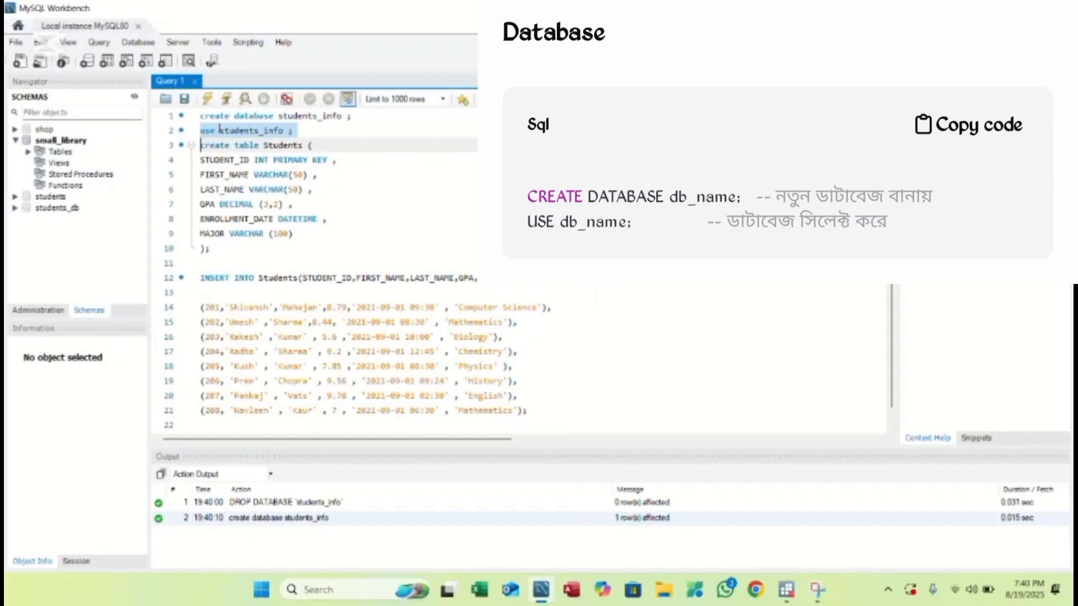
{"action": "left_click", "coordinate": [226, 100]}
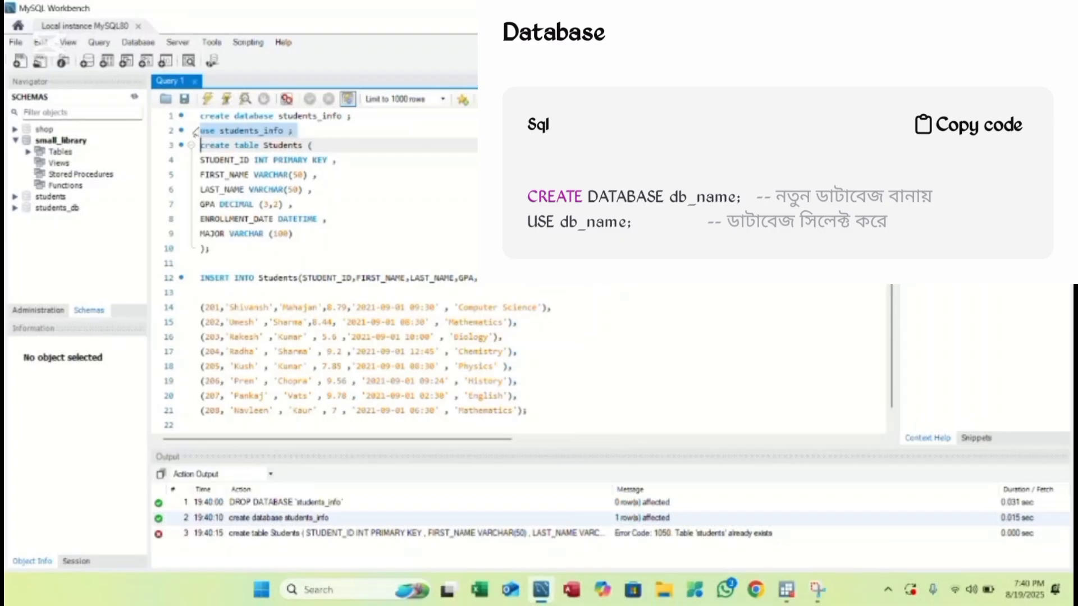
{"action": "double_click", "coordinate": [211, 131]}
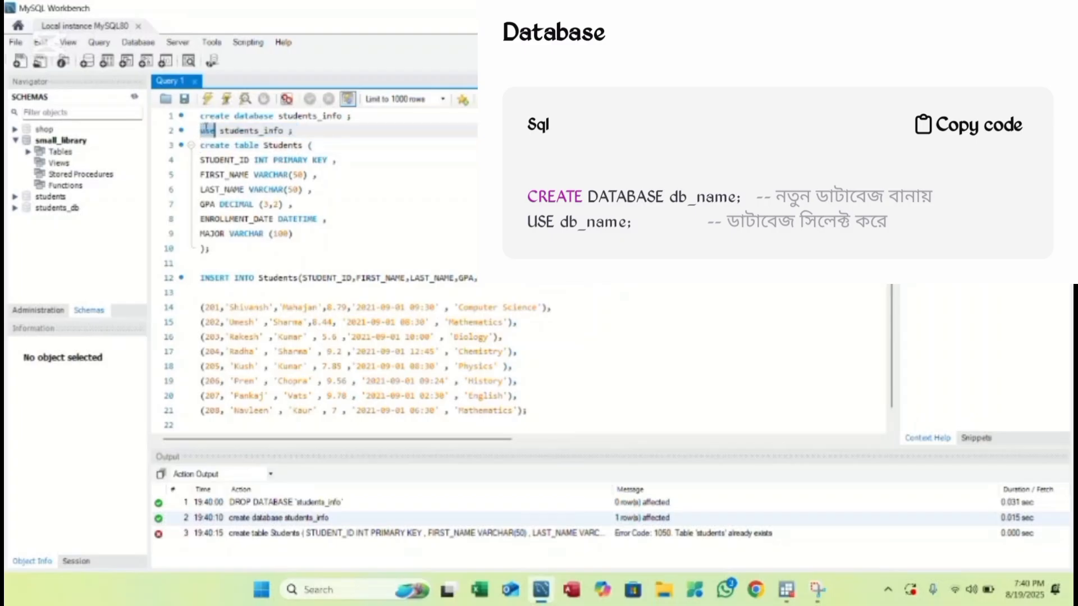
{"action": "left_click_drag", "start_coordinate": [206, 130], "coordinate": [293, 131]}
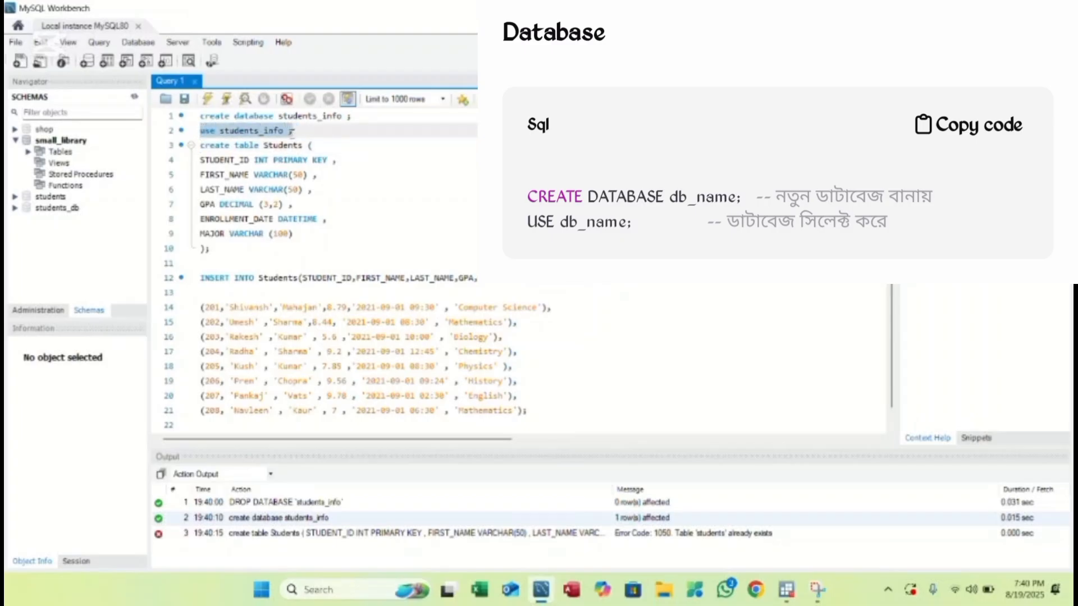
{"action": "left_click", "coordinate": [227, 98]}
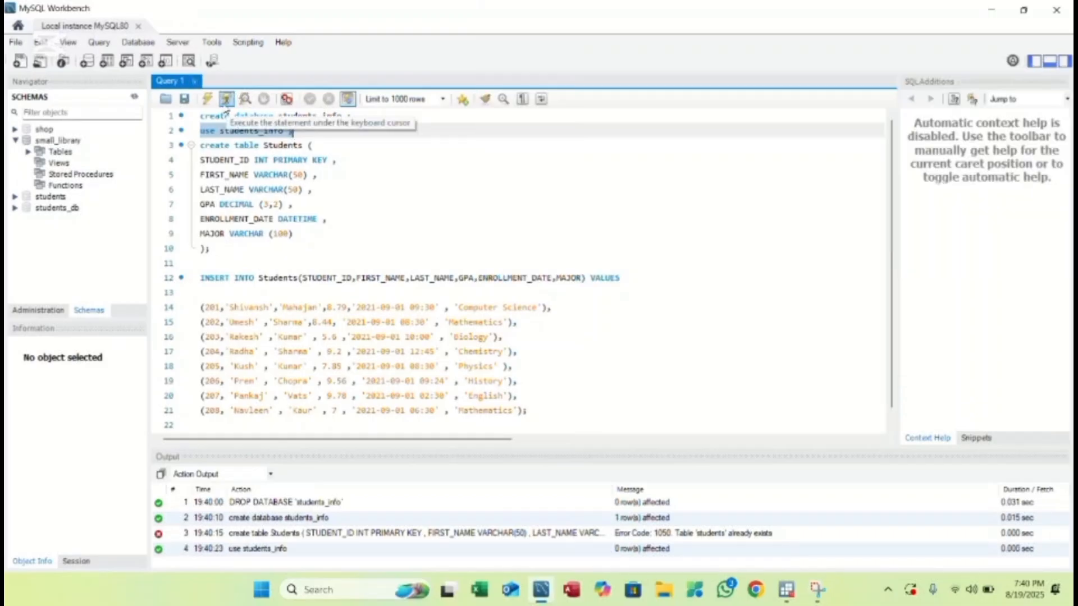
{"action": "left_click", "coordinate": [202, 145]}
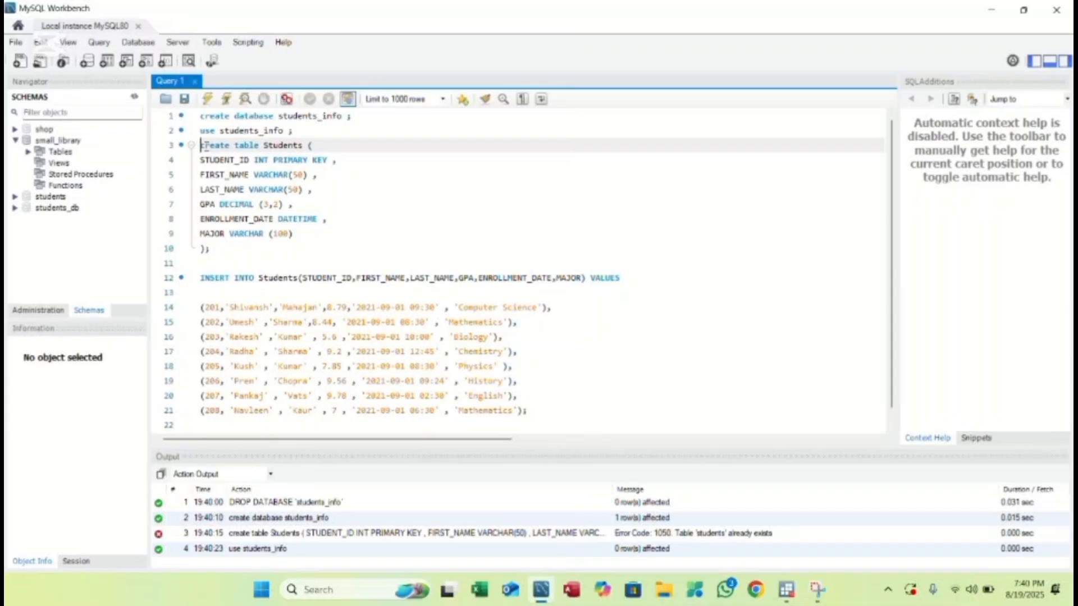
- Execute the CREATE TABLE Students statement, then highlight the INSERT statement below it
{"action": "left_click_drag", "start_coordinate": [202, 146], "coordinate": [347, 244]}
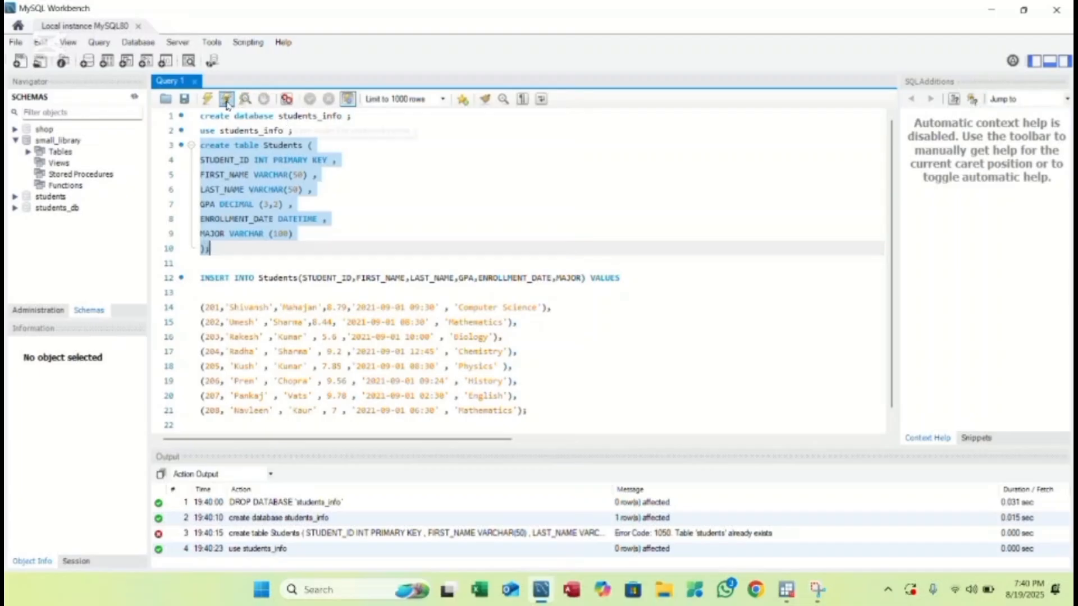
{"action": "left_click", "coordinate": [227, 103]}
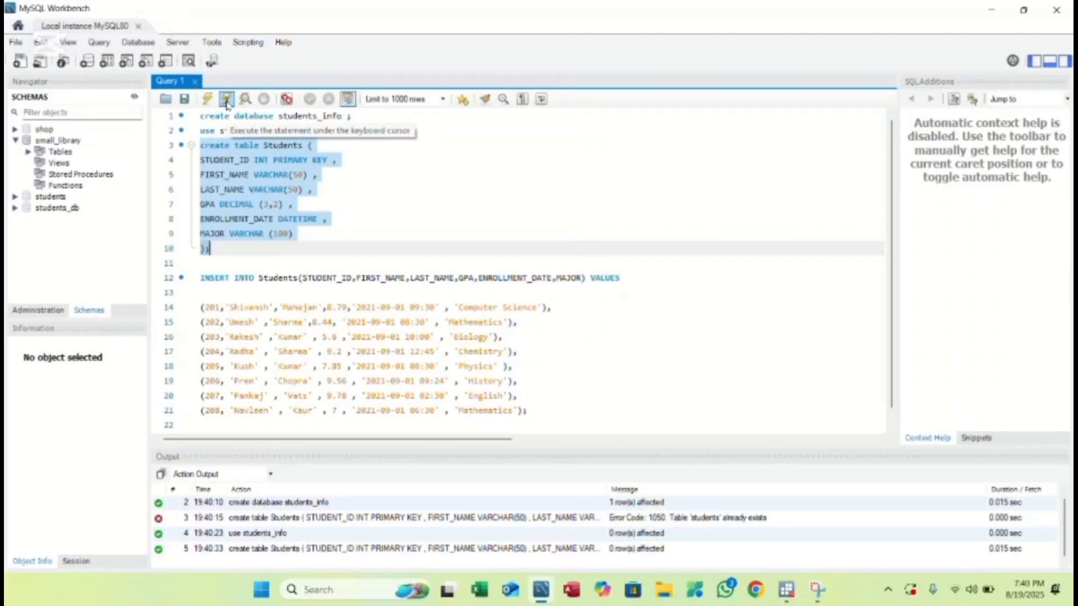
{"action": "left_click", "coordinate": [200, 278]}
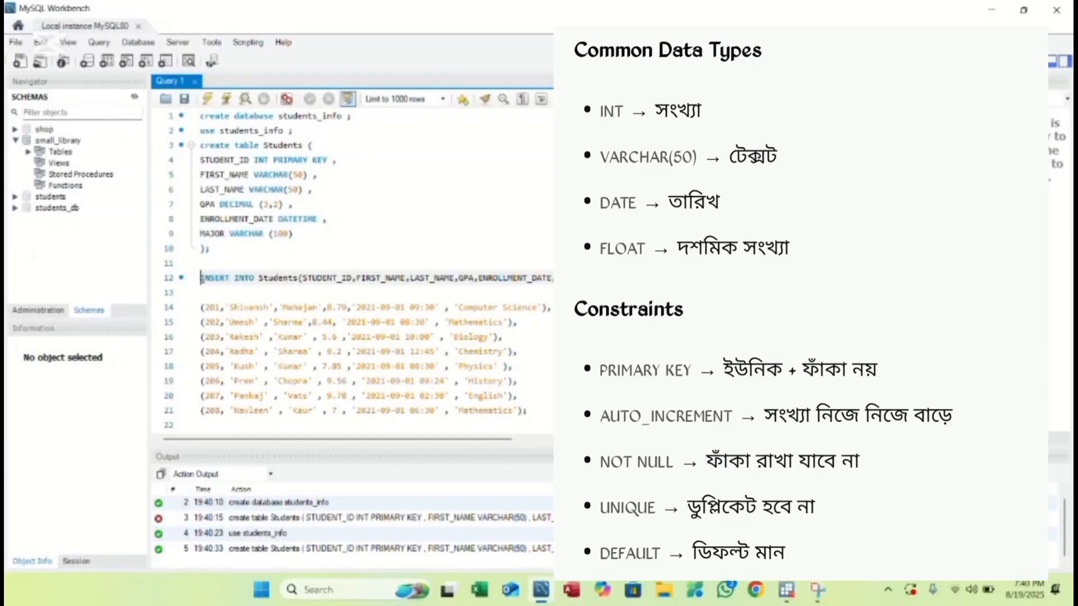
{"action": "left_click_drag", "start_coordinate": [200, 278], "coordinate": [617, 421]}
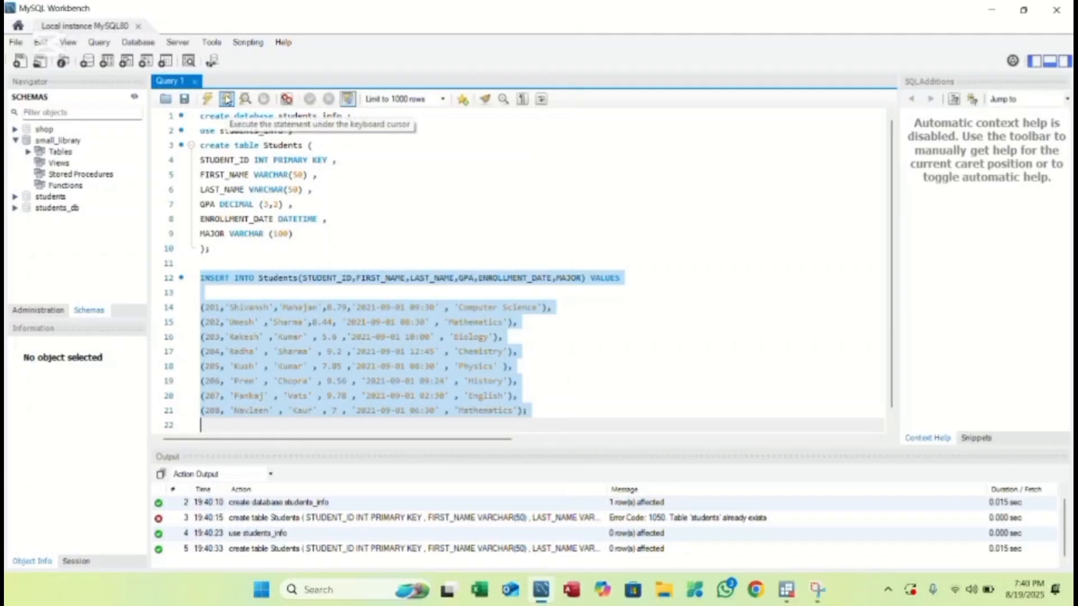
- Run the INSERT adding eight students (IDs 201–208) and add a blank line after line 22
{"action": "left_click", "coordinate": [226, 99]}
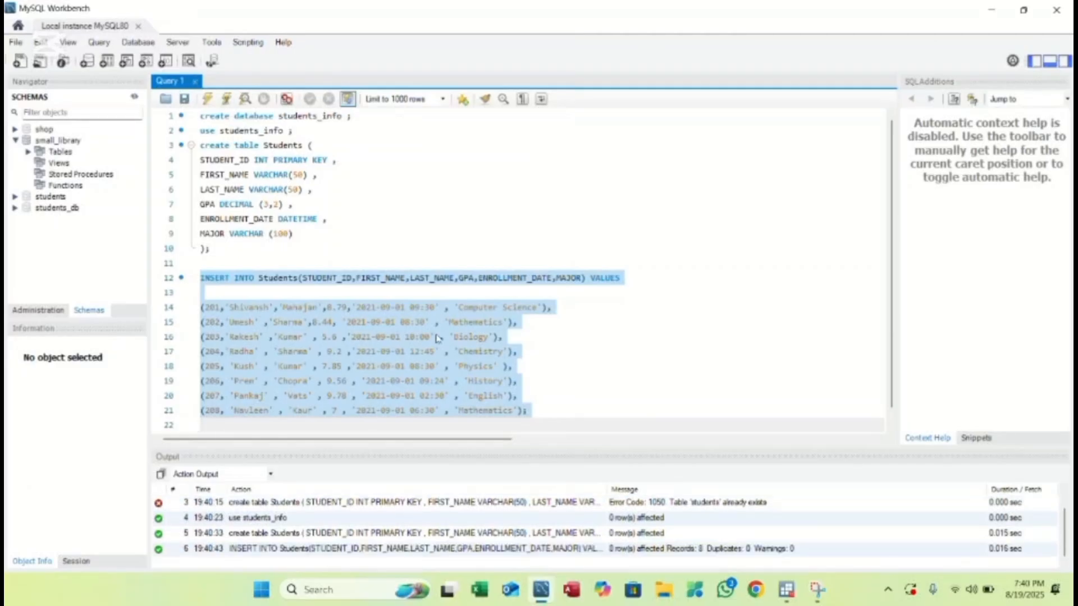
{"action": "left_click_drag", "start_coordinate": [504, 396], "coordinate": [572, 410]}
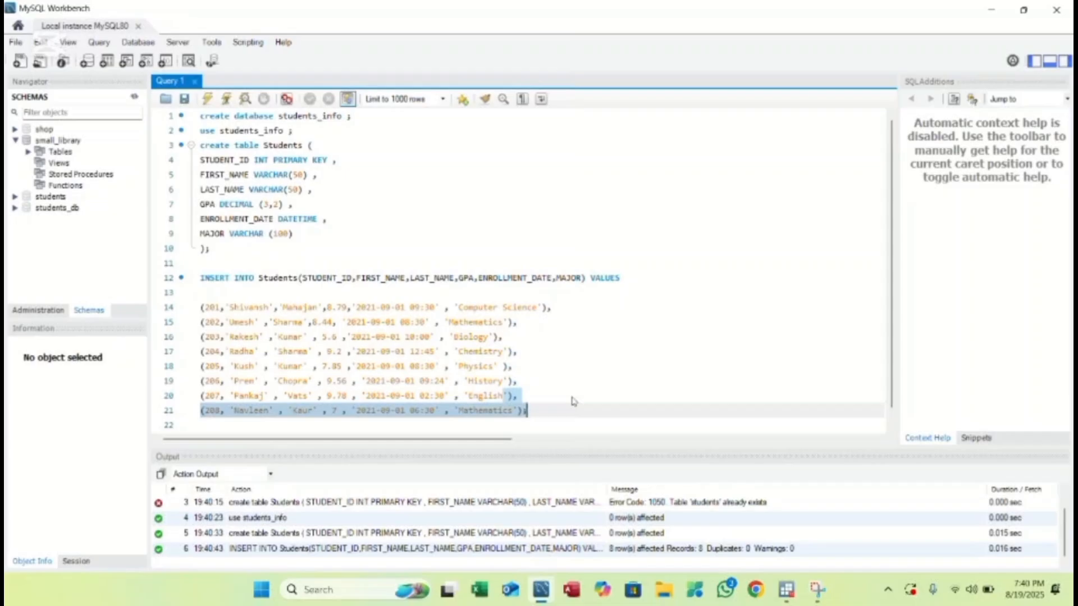
{"action": "key", "text": "Up"}
{"action": "left_click", "coordinate": [563, 422]}
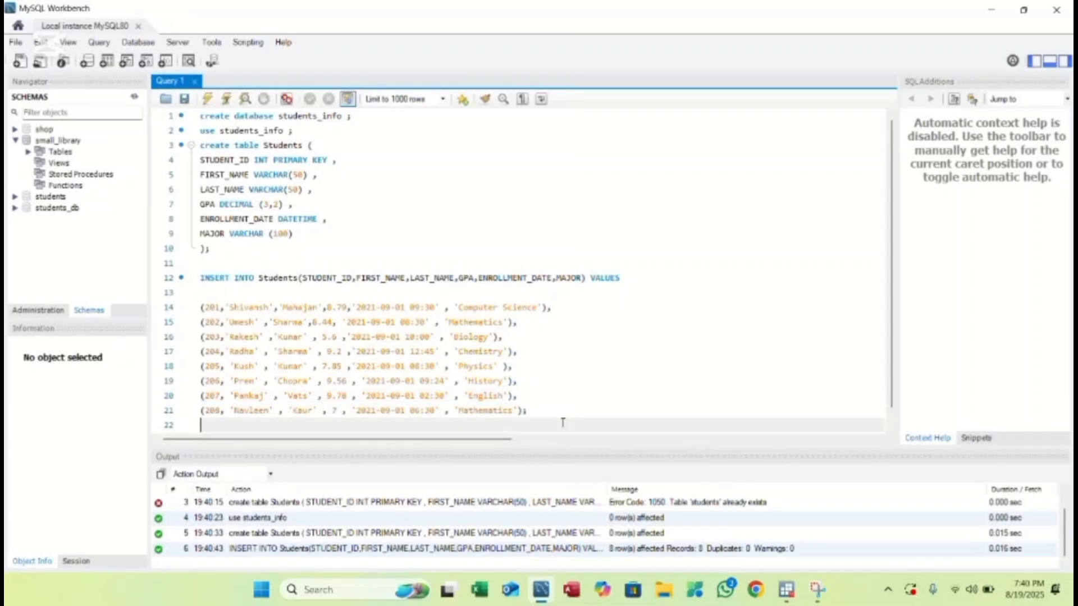
{"action": "key", "text": "Return"}
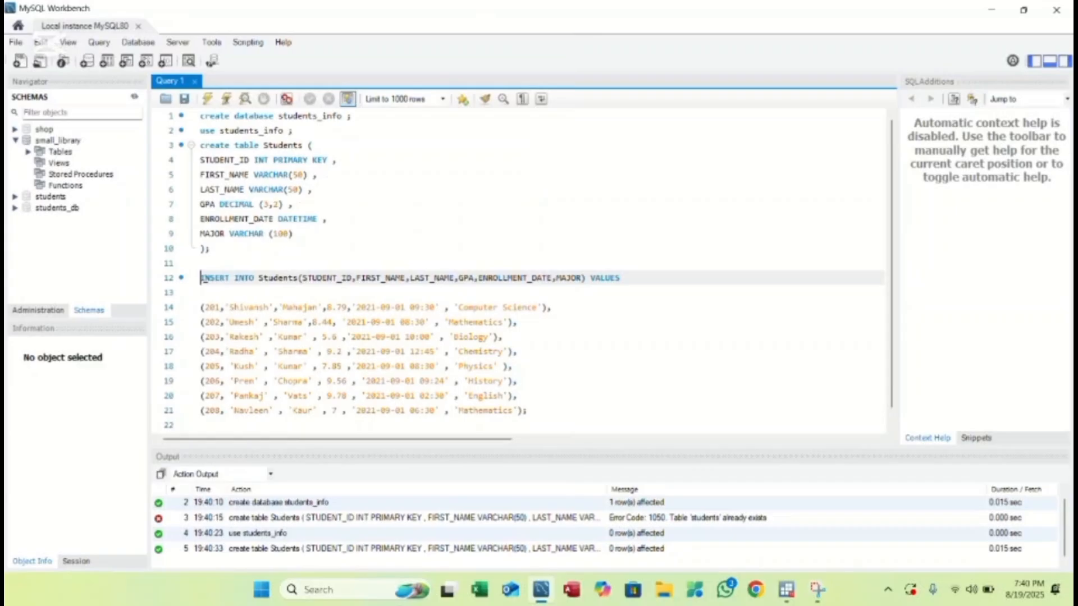
{"action": "left_click_drag", "start_coordinate": [201, 278], "coordinate": [562, 425]}
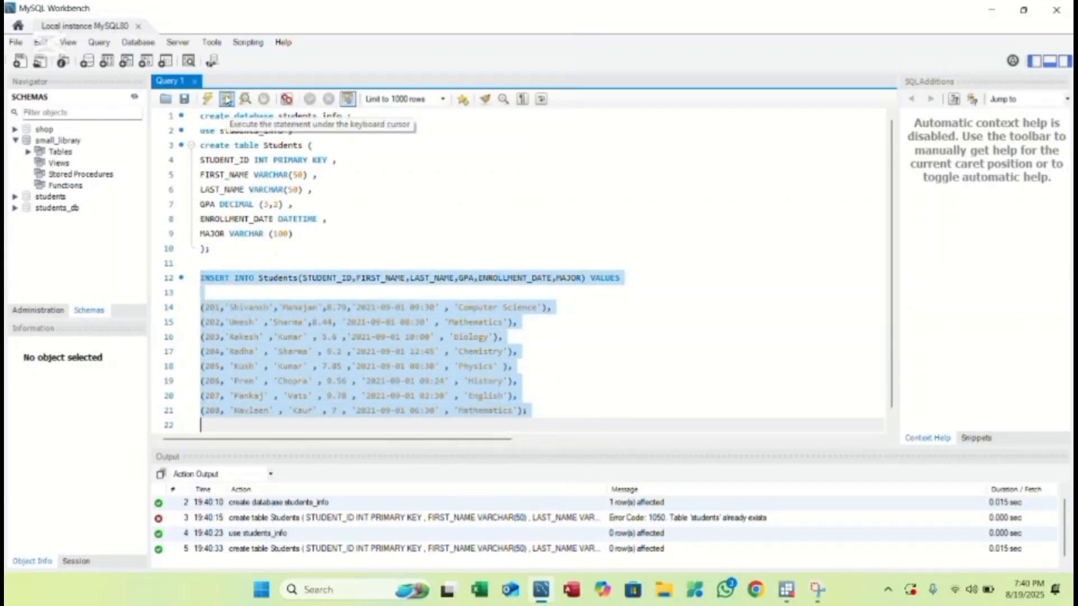
{"action": "left_click", "coordinate": [227, 99]}
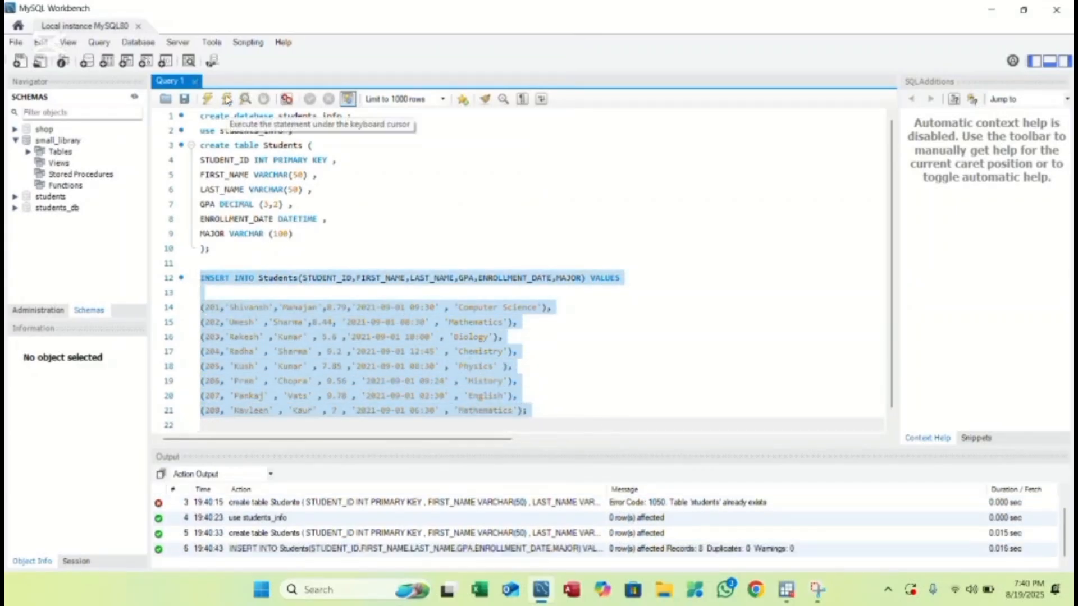
{"action": "left_click", "coordinate": [575, 402]}
{"action": "left_click_drag", "start_coordinate": [575, 402], "coordinate": [571, 411]}
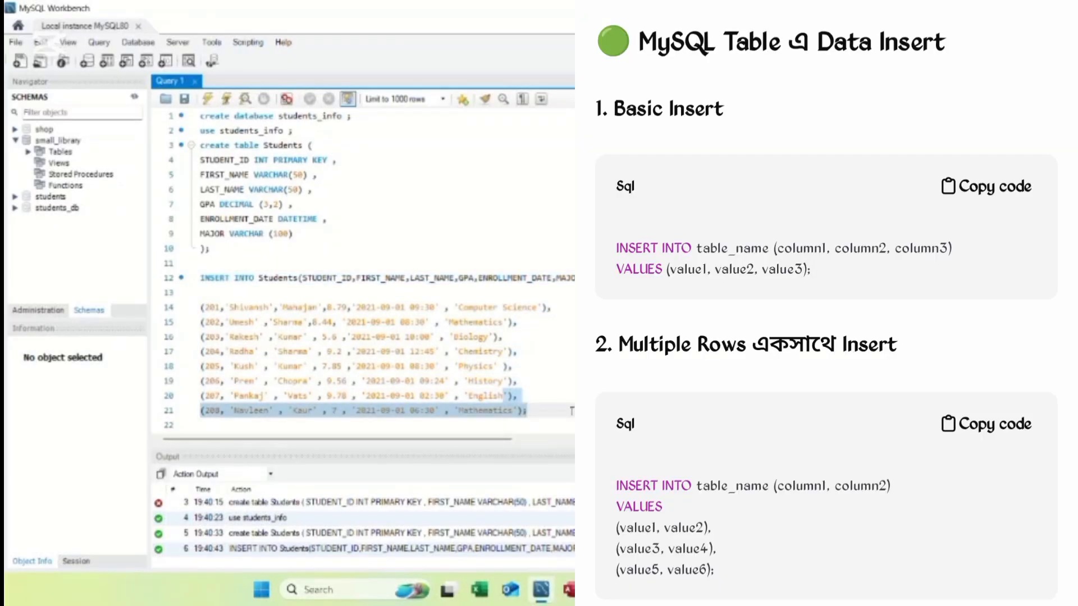
- Write SELECT * FROM Students ; on line 23 and run it to list all students
{"action": "left_click", "coordinate": [573, 399]}
{"action": "left_click", "coordinate": [562, 423]}
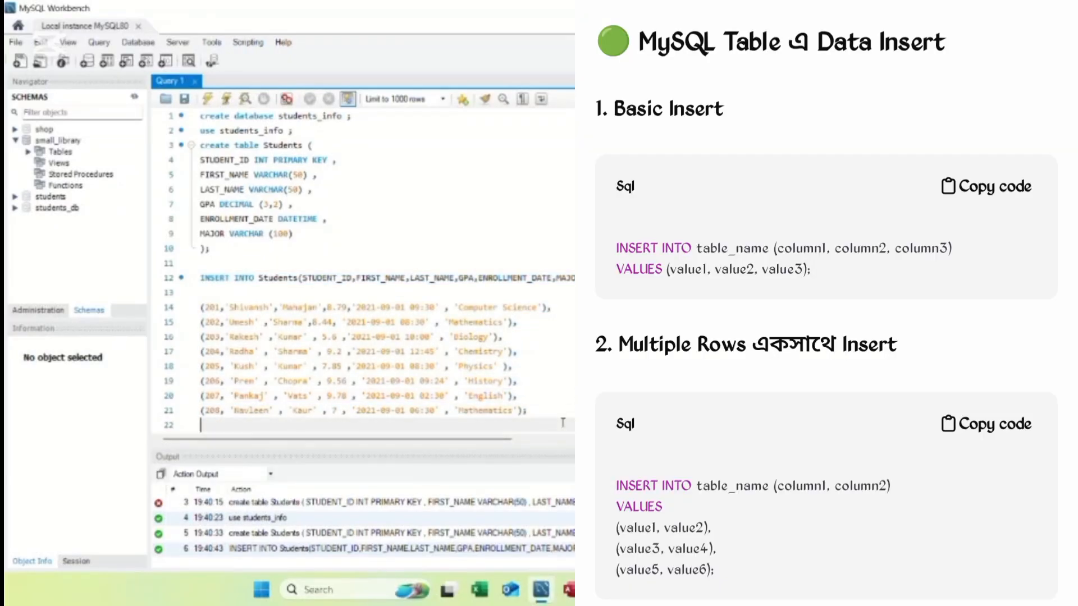
{"action": "key", "text": "Return"}
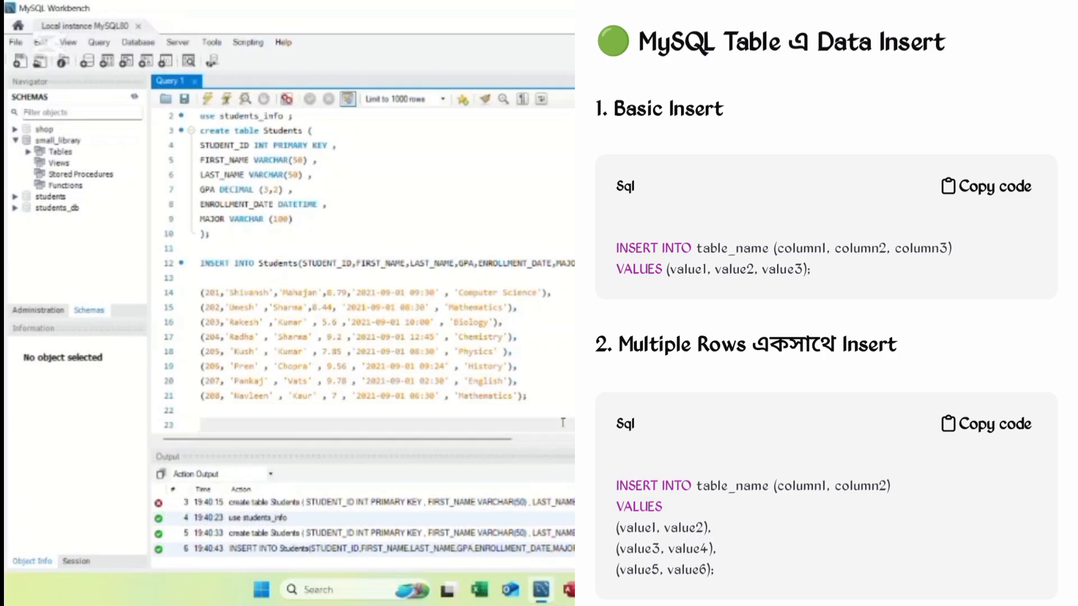
{"action": "type", "text": "s"}
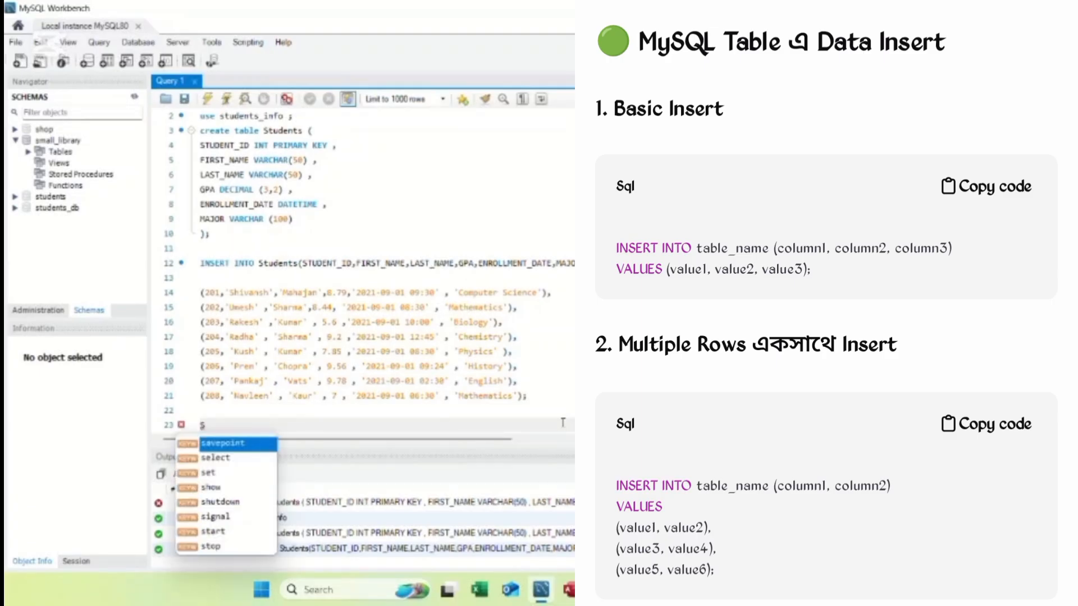
{"action": "type", "text": "e"}
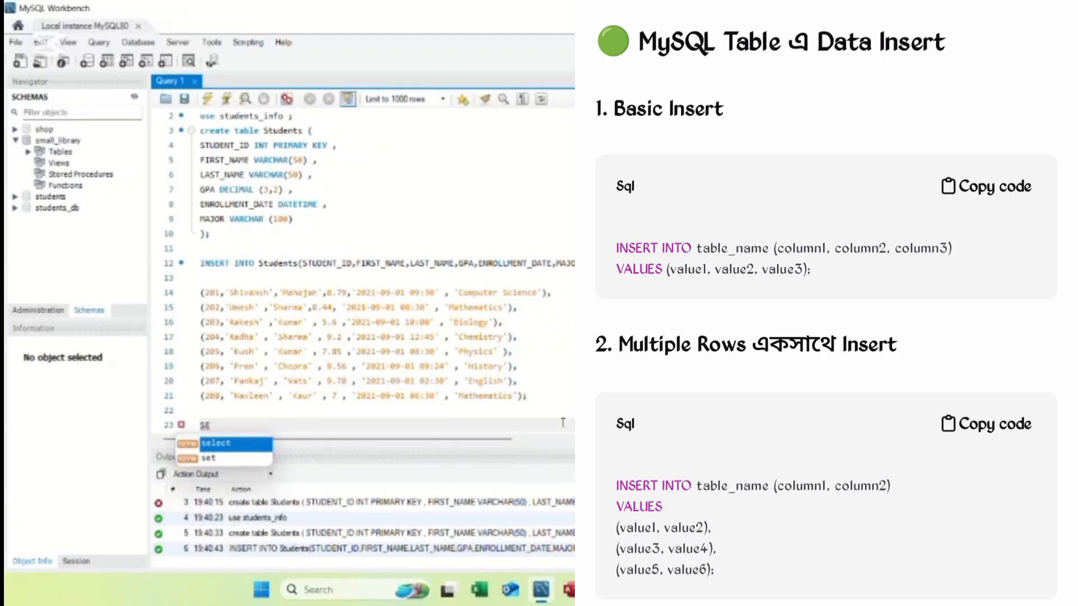
{"action": "type", "text": "LECT"}
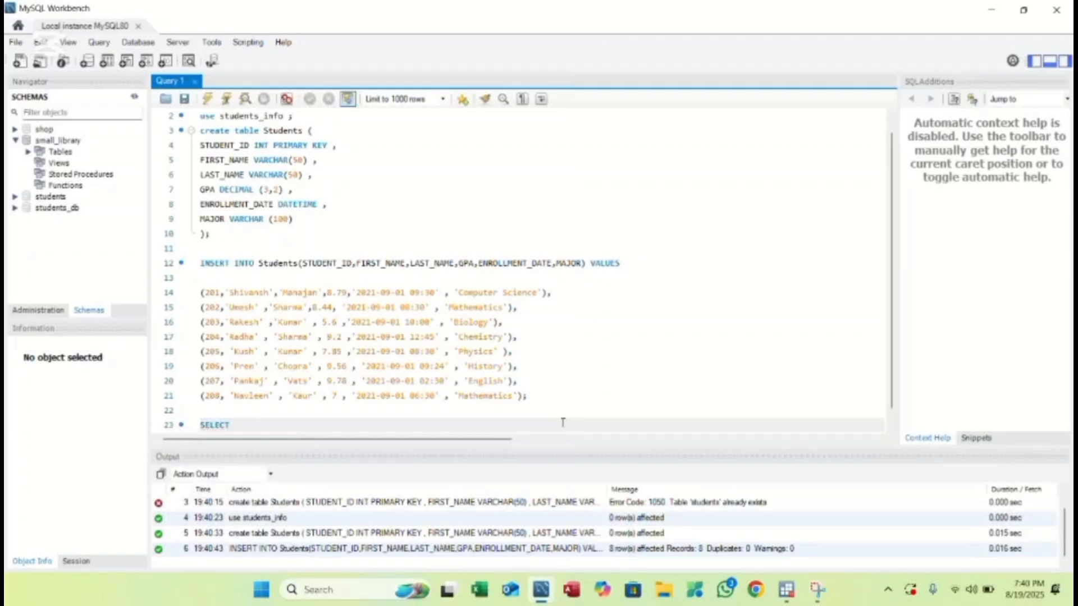
{"action": "type", "text": " * FR"}
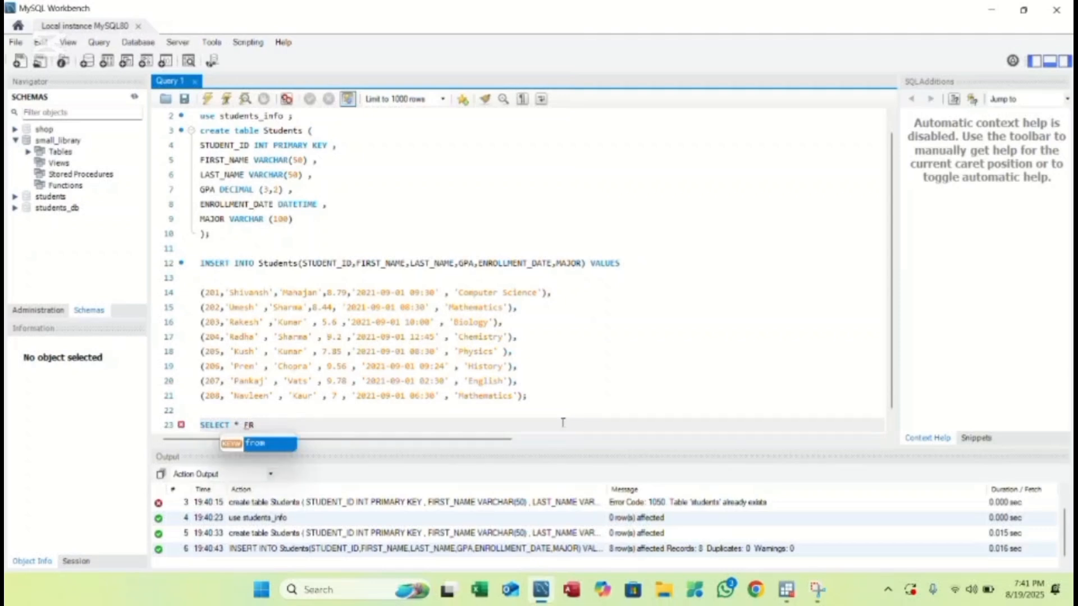
{"action": "key", "text": "Return"}
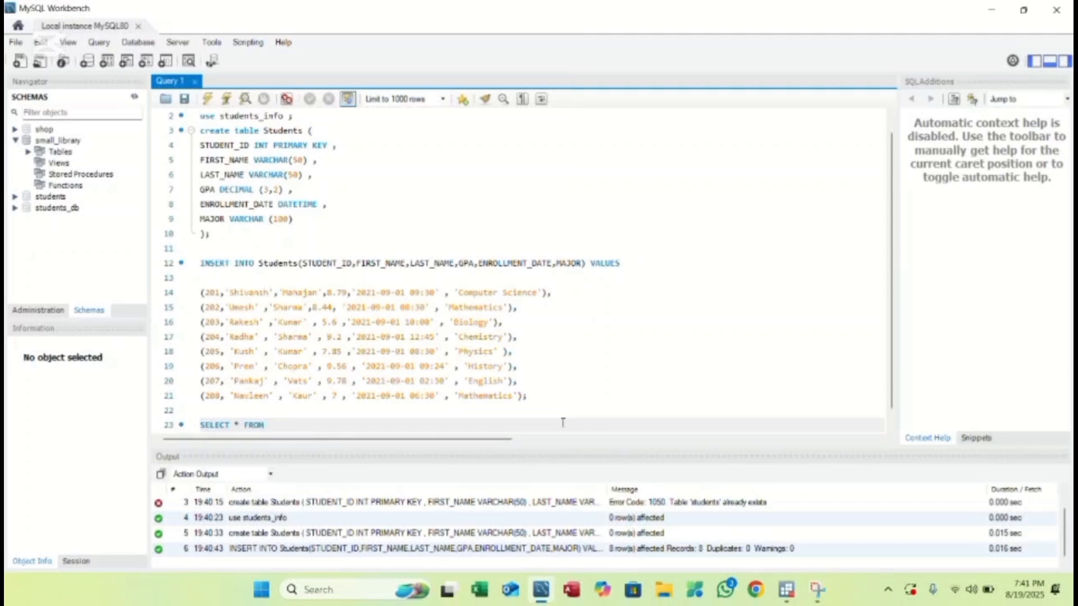
{"action": "type", "text": "Studen"}
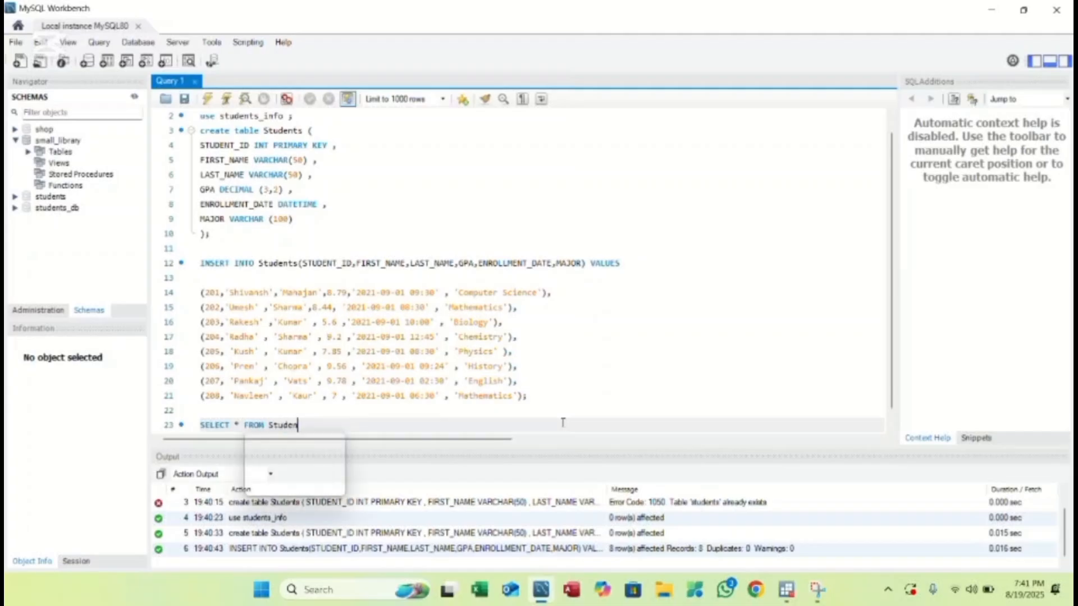
{"action": "type", "text": "ts ;"}
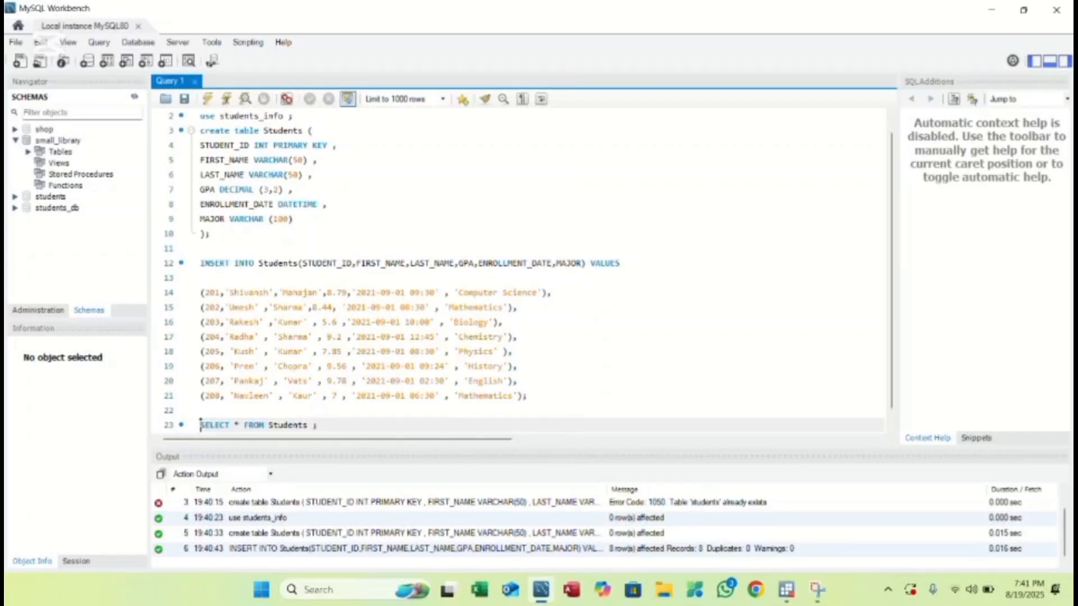
{"action": "left_click_drag", "start_coordinate": [200, 425], "coordinate": [324, 427]}
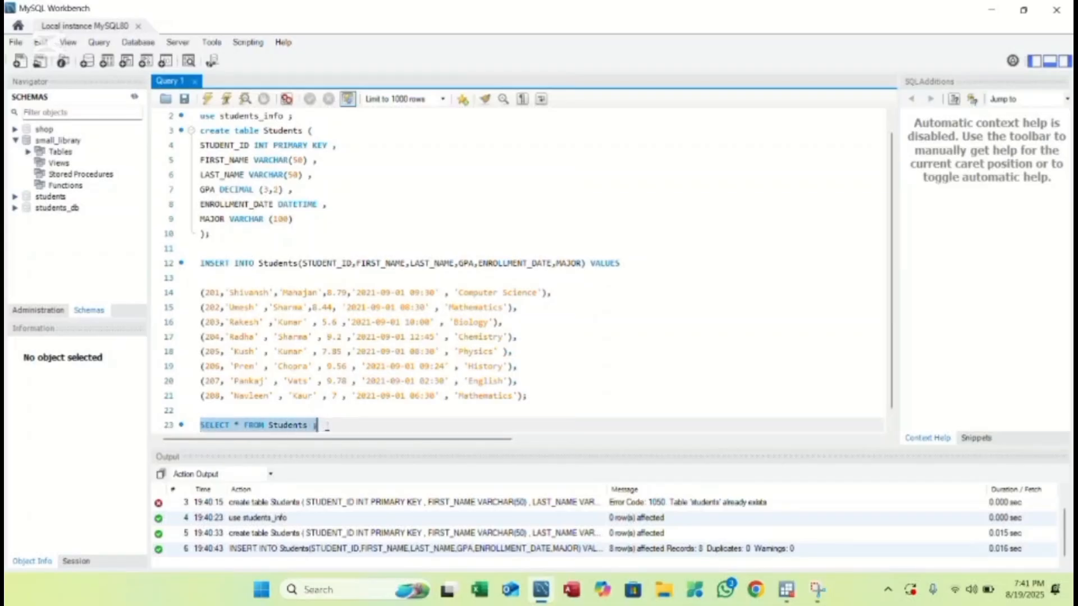
{"action": "left_click", "coordinate": [225, 100]}
{"action": "left_click", "coordinate": [225, 100]}
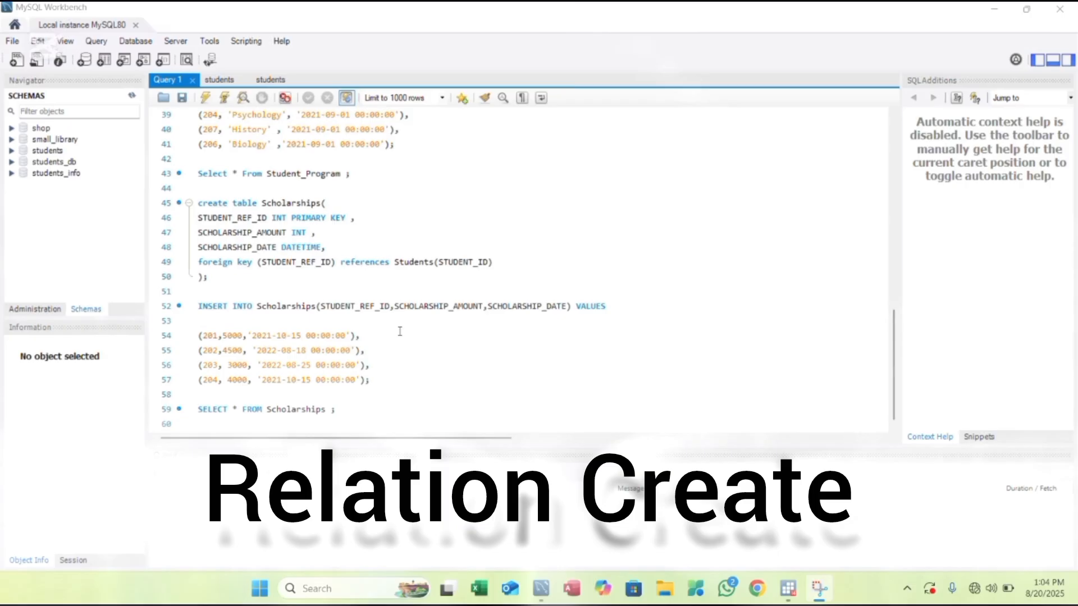
- Start Database > Reverse Engineer and connect to the local server with the password
{"action": "left_click", "coordinate": [145, 43]}
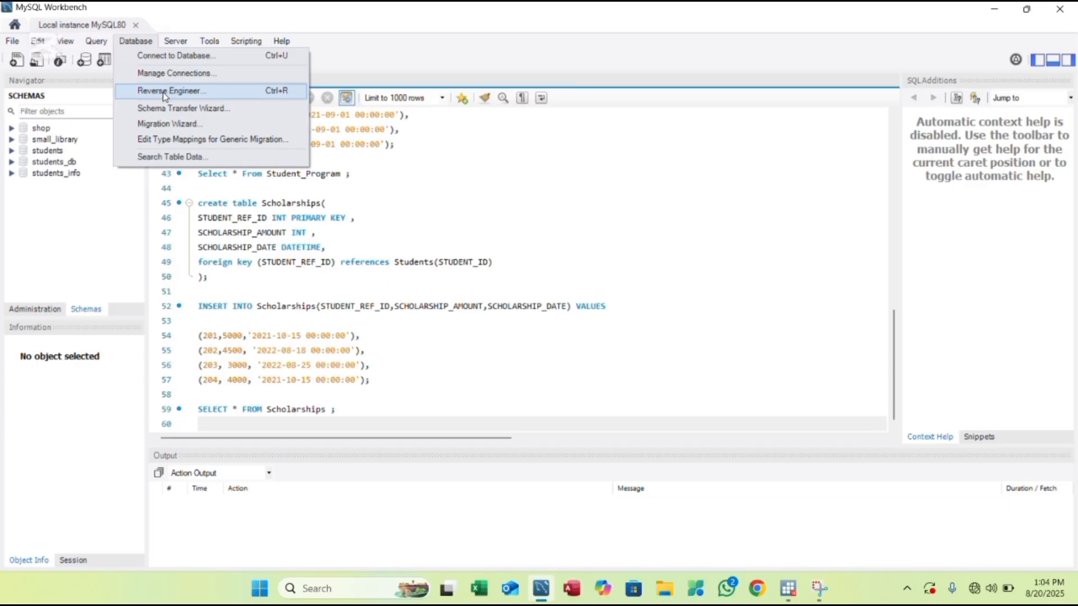
{"action": "left_click", "coordinate": [241, 90]}
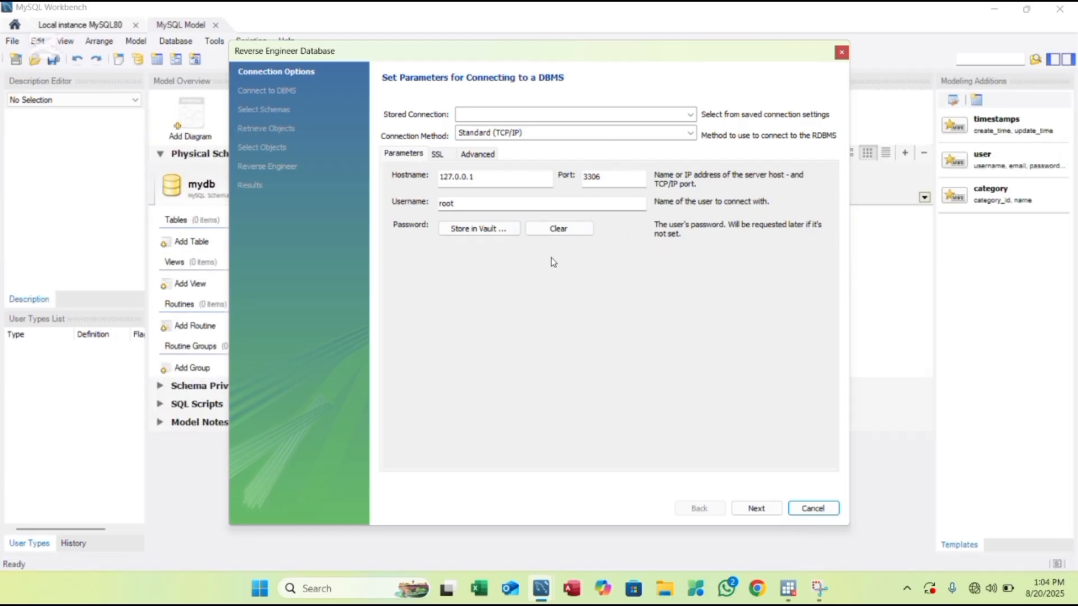
{"action": "left_click", "coordinate": [754, 509]}
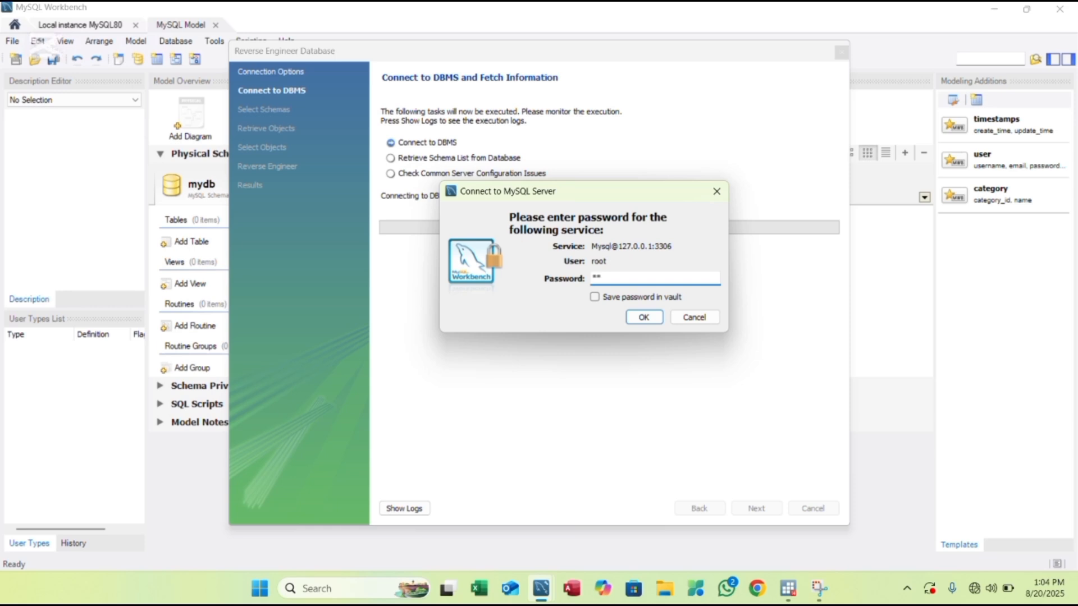
{"action": "type", "text": "*************"}
{"action": "left_click", "coordinate": [644, 317]}
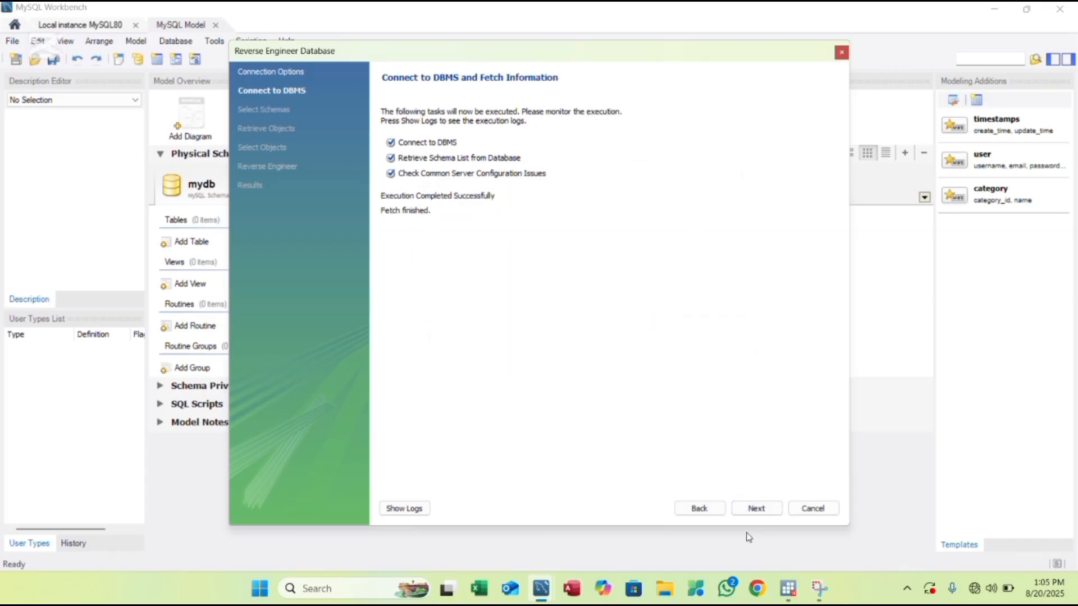
- Select the students_info schema and import its 3 tables into an EER diagram
{"action": "left_click", "coordinate": [758, 511]}
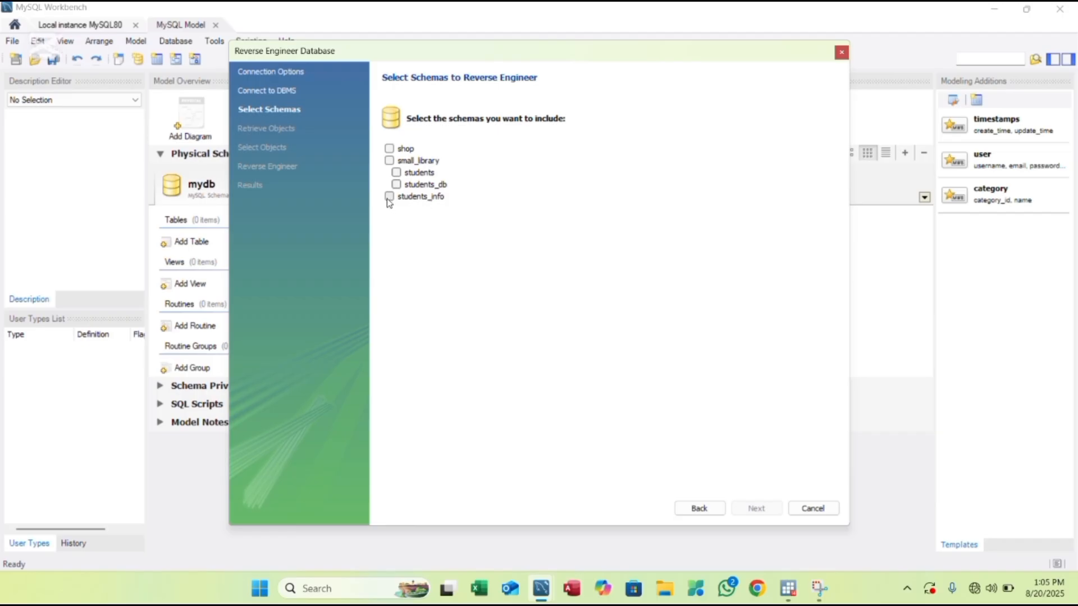
{"action": "left_click", "coordinate": [389, 197]}
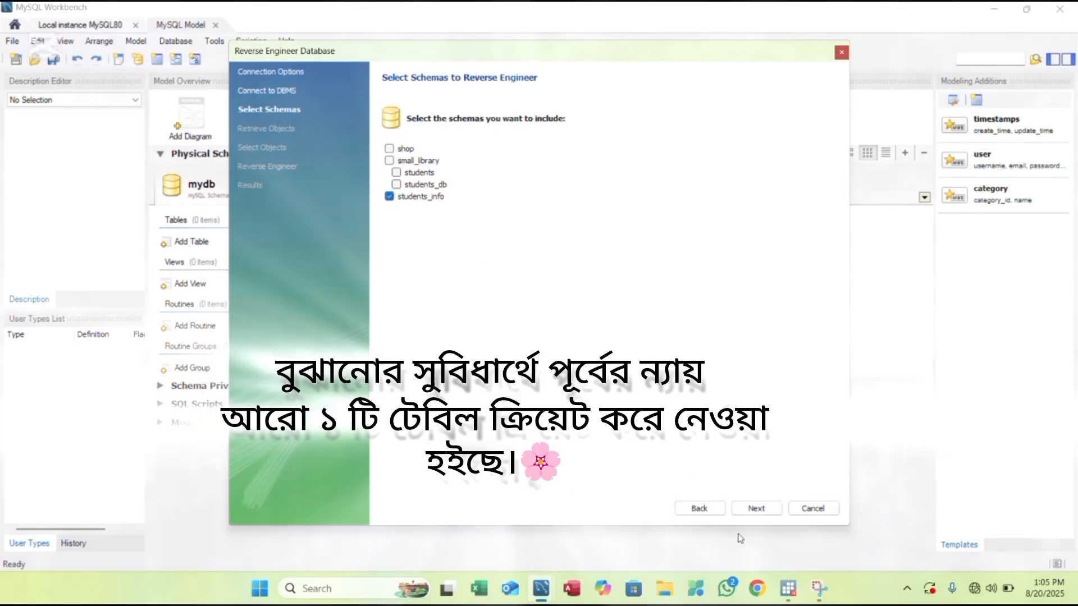
{"action": "left_click", "coordinate": [746, 518]}
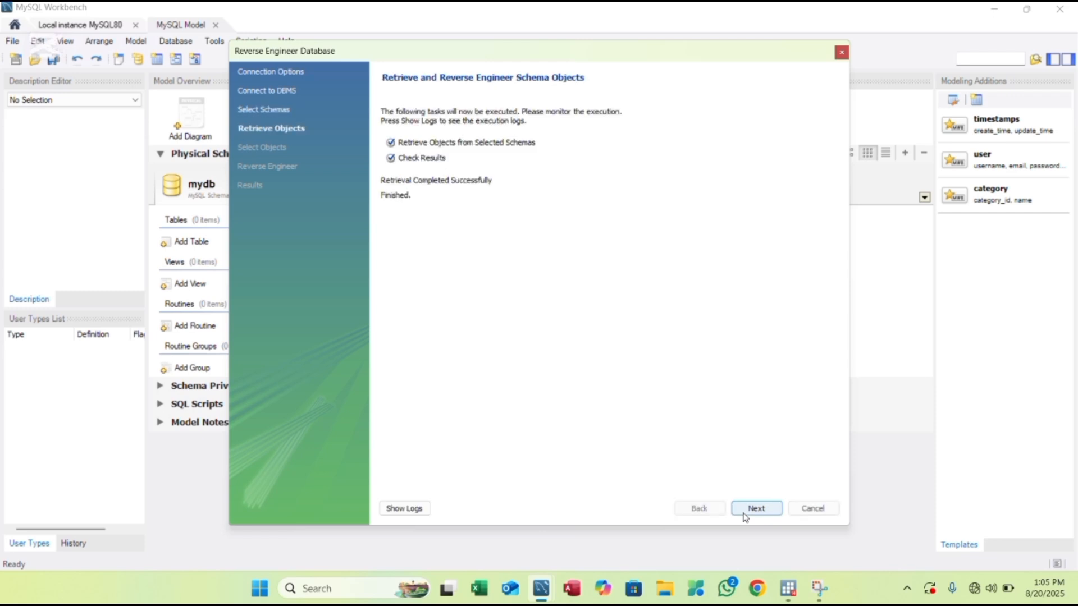
{"action": "left_click", "coordinate": [744, 513]}
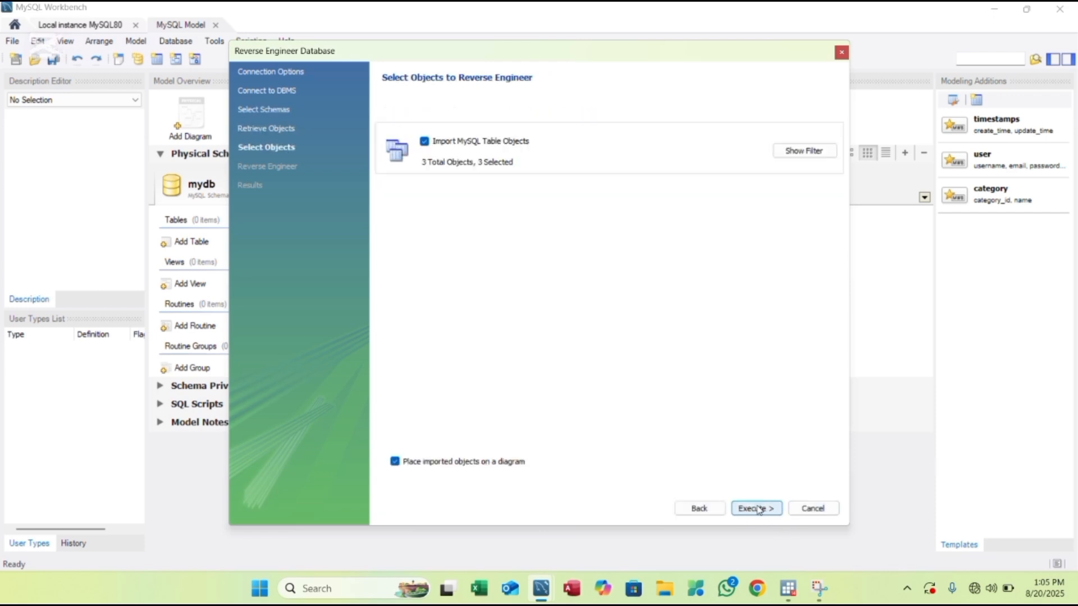
{"action": "left_click", "coordinate": [758, 509]}
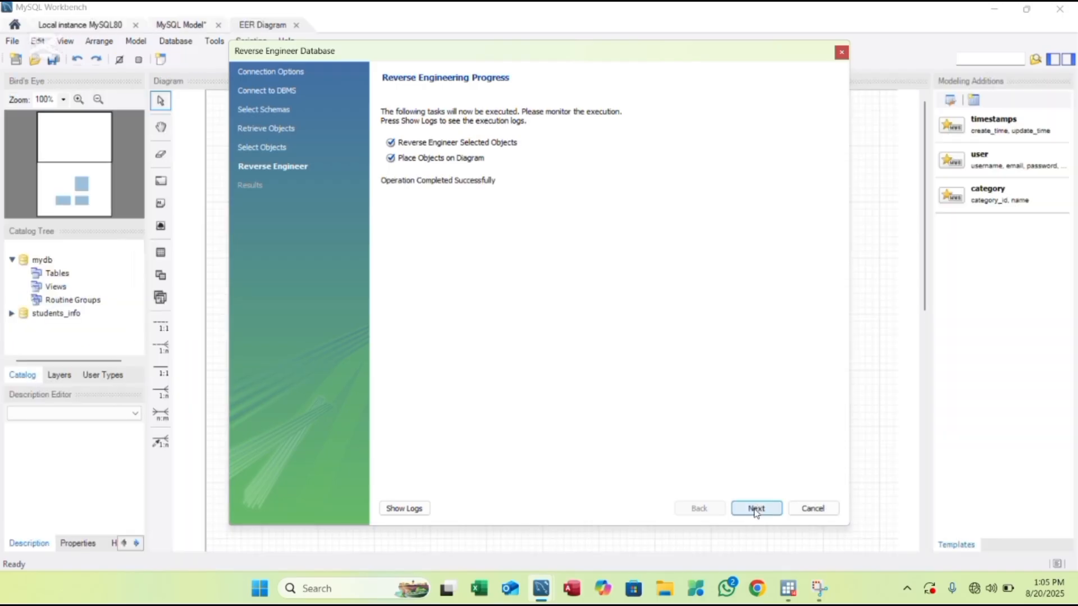
{"action": "left_click", "coordinate": [755, 511]}
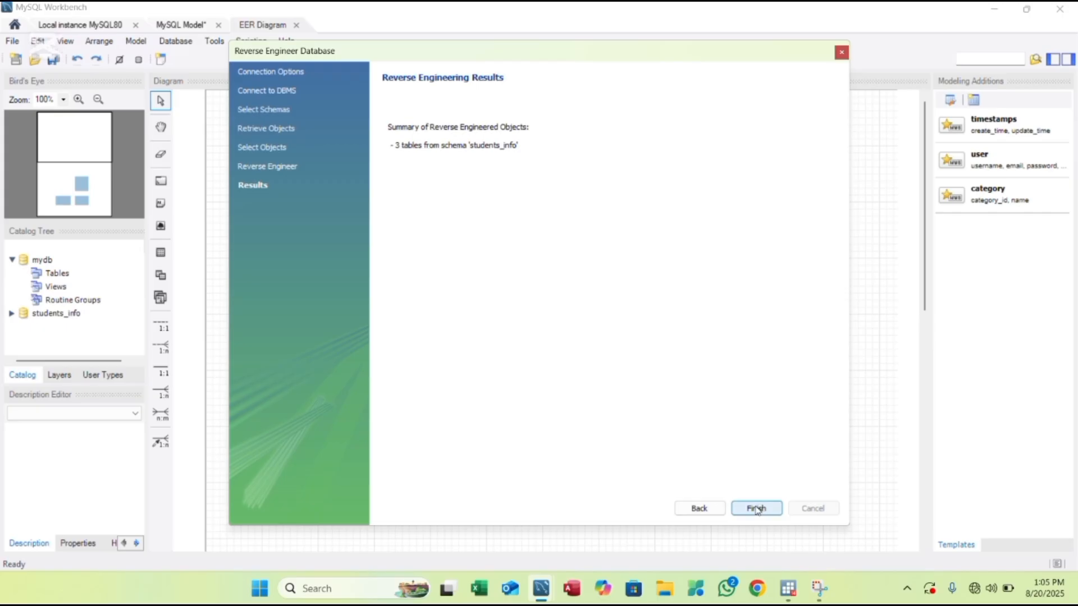
{"action": "left_click", "coordinate": [756, 510]}
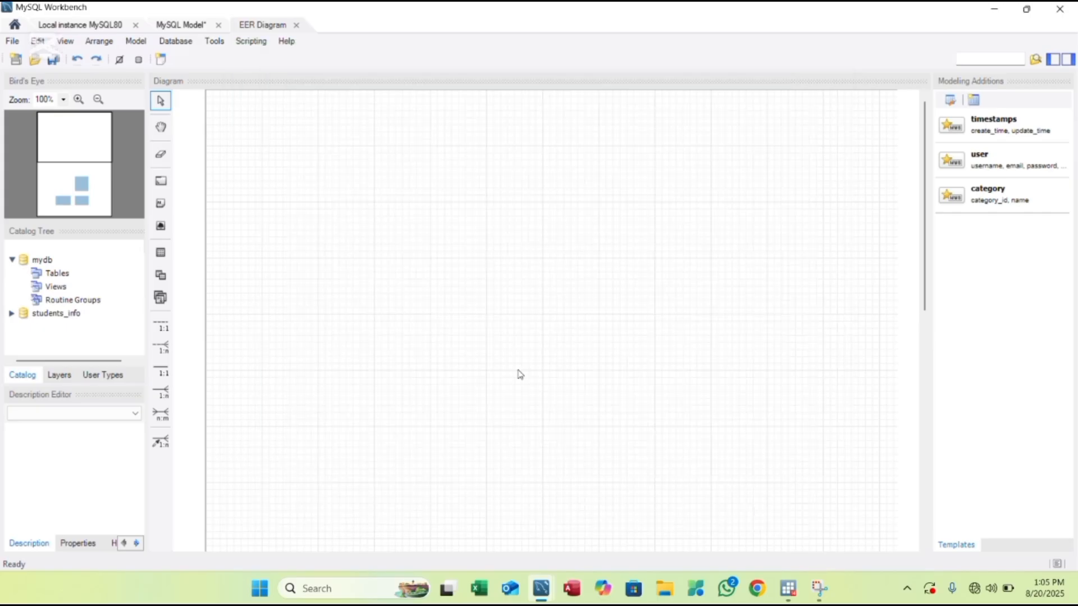
{"action": "left_click", "coordinate": [395, 202]}
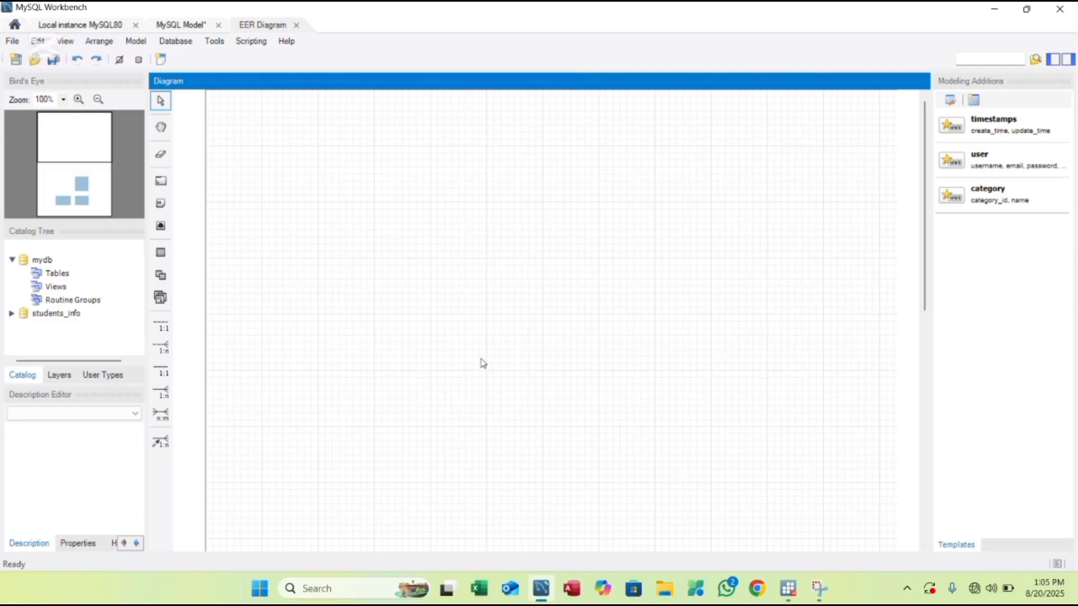
- Place student_program upper left, students upper right and scholarships lower in the diagram
{"action": "scroll", "coordinate": [483, 364], "scroll_direction": "down", "scroll_amount": 1}
{"action": "scroll", "coordinate": [483, 364], "scroll_direction": "down", "scroll_amount": 3}
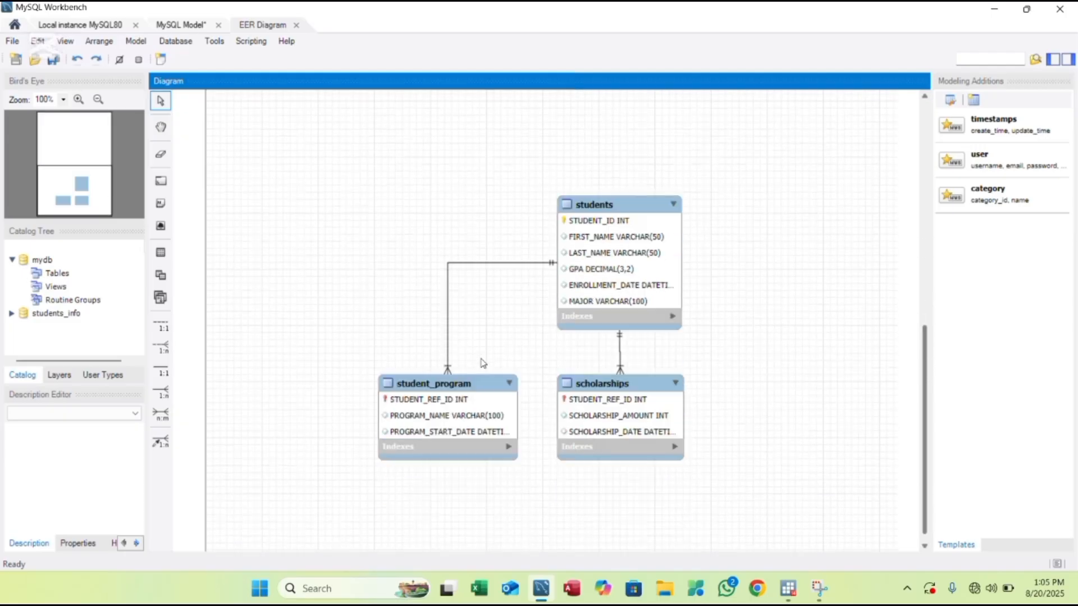
{"action": "scroll", "coordinate": [483, 363], "scroll_direction": "down", "scroll_amount": 1}
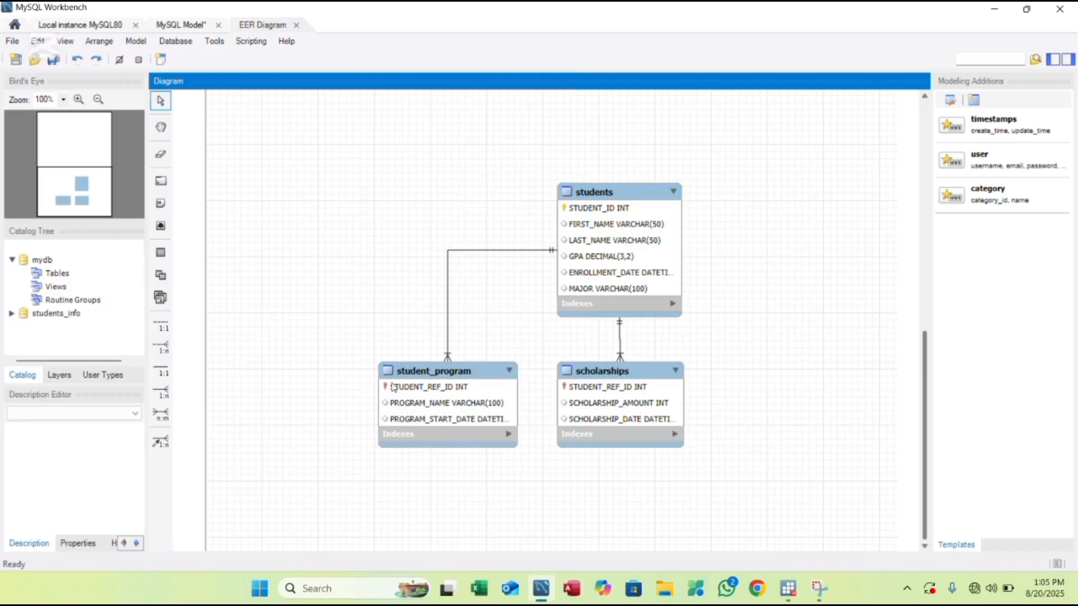
{"action": "left_click_drag", "start_coordinate": [393, 387], "coordinate": [313, 315]}
{"action": "left_click_drag", "start_coordinate": [259, 235], "coordinate": [262, 164]}
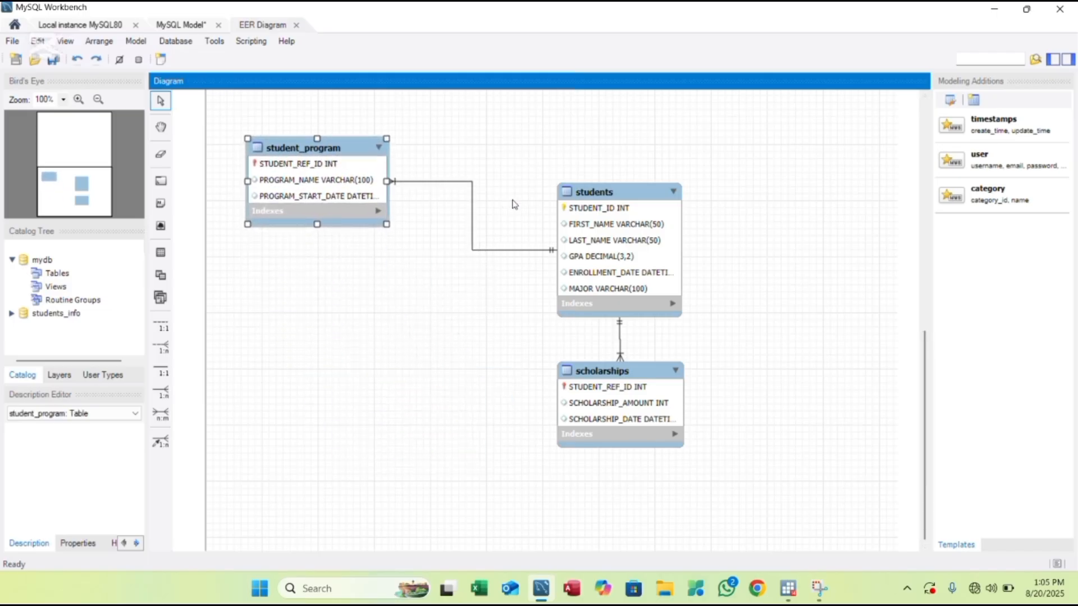
{"action": "left_click_drag", "start_coordinate": [637, 229], "coordinate": [709, 147]}
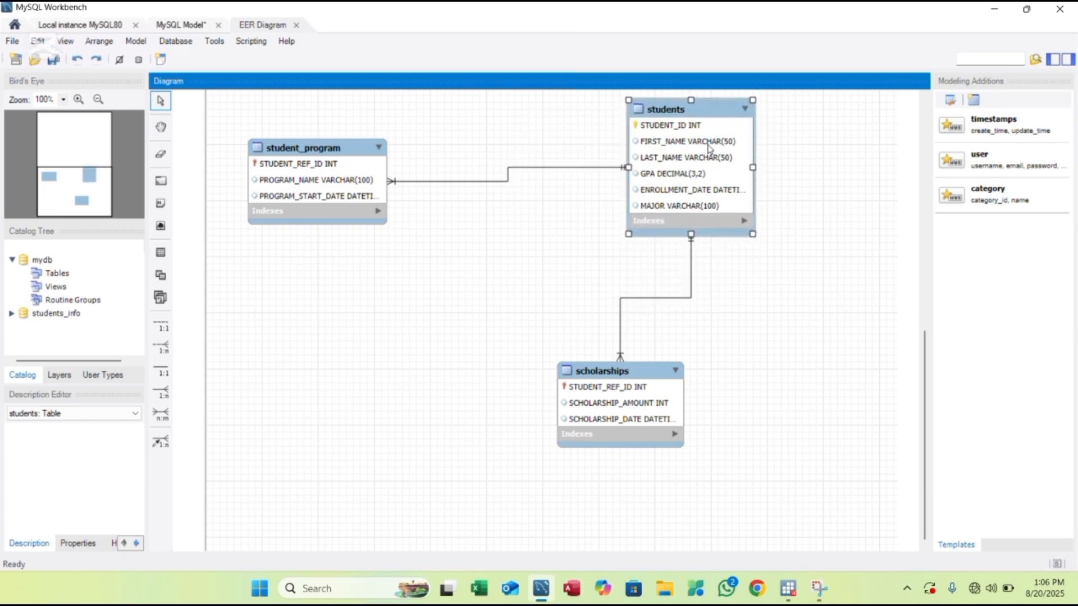
{"action": "left_click_drag", "start_coordinate": [658, 369], "coordinate": [538, 412]}
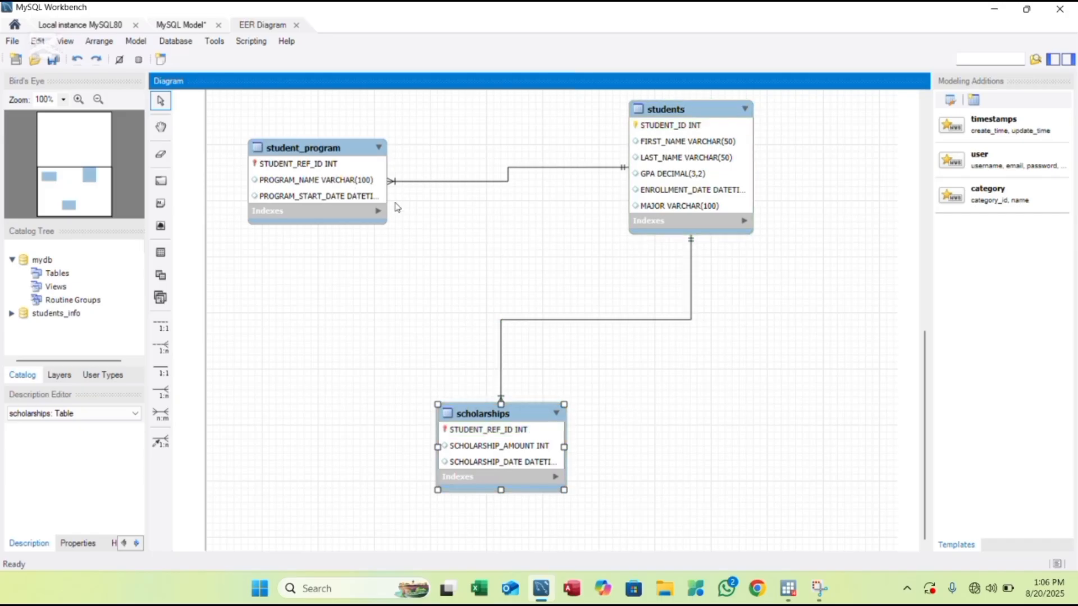
{"action": "left_click", "coordinate": [331, 167]}
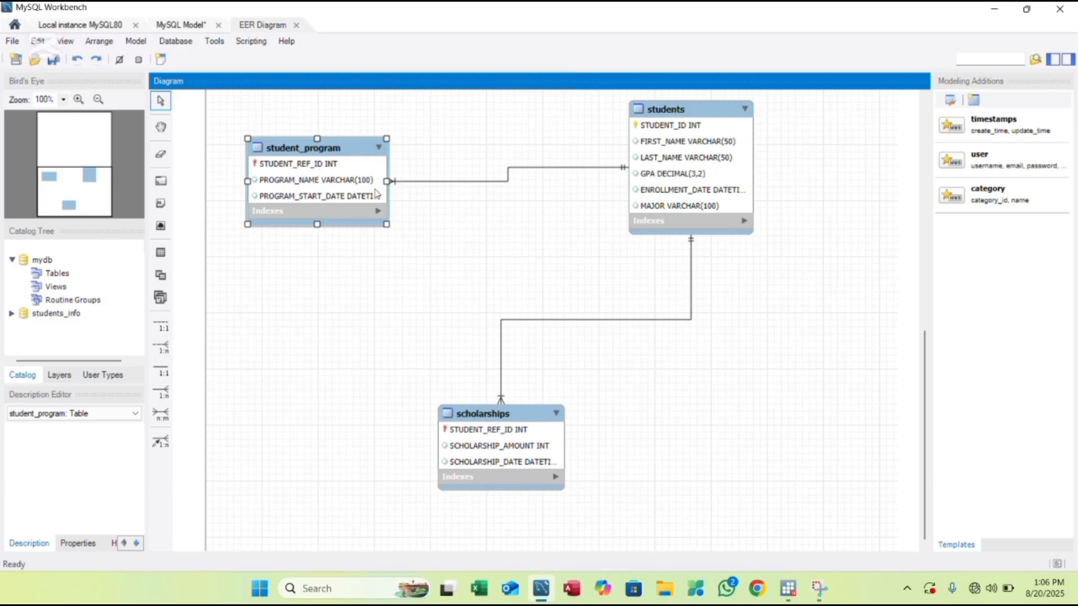
{"action": "left_click", "coordinate": [373, 289]}
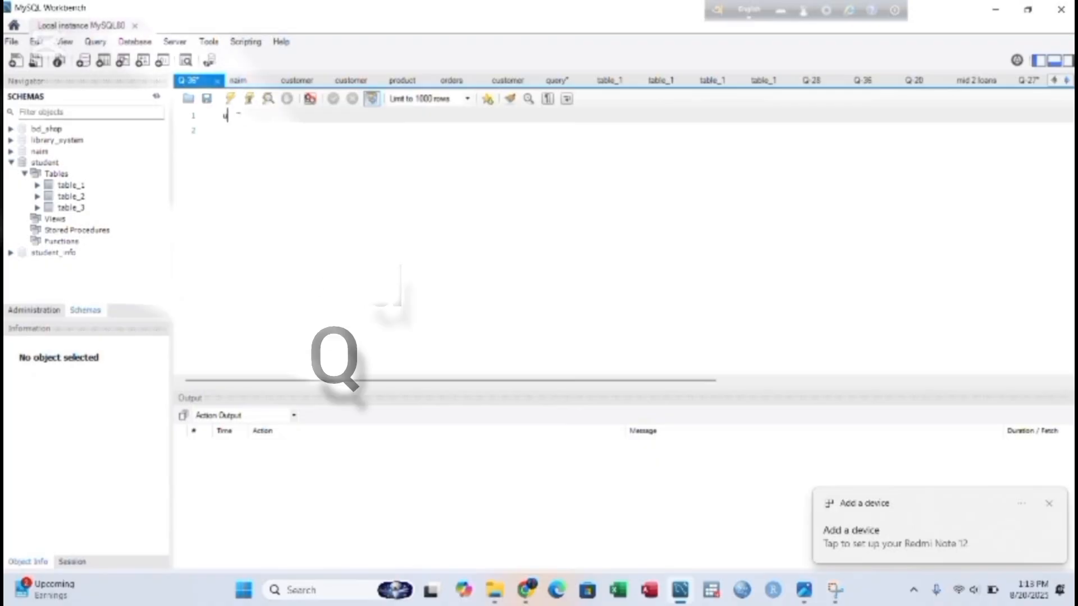
- Run 'use student;' to switch to the student database
{"action": "type", "text": "use`"}
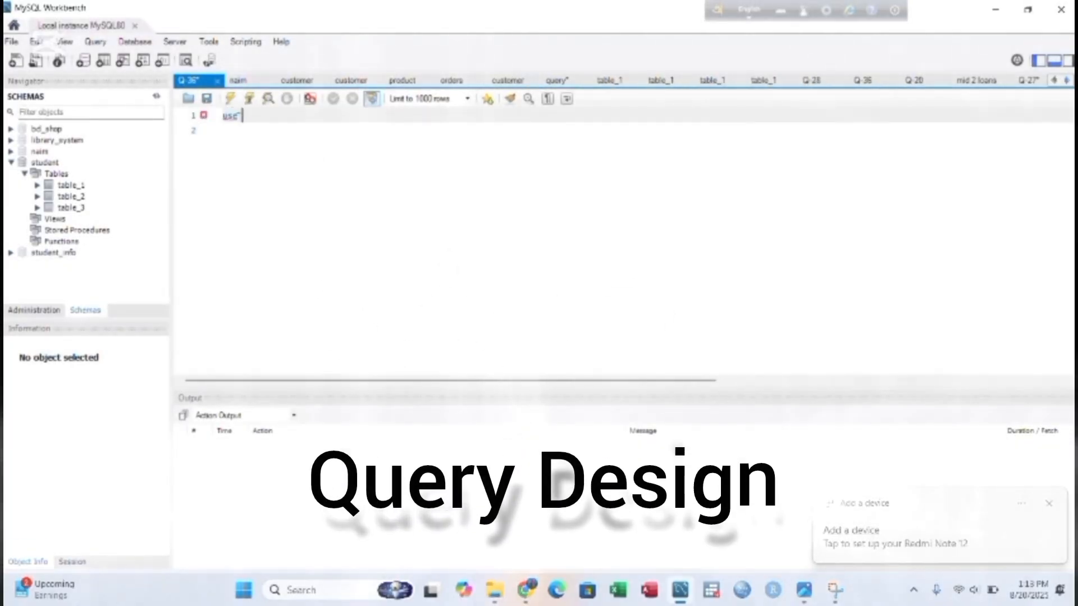
{"action": "type", "text": " student;"}
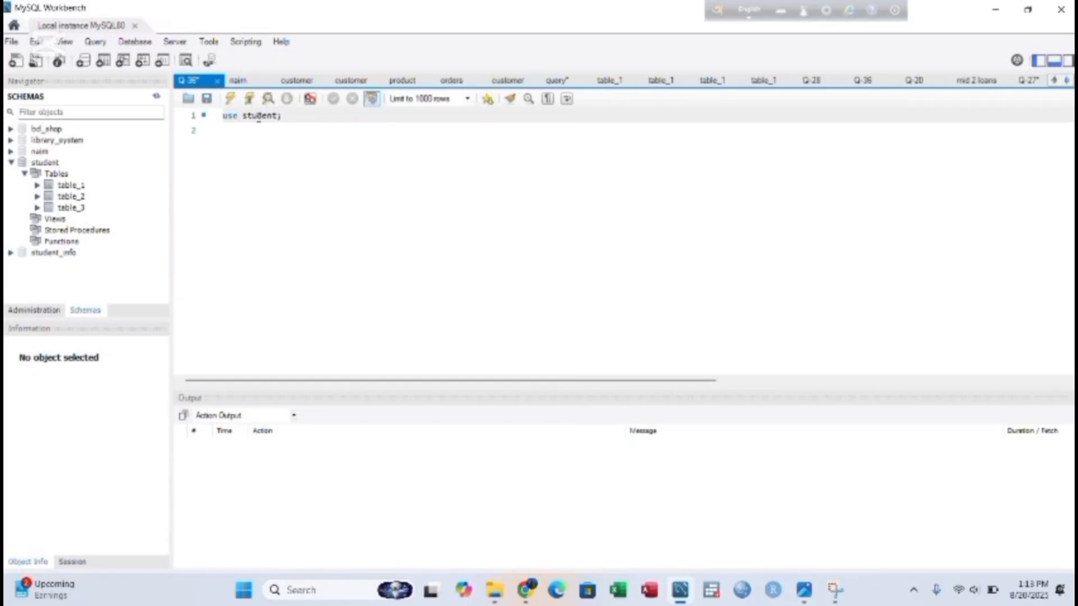
{"action": "left_click_drag", "start_coordinate": [282, 115], "coordinate": [223, 115]}
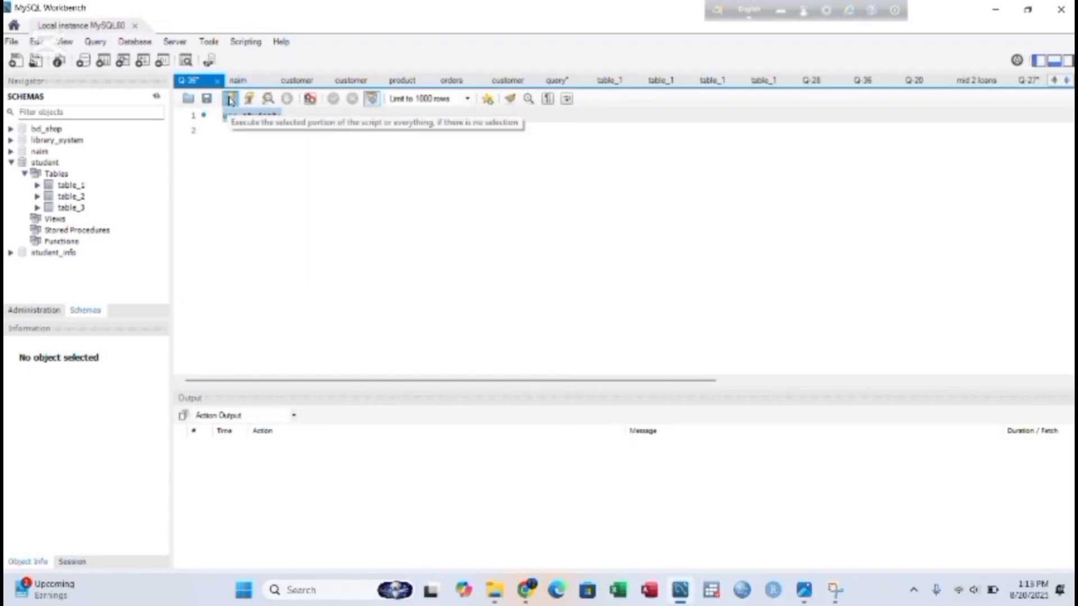
{"action": "left_click", "coordinate": [231, 100]}
{"action": "left_click", "coordinate": [226, 136]}
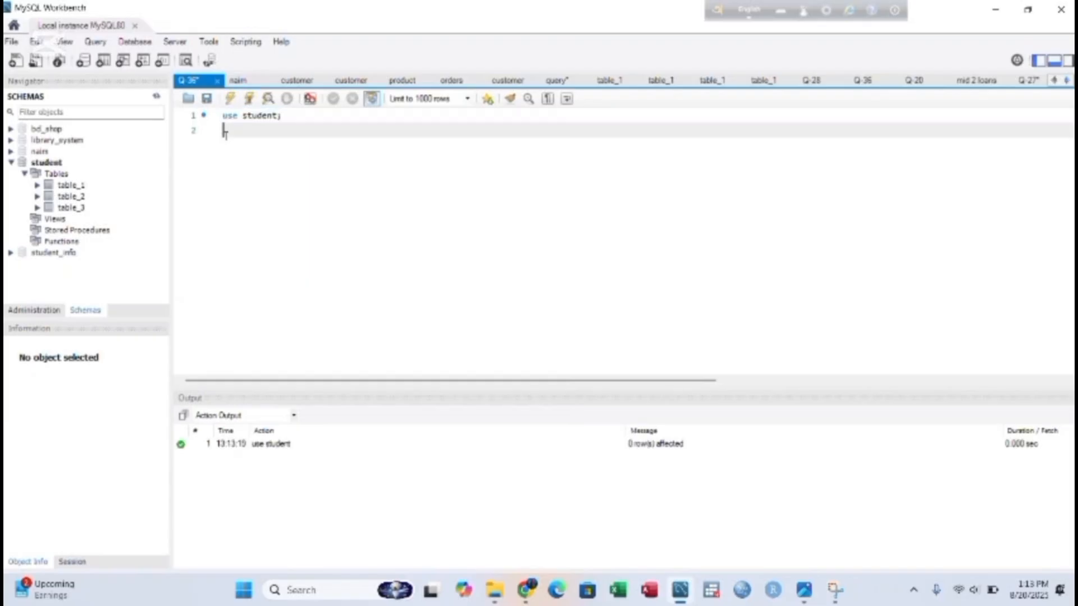
- Write and run select upper(first_name) as student_name from table_1; on line 2
{"action": "type", "text": "sel"}
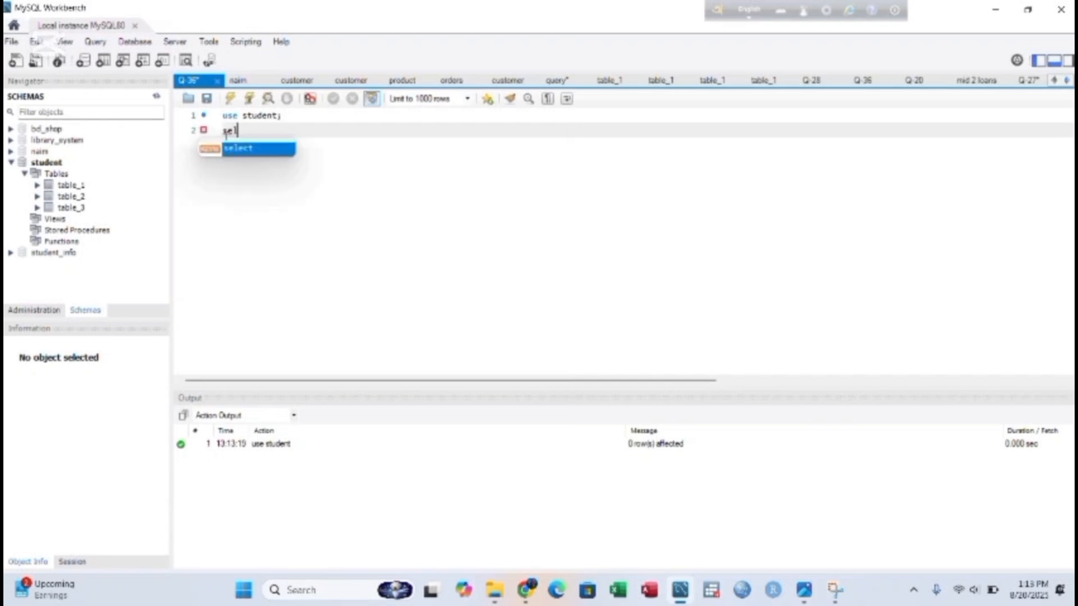
{"action": "type", "text": "ect"}
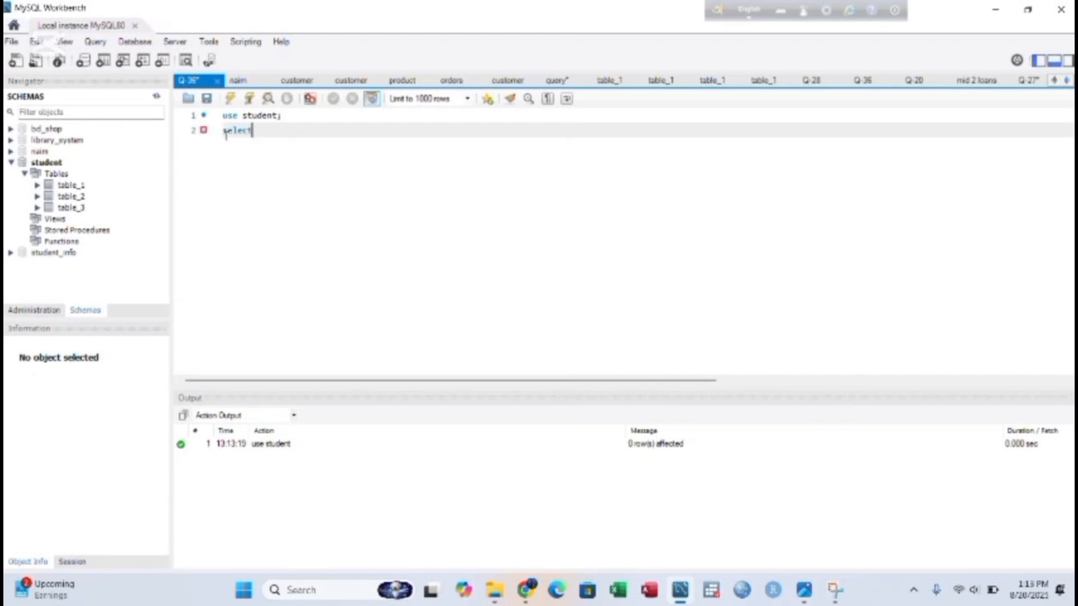
{"action": "type", "text": " up"}
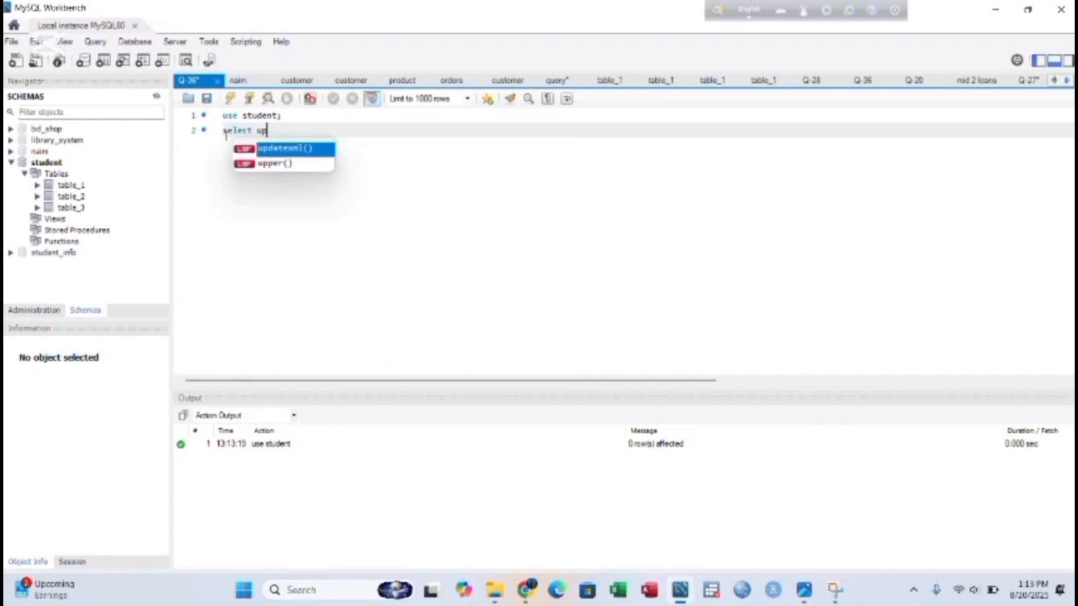
{"action": "key", "text": "Down"}
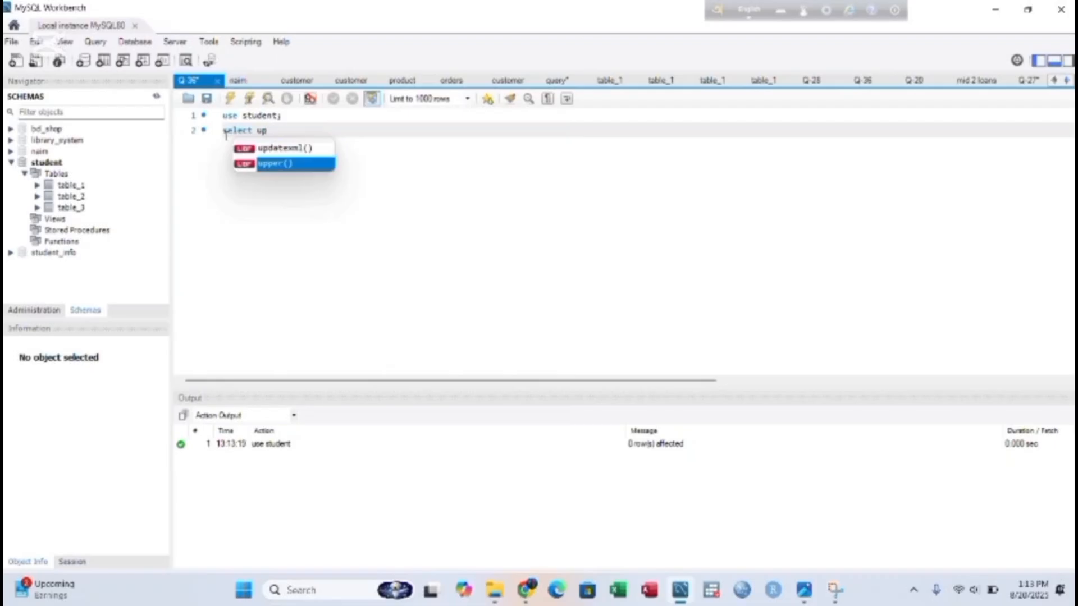
{"action": "key", "text": "Return"}
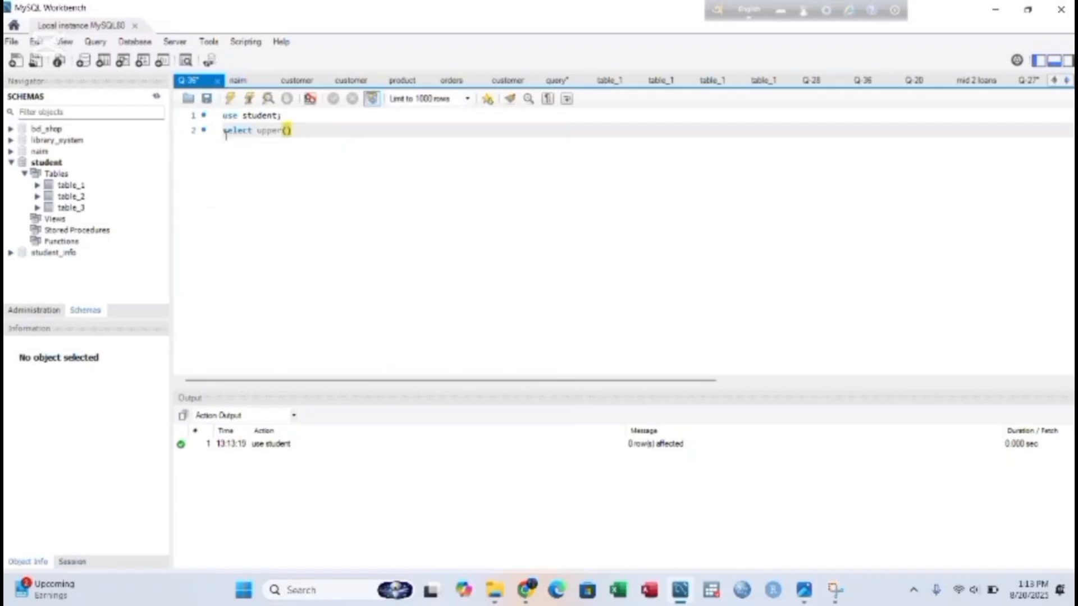
{"action": "type", "text": "first_name"}
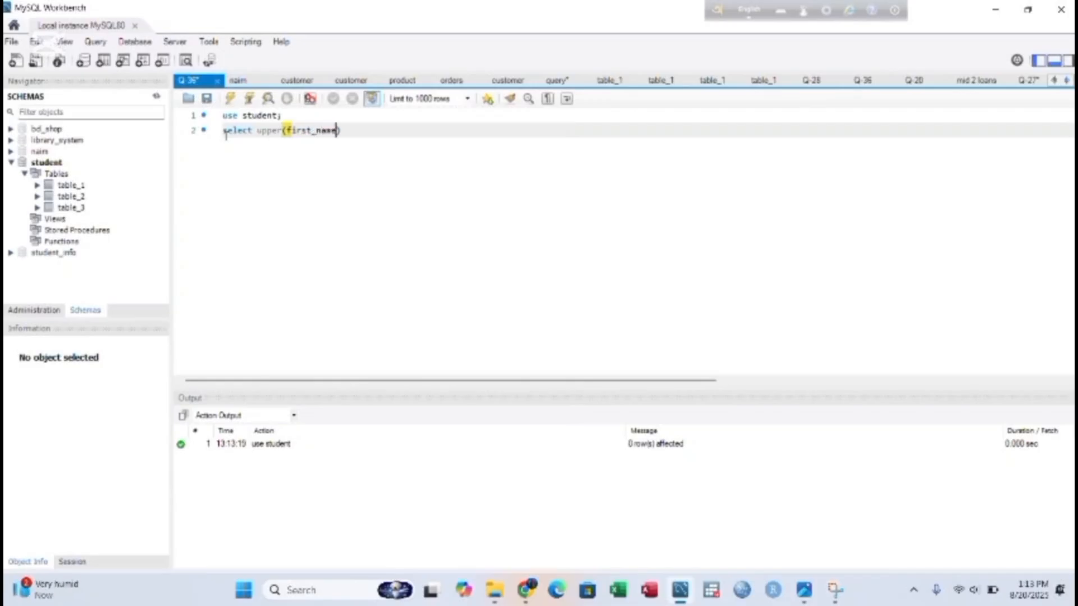
{"action": "key", "text": "Right"}
{"action": "type", "text": "as student_name"}
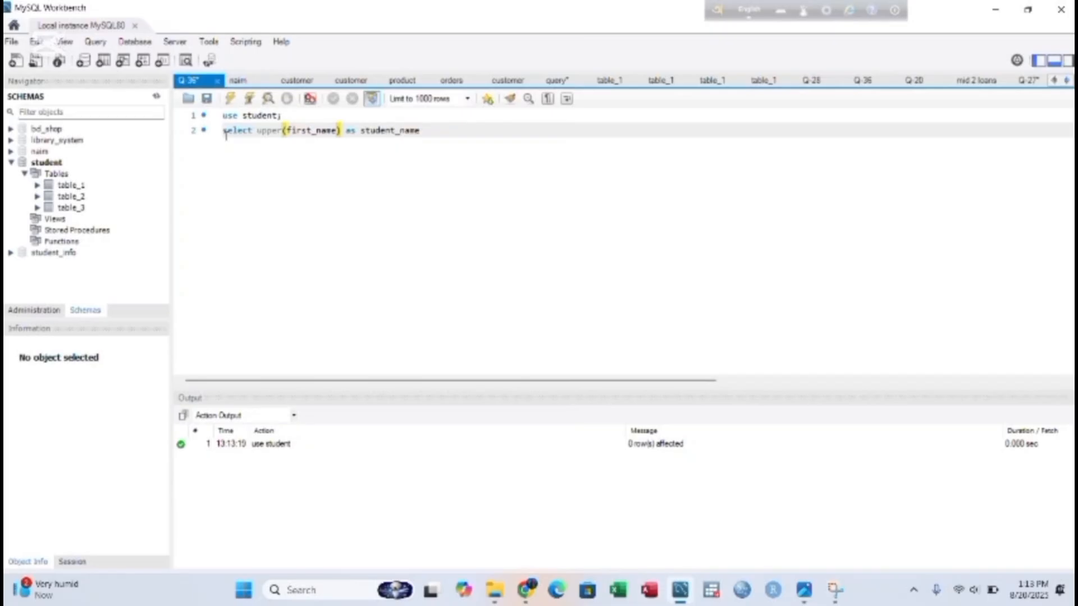
{"action": "type", "text": " from table_1;"}
{"action": "key", "text": "ctrl+shift+Left"}
{"action": "key", "text": "ctrl+shift+Left"}
{"action": "key", "text": "ctrl+shift+Left"}
{"action": "key", "text": "ctrl+shift+Left"}
{"action": "key", "text": "ctrl+shift+Left"}
{"action": "key", "text": "ctrl+shift+Left"}
{"action": "key", "text": "ctrl+shift+Left"}
{"action": "key", "text": "ctrl+shift+Left"}
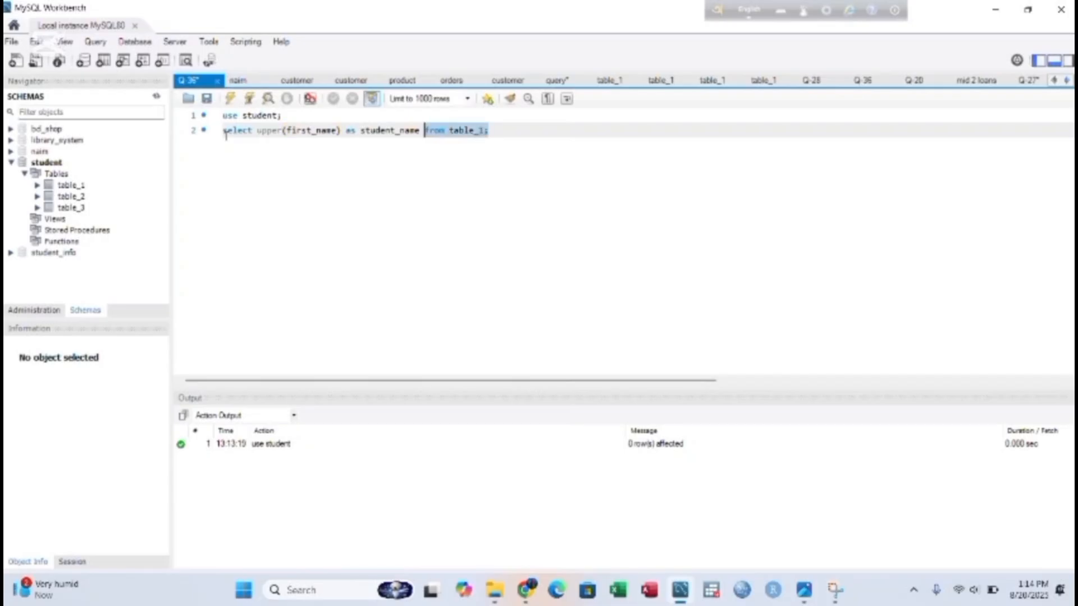
{"action": "key", "text": "ctrl+shift+Left"}
{"action": "key", "text": "ctrl+shift+Left"}
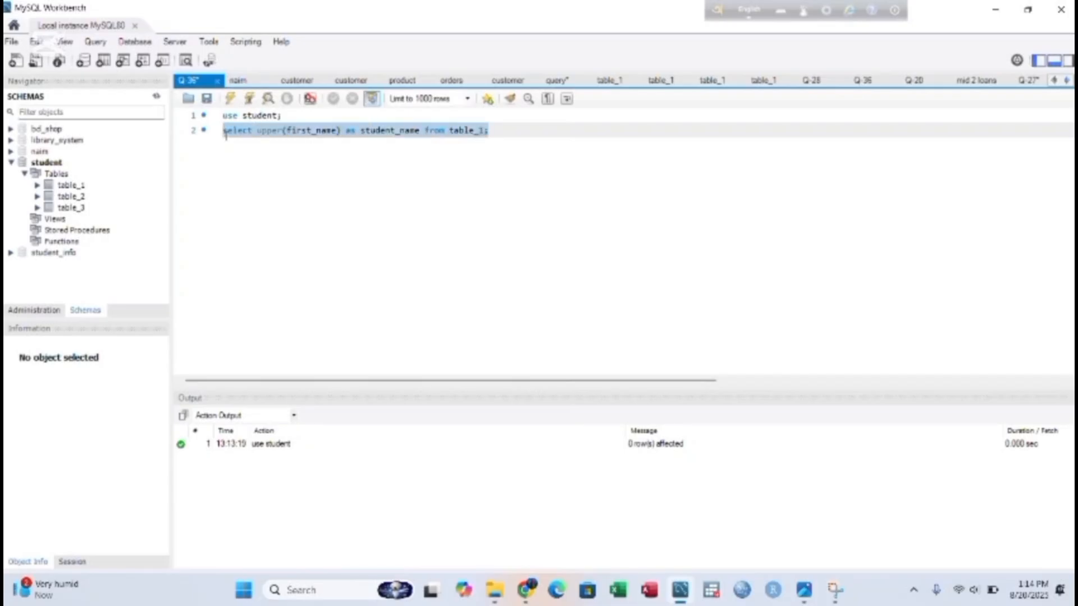
{"action": "left_click", "coordinate": [229, 99]}
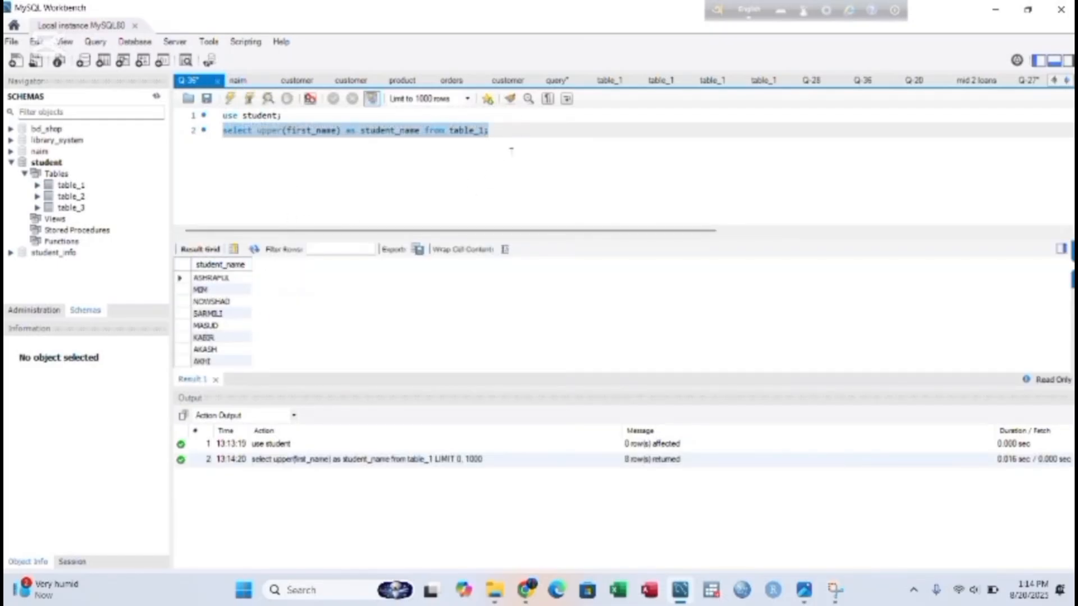
{"action": "left_click", "coordinate": [511, 132]}
- Replace line 2 with select * from table_1 where gpa between 9 and 9.99, and run it
{"action": "key", "text": "BackSpace"}
{"action": "key", "text": "BackSpace"}
{"action": "key", "text": "BackSpace"}
{"action": "key", "text": "BackSpace"}
{"action": "key", "text": "BackSpace"}
{"action": "key", "text": "BackSpace"}
{"action": "key", "text": "BackSpace"}
{"action": "key", "text": "BackSpace"}
{"action": "key", "text": "BackSpace"}
{"action": "key", "text": "BackSpace"}
{"action": "key", "text": "BackSpace"}
{"action": "key", "text": "BackSpace"}
{"action": "key", "text": "BackSpace"}
{"action": "key", "text": "BackSpace"}
{"action": "key", "text": "BackSpace"}
{"action": "key", "text": "BackSpace"}
{"action": "key", "text": "BackSpace"}
{"action": "key", "text": "BackSpace"}
{"action": "key", "text": "BackSpace"}
{"action": "key", "text": "BackSpace"}
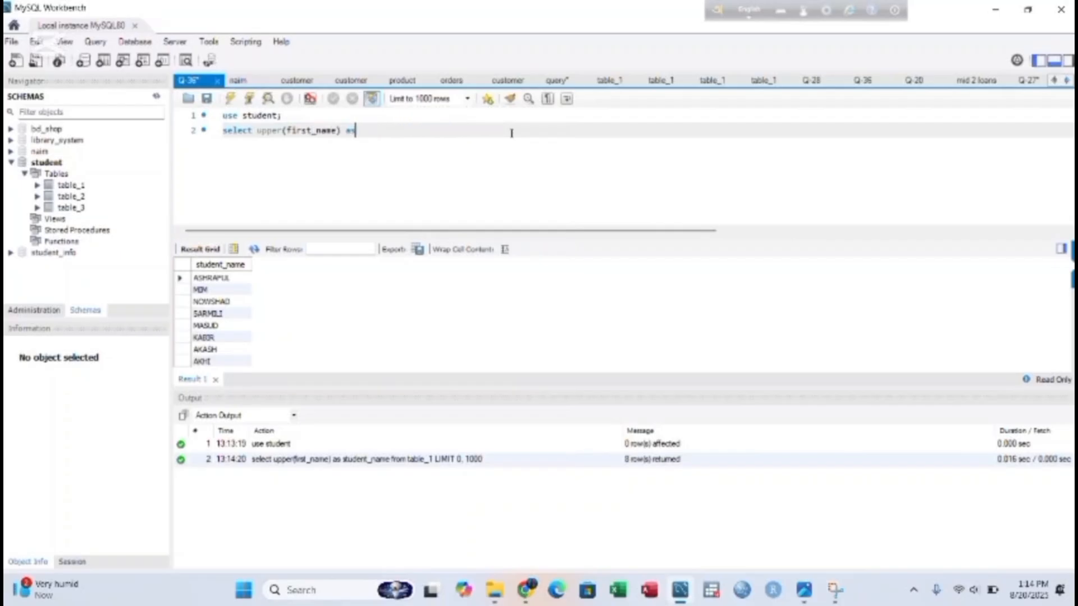
{"action": "key", "text": "BackSpace"}
{"action": "key", "text": "BackSpace"}
{"action": "key", "text": "BackSpace"}
{"action": "key", "text": "BackSpace"}
{"action": "key", "text": "BackSpace"}
{"action": "key", "text": "BackSpace"}
{"action": "key", "text": "BackSpace"}
{"action": "key", "text": "BackSpace"}
{"action": "key", "text": "BackSpace"}
{"action": "key", "text": "BackSpace"}
{"action": "key", "text": "BackSpace"}
{"action": "key", "text": "BackSpace"}
{"action": "key", "text": "BackSpace"}
{"action": "key", "text": "BackSpace"}
{"action": "key", "text": "BackSpace"}
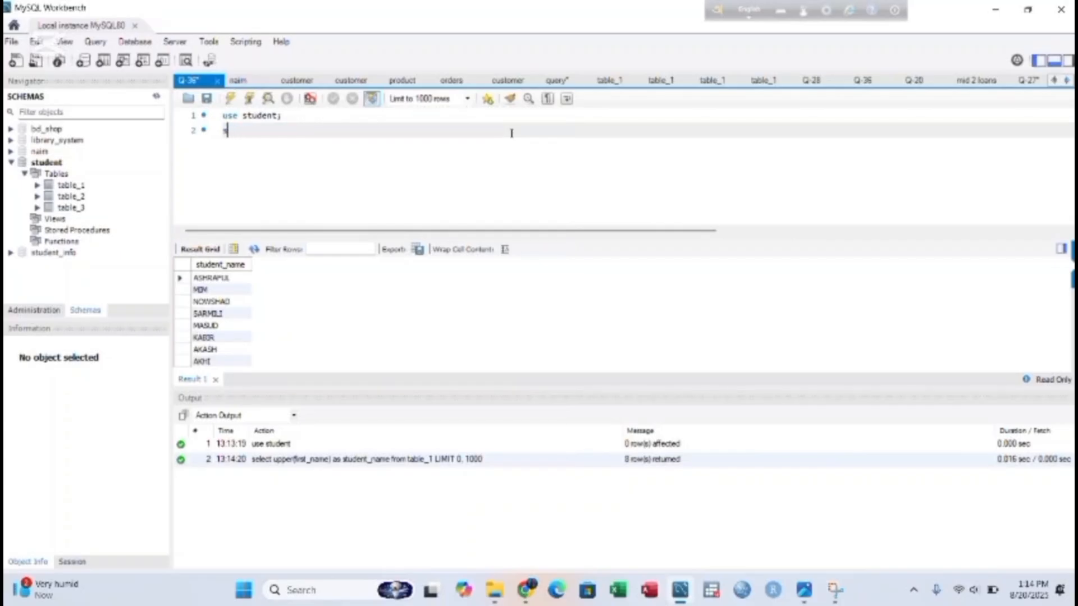
{"action": "type", "text": "select"}
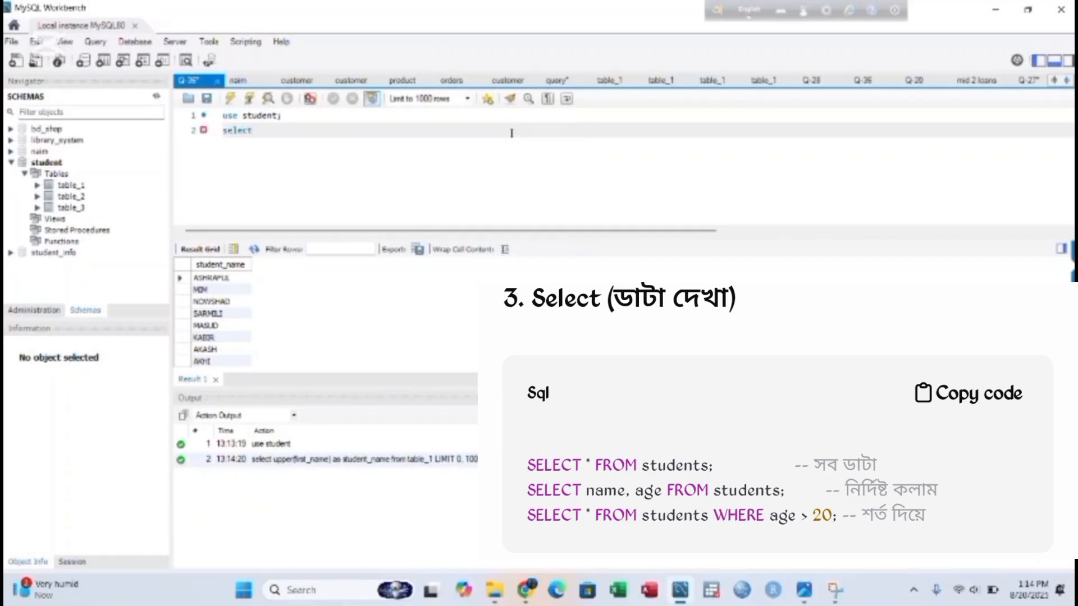
{"action": "type", "text": " * from tab"}
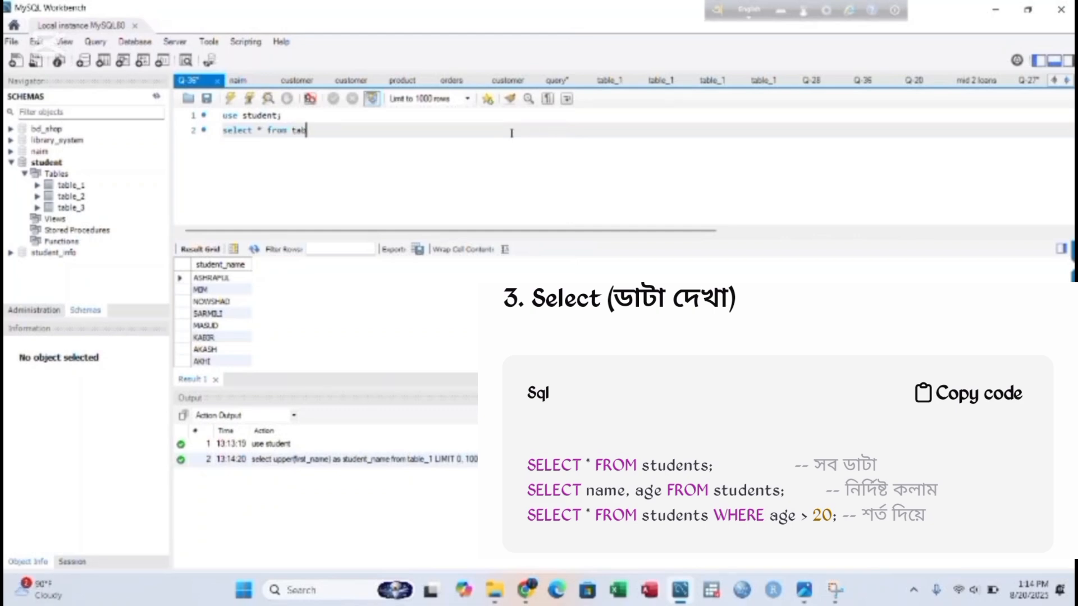
{"action": "type", "text": "le_1 where"}
{"action": "type", "text": "gpa"}
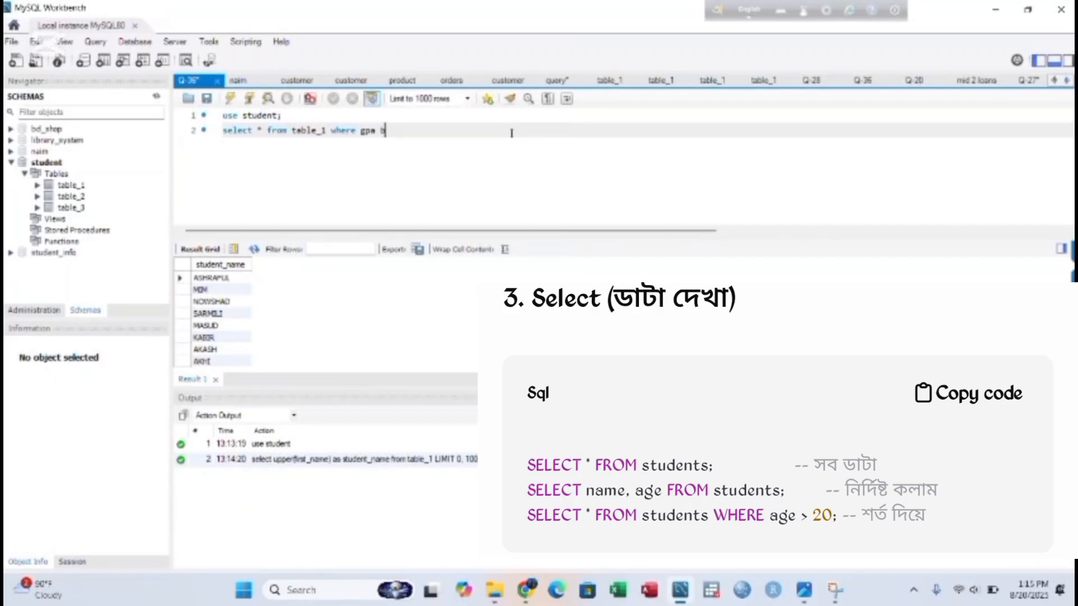
{"action": "type", "text": " b"}
{"action": "key", "text": "Return"}
{"action": "type", "text": "9 and 9.99;"}
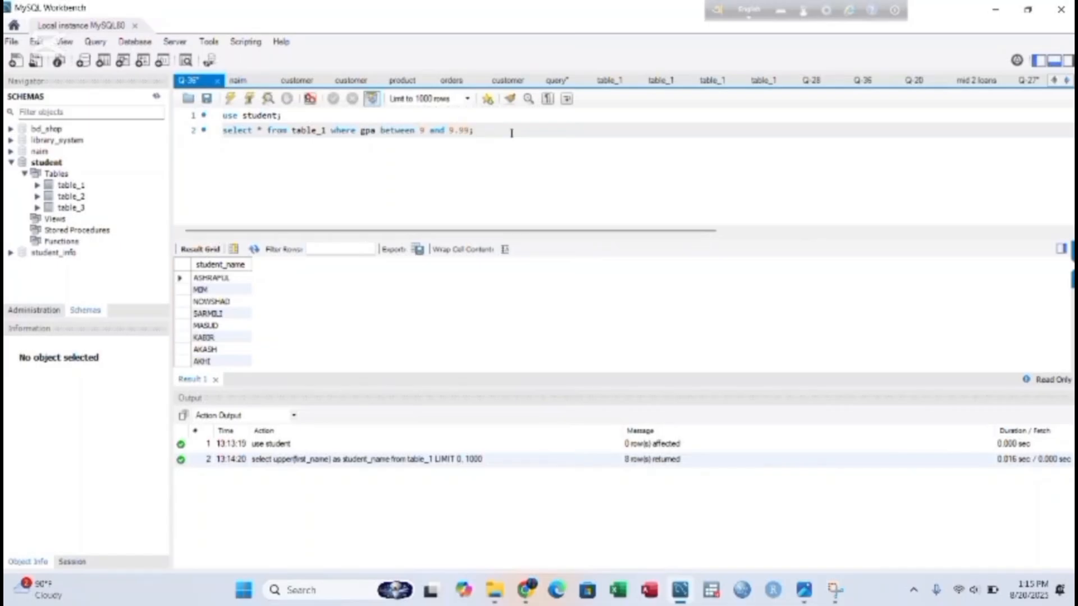
{"action": "key", "text": "ctrl+shift+Left"}
{"action": "key", "text": "ctrl+shift+Left"}
{"action": "key", "text": "ctrl+shift+Left"}
{"action": "key", "text": "ctrl+shift+Left"}
{"action": "key", "text": "ctrl+shift+Left"}
{"action": "key", "text": "ctrl+shift+Left"}
{"action": "key", "text": "ctrl+shift+Left"}
{"action": "key", "text": "ctrl+shift+Left"}
{"action": "key", "text": "ctrl+shift+Left"}
{"action": "key", "text": "ctrl+shift+Left"}
{"action": "key", "text": "ctrl+shift+Left"}
{"action": "key", "text": "ctrl+shift+Left"}
{"action": "key", "text": "ctrl+shift+Left"}
{"action": "key", "text": "ctrl+shift+Left"}
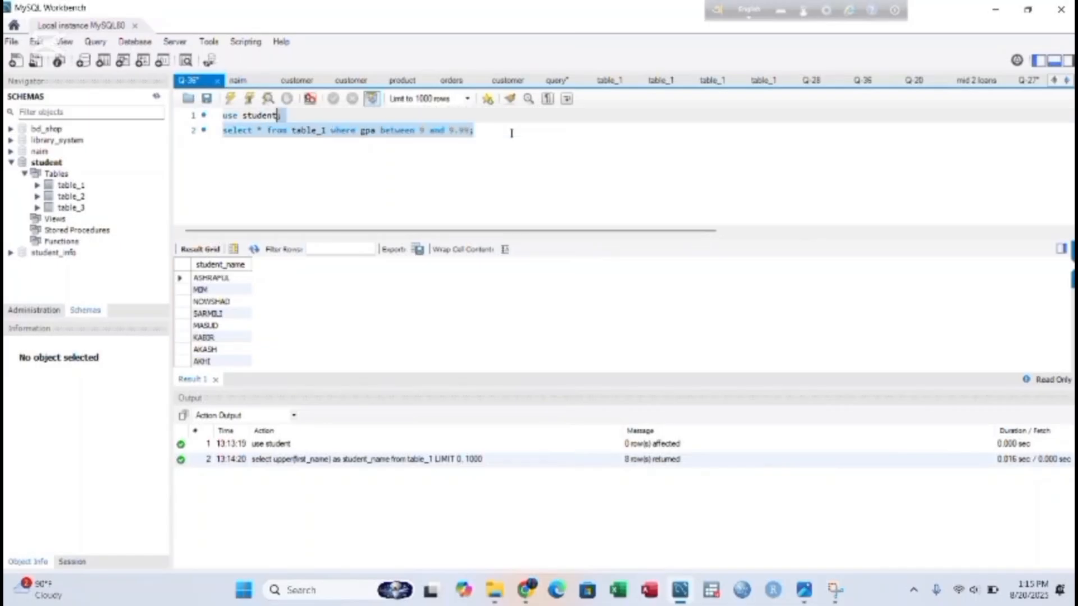
{"action": "key", "text": "ctrl+shift+Right"}
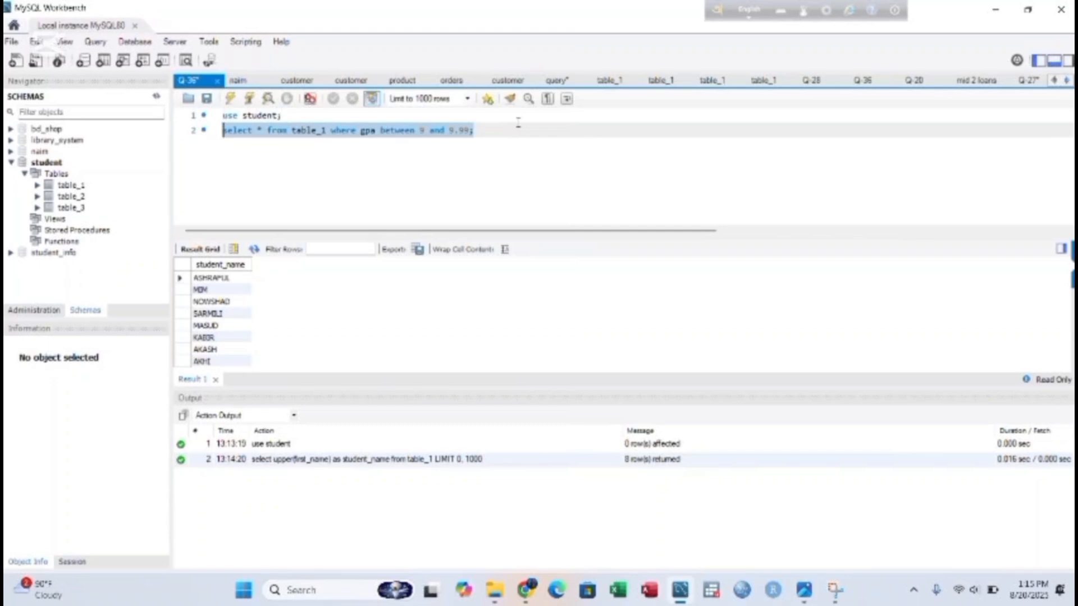
{"action": "left_click", "coordinate": [230, 100]}
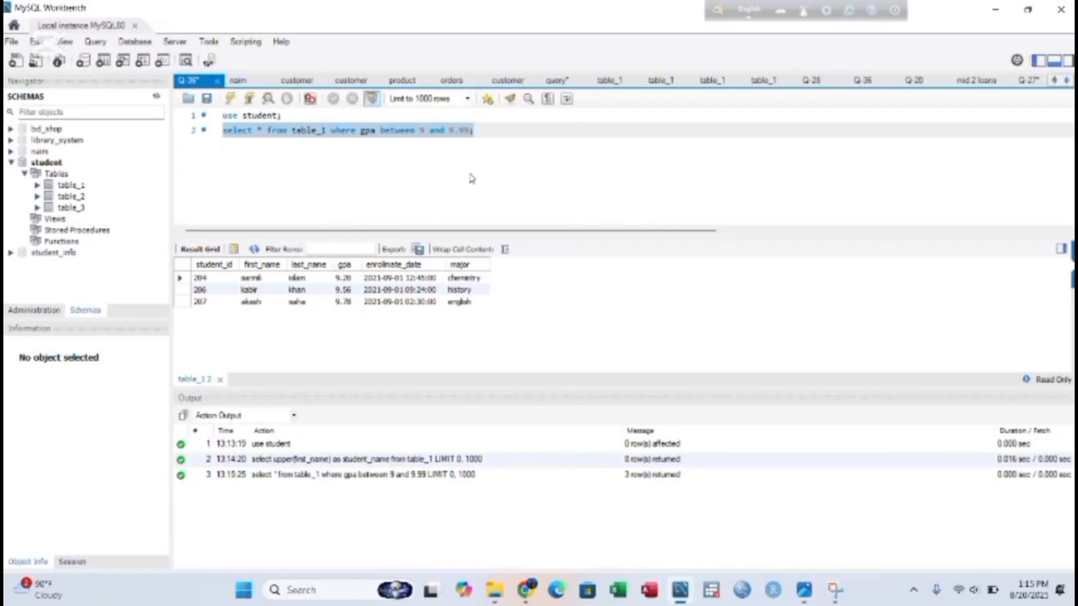
- Replace line 2 with select concat(first_name,' ',last_name) as full_name from table_1
{"action": "key", "text": "BackSpace"}
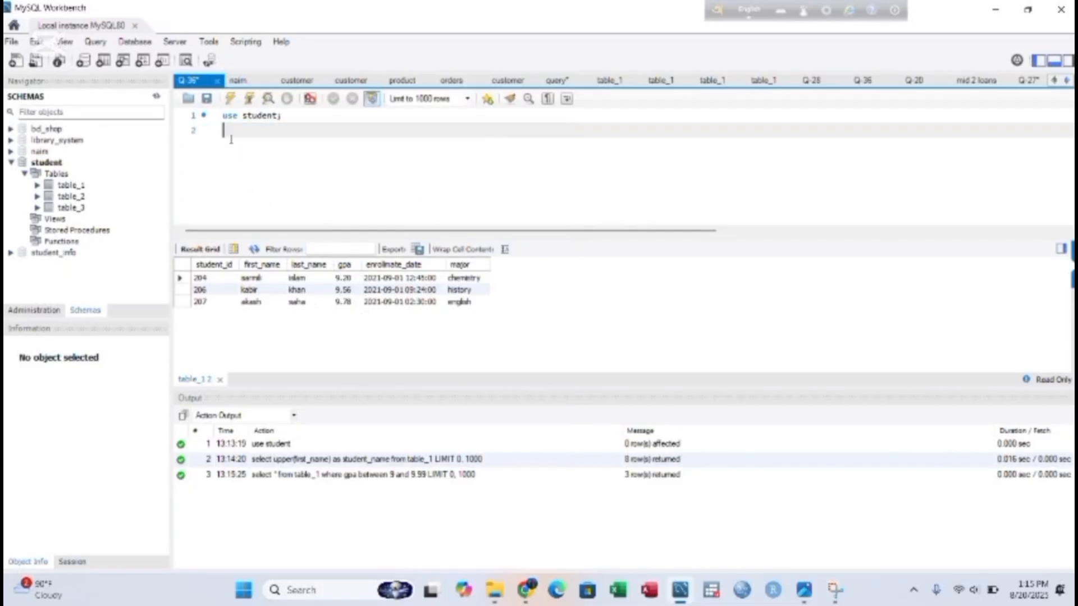
{"action": "type", "text": "select con"}
{"action": "key", "text": "BackSpace"}
{"action": "key", "text": "BackSpace"}
{"action": "key", "text": "BackSpace"}
{"action": "type", "text": "conc"}
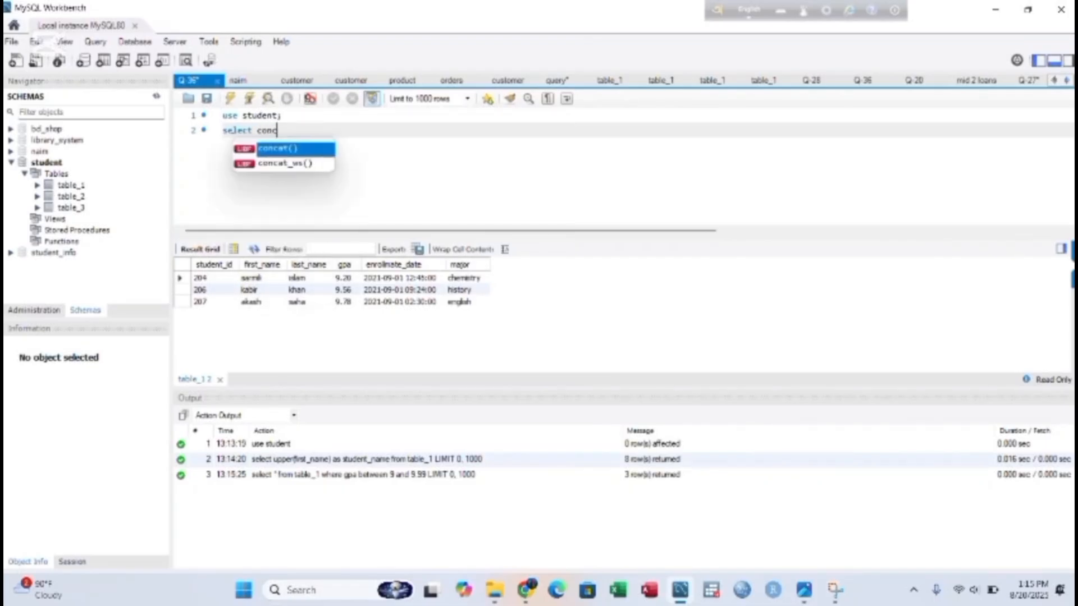
{"action": "key", "text": "Return"}
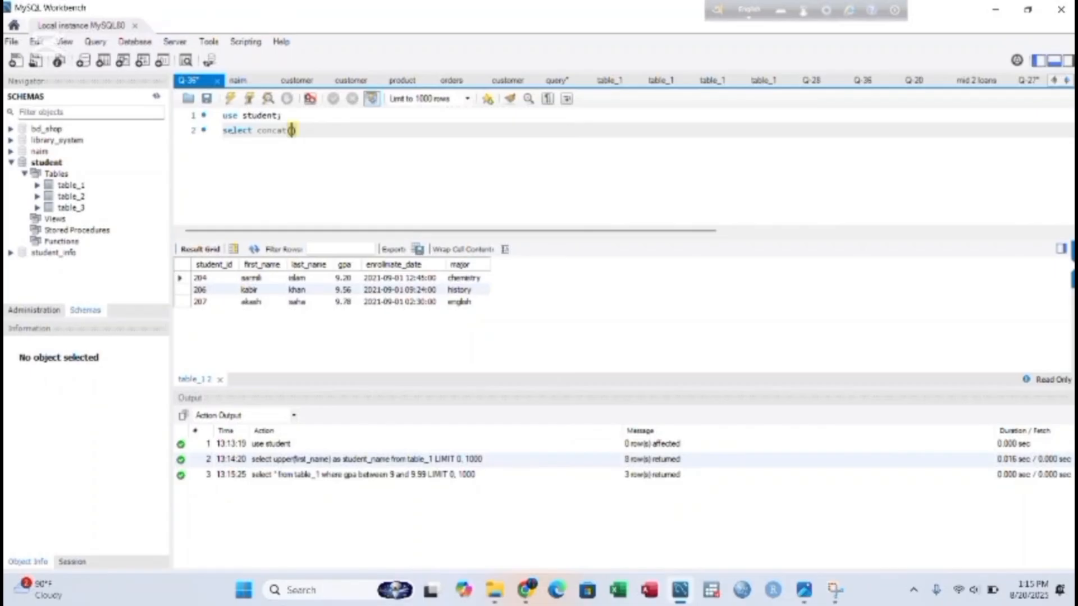
{"action": "type", "text": "first_name,"}
{"action": "key", "text": "BackSpace"}
{"action": "type", "text": ", "}
{"action": "type", "text": "' ',"}
{"action": "type", "text": "last"}
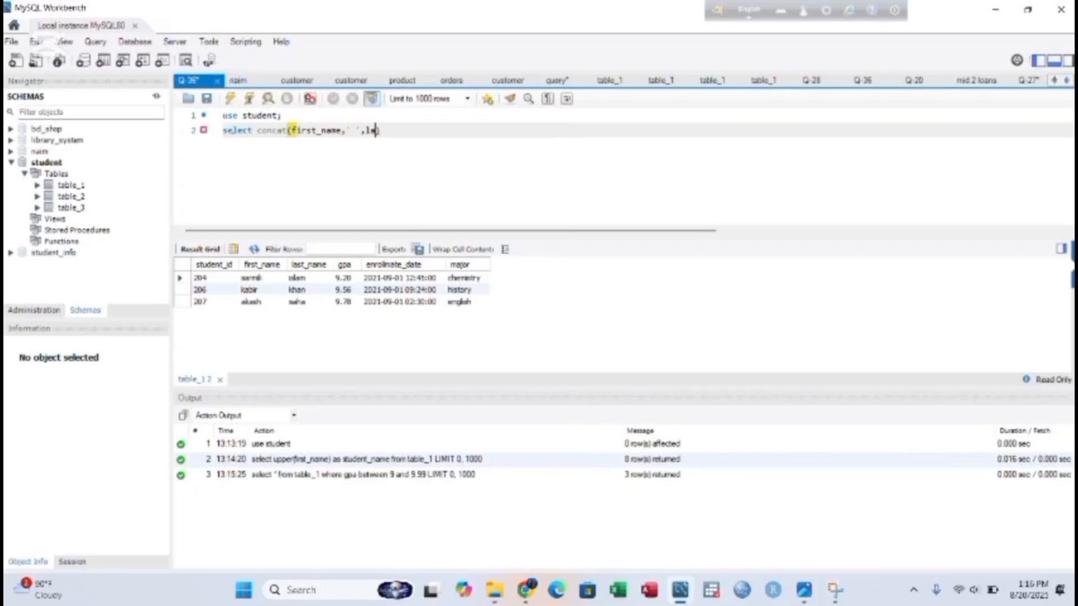
{"action": "type", "text": "name"}
{"action": "key", "text": "Right"}
{"action": "type", "text": "as"}
{"action": "type", "text": " fu"}
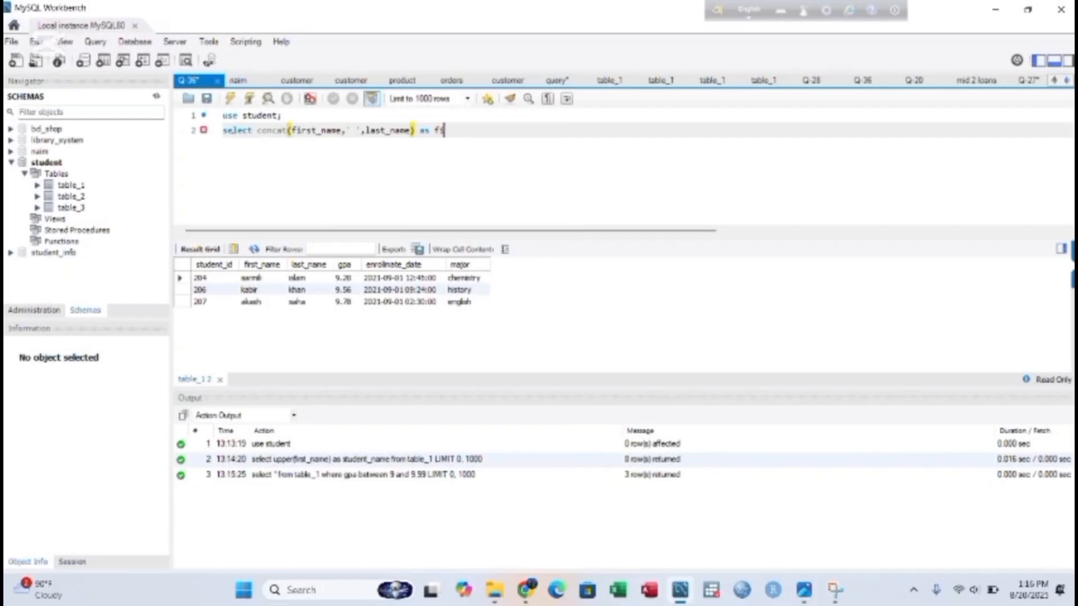
{"action": "type", "text": "ll _name from ta"}
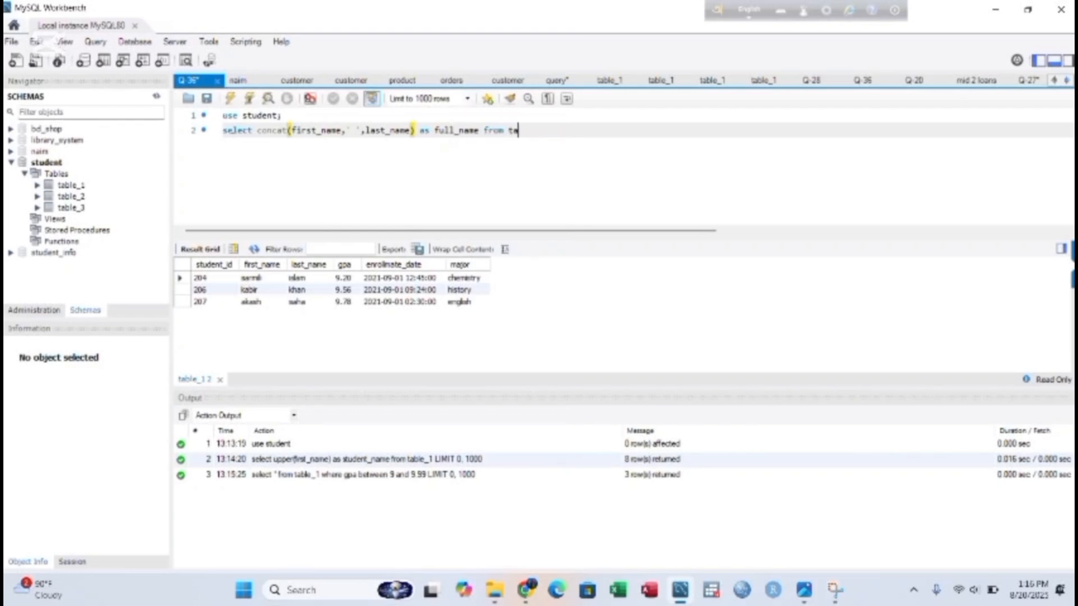
{"action": "type", "text": "ble_1"}
- Select the whole concat statement and execute it
{"action": "key", "text": "End"}
{"action": "key", "text": "ctrl+shift+Left"}
{"action": "key", "text": "ctrl+shift+Left"}
{"action": "key", "text": "ctrl+shift+Left"}
{"action": "key", "text": "ctrl+shift+Left"}
{"action": "key", "text": "ctrl+shift+Left"}
{"action": "key", "text": "ctrl+shift+Left"}
{"action": "key", "text": "ctrl+shift+Left"}
{"action": "key", "text": "ctrl+shift+Left"}
{"action": "key", "text": "ctrl+shift+Left"}
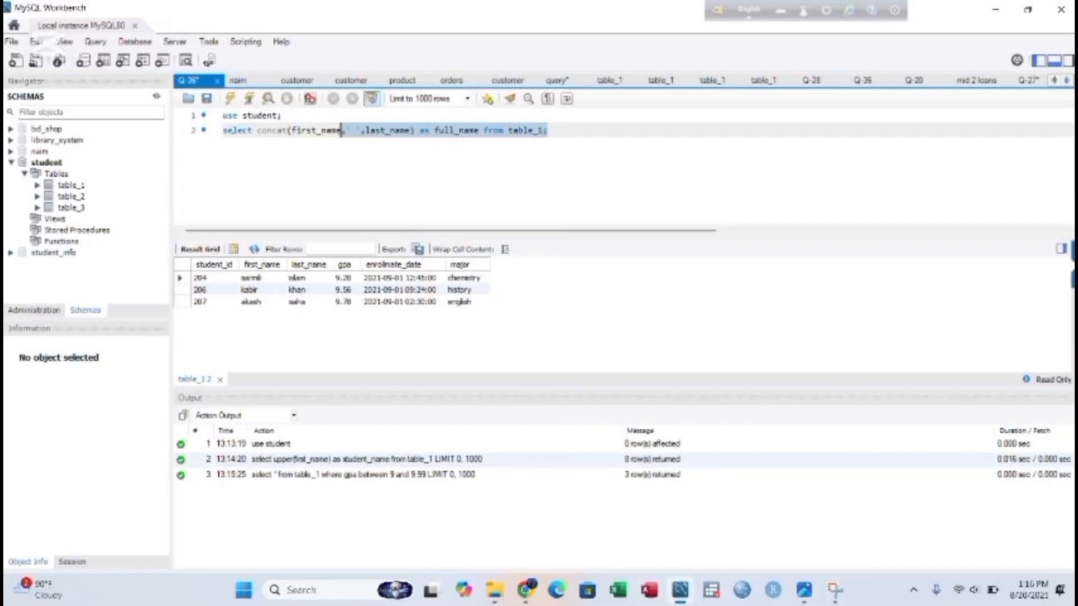
{"action": "key", "text": "ctrl+shift+Left"}
{"action": "key", "text": "ctrl+shift+Left"}
{"action": "key", "text": "ctrl+shift+Left"}
{"action": "key", "text": "ctrl+shift+Left"}
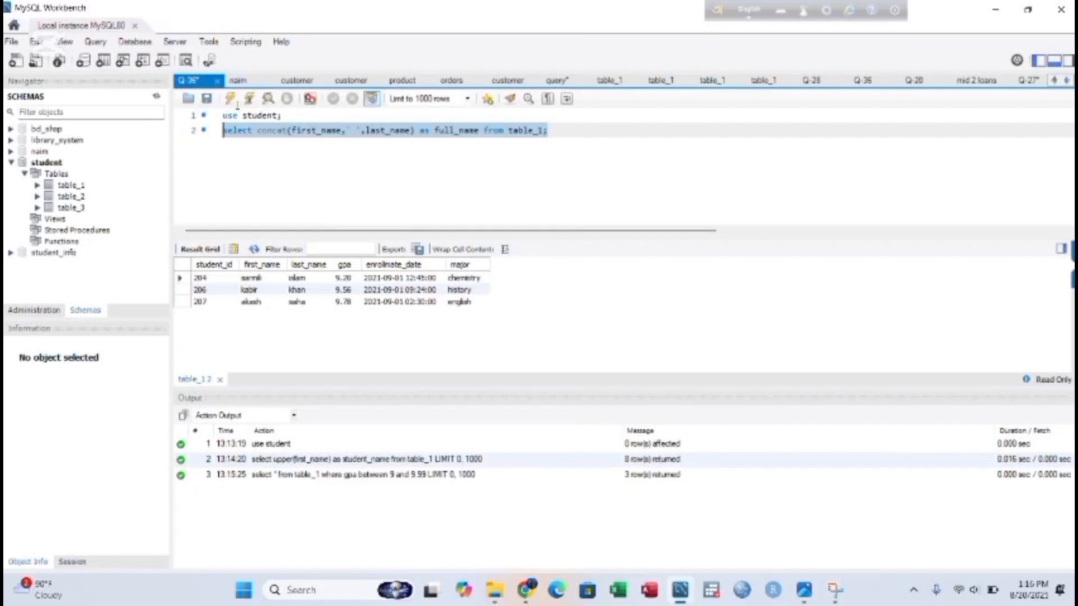
{"action": "left_click", "coordinate": [231, 99]}
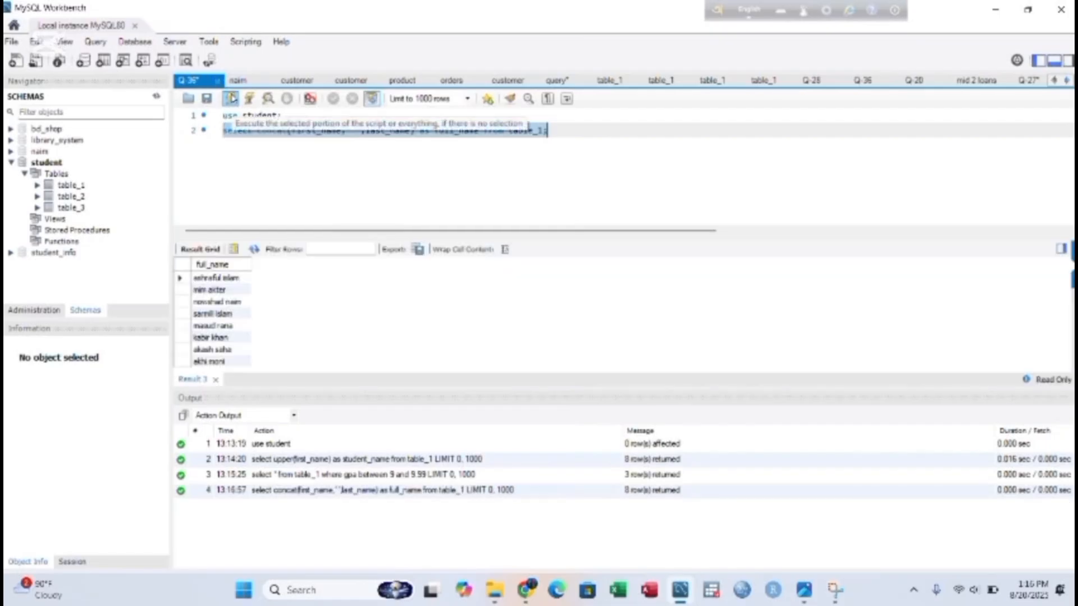